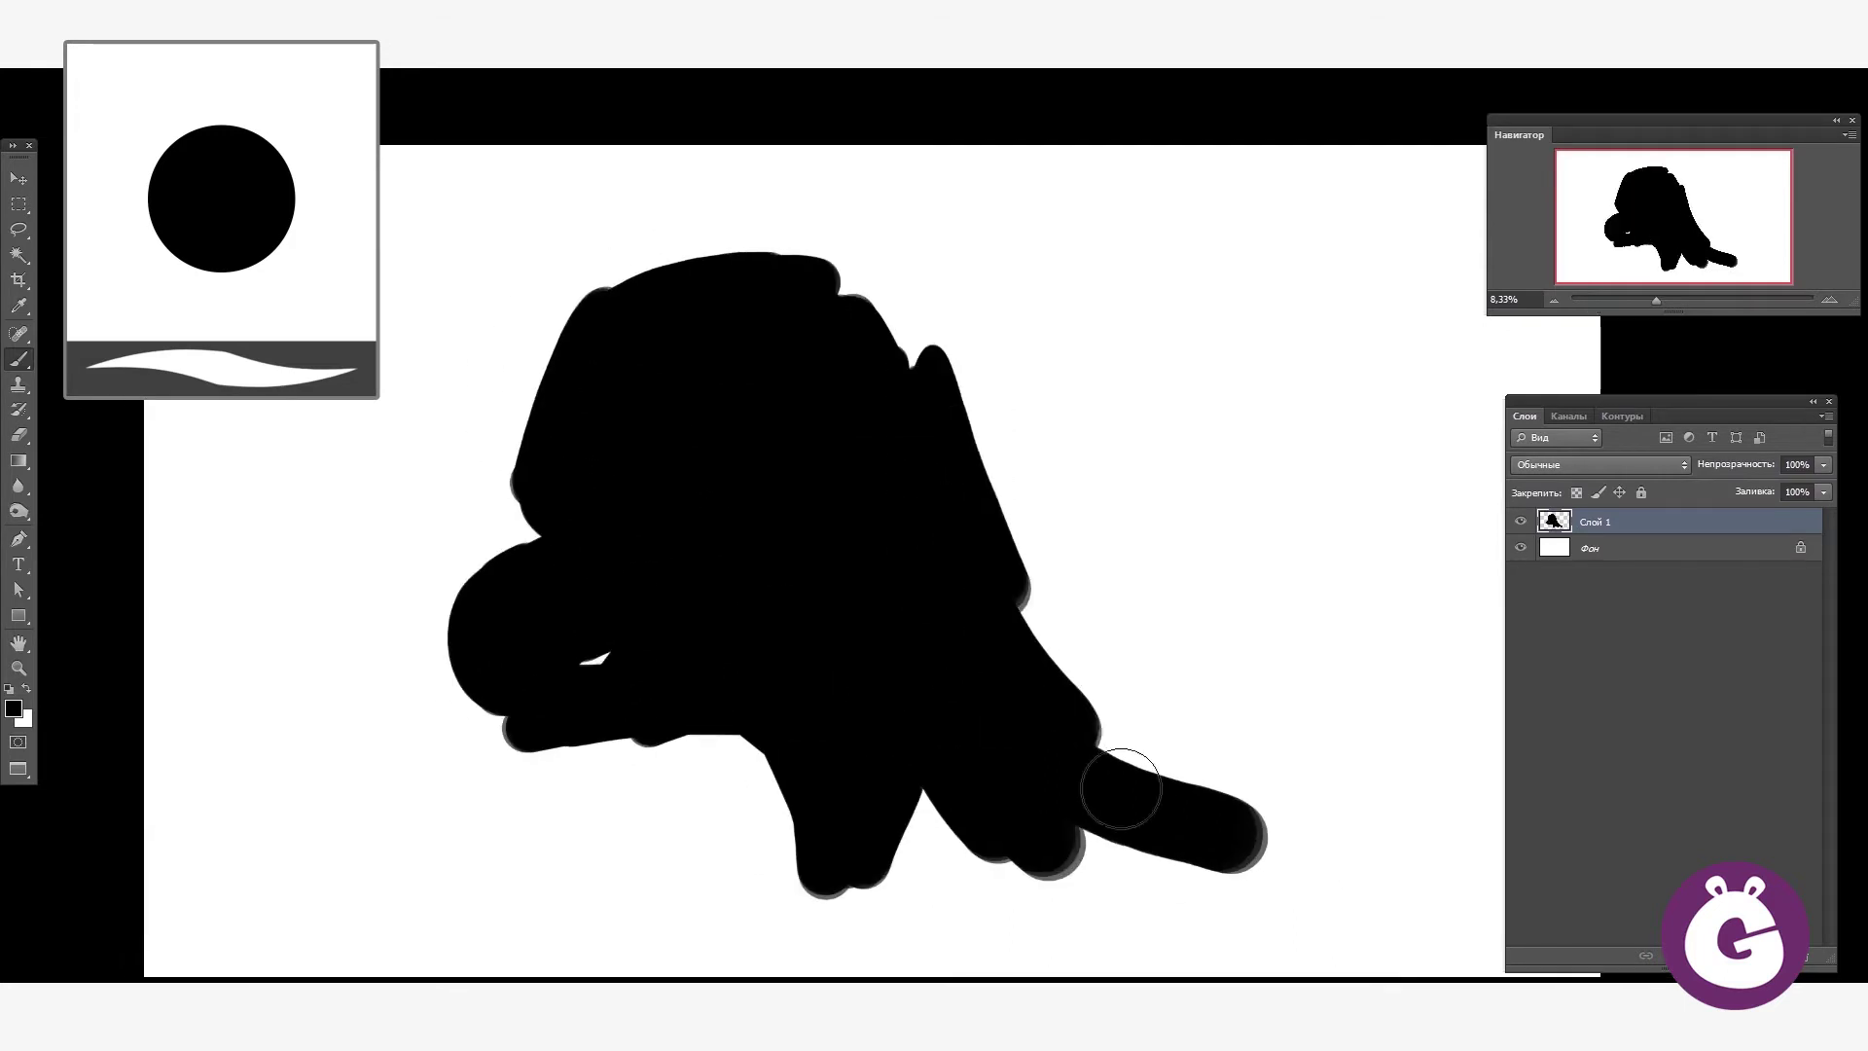
# - Reposition and reshape the black creature silhouette with Free Transform
pyautogui.hotkey('ctrl', 't')
pyautogui.moveTo(1264, 255); pyautogui.dragTo(1242, 330)
pyautogui.moveTo(747, 555); pyautogui.dragTo(796, 471)
pyautogui.press('Return')
# - Extend the black silhouette up to the head and ears, and reshape the bust with a perspective transform
pyautogui.moveTo(982, 773)
pyautogui.mouseDown()
pyautogui.moveTo(974, 661)
pyautogui.moveTo(709, 804)
pyautogui.moveTo(762, 888)
pyautogui.moveTo(1217, 909)
pyautogui.moveTo(1252, 693)
pyautogui.moveTo(687, 797)
pyautogui.moveTo(659, 967)
pyautogui.moveTo(698, 302)
pyautogui.moveTo(762, 237)
pyautogui.moveTo(833, 217)
pyautogui.moveTo(1080, 195)
pyautogui.mouseUp()
pyautogui.hotkey('ctrl', 't')
pyautogui.moveTo(1464, 178); pyautogui.dragTo(1334, 208)
pyautogui.press('Return')
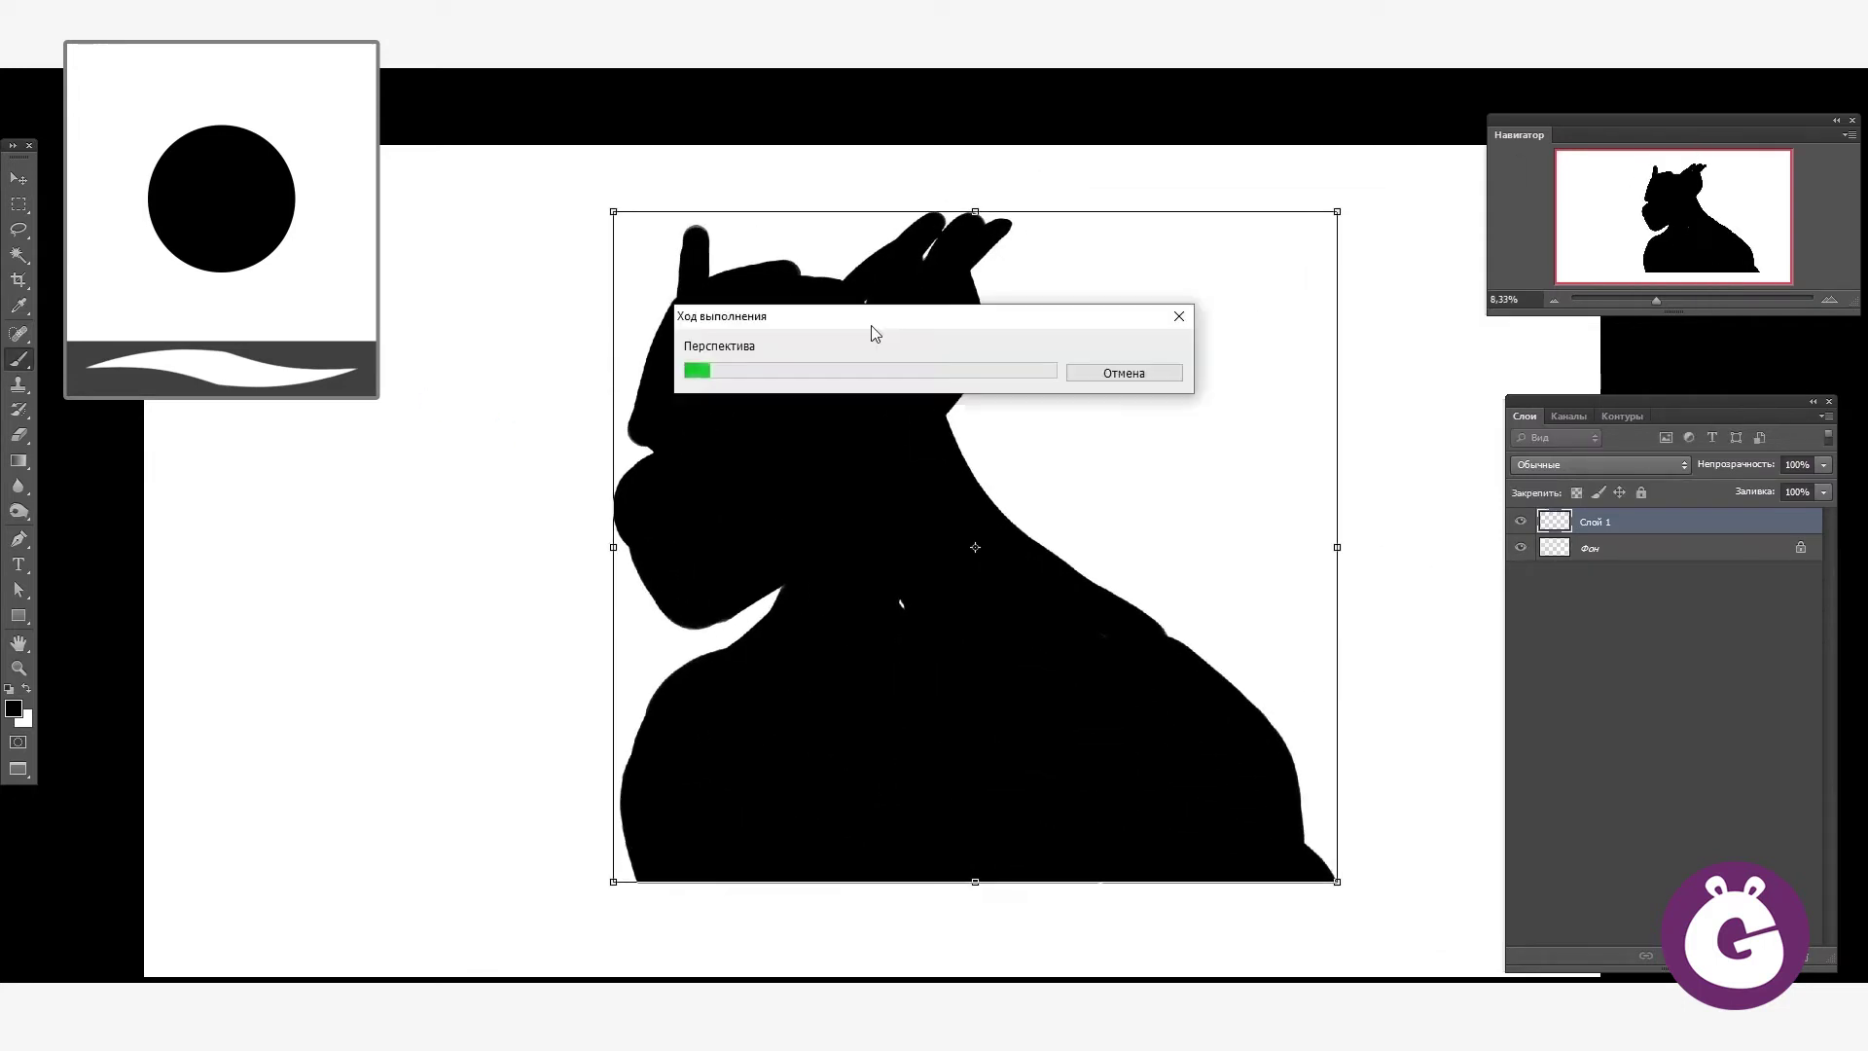
# - Refine the silhouette's back, arm, chest and jaw outline with a smaller black brush
pyautogui.moveTo(872, 334)
pyautogui.mouseDown()
pyautogui.moveTo(835, 317)
pyautogui.moveTo(838, 250)
pyautogui.moveTo(1041, 542)
pyautogui.moveTo(1111, 588)
pyautogui.mouseUp()
pyautogui.press('[')
pyautogui.press('[')
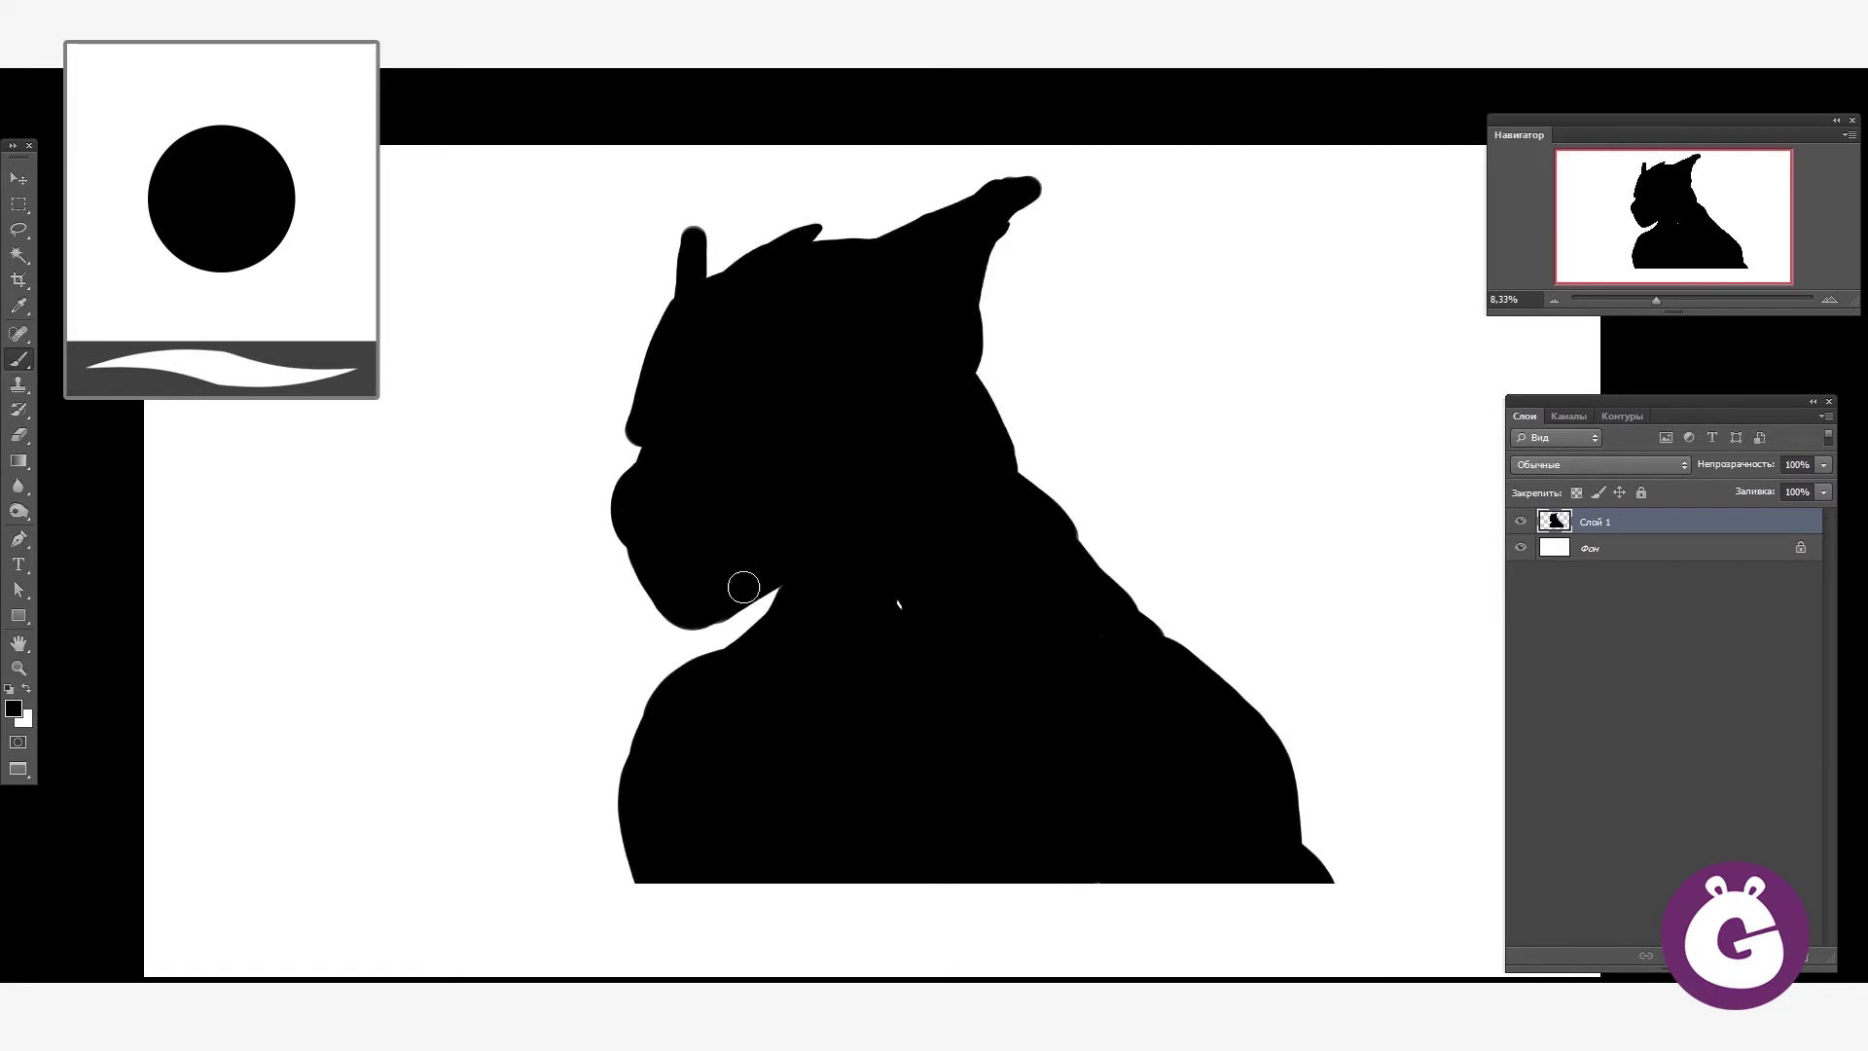
pyautogui.moveTo(1071, 696); pyautogui.dragTo(905, 530)
pyautogui.moveTo(525, 717)
pyautogui.mouseDown()
pyautogui.moveTo(902, 813)
pyautogui.moveTo(1235, 808)
pyautogui.mouseUp()
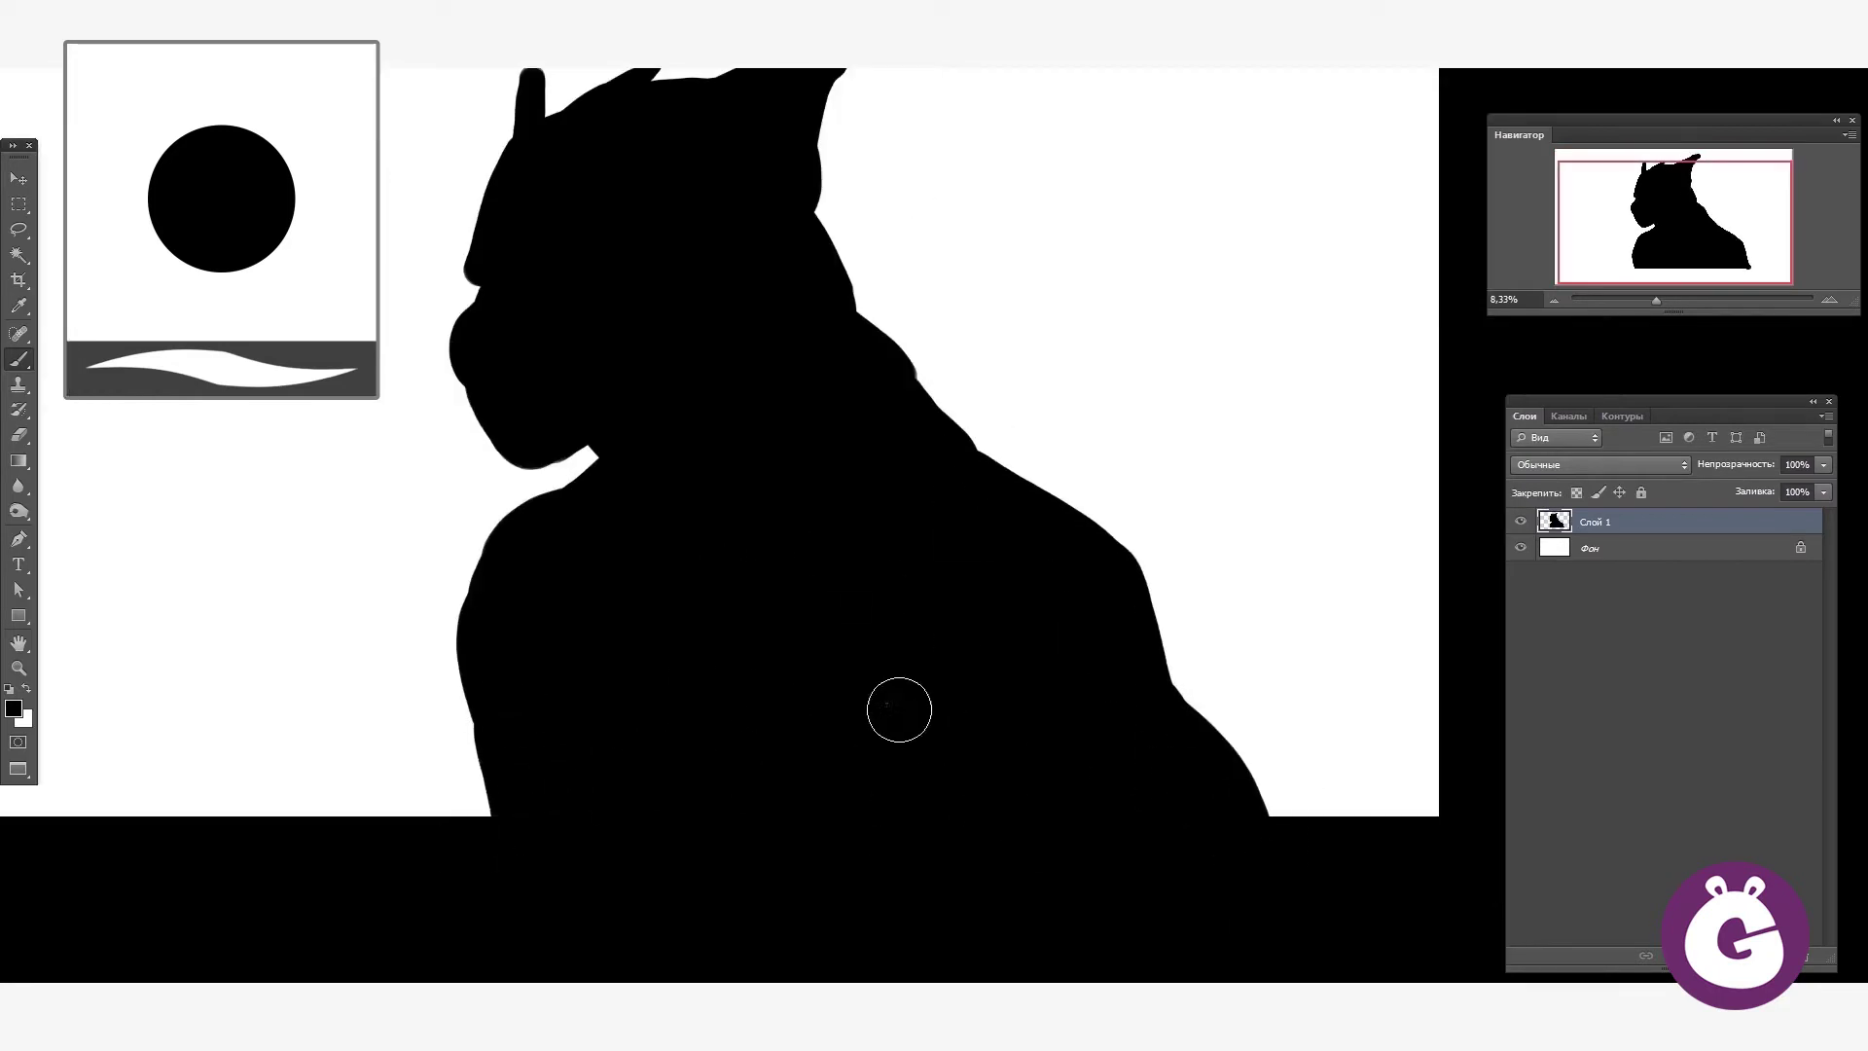
pyautogui.moveTo(897, 709); pyautogui.dragTo(1033, 824)
pyautogui.moveTo(611, 499)
pyautogui.mouseDown()
pyautogui.moveTo(570, 501)
pyautogui.moveTo(735, 531)
pyautogui.mouseUp()
pyautogui.press('[')
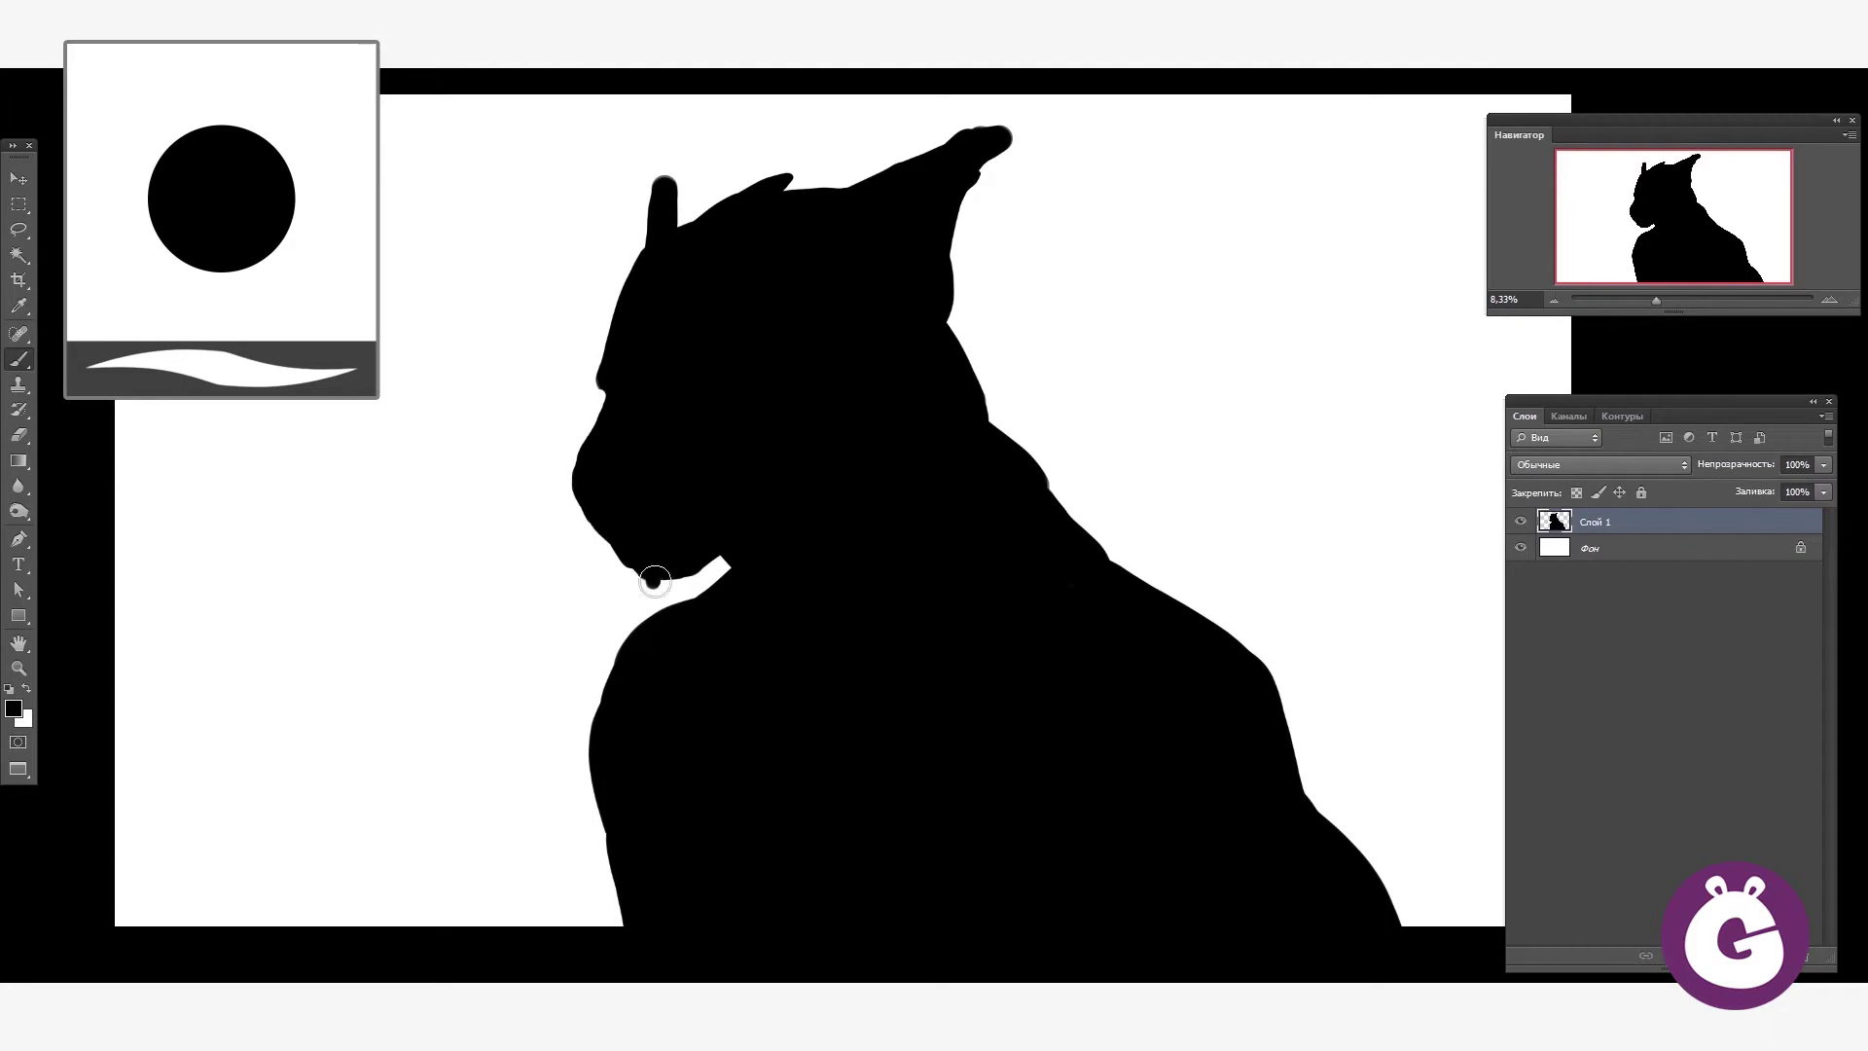
# - Sharpen the horn and ear tips of the silhouette, painting in black and trimming the edges with white
pyautogui.moveTo(940, 439); pyautogui.dragTo(984, 402)
pyautogui.moveTo(720, 157); pyautogui.dragTo(749, 101)
pyautogui.moveTo(708, 204); pyautogui.dragTo(768, 105)
pyautogui.press('x')
pyautogui.moveTo(1061, 83); pyautogui.dragTo(1021, 171)
# - Set the foreground colour to dark grey and set up a 30-pixel soft round brush with 0% hardness
pyautogui.click(14, 708)
pyautogui.click(914, 304)
pyautogui.press('F5')
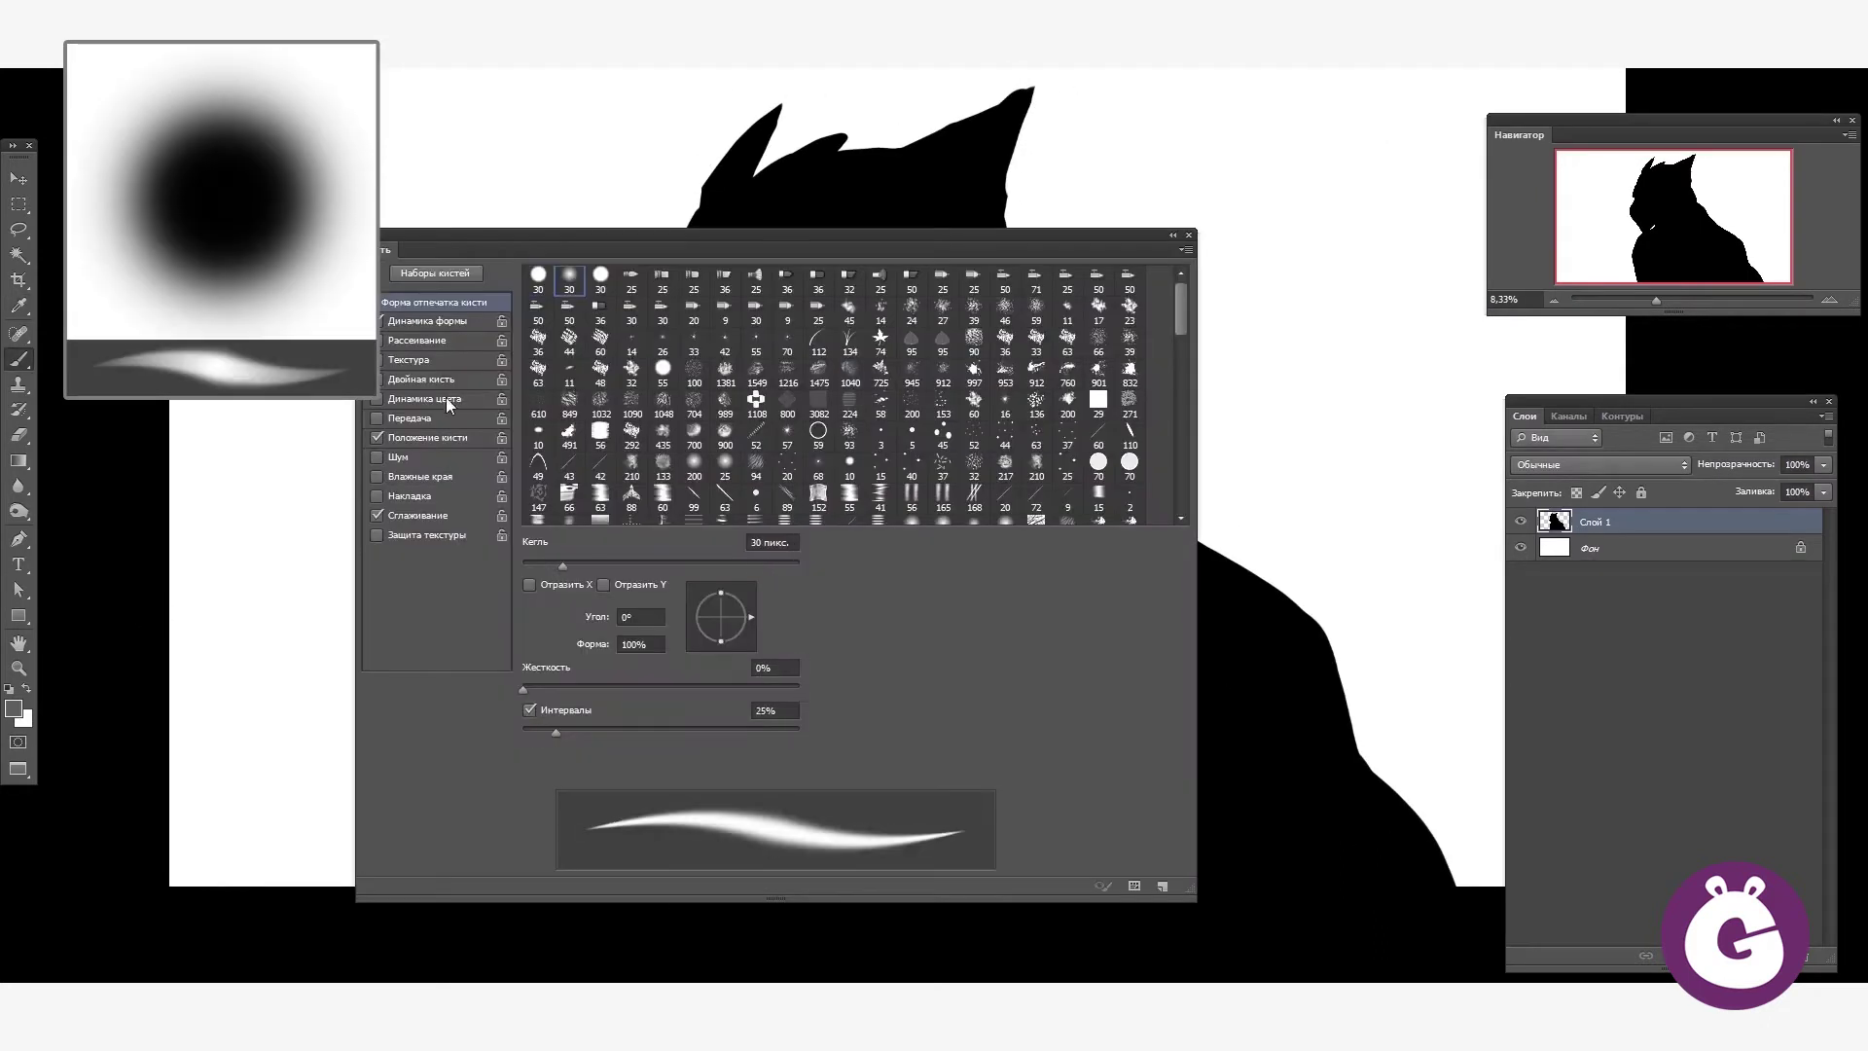
pyautogui.press('F5')
# - Add a new layer above the silhouette and block in soft grey volumes on the forehead and muzzle
pyautogui.hotkey('ctrl', 'shift', 'alt', 'n')
pyautogui.moveTo(900, 363); pyautogui.dragTo(875, 445)
pyautogui.moveTo(778, 350)
pyautogui.mouseDown()
pyautogui.moveTo(733, 305)
pyautogui.moveTo(700, 479)
pyautogui.moveTo(888, 463)
pyautogui.moveTo(642, 542)
pyautogui.mouseUp()
# - Scale the image down proportionally by entering a smaller pixel height in Image Size
pyautogui.hotkey('ctrl', 'alt', 'i')
pyautogui.press('Tab')
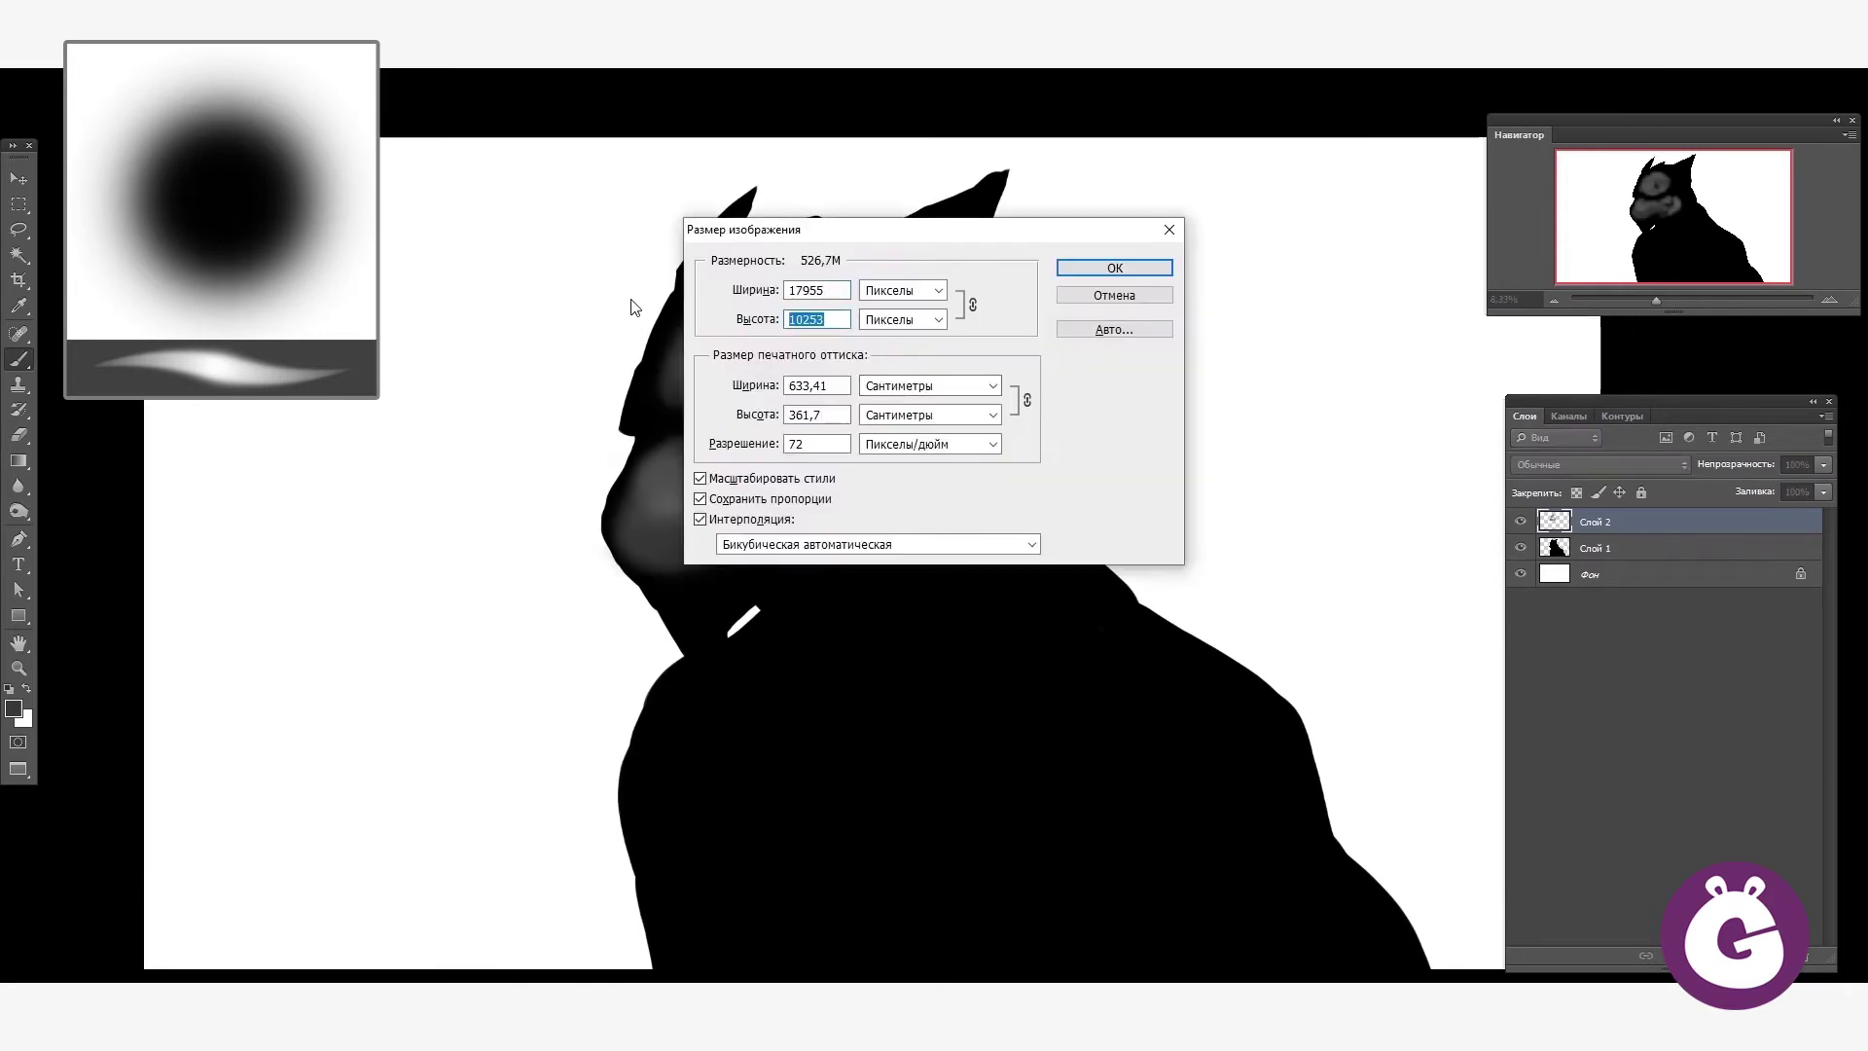
pyautogui.write('5')
pyautogui.press('Return')
pyautogui.hotkey('ctrl', 'z')
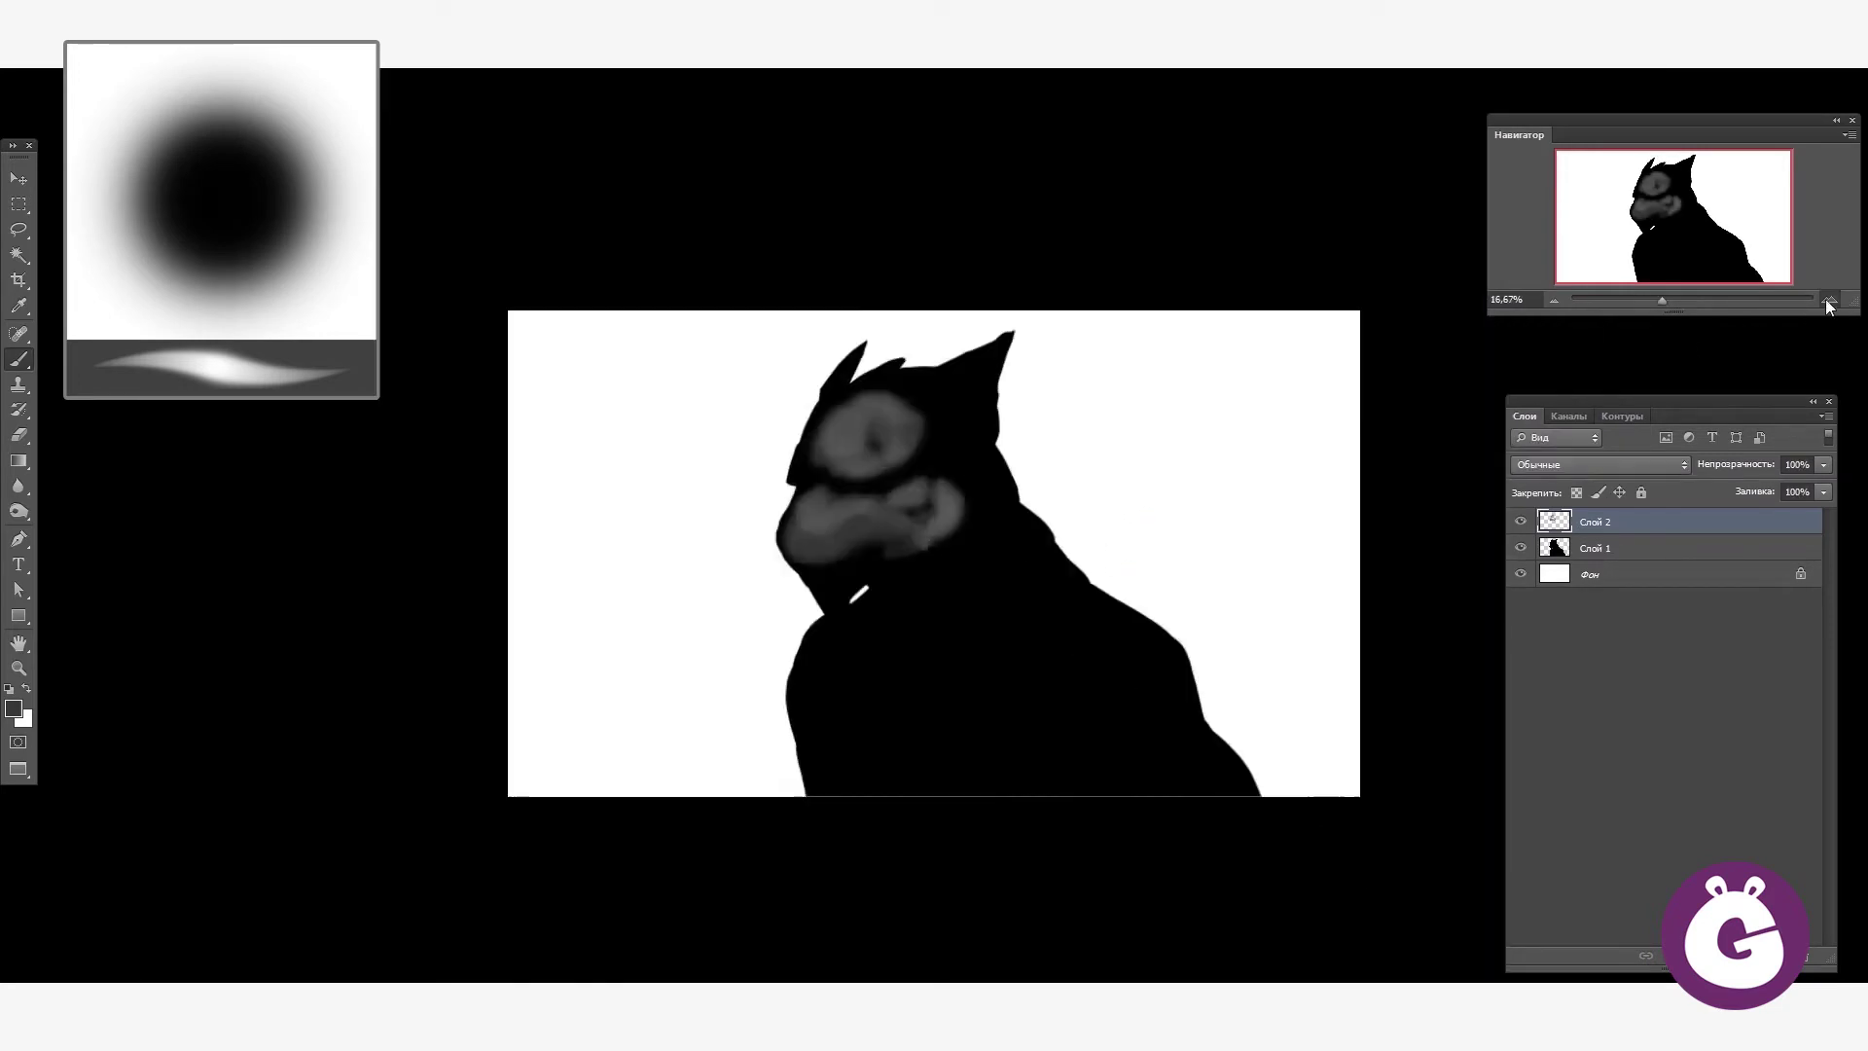
# - Paint soft dark-grey volumes for the neck, shoulder and chest muscles with an enlarged brush
pyautogui.moveTo(908, 424)
pyautogui.mouseDown()
pyautogui.moveTo(954, 358)
pyautogui.moveTo(861, 551)
pyautogui.moveTo(1007, 589)
pyautogui.moveTo(938, 830)
pyautogui.mouseUp()
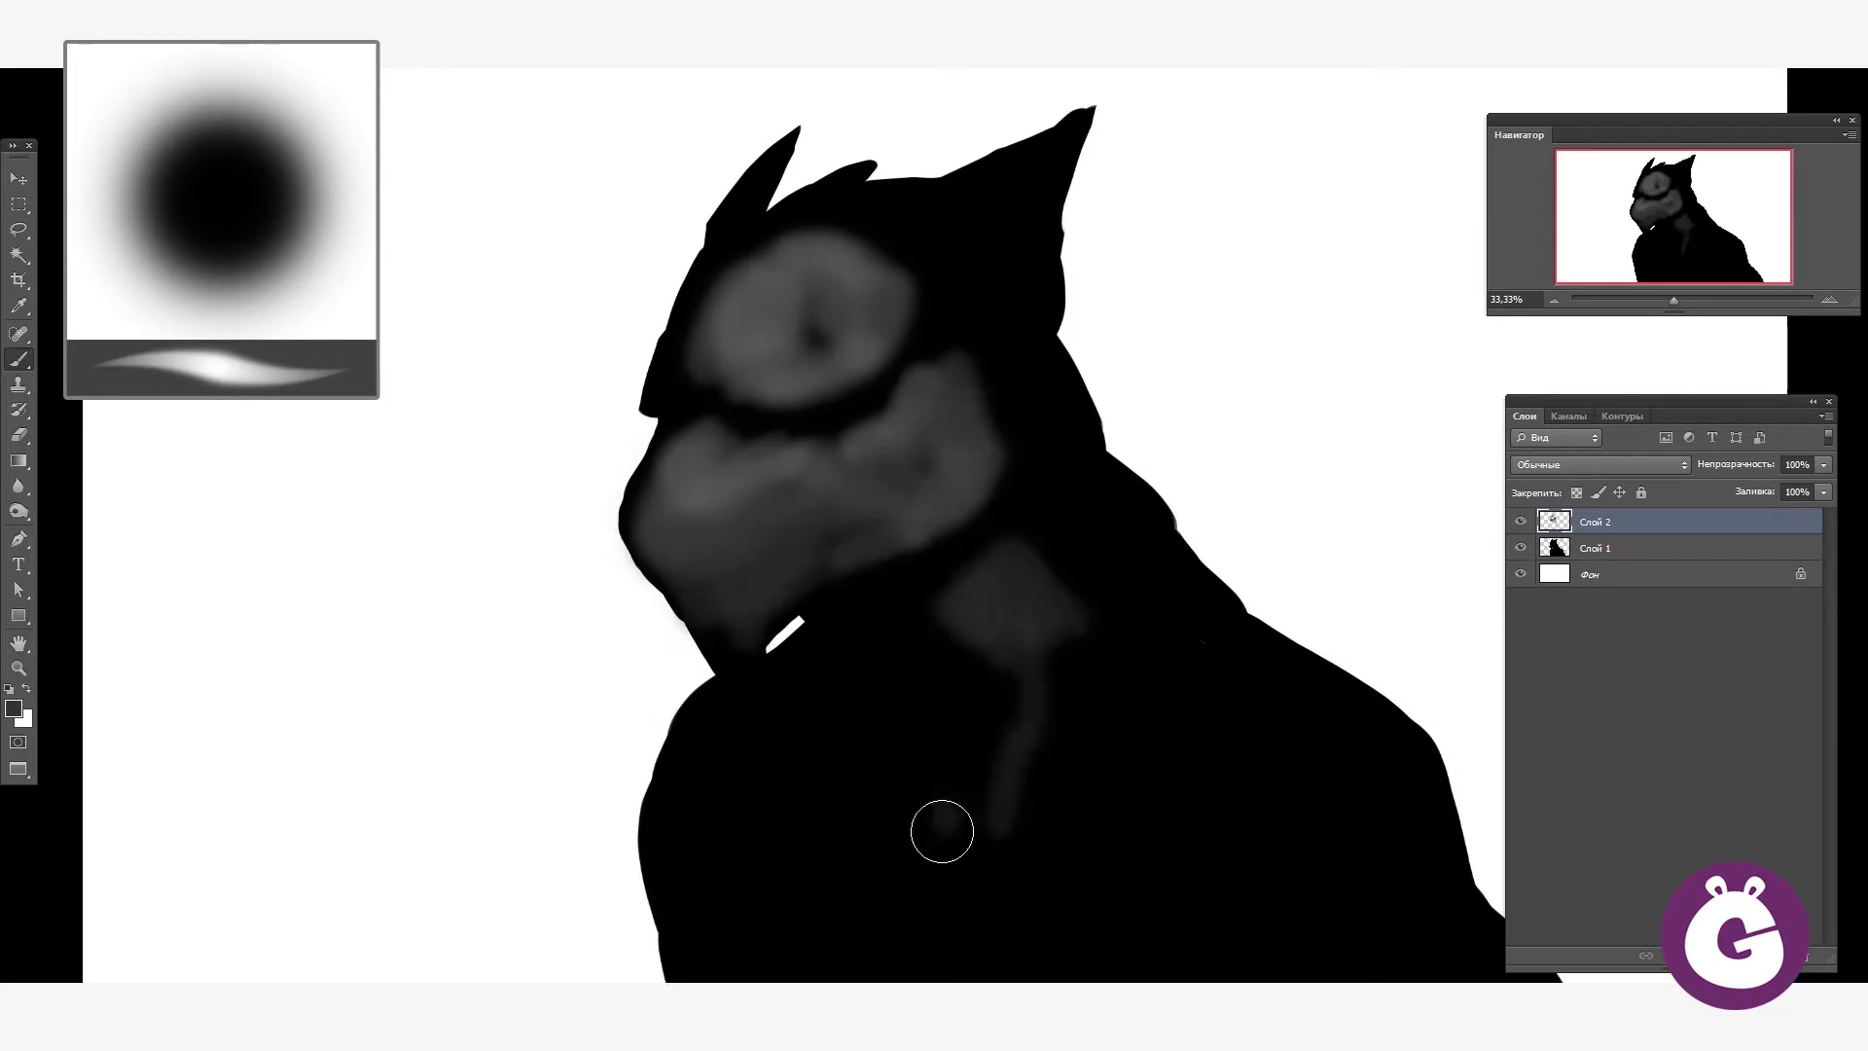
pyautogui.scroll(-2, 1215, 674)
pyautogui.press(']')
pyautogui.press(']')
pyautogui.press(']')
pyautogui.press(']')
pyautogui.moveTo(1215, 675)
pyautogui.mouseDown()
pyautogui.moveTo(1179, 636)
pyautogui.moveTo(1146, 677)
pyautogui.moveTo(1135, 575)
pyautogui.mouseUp()
pyautogui.hscroll(1, 1134, 575)
pyautogui.scroll(-2, 925, 534)
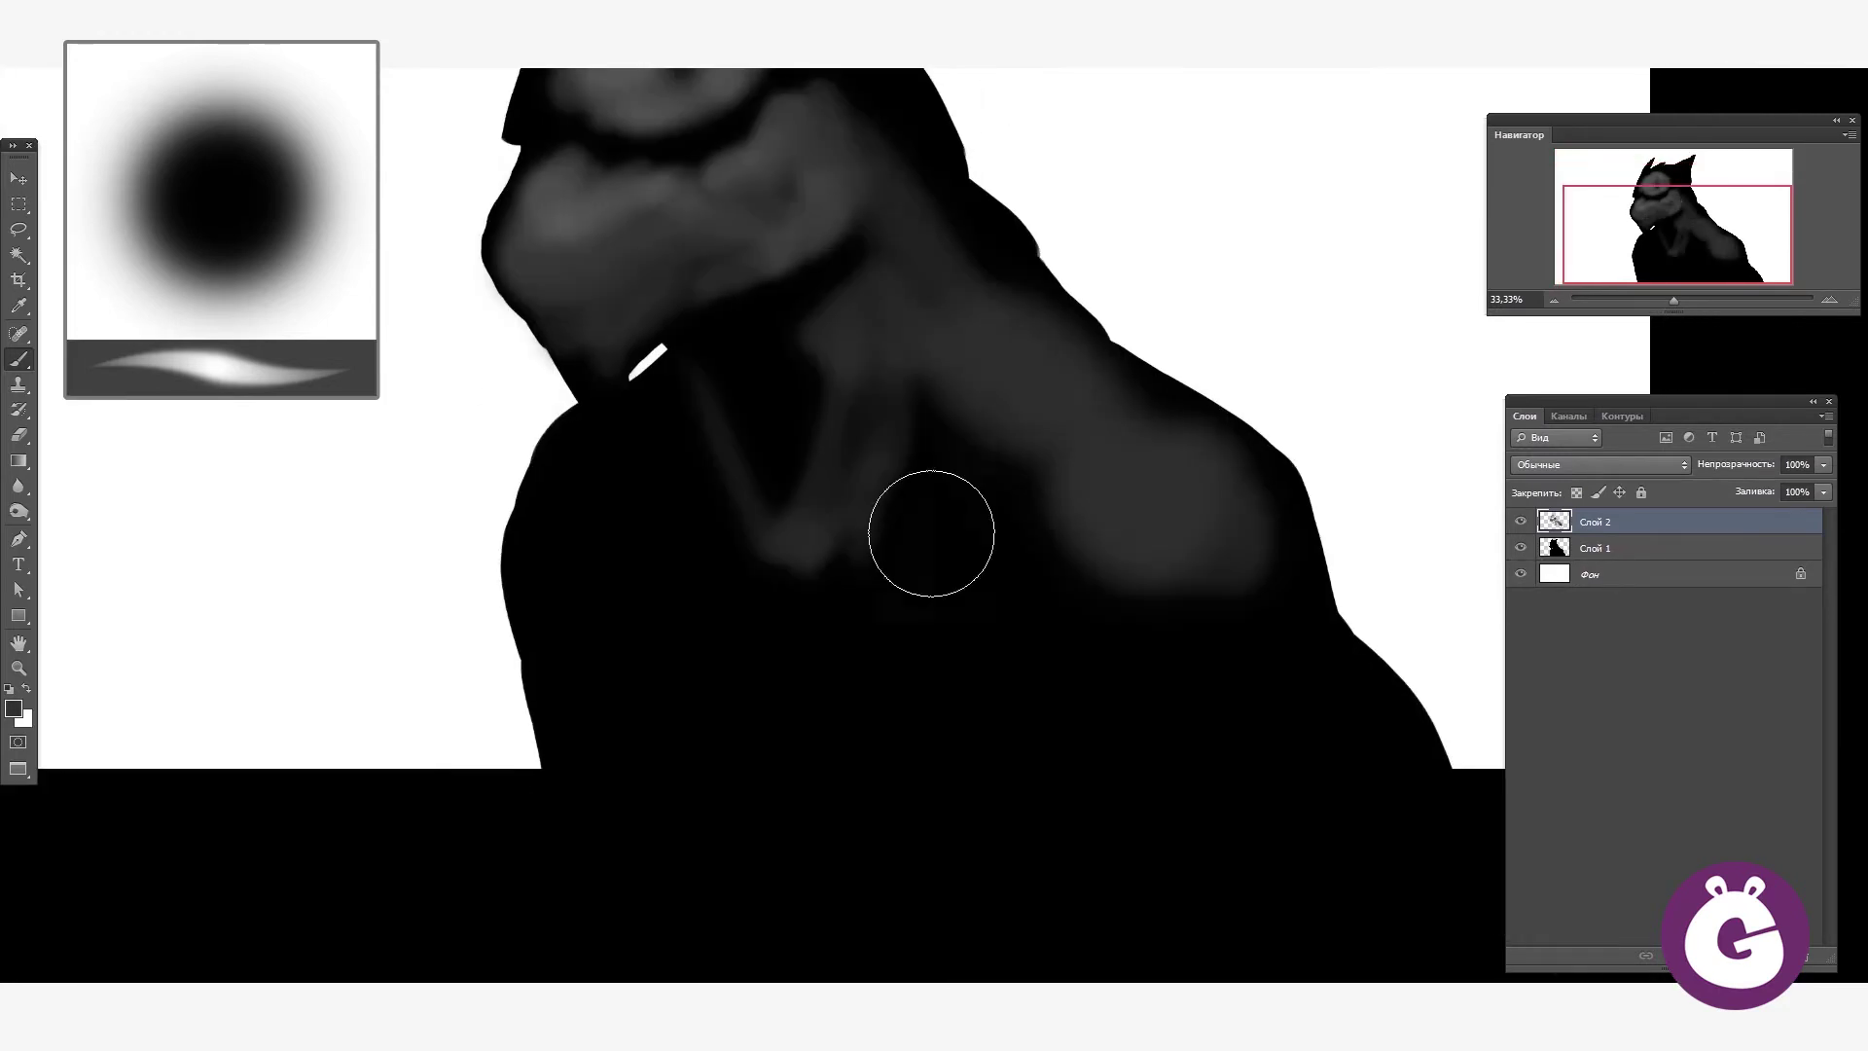
pyautogui.moveTo(925, 534)
pyautogui.mouseDown()
pyautogui.moveTo(950, 656)
pyautogui.moveTo(830, 572)
pyautogui.moveTo(985, 744)
pyautogui.moveTo(752, 603)
pyautogui.moveTo(754, 681)
pyautogui.moveTo(596, 493)
pyautogui.moveTo(702, 546)
pyautogui.moveTo(681, 719)
pyautogui.mouseUp()
pyautogui.keyDown('alt'); pyautogui.click(715, 708); pyautogui.keyUp('alt')
# - Shape the brow, eye socket, nostril and beak-like mouth using grey and black tones sampled from the face
pyautogui.scroll(5, 715, 708)
pyautogui.hscroll(-2, 715, 708)
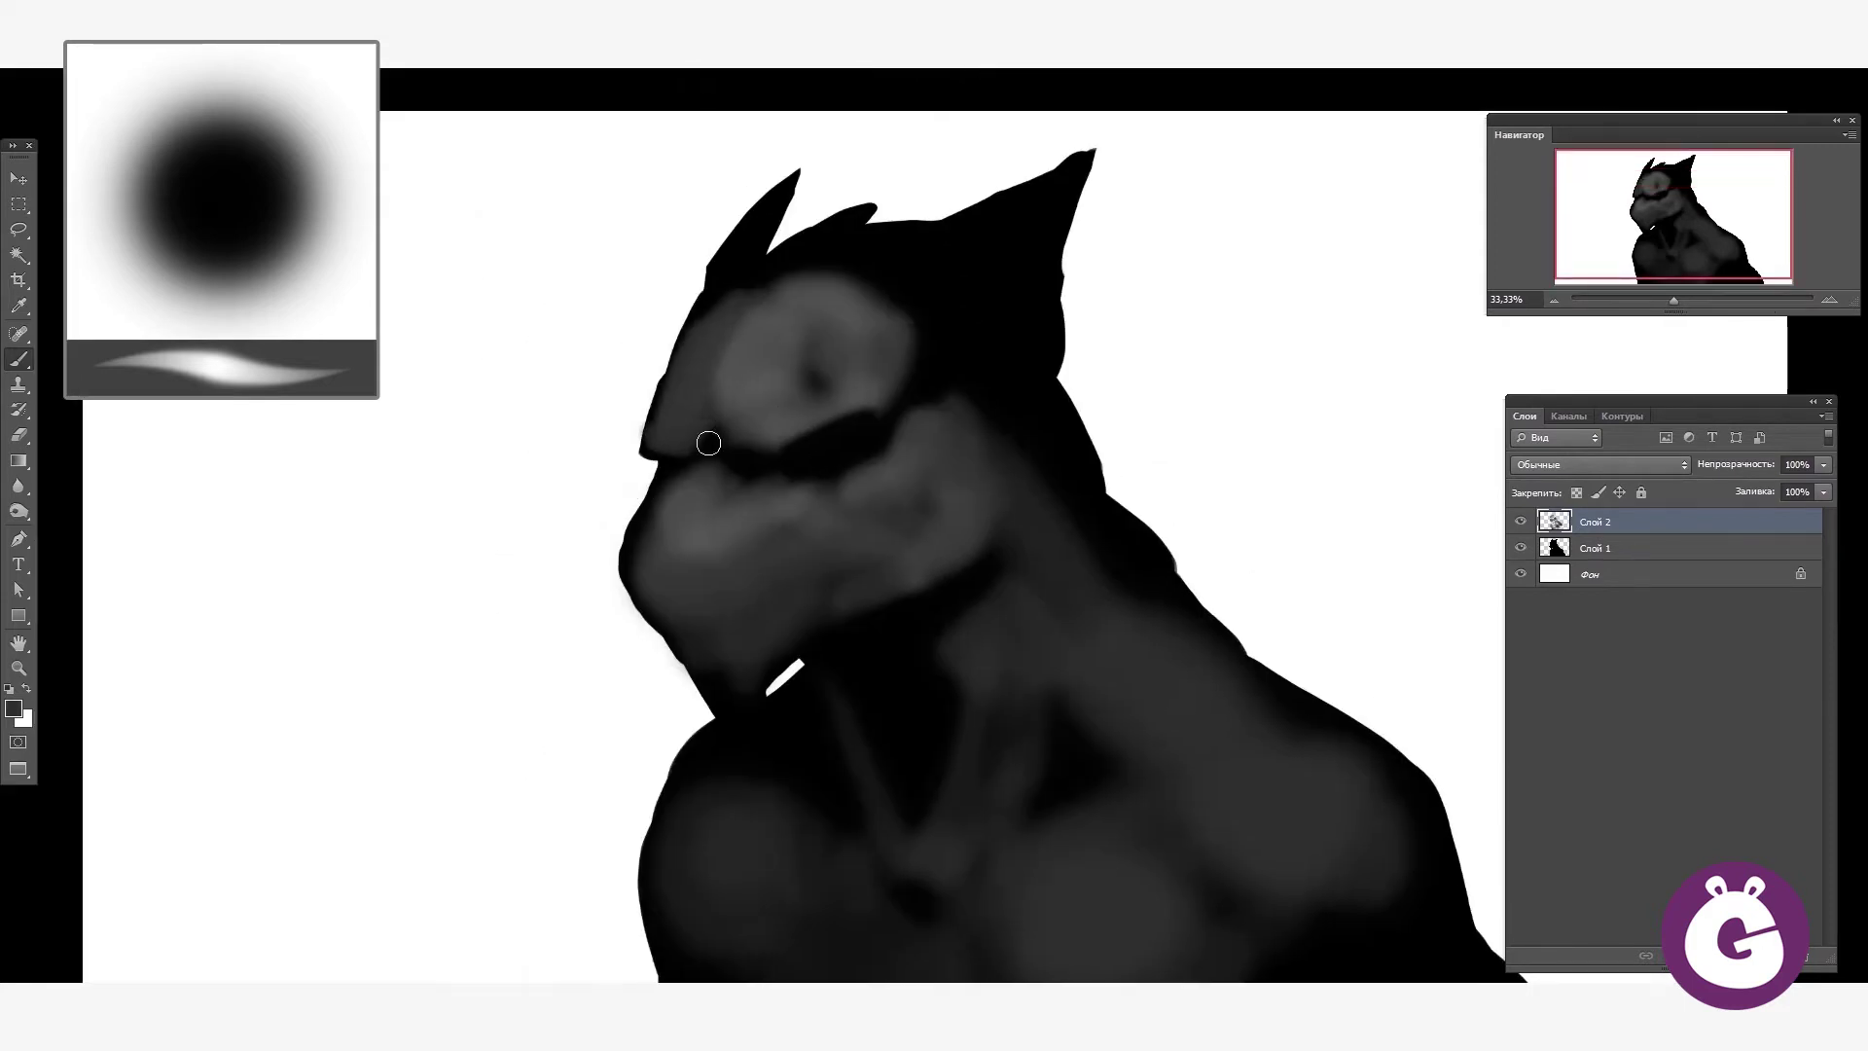
pyautogui.keyDown('alt'); pyautogui.click(902, 444); pyautogui.keyUp('alt')
pyautogui.keyDown('alt'); pyautogui.click(776, 457); pyautogui.keyUp('alt')
pyautogui.moveTo(910, 482)
pyautogui.mouseDown()
pyautogui.moveTo(888, 554)
pyautogui.moveTo(761, 612)
pyautogui.moveTo(667, 613)
pyautogui.moveTo(608, 559)
pyautogui.mouseUp()
pyautogui.click(769, 500)
pyautogui.keyDown('alt'); pyautogui.click(741, 492); pyautogui.keyUp('alt')
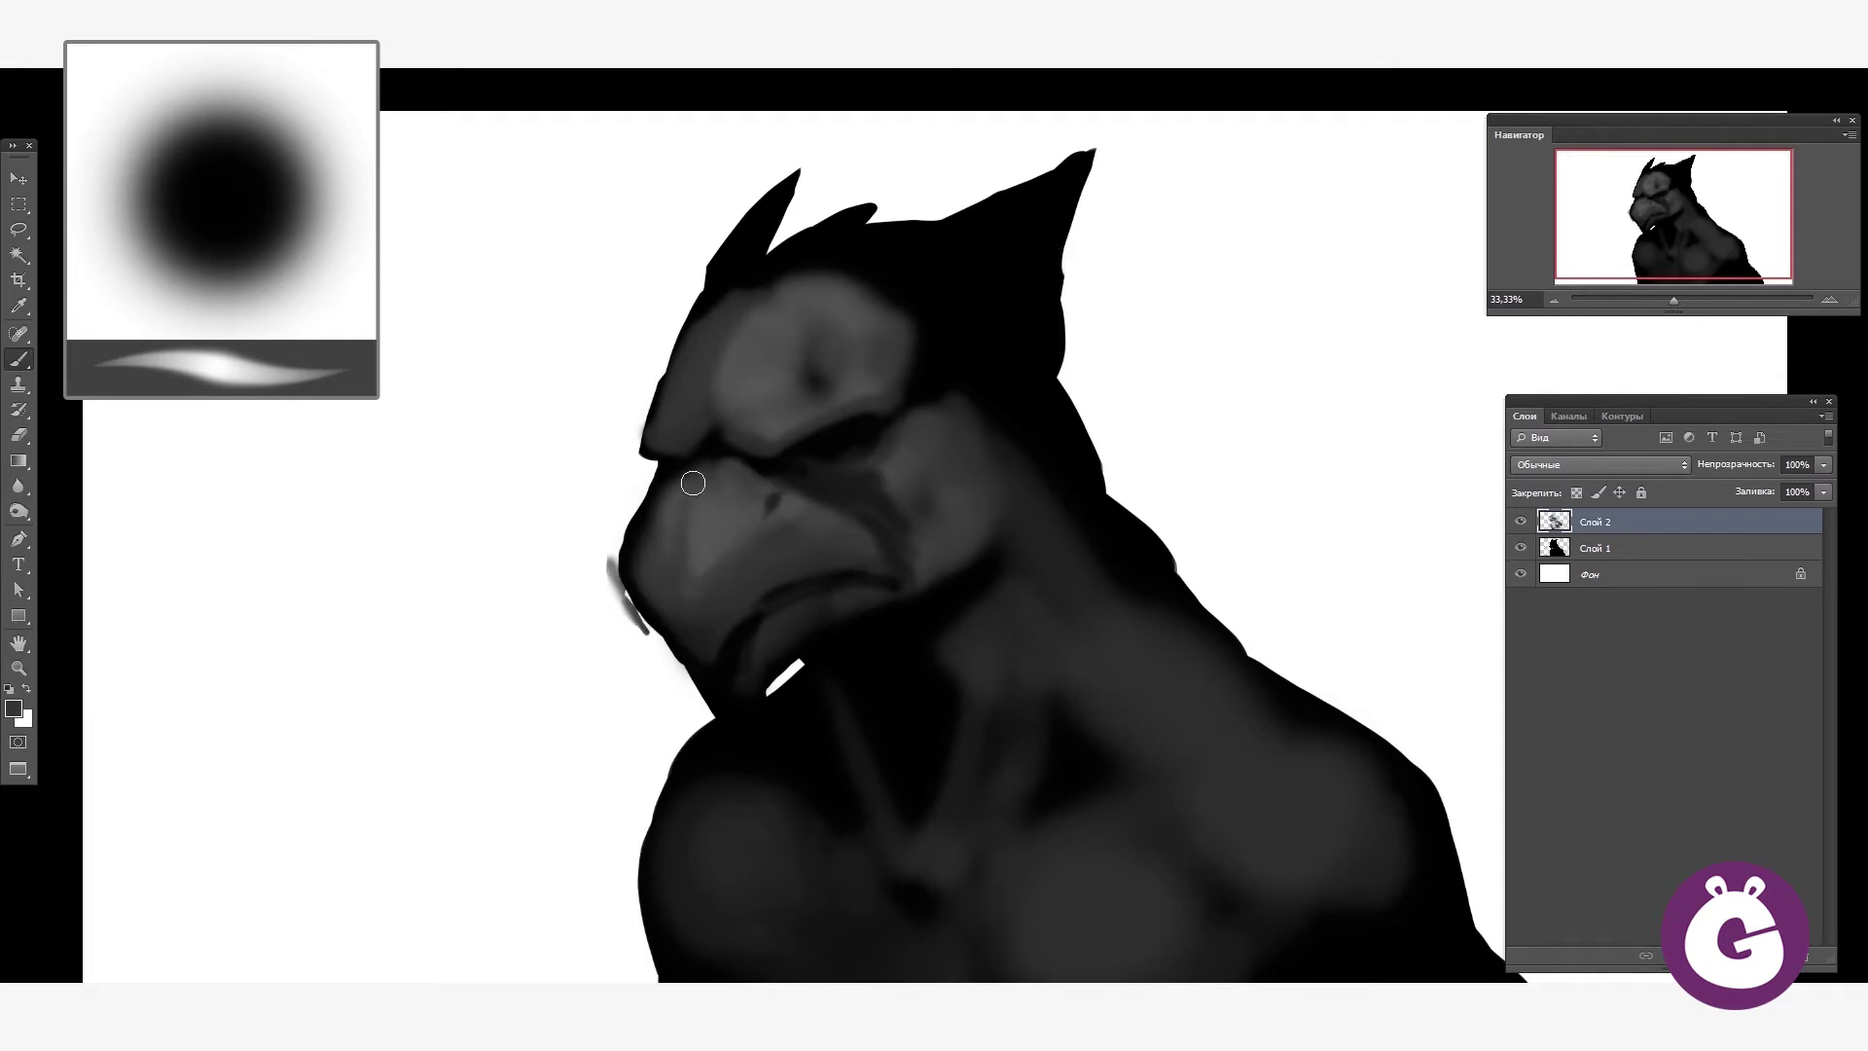
# - Shade the cheek and jaw behind the beak with sampled dark greys
pyautogui.keyDown('alt'); pyautogui.click(876, 515); pyautogui.keyUp('alt')
pyautogui.moveTo(919, 564); pyautogui.dragTo(929, 428)
pyautogui.moveTo(1012, 545); pyautogui.dragTo(973, 428)
pyautogui.keyDown('alt'); pyautogui.click(973, 428); pyautogui.keyUp('alt')
pyautogui.moveTo(1046, 511)
pyautogui.mouseDown()
pyautogui.moveTo(925, 592)
pyautogui.moveTo(928, 461)
pyautogui.mouseUp()
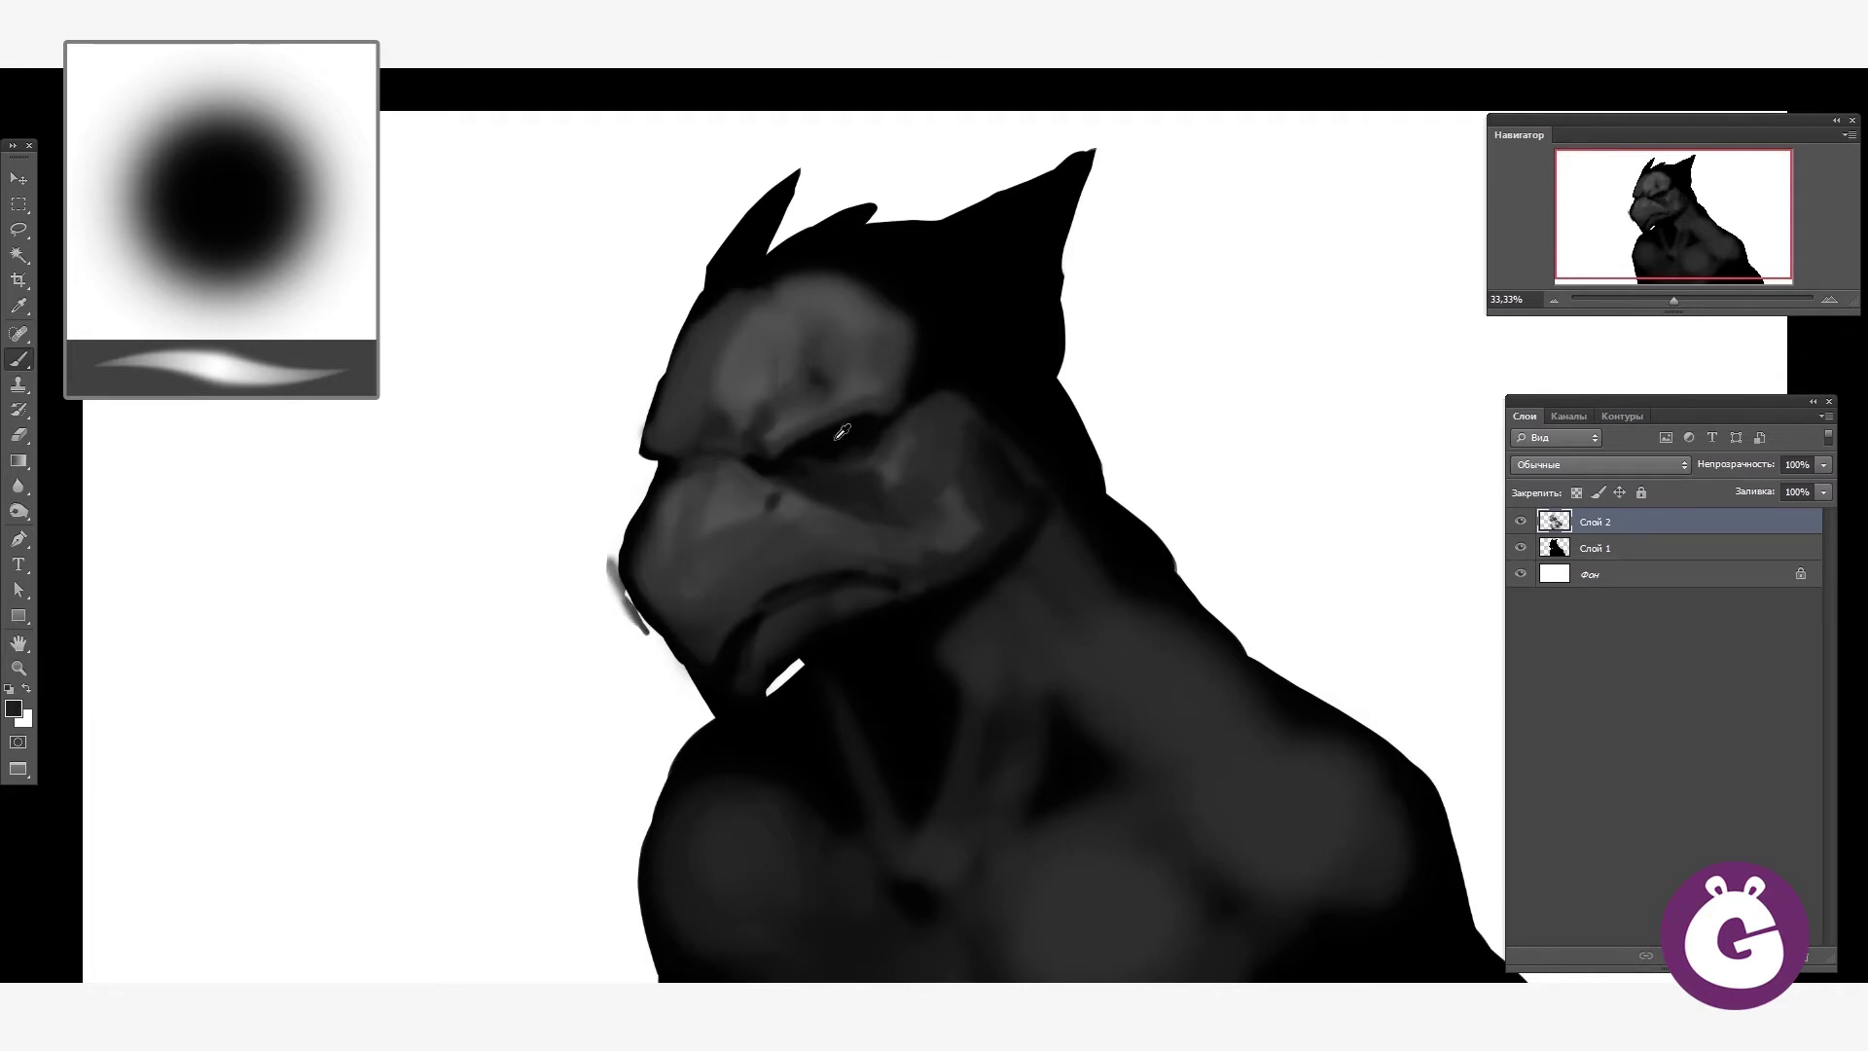
# - Model the pointed ear and the side of the head with dark-grey shading
pyautogui.scroll(1, 859, 497)
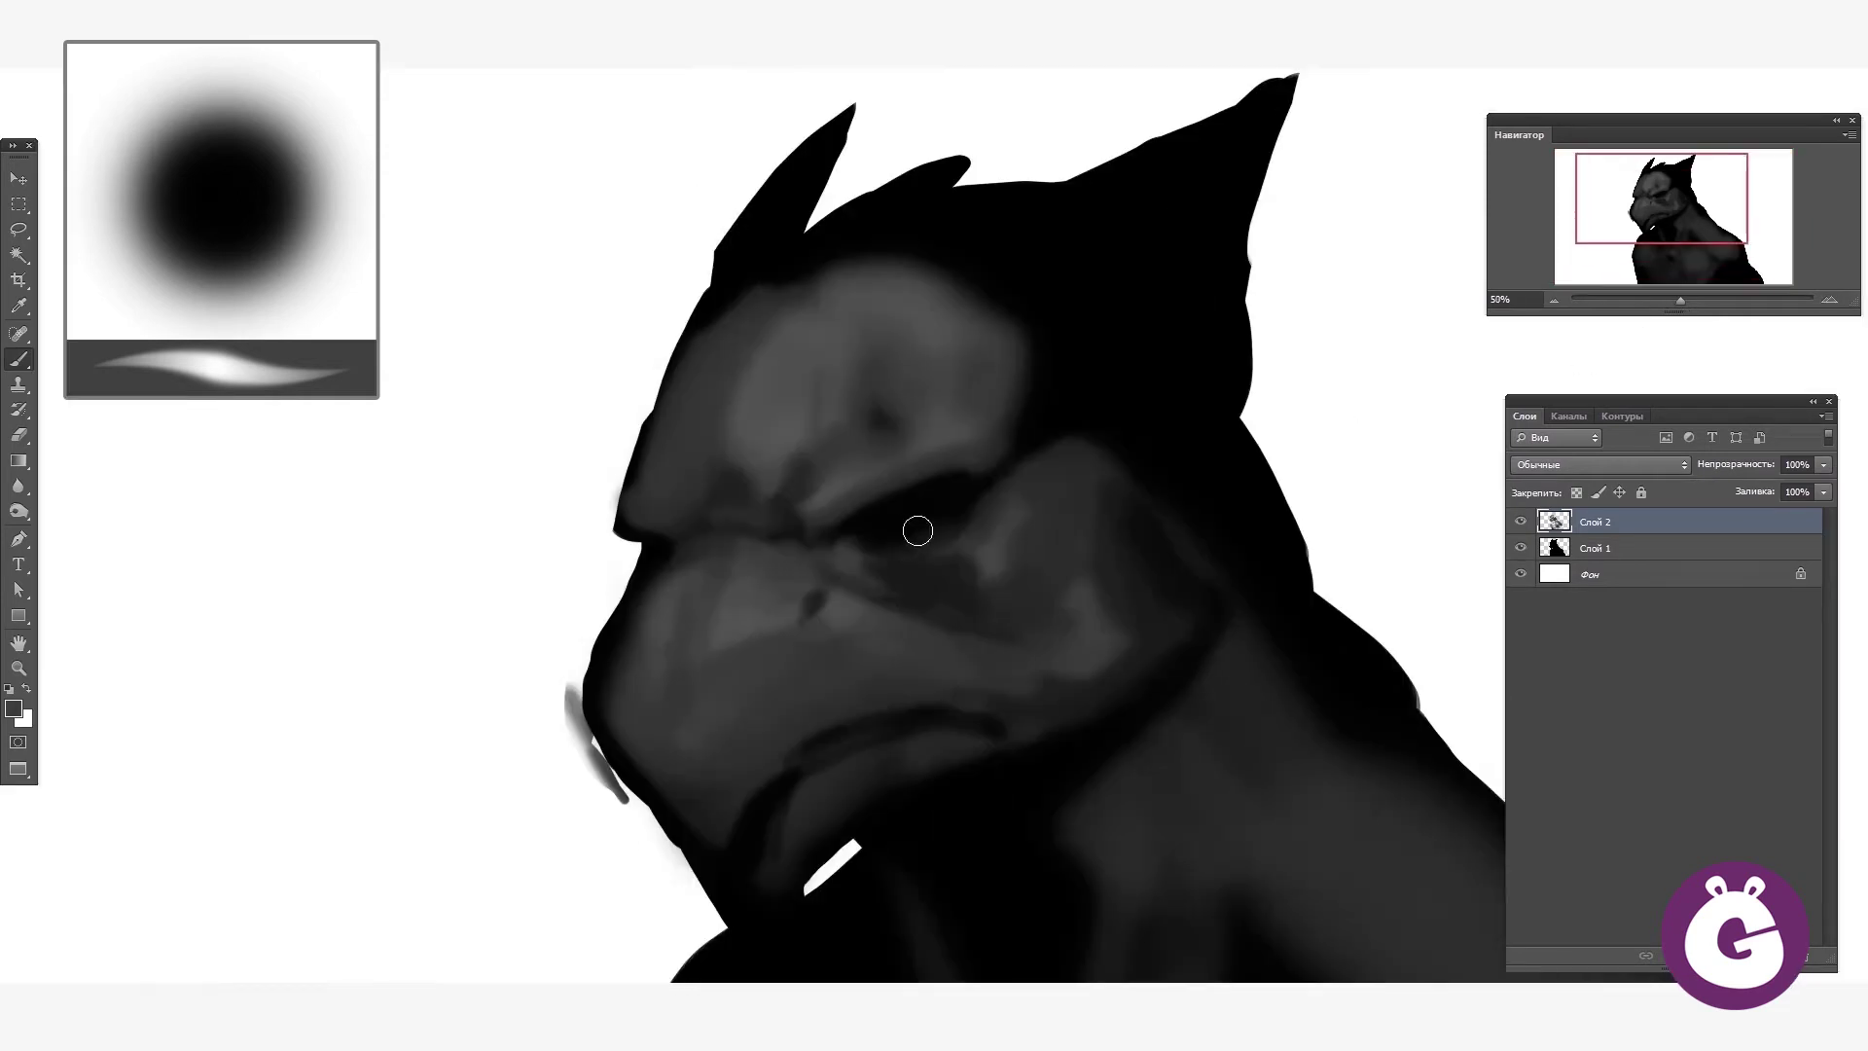
pyautogui.moveTo(954, 281)
pyautogui.mouseDown()
pyautogui.moveTo(1066, 288)
pyautogui.moveTo(1078, 257)
pyautogui.moveTo(1032, 283)
pyautogui.moveTo(1177, 402)
pyautogui.moveTo(1175, 441)
pyautogui.moveTo(1228, 426)
pyautogui.moveTo(1187, 341)
pyautogui.mouseUp()
pyautogui.hotkey('ctrl', '0')
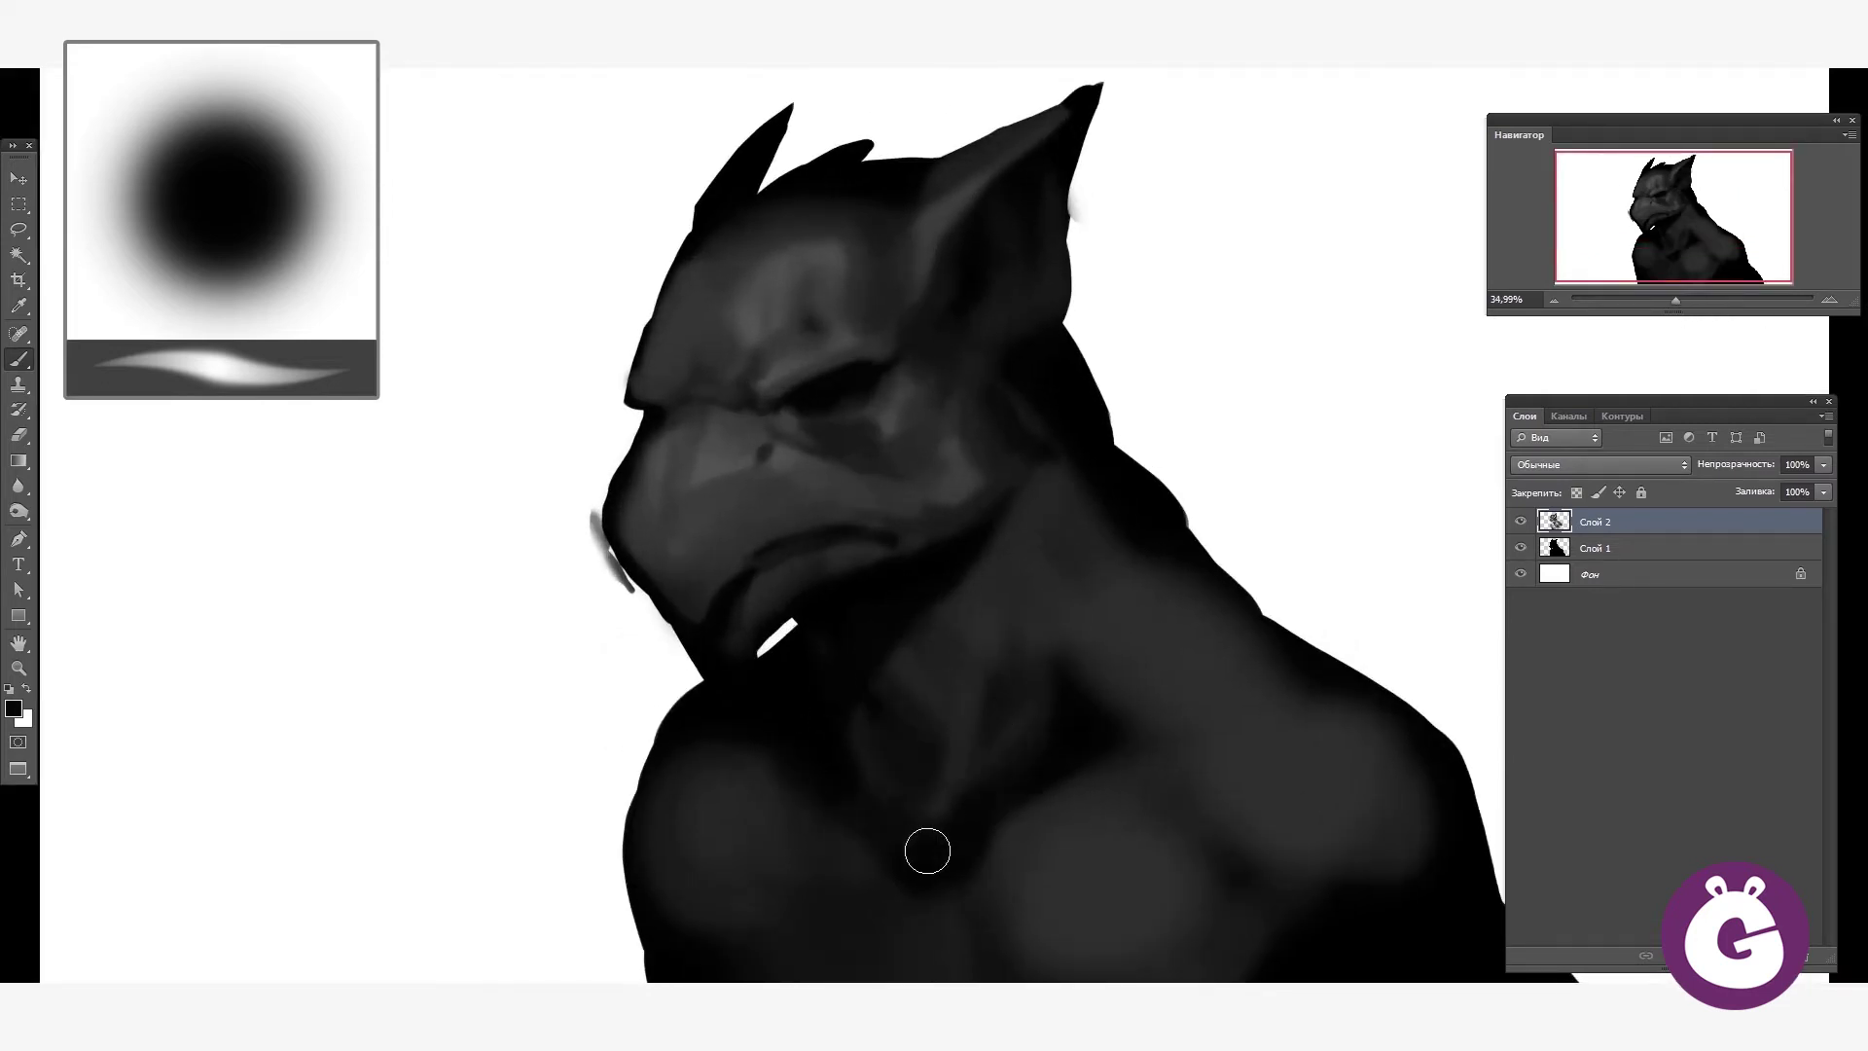
# - Define the collarbone, chest, shoulder and upper arm muscles with sampled dark tones
pyautogui.scroll(-2, 926, 847)
pyautogui.keyDown('alt'); pyautogui.click(833, 716); pyautogui.keyUp('alt')
pyautogui.moveTo(972, 603)
pyautogui.mouseDown()
pyautogui.moveTo(1148, 574)
pyautogui.moveTo(1196, 642)
pyautogui.mouseUp()
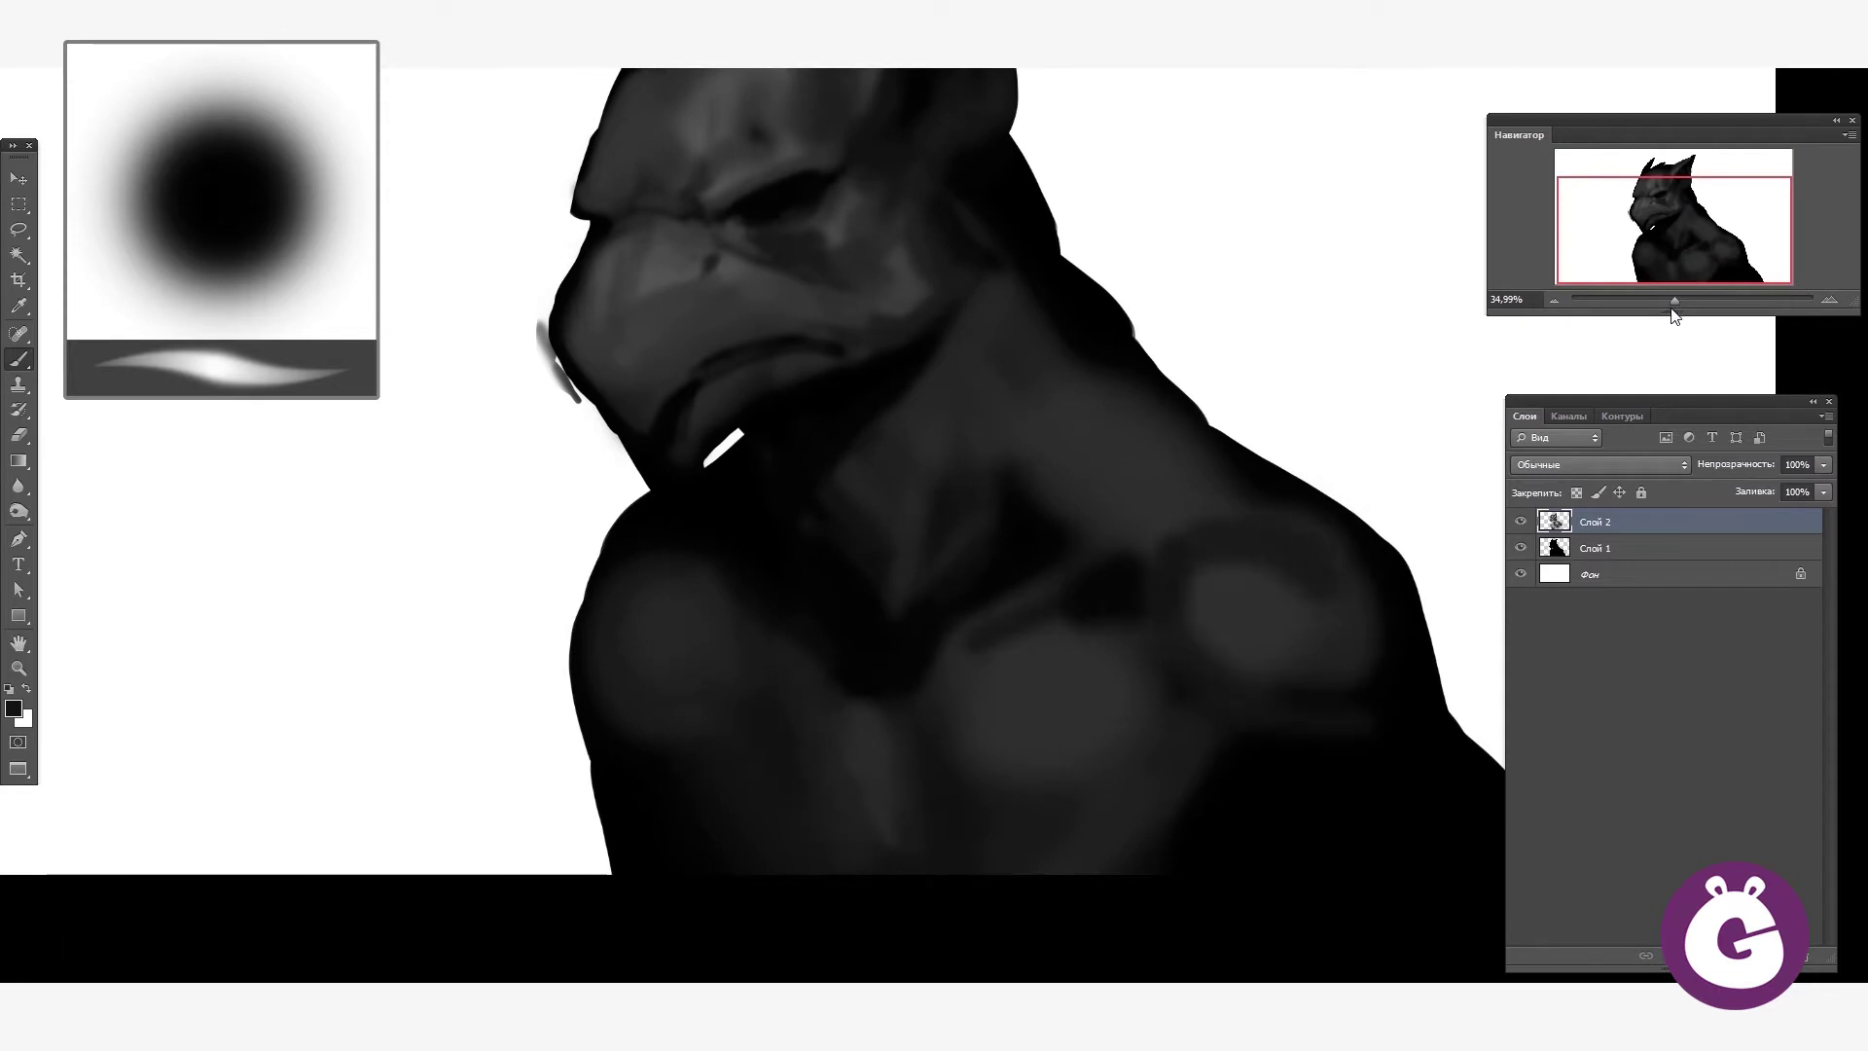
pyautogui.scroll(-2, 993, 608)
pyautogui.moveTo(994, 608); pyautogui.dragTo(995, 609)
pyautogui.moveTo(1132, 760); pyautogui.dragTo(1031, 778)
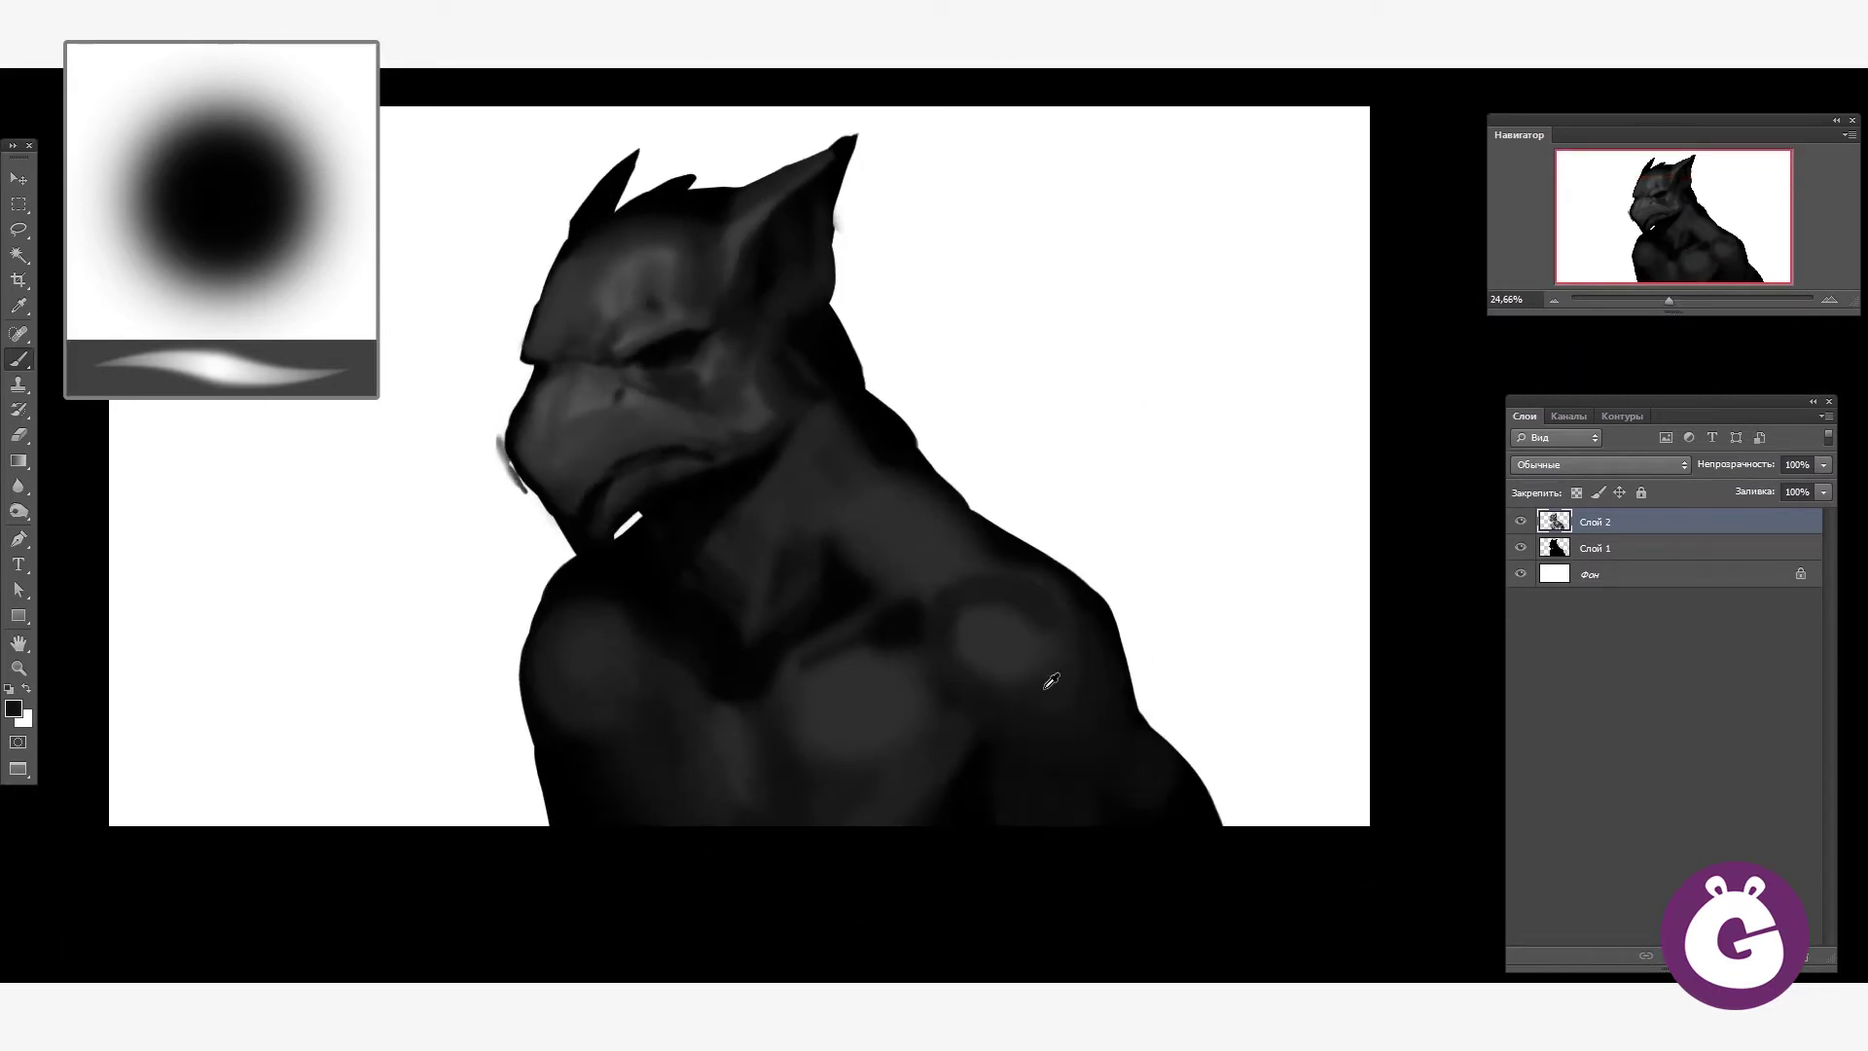
# - Paint light highlights on the trapezius, the beak's bridge and the rounded shoulder
pyautogui.moveTo(968, 571); pyautogui.dragTo(897, 525)
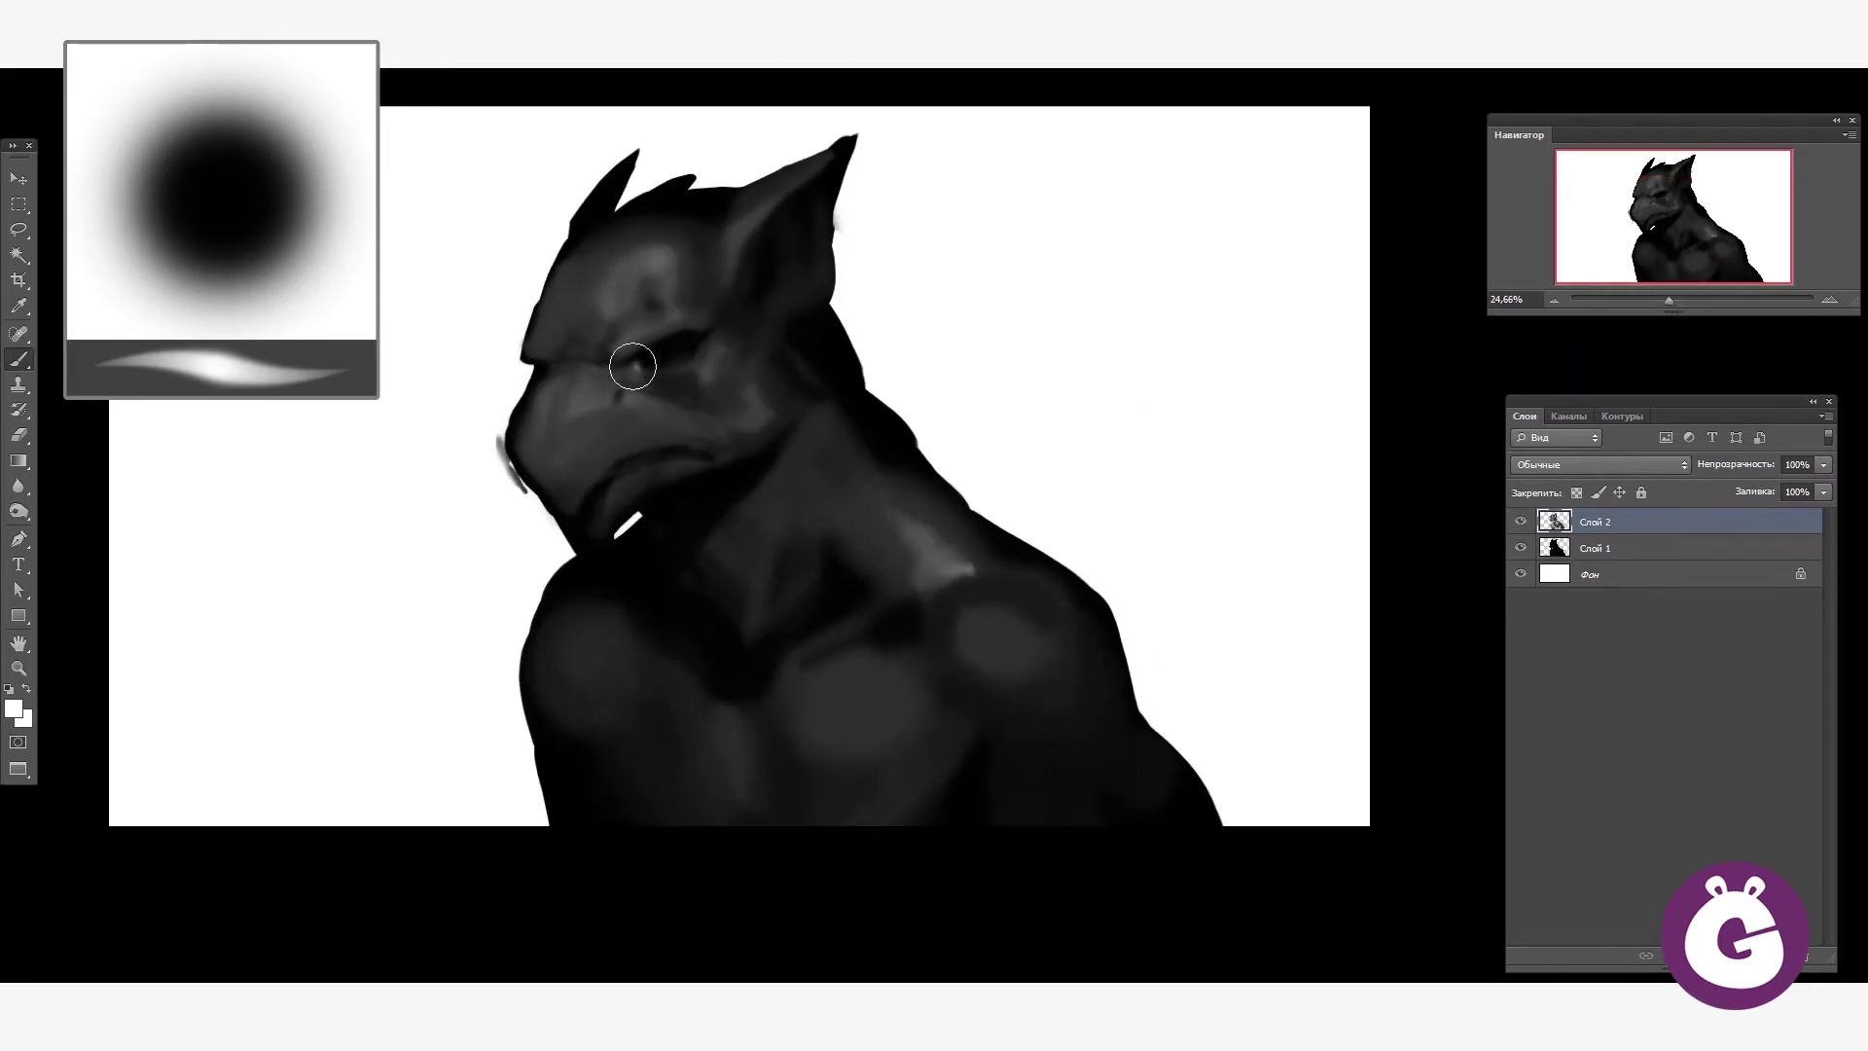
pyautogui.moveTo(564, 423); pyautogui.dragTo(735, 345)
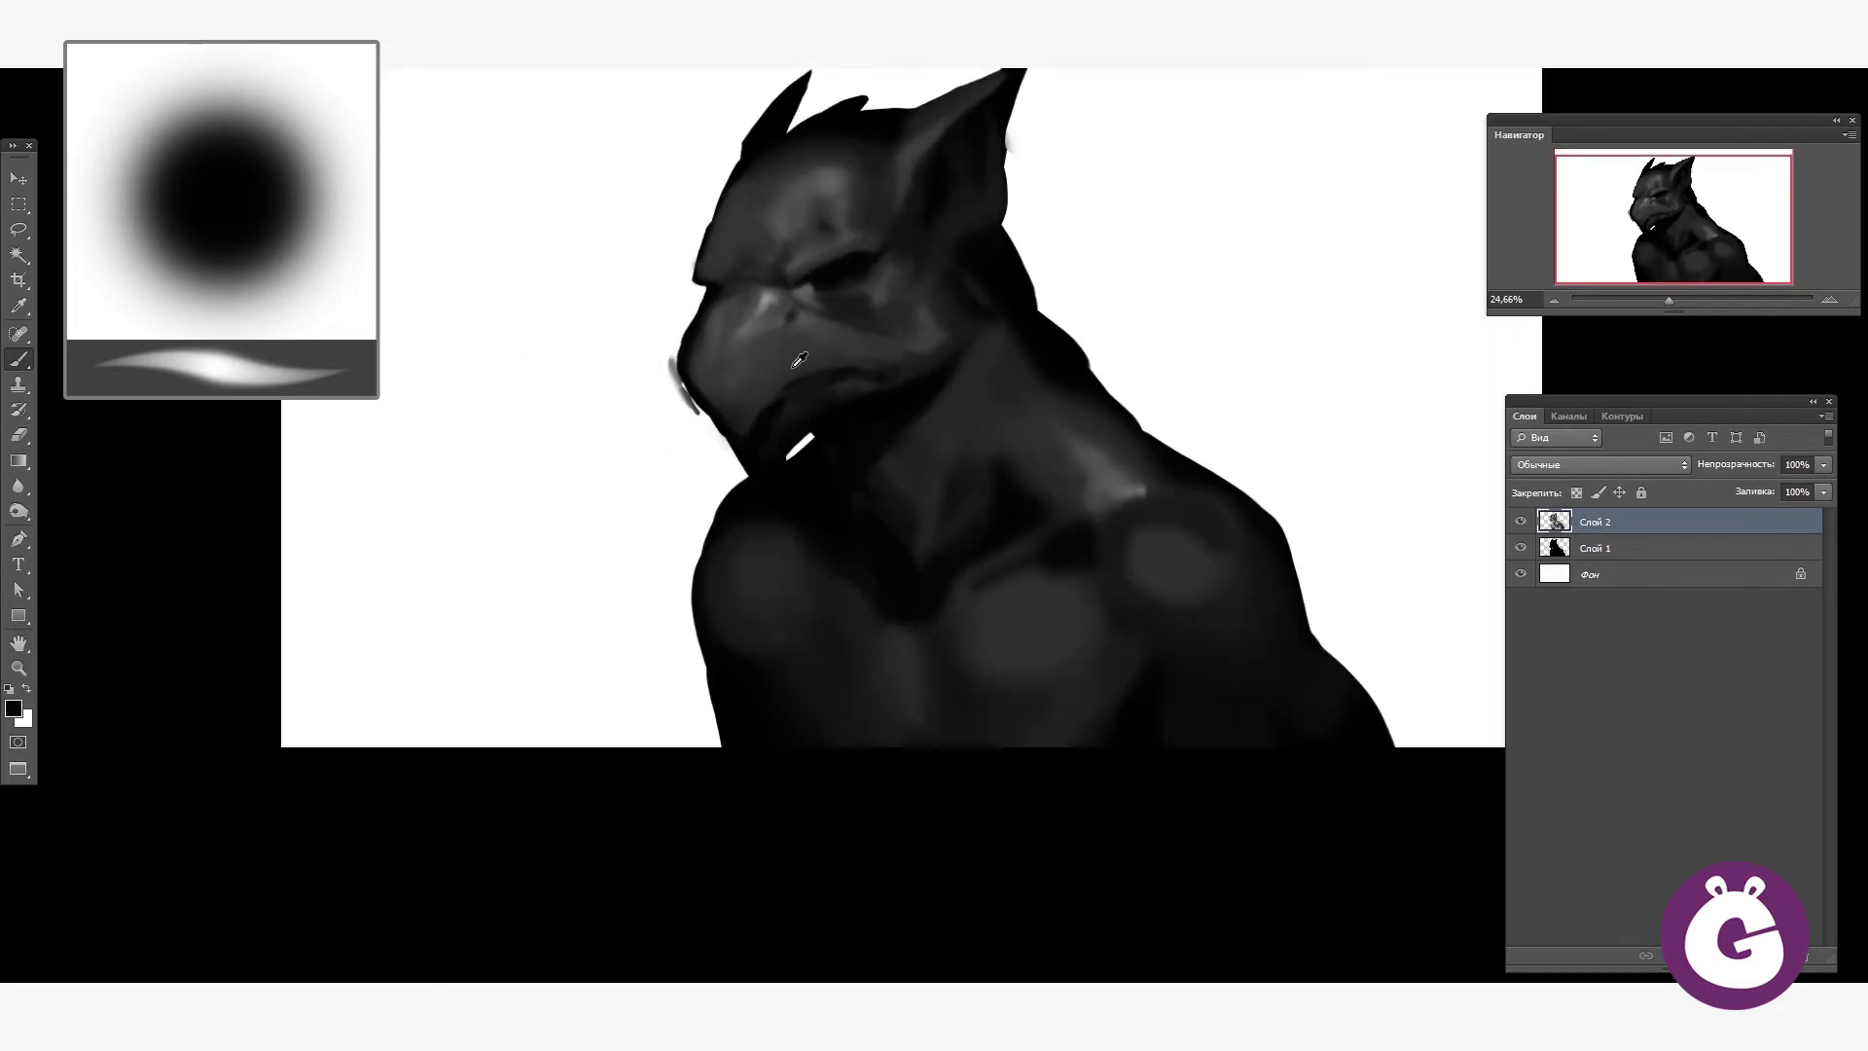
pyautogui.moveTo(1161, 532)
pyautogui.mouseDown()
pyautogui.moveTo(1191, 506)
pyautogui.moveTo(1266, 593)
pyautogui.moveTo(1280, 654)
pyautogui.mouseUp()
pyautogui.keyDown('alt'); pyautogui.click(1133, 487); pyautogui.keyUp('alt')
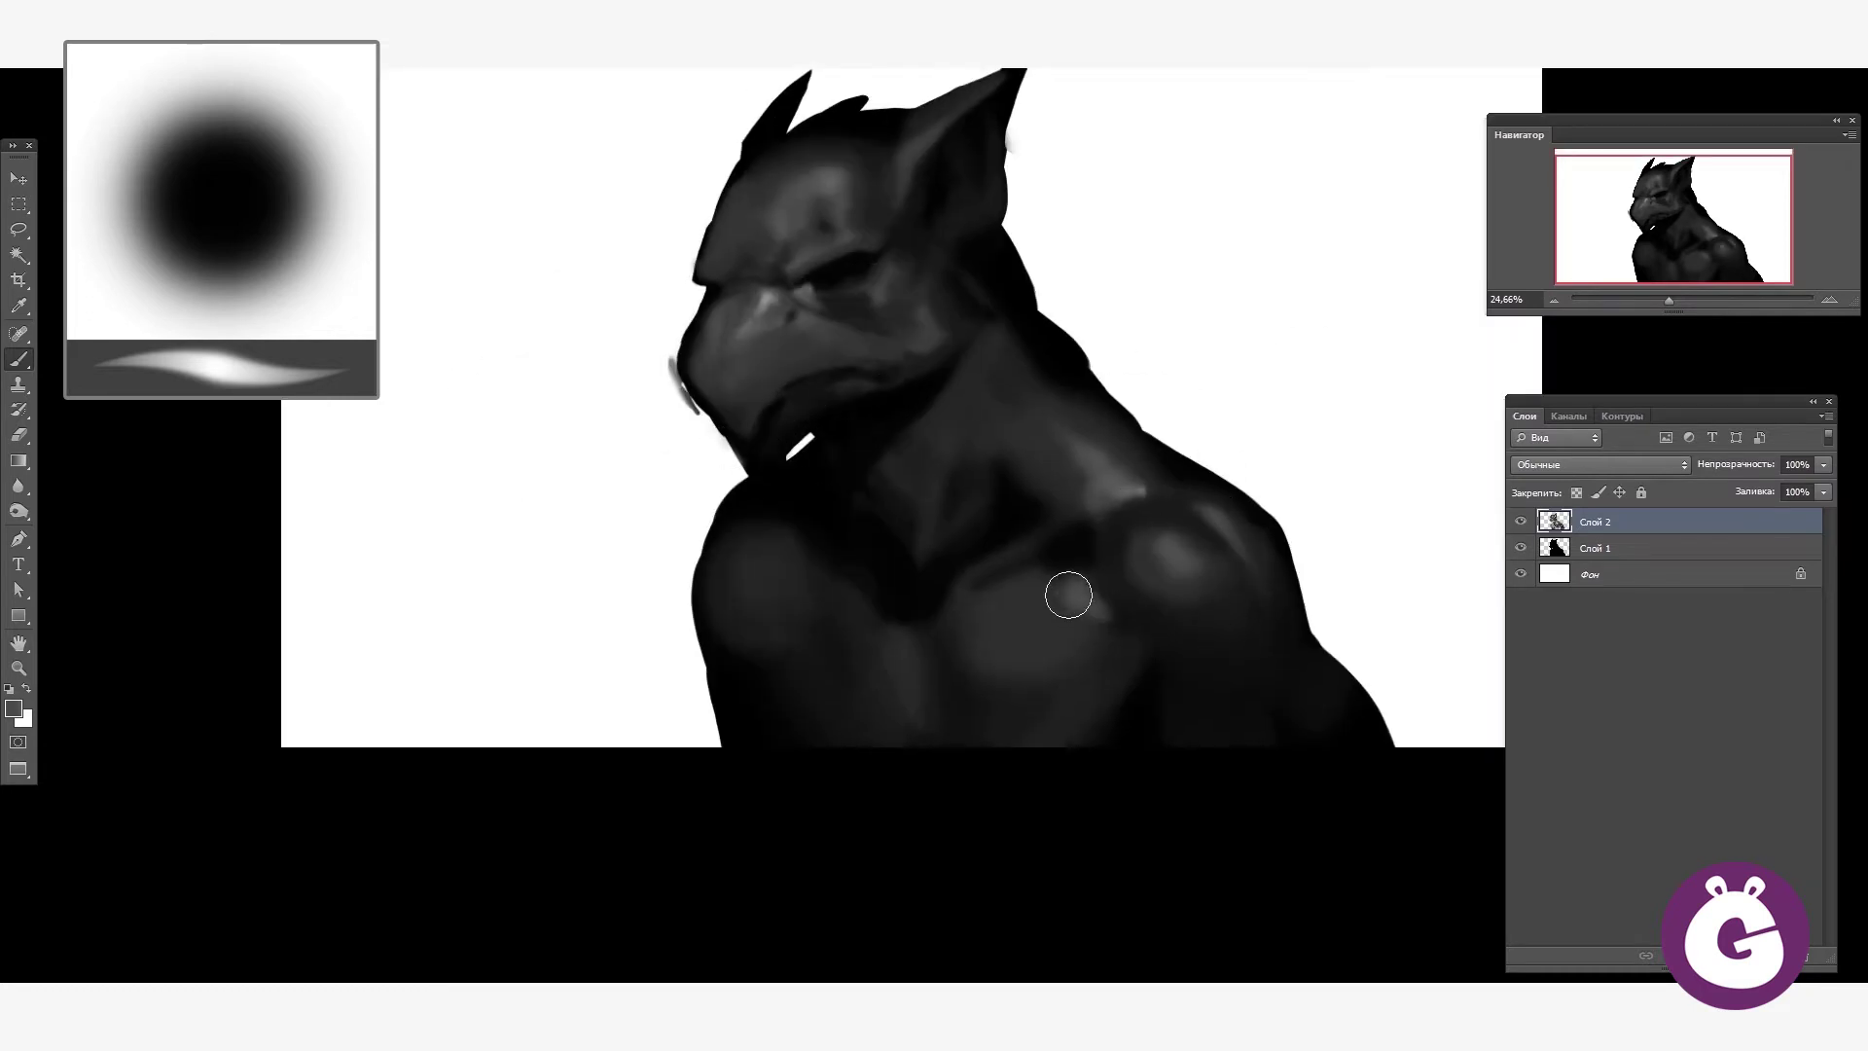
# - Shade the pectoral, collarbone and centre of the chest with sampled greys and a smaller brush
pyautogui.moveTo(1067, 596); pyautogui.dragTo(1096, 674)
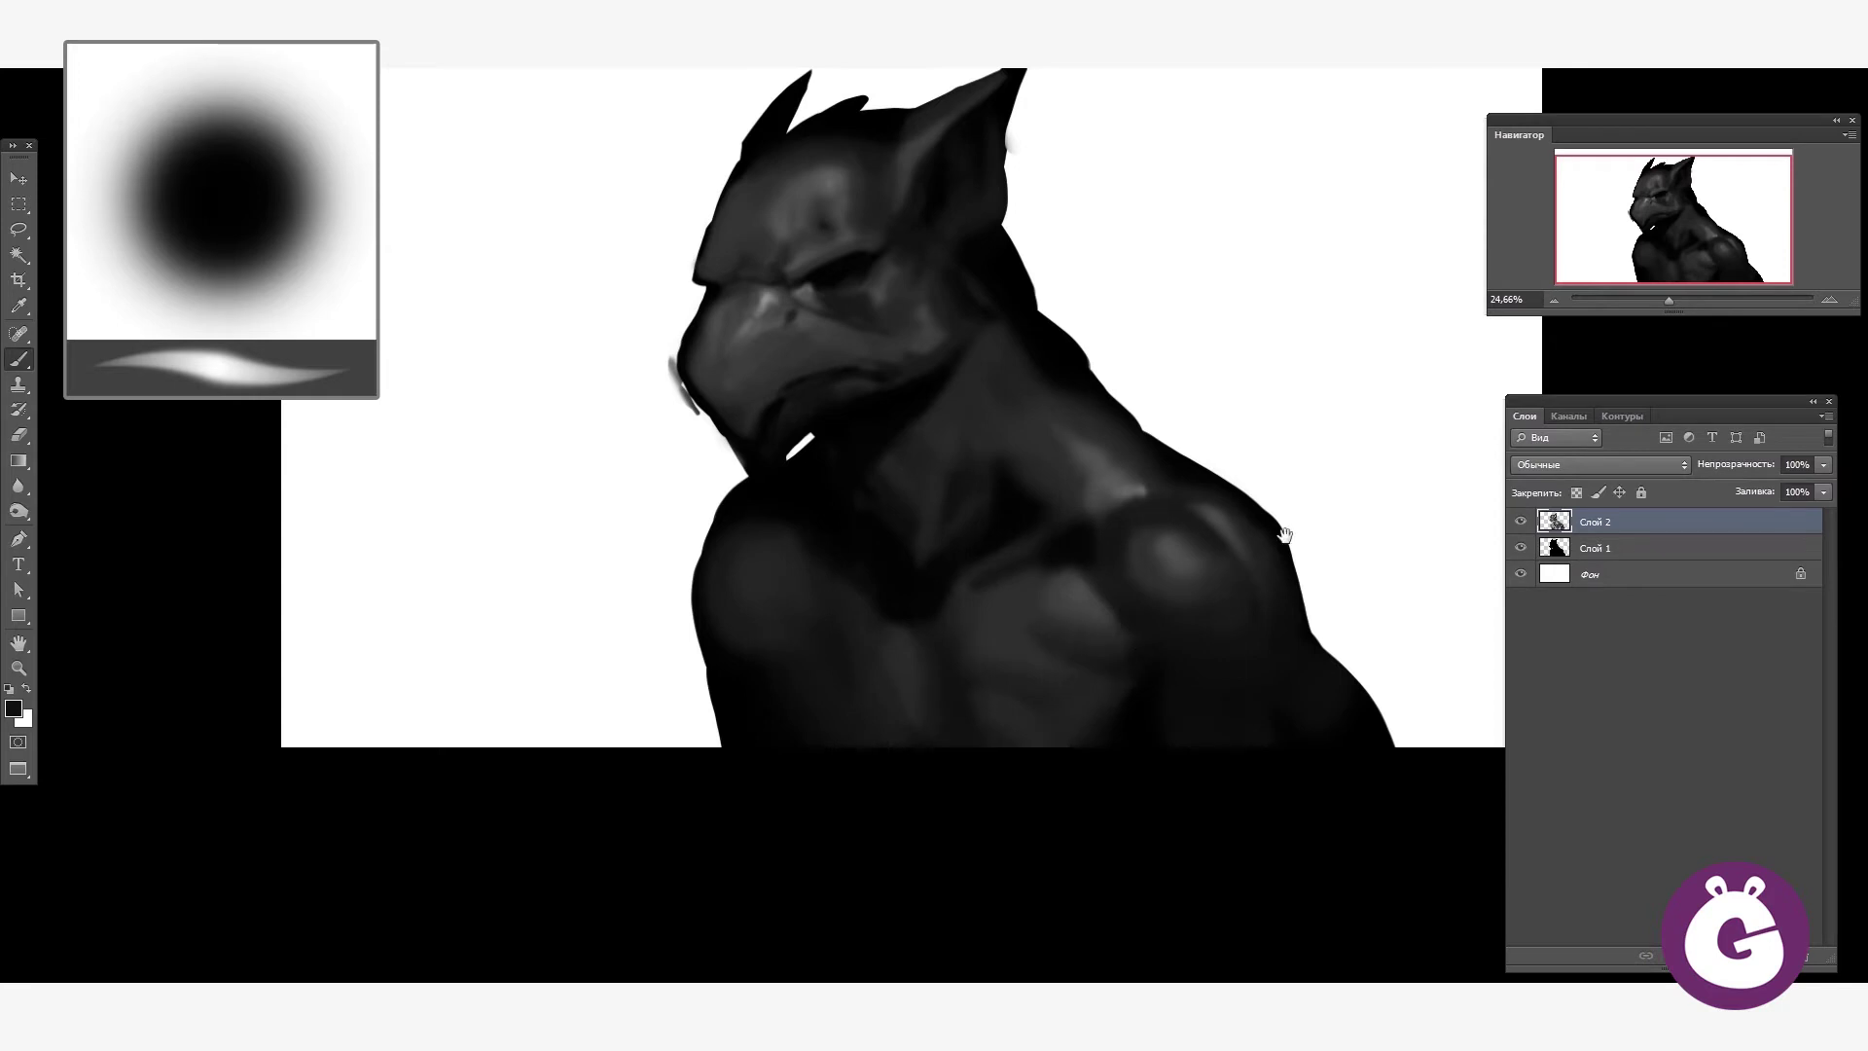
pyautogui.moveTo(1280, 534); pyautogui.dragTo(1139, 505)
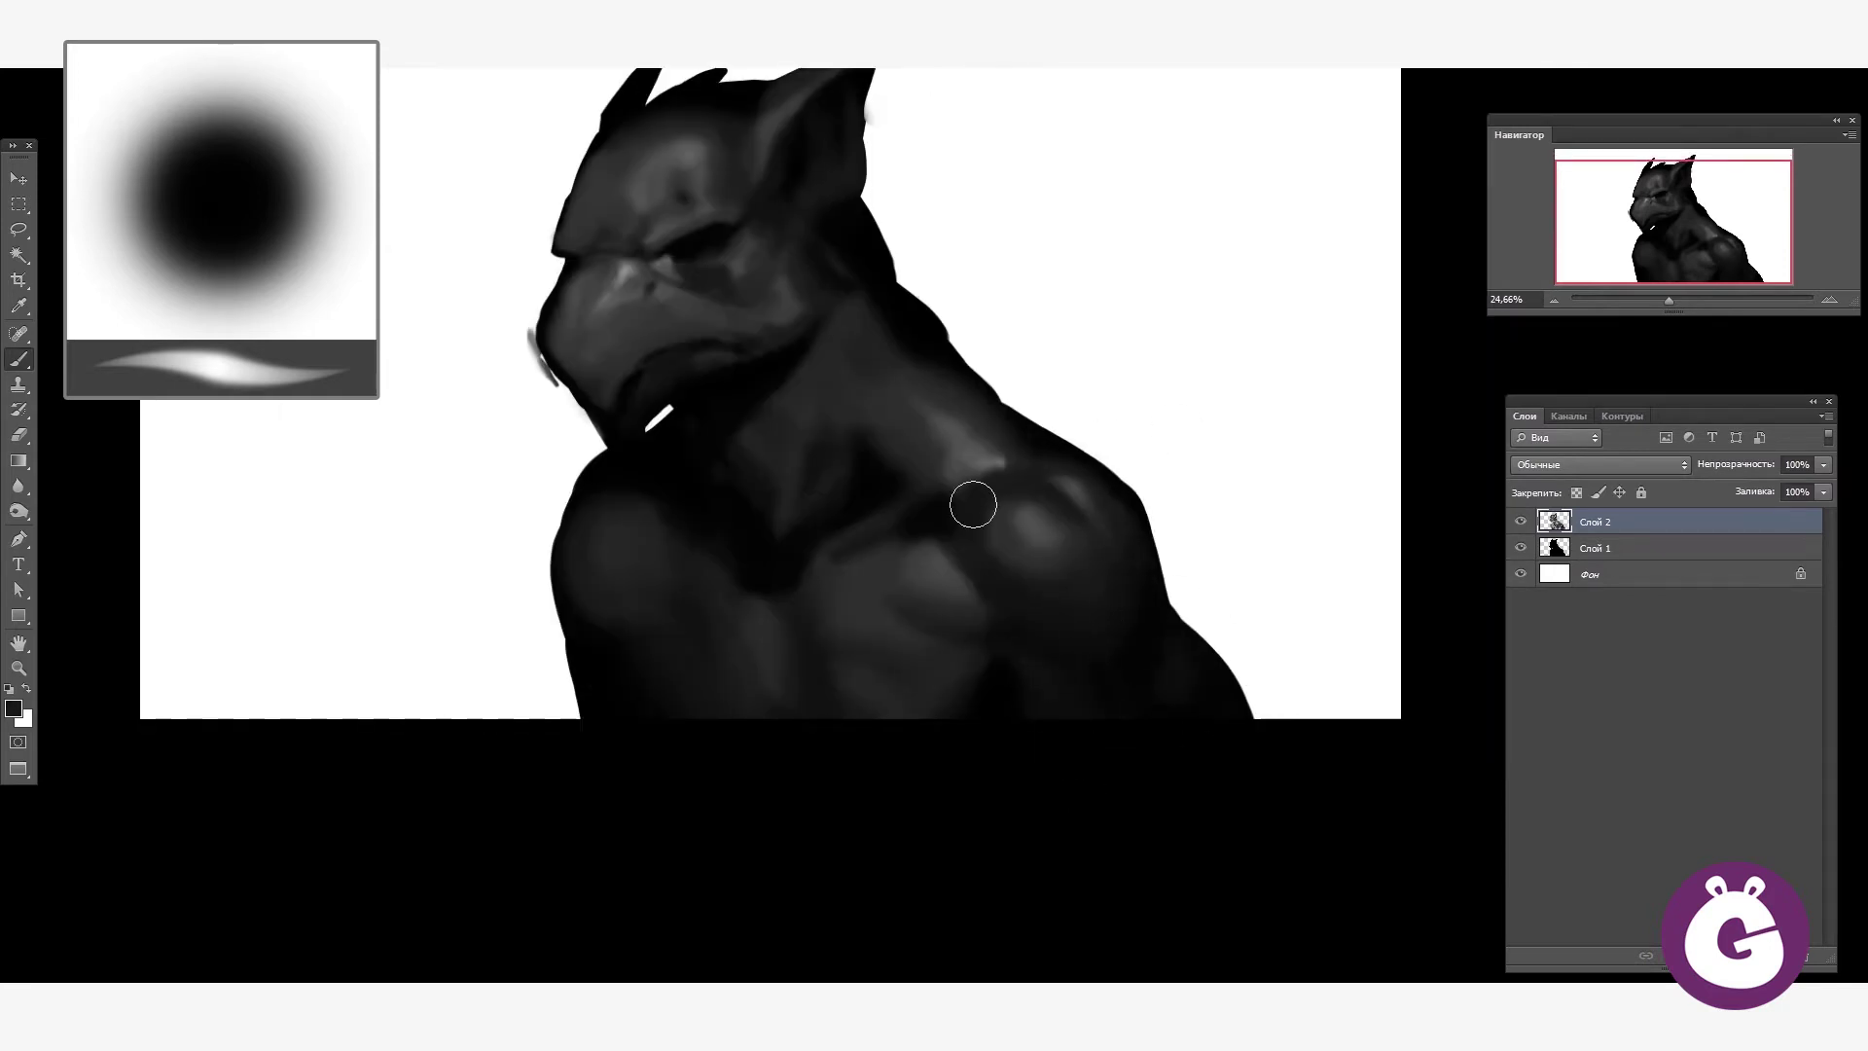
pyautogui.moveTo(973, 504); pyautogui.dragTo(1017, 612)
pyautogui.press('[')
pyautogui.moveTo(848, 568)
pyautogui.mouseDown()
pyautogui.moveTo(781, 560)
pyautogui.moveTo(817, 617)
pyautogui.mouseUp()
pyautogui.keyDown('alt'); pyautogui.click(814, 575); pyautogui.keyUp('alt')
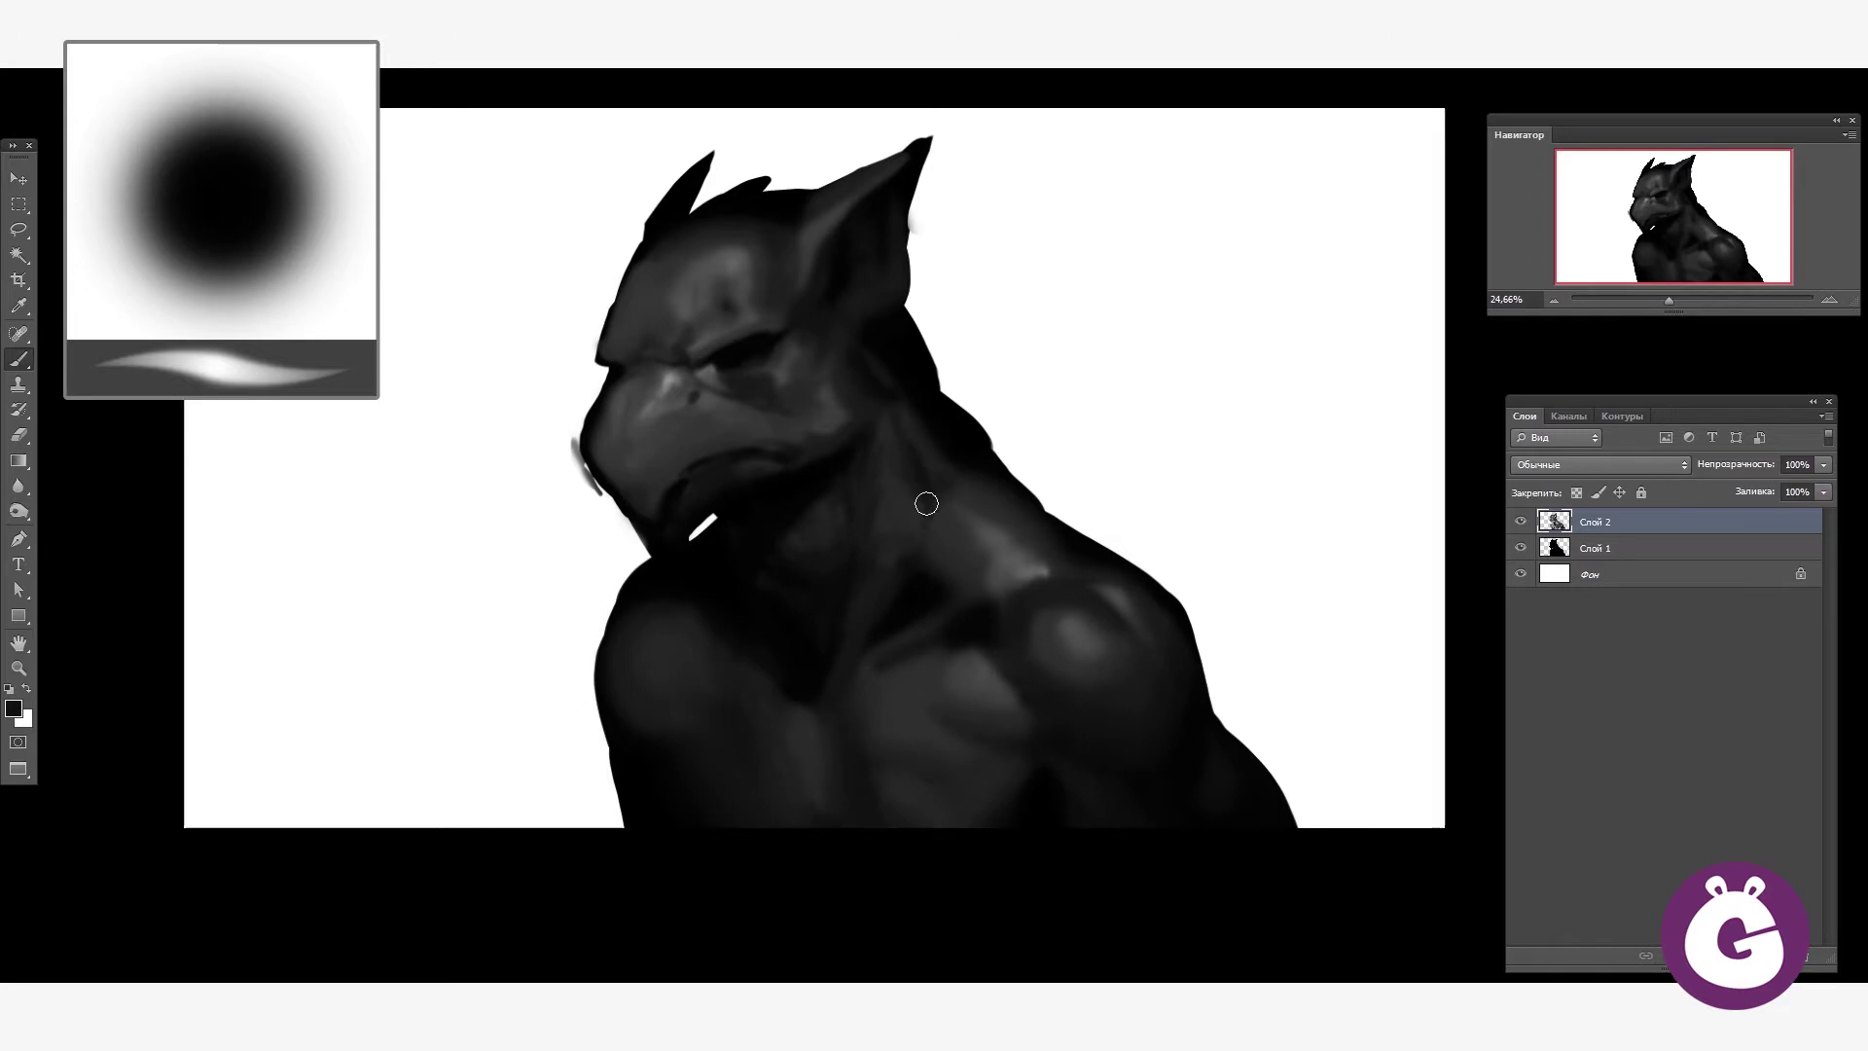
# - Touch up the neck shading and paint a white rim light along the neck, upper shoulder and ear base
pyautogui.moveTo(926, 503); pyautogui.dragTo(916, 530)
pyautogui.press('x')
pyautogui.moveTo(905, 374); pyautogui.dragTo(1123, 578)
pyautogui.moveTo(875, 326); pyautogui.dragTo(907, 253)
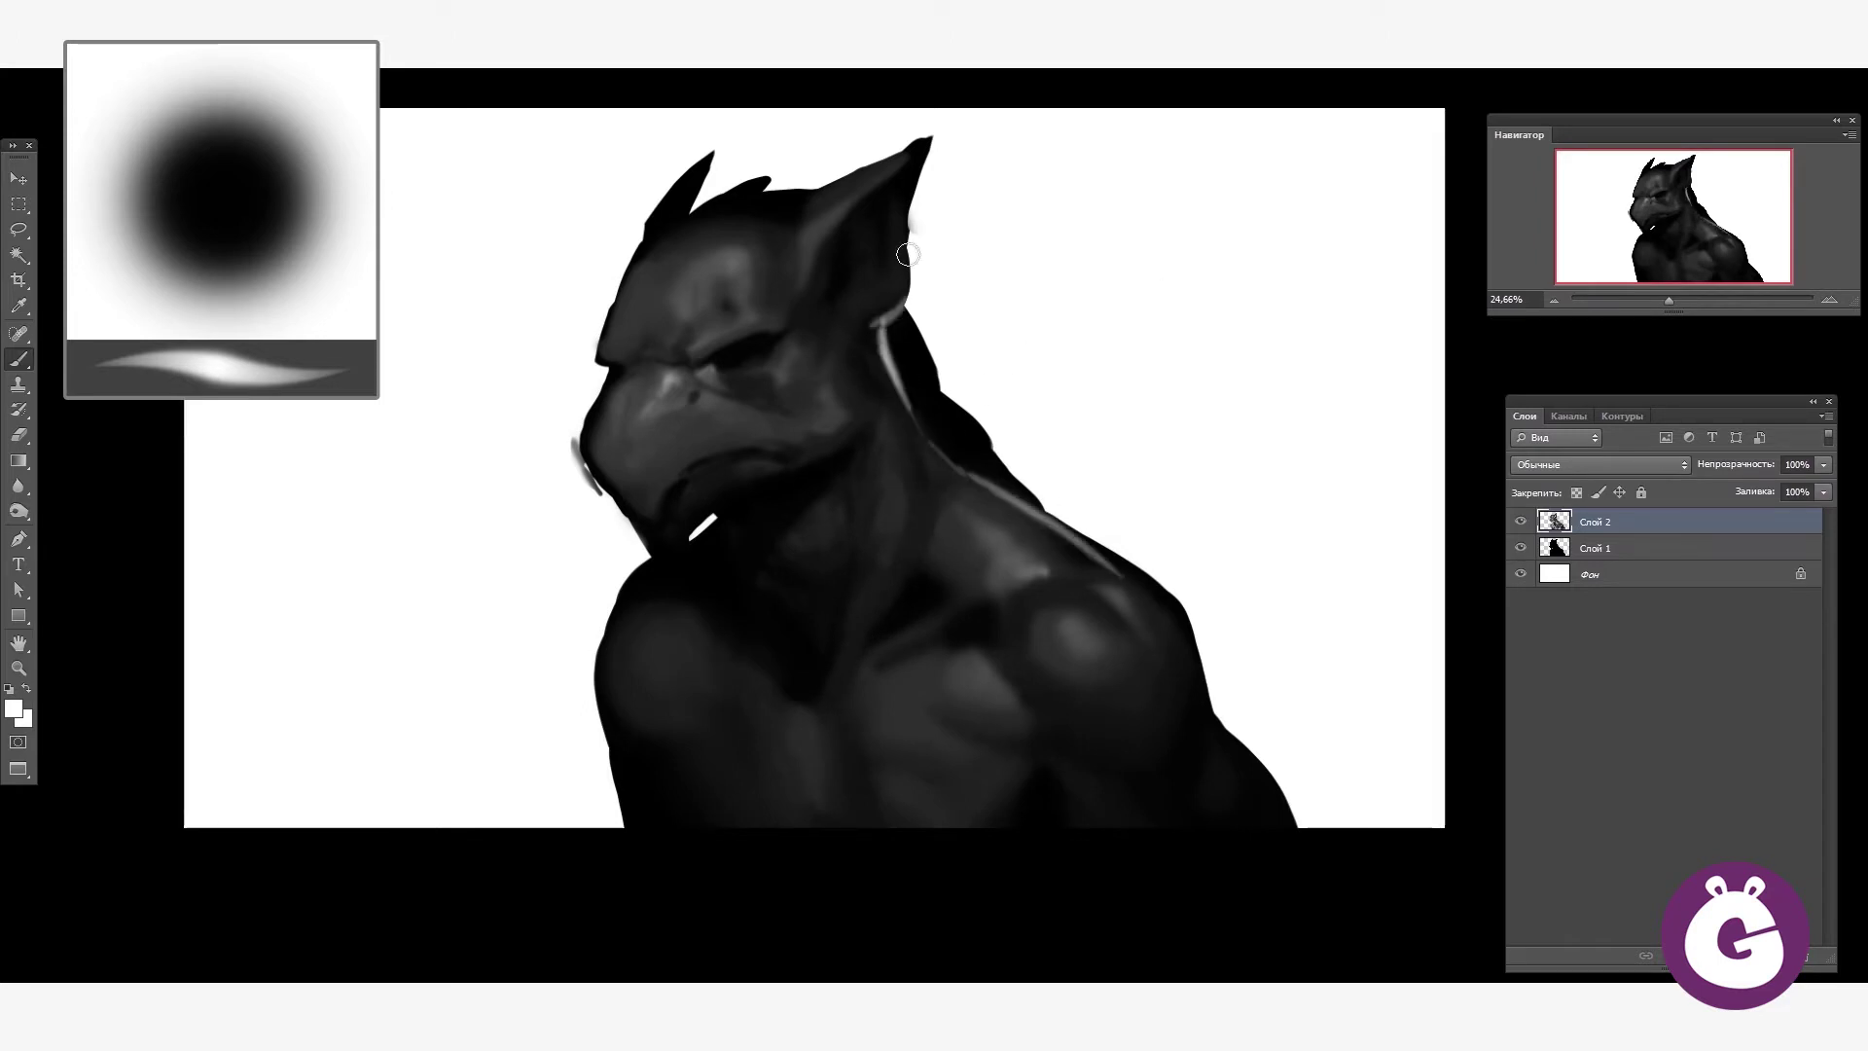
# - Detail the eyeball and draw dark contour lines on the front and side of the beak
pyautogui.scroll(3, 832, 214)
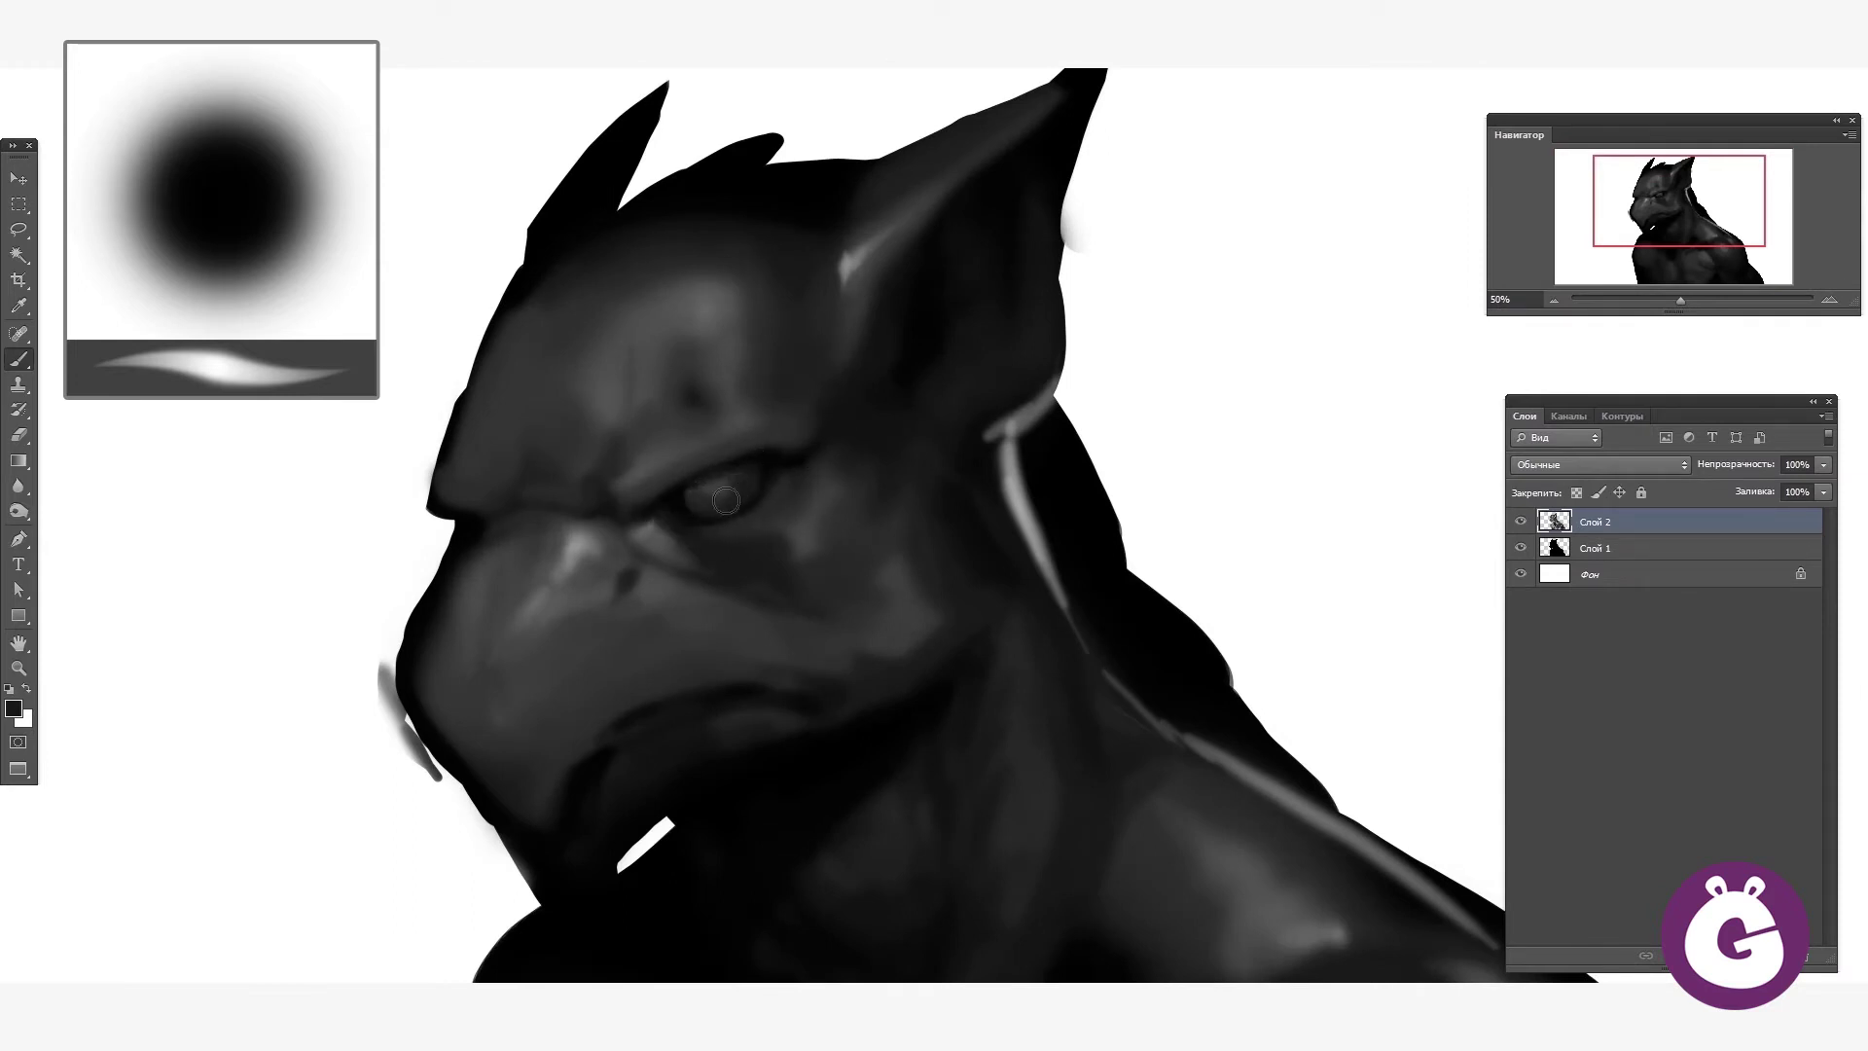
pyautogui.scroll(1, 788, 464)
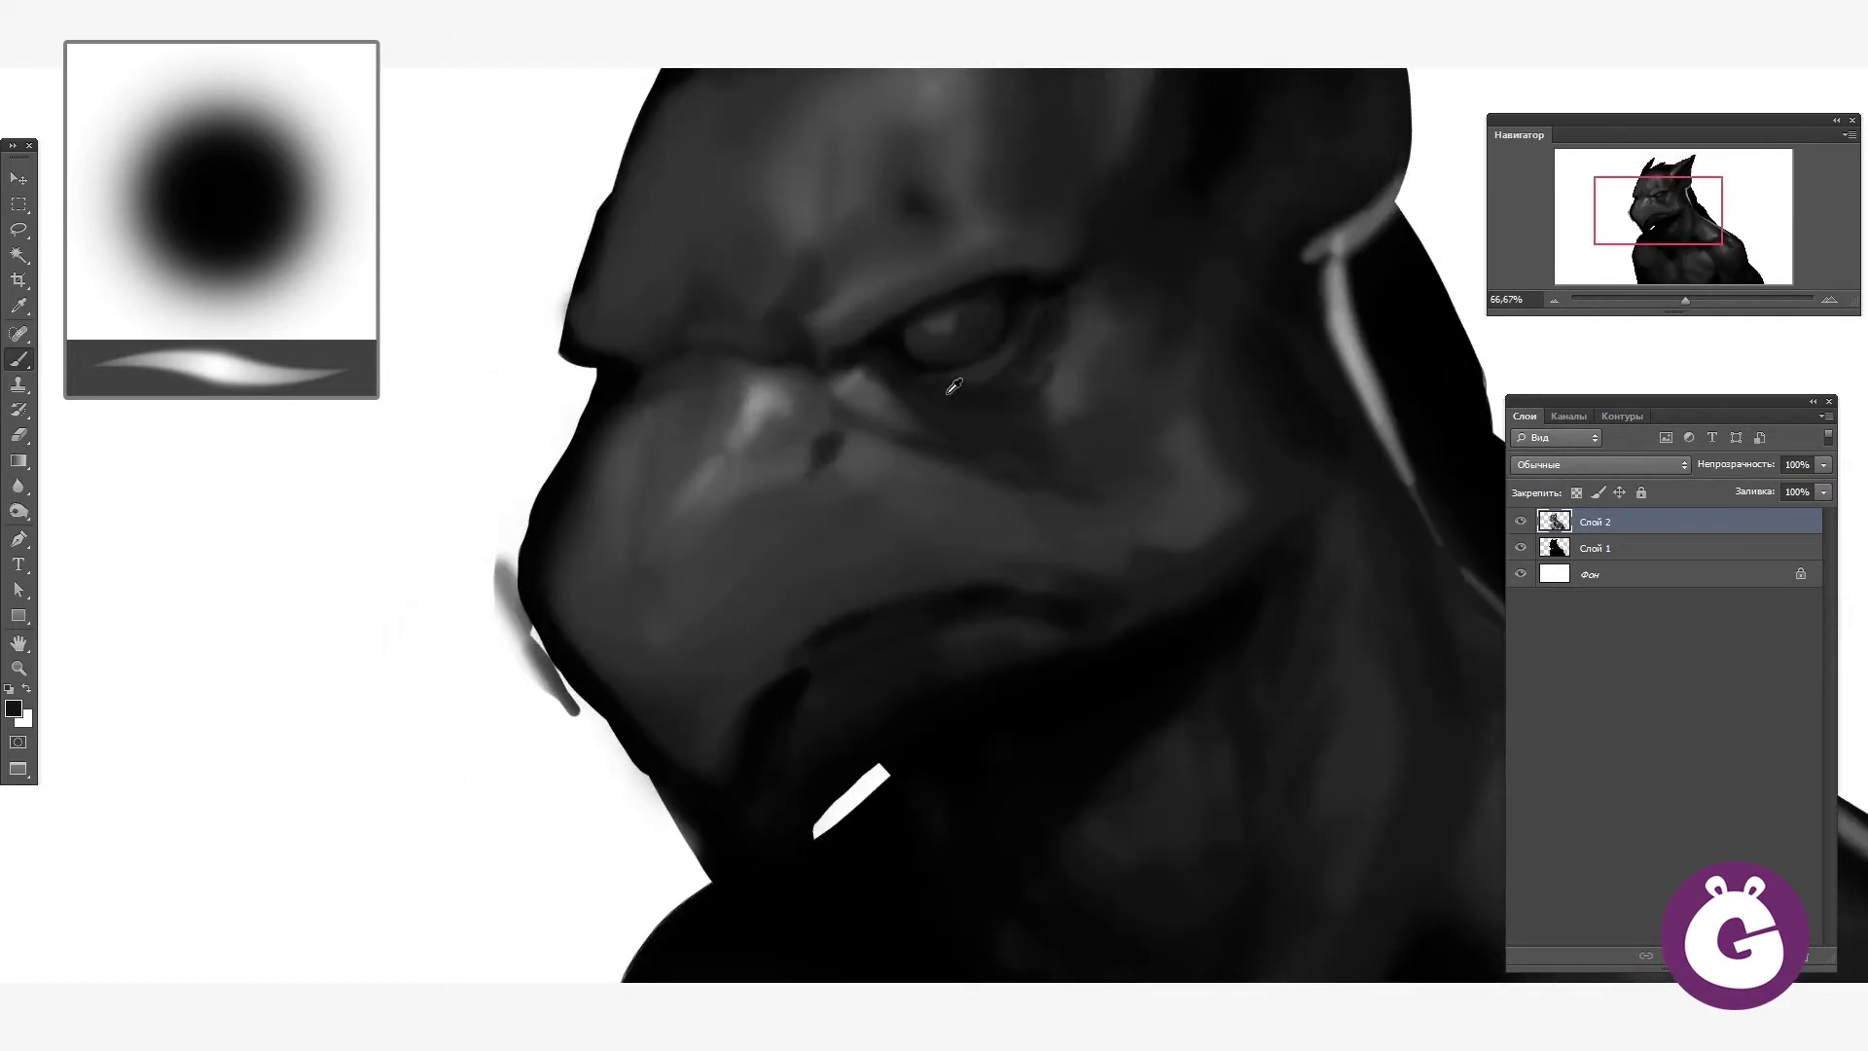
pyautogui.moveTo(798, 671); pyautogui.dragTo(715, 564)
pyautogui.moveTo(699, 767); pyautogui.dragTo(581, 588)
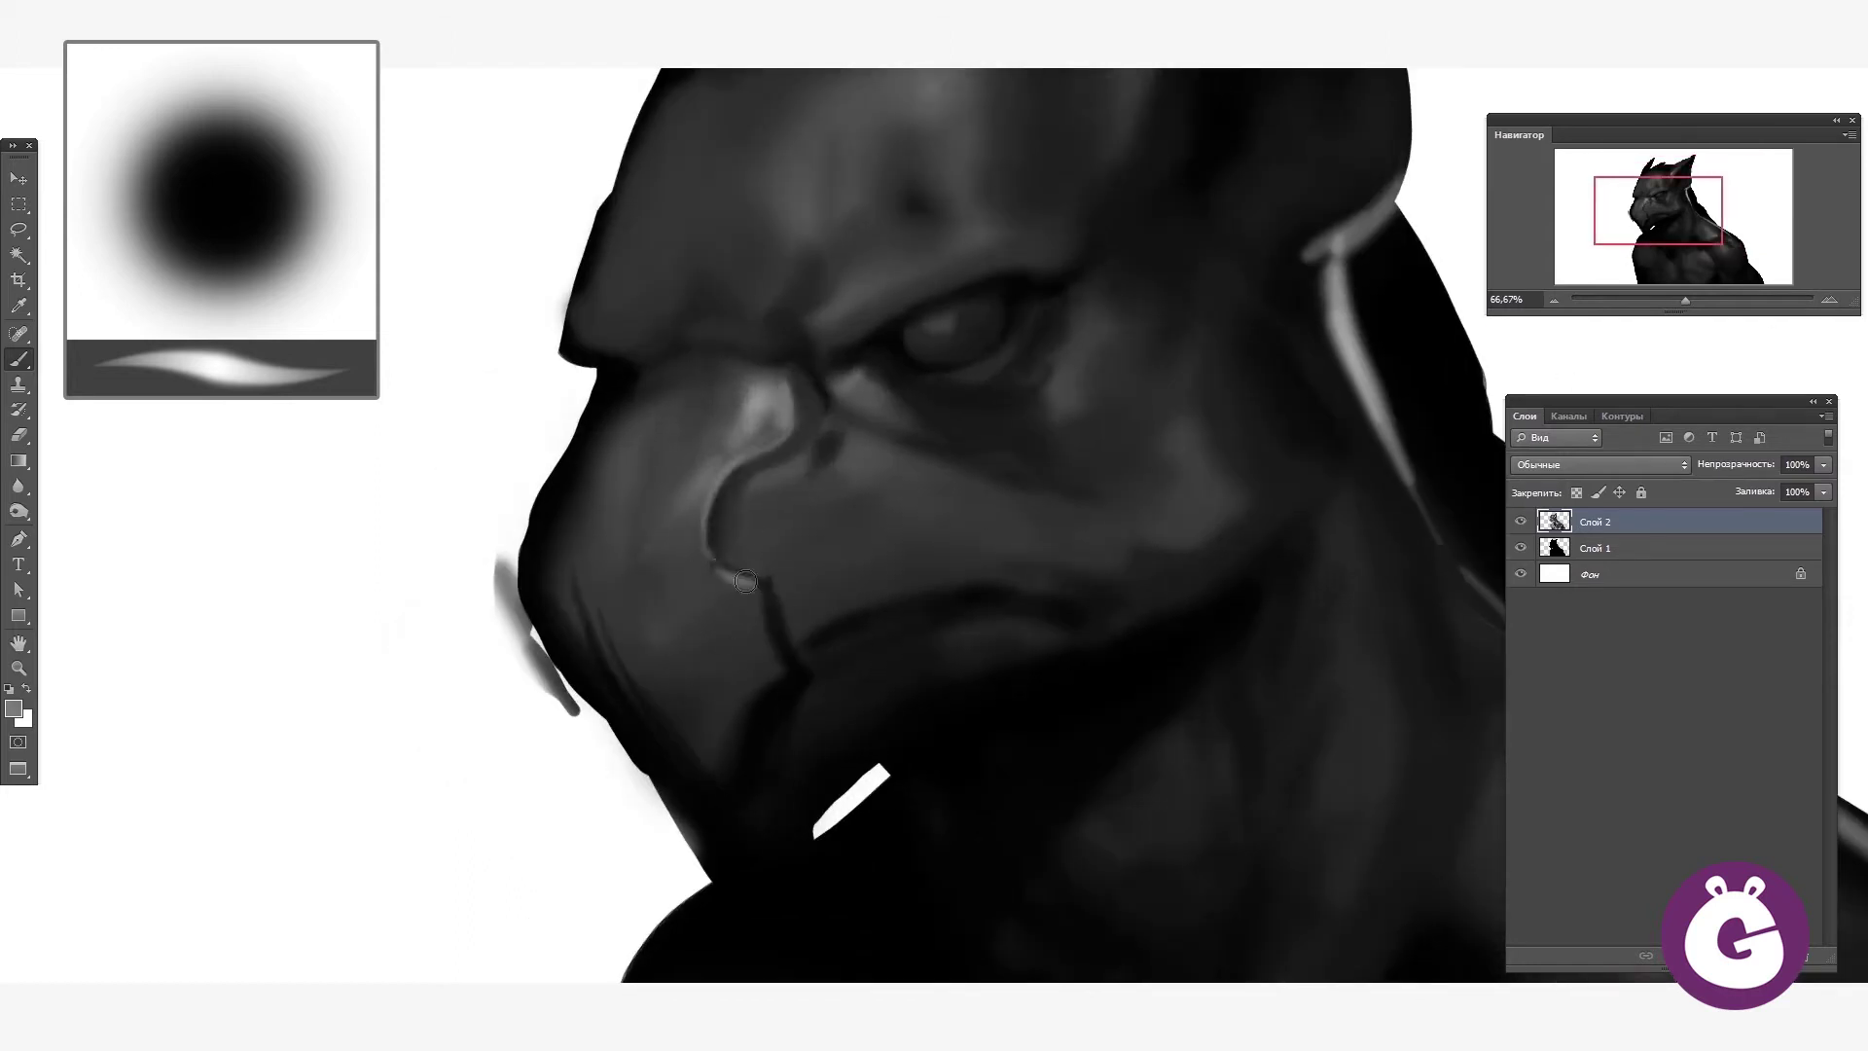
# - Paint lighter grey streaks on the front plate of the beak and blend them with darker tones
pyautogui.moveTo(655, 443)
pyautogui.mouseDown()
pyautogui.moveTo(695, 389)
pyautogui.moveTo(616, 594)
pyautogui.mouseUp()
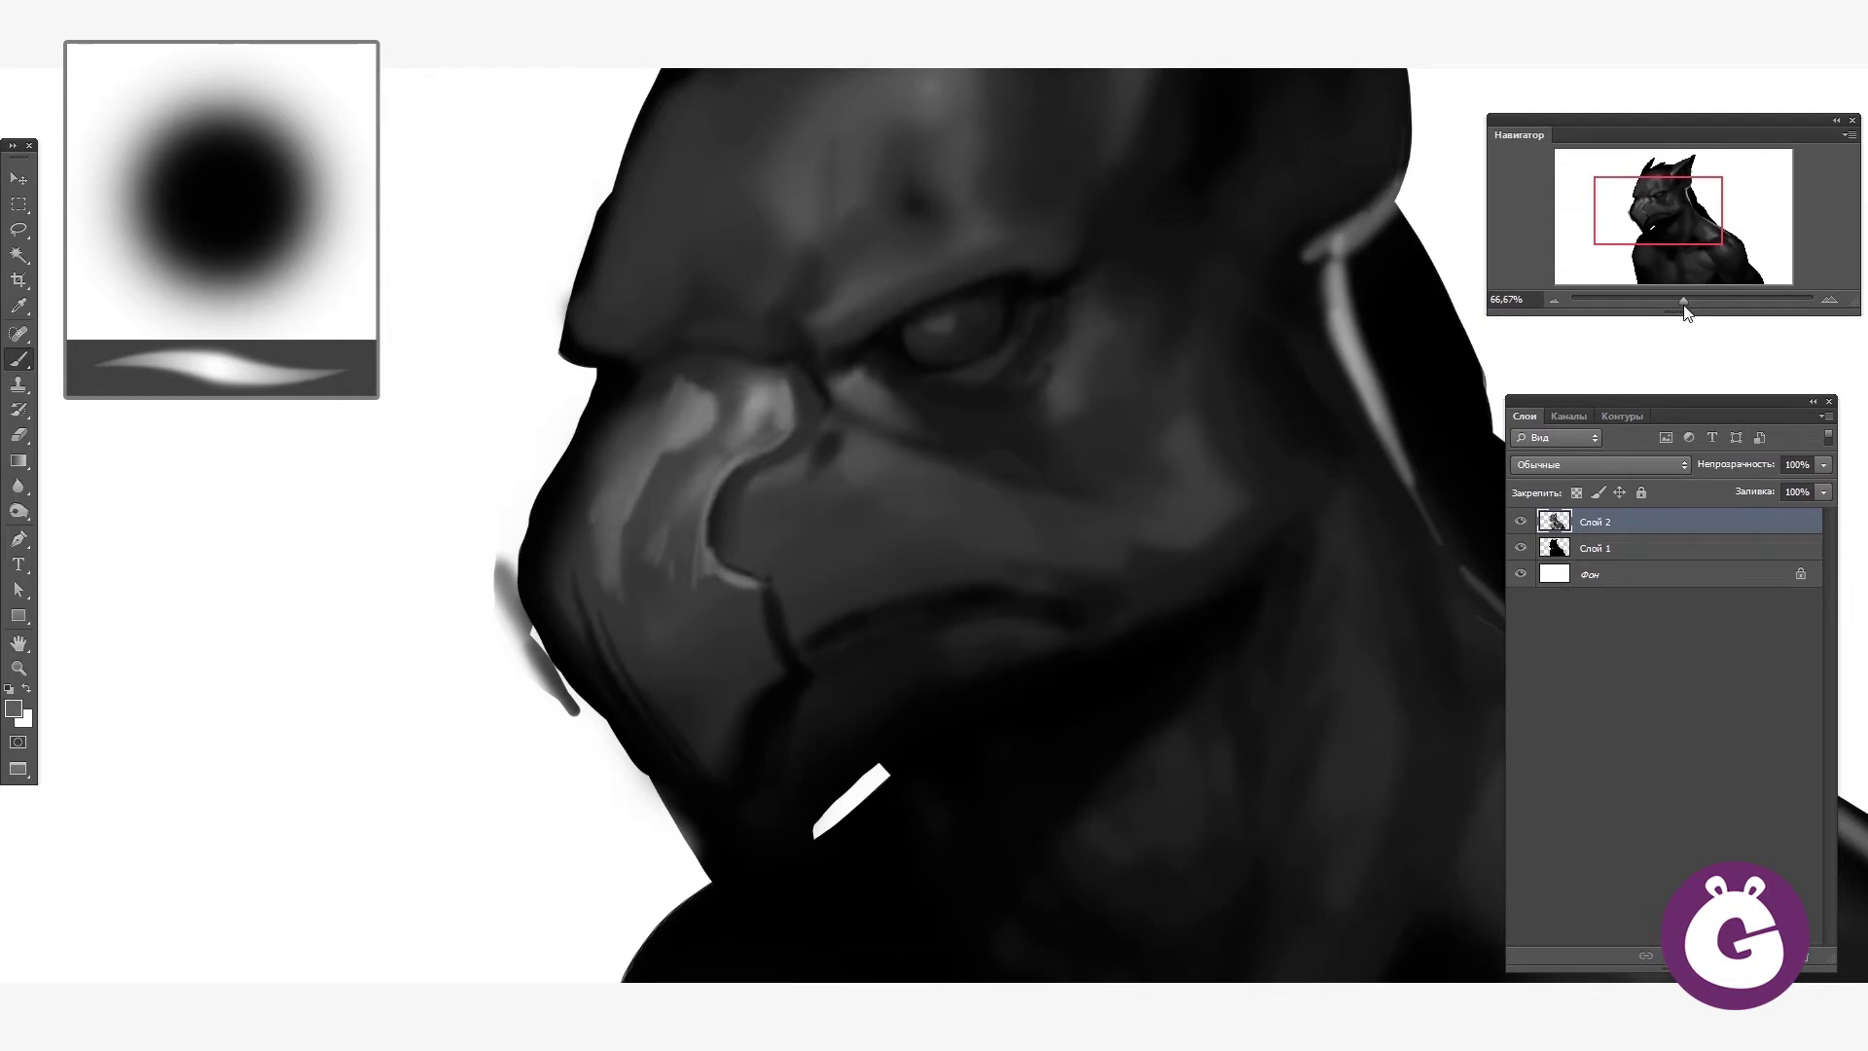
pyautogui.moveTo(1685, 301); pyautogui.dragTo(1681, 300)
pyautogui.press('d')
pyautogui.moveTo(700, 374)
pyautogui.mouseDown()
pyautogui.moveTo(686, 540)
pyautogui.moveTo(788, 467)
pyautogui.mouseUp()
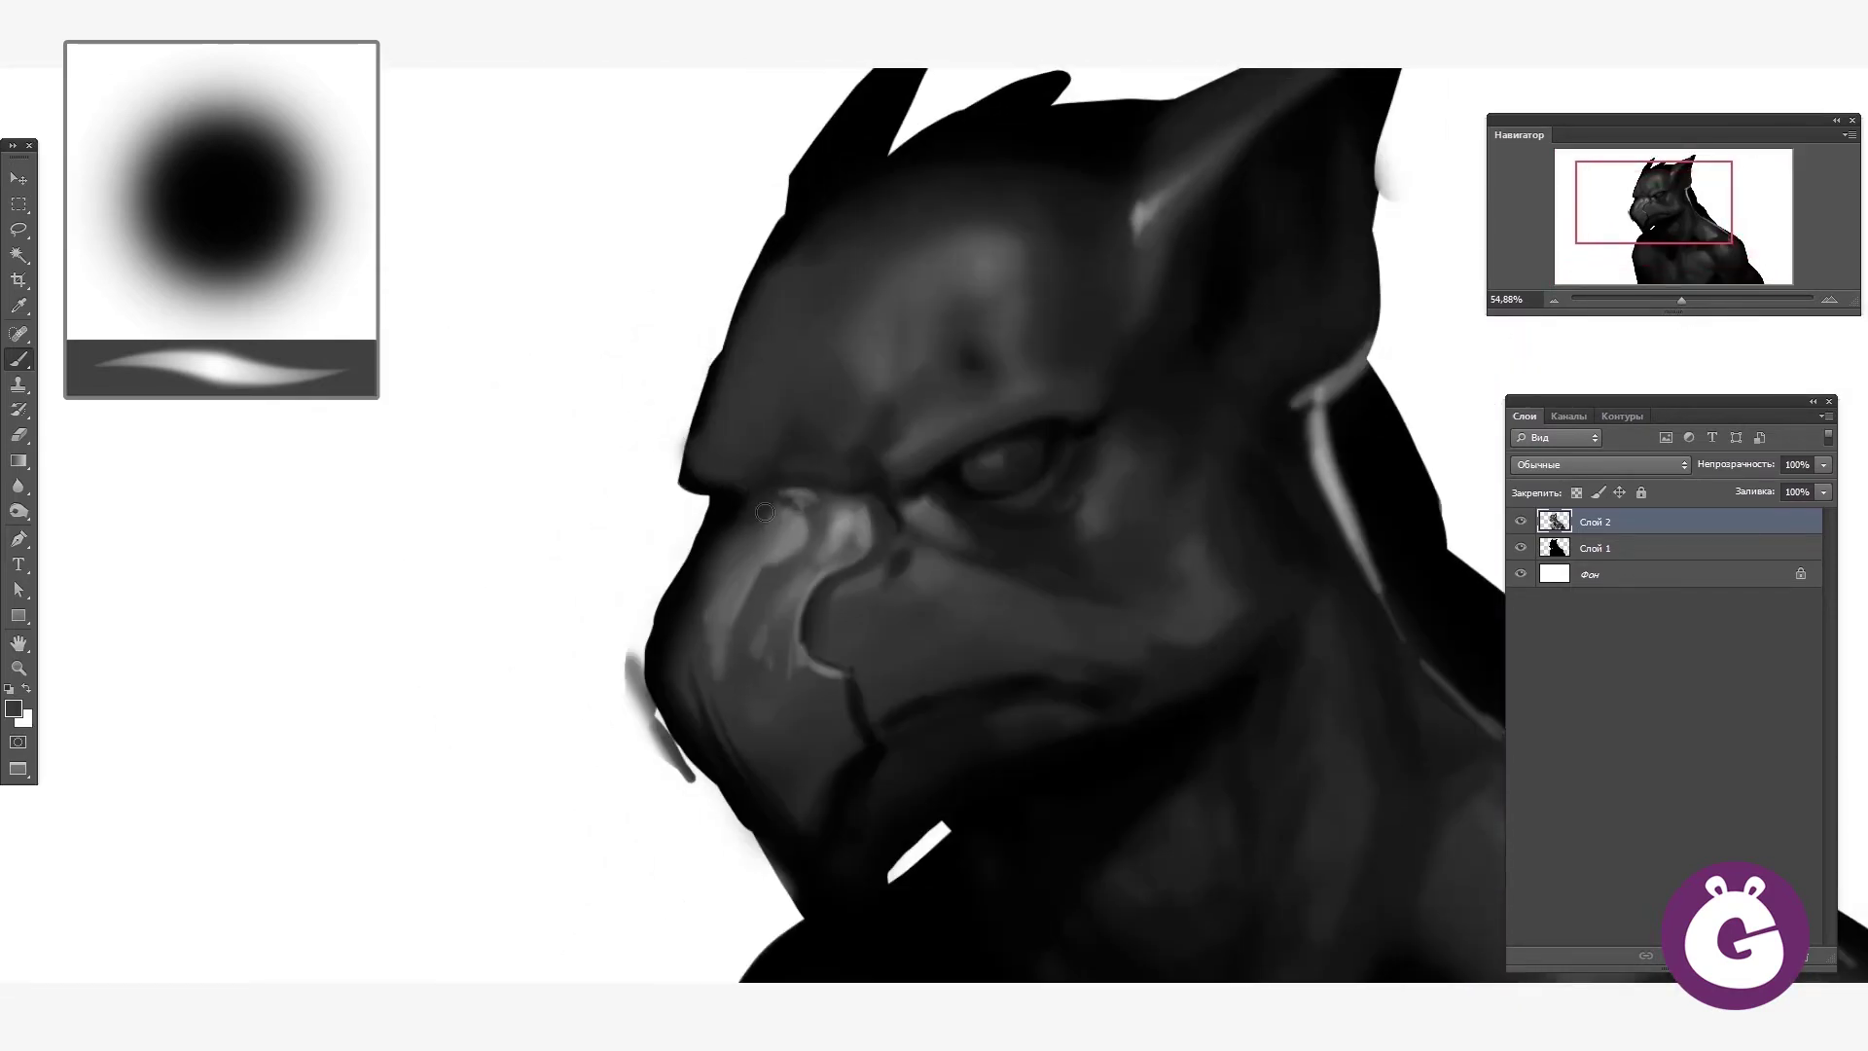
# - Paint light wrinkle streaks on the upper lip beside the nostril and darken the fold around it
pyautogui.moveTo(940, 572); pyautogui.dragTo(901, 518)
pyautogui.moveTo(932, 592)
pyautogui.mouseDown()
pyautogui.moveTo(1048, 599)
pyautogui.moveTo(1089, 632)
pyautogui.mouseUp()
pyautogui.moveTo(992, 513); pyautogui.dragTo(1099, 426)
pyautogui.moveTo(909, 500)
pyautogui.mouseDown()
pyautogui.moveTo(996, 440)
pyautogui.moveTo(920, 511)
pyautogui.mouseUp()
pyautogui.moveTo(982, 419); pyautogui.dragTo(919, 457)
pyautogui.moveTo(1036, 535); pyautogui.dragTo(1122, 528)
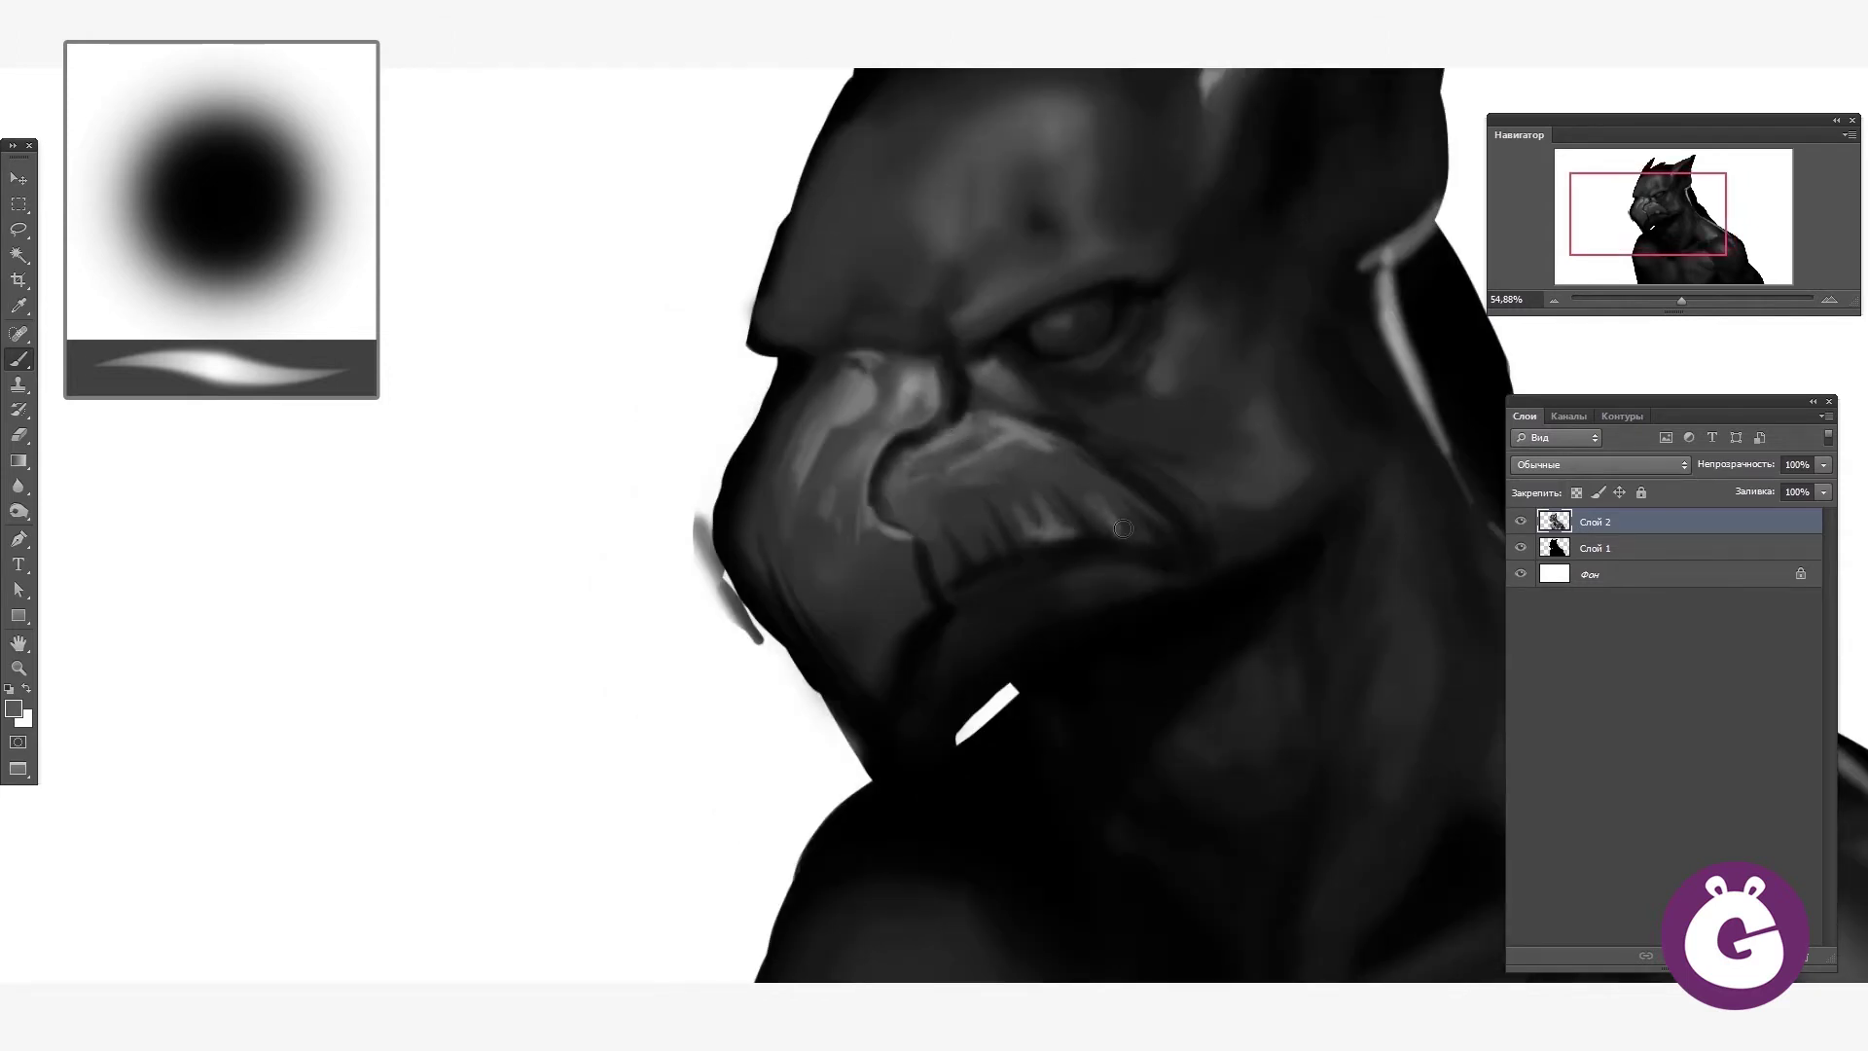
# - Refine the wrinkled upper lip and darken the mouth line and the lower jaw in black
pyautogui.scroll(-2, 952, 559)
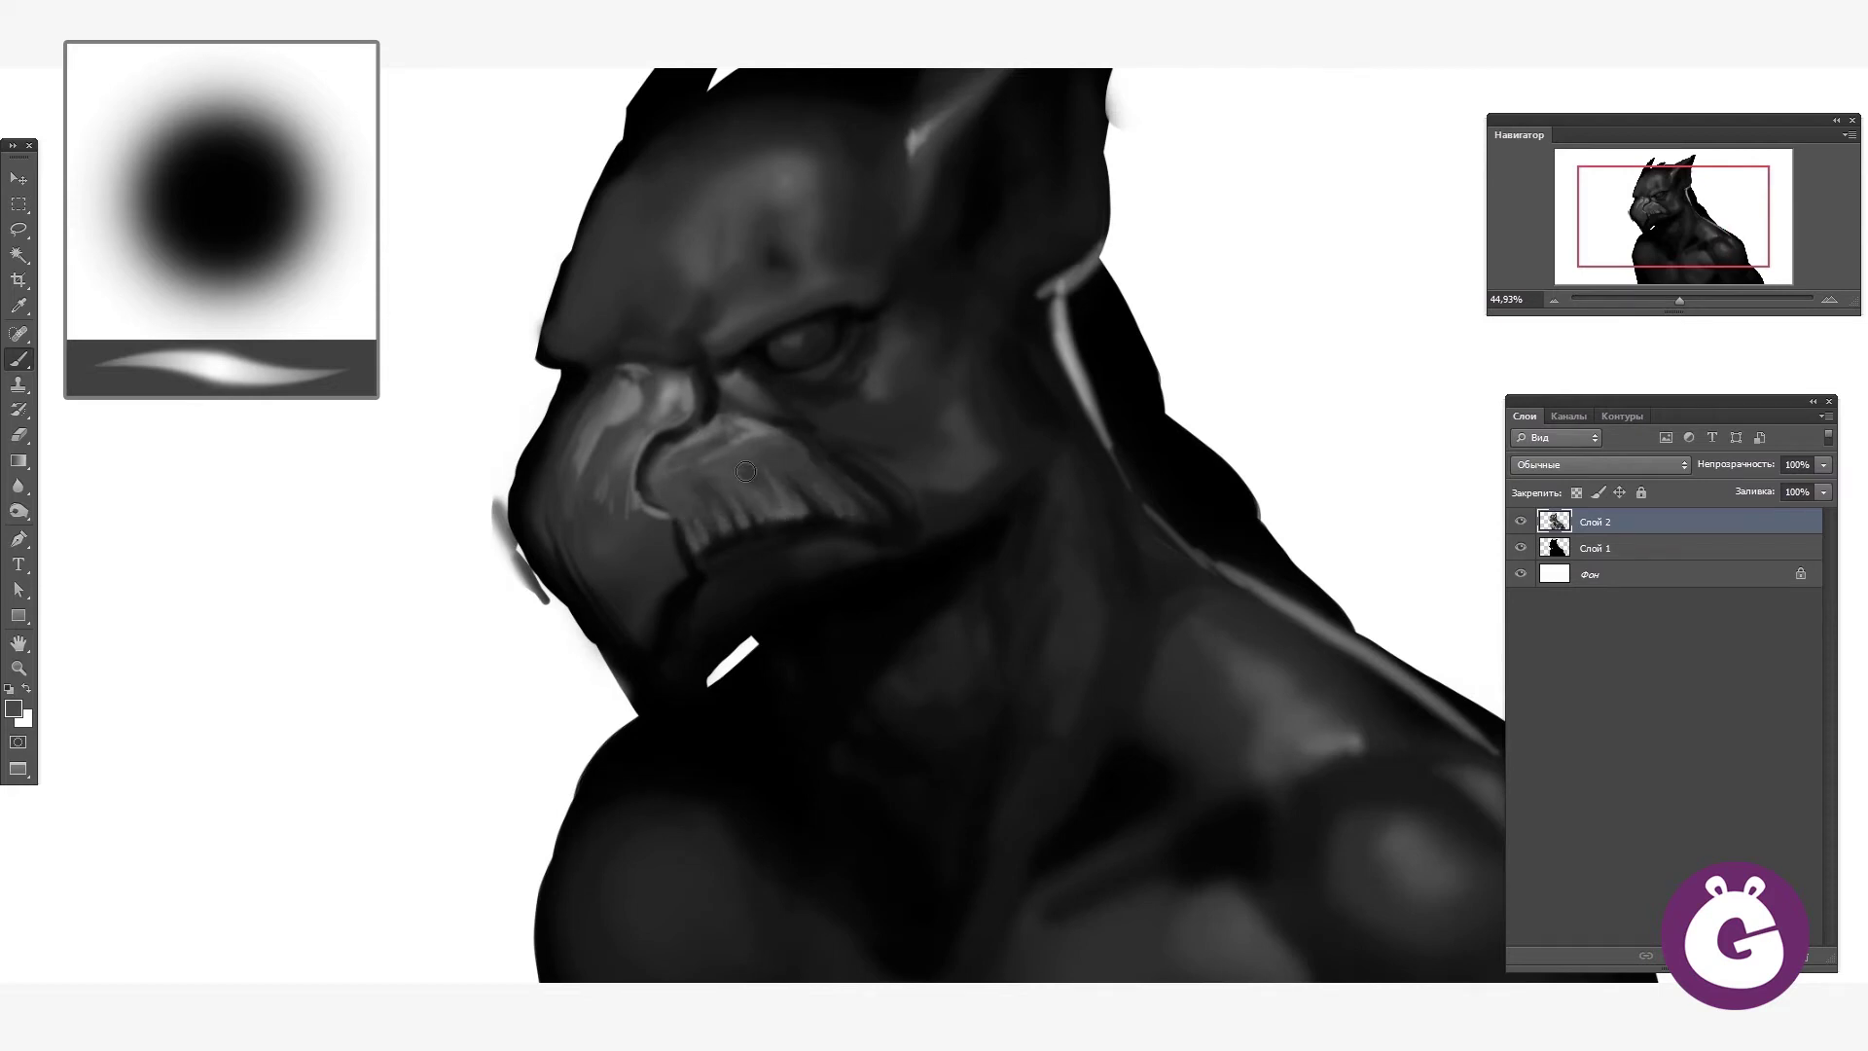
pyautogui.moveTo(745, 470); pyautogui.dragTo(847, 544)
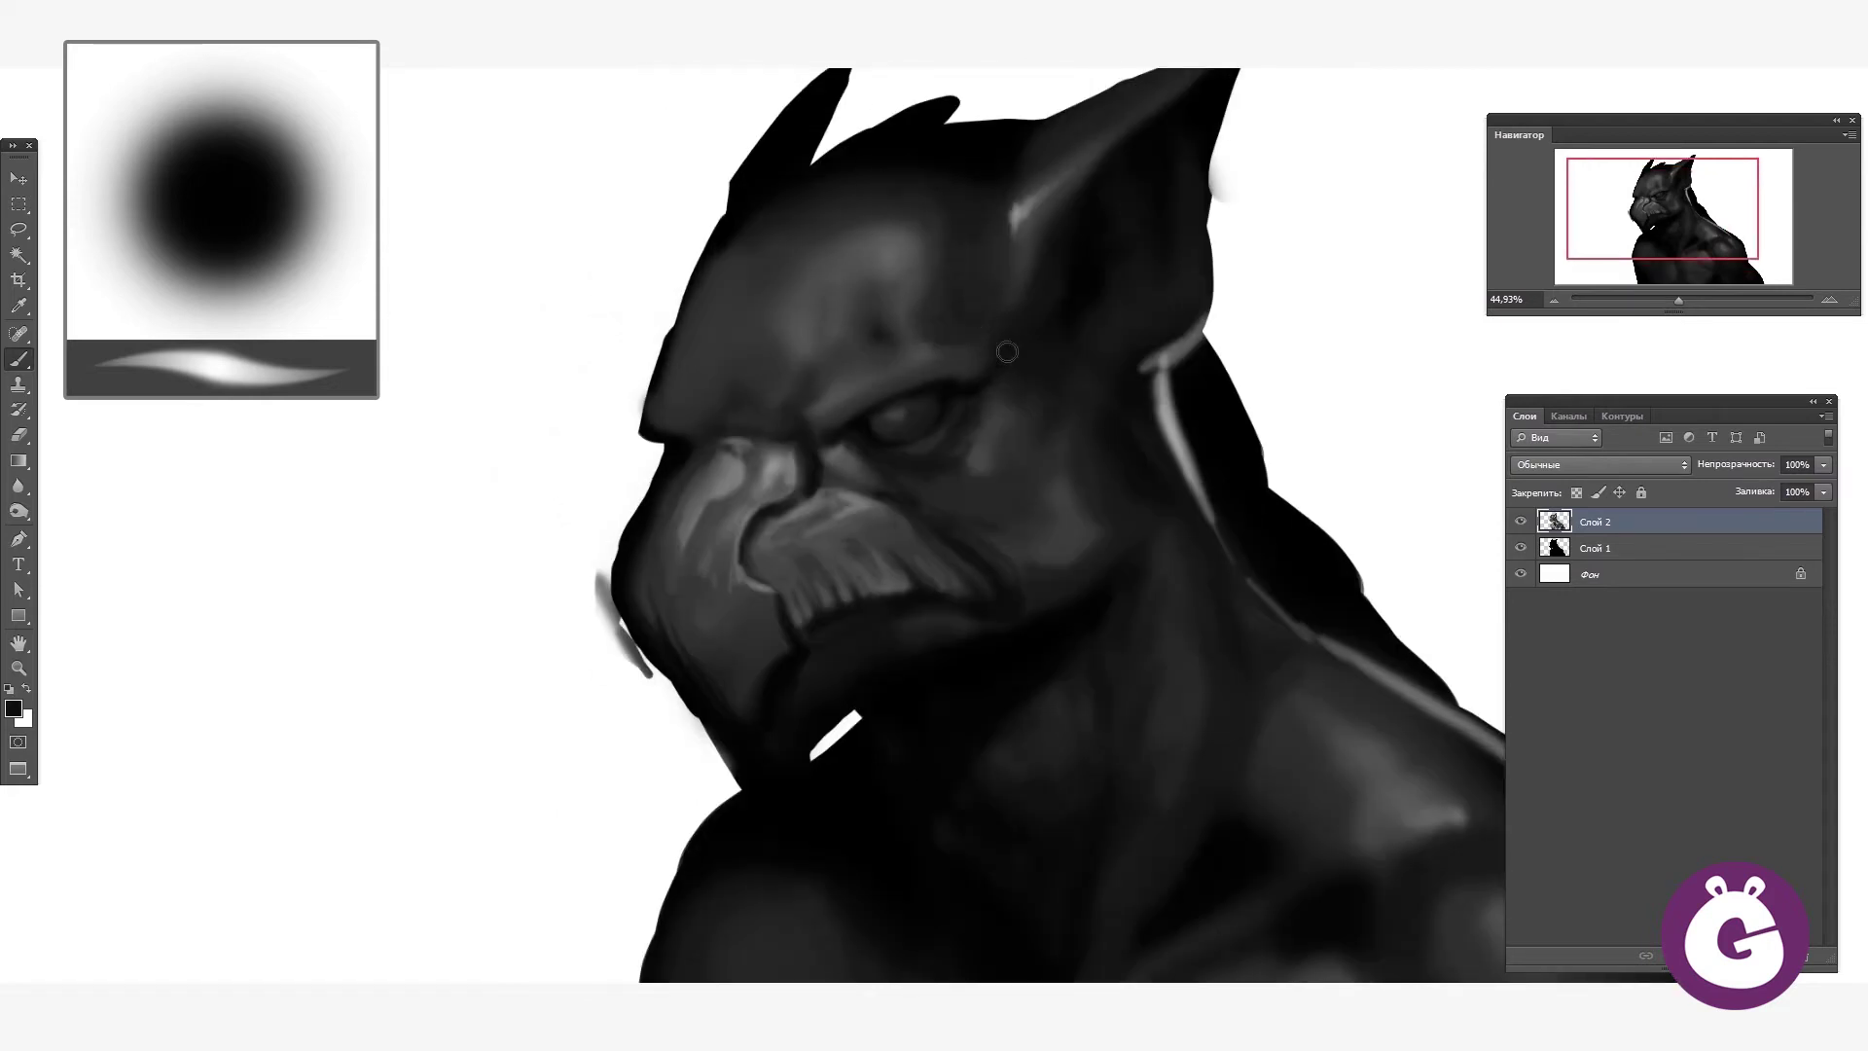
pyautogui.moveTo(870, 621); pyautogui.dragTo(830, 488)
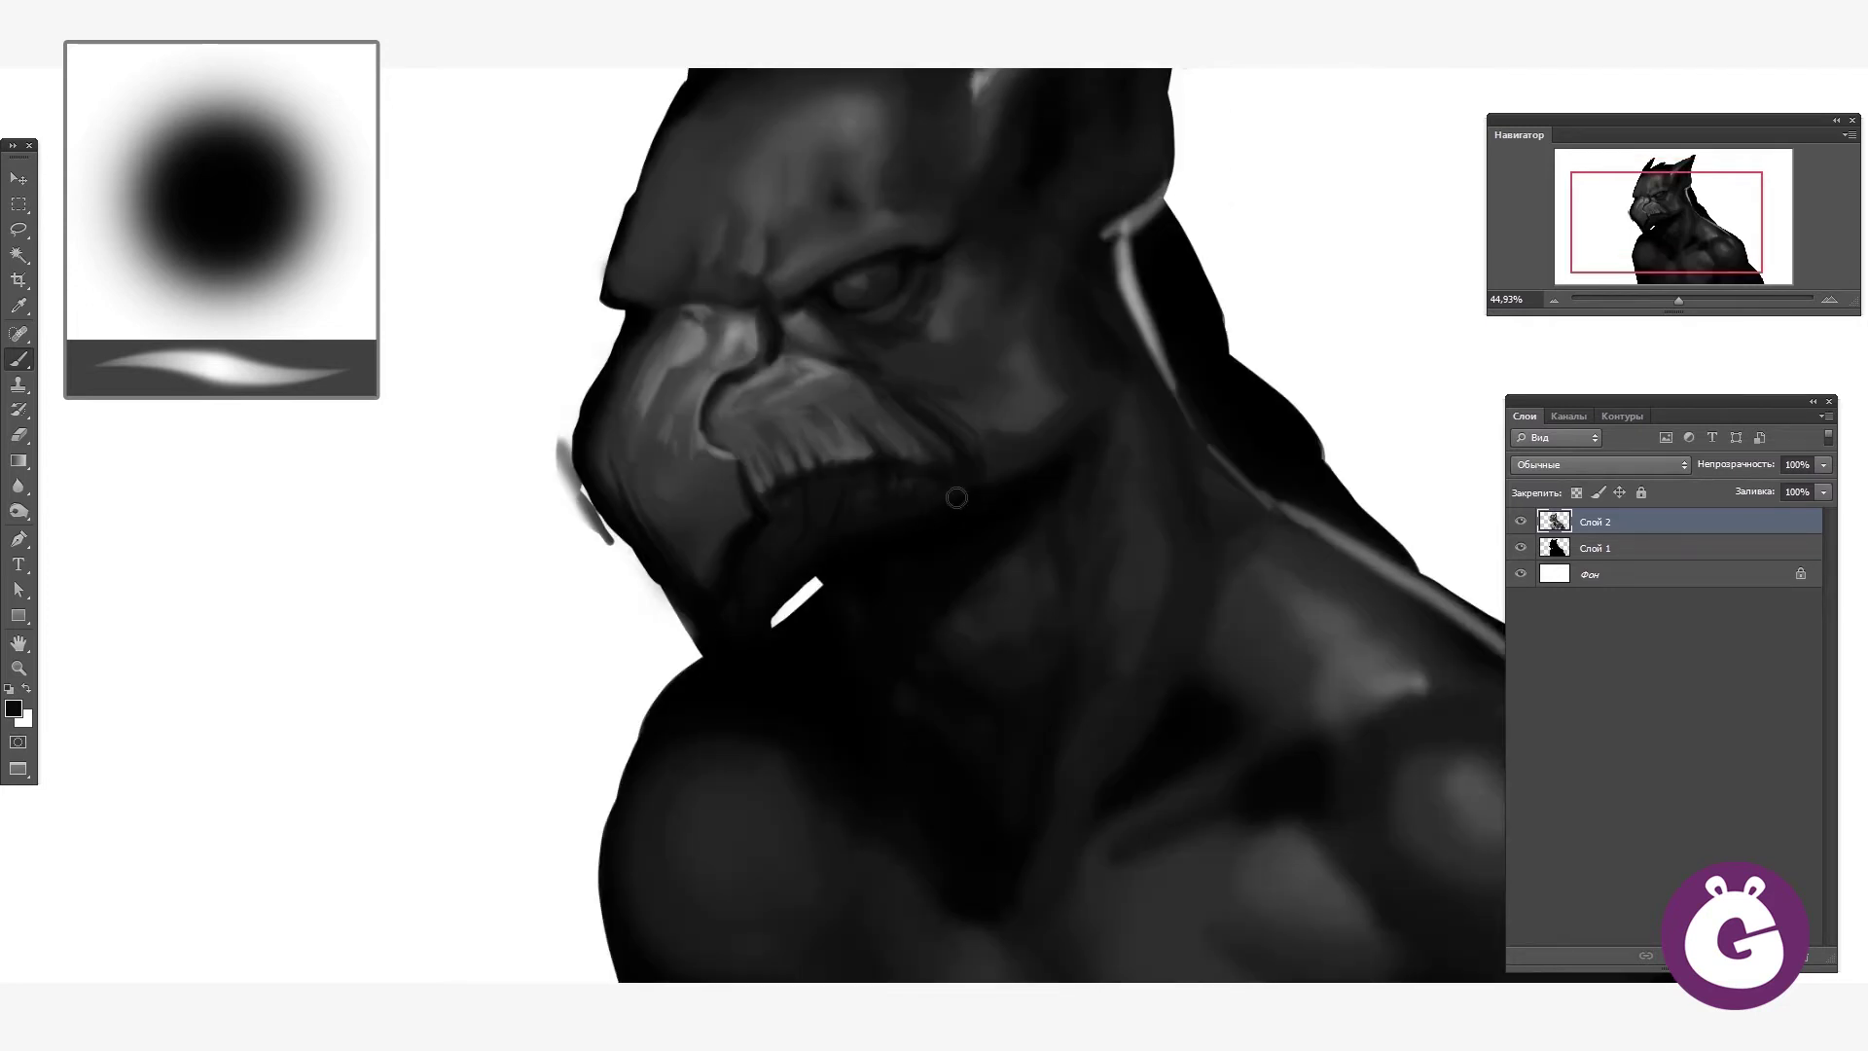
pyautogui.moveTo(956, 497); pyautogui.dragTo(796, 575)
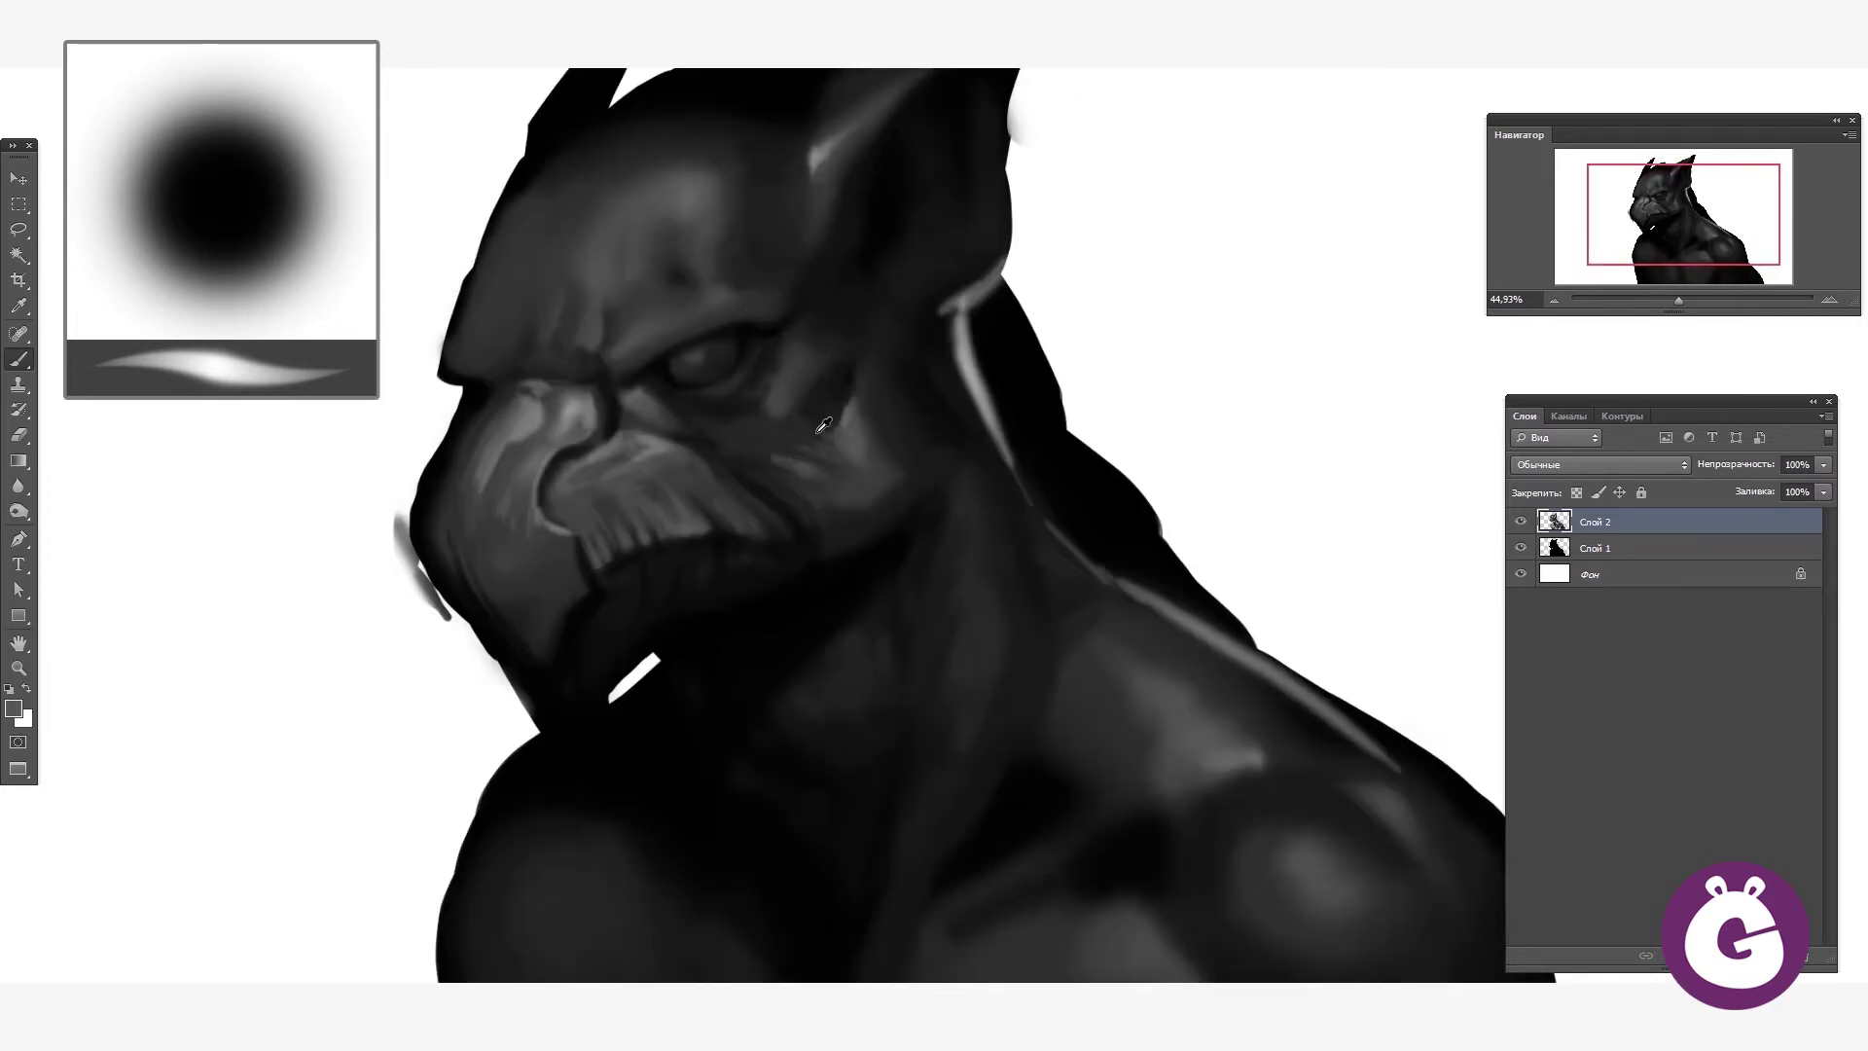
# - Shade the inner ear with sampled greys, adding lighter patches and dark folds inside the shell
pyautogui.scroll(-2, 1055, 623)
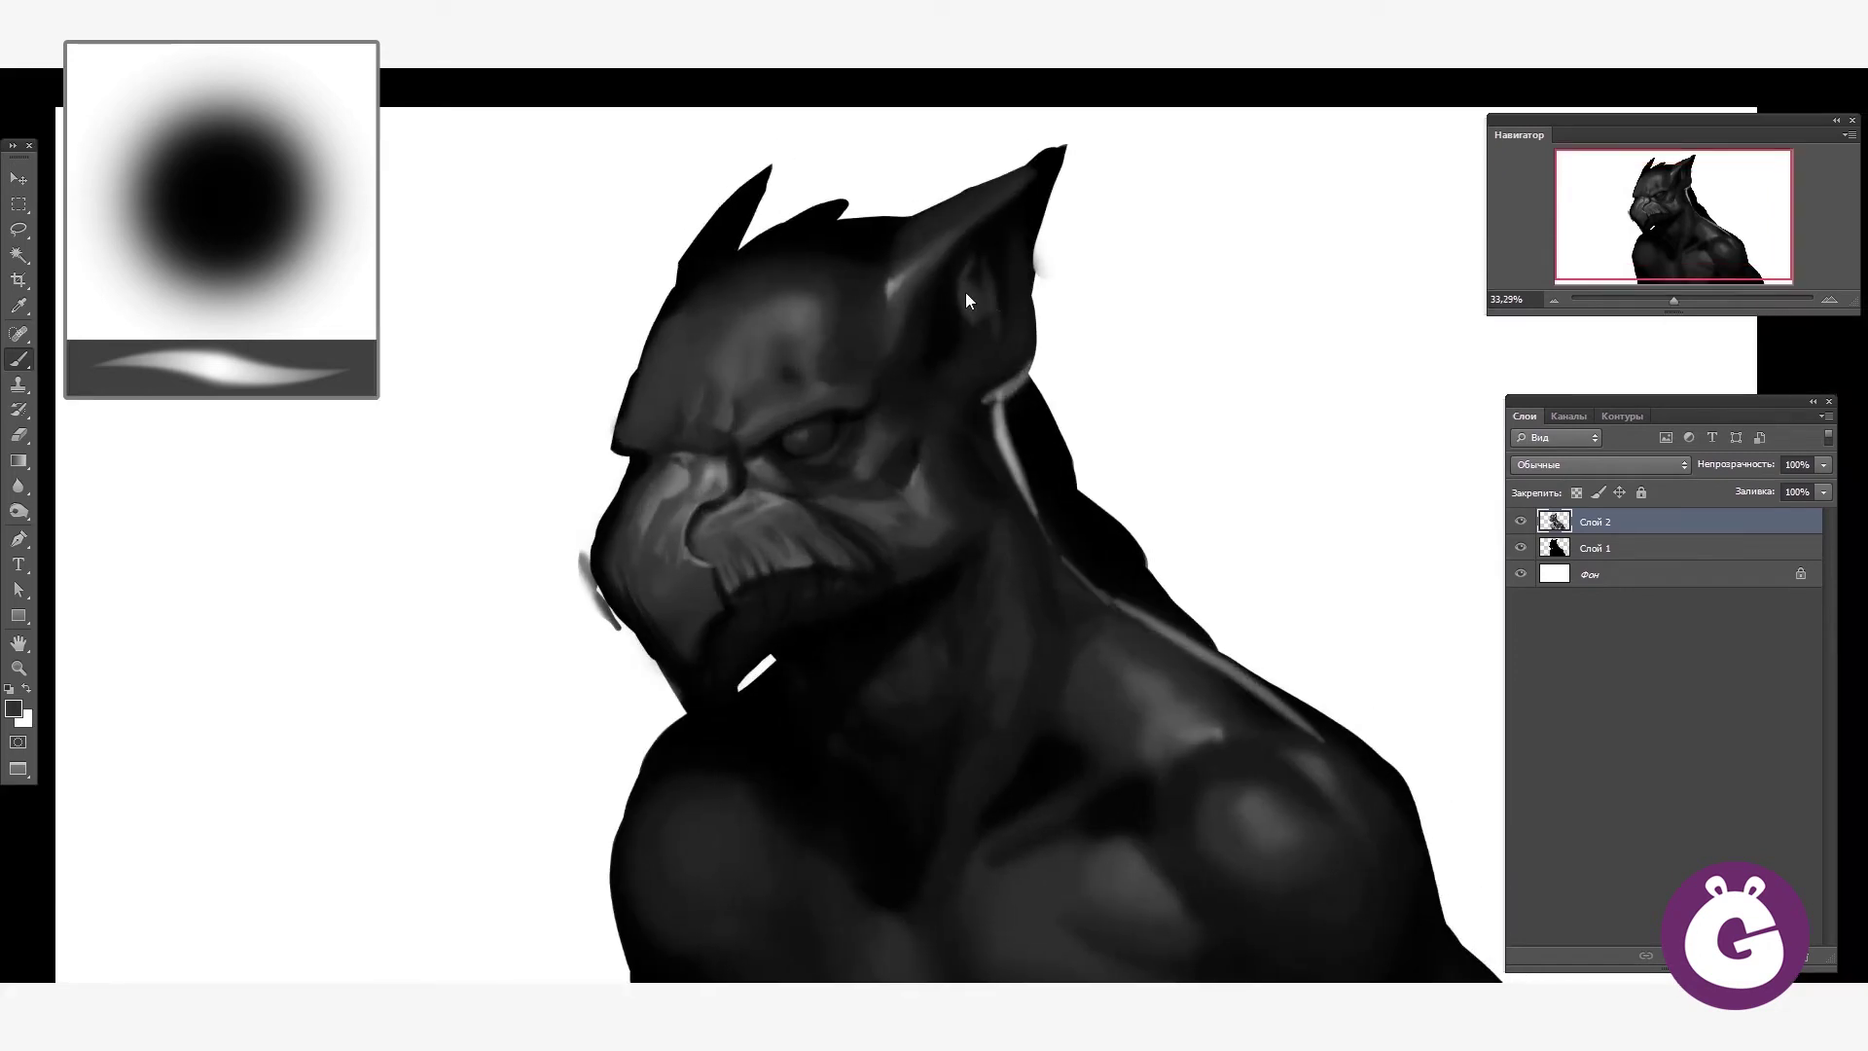
pyautogui.keyDown('alt'); pyautogui.click(977, 264); pyautogui.keyUp('alt')
pyautogui.keyDown('alt'); pyautogui.click(985, 333); pyautogui.keyUp('alt')
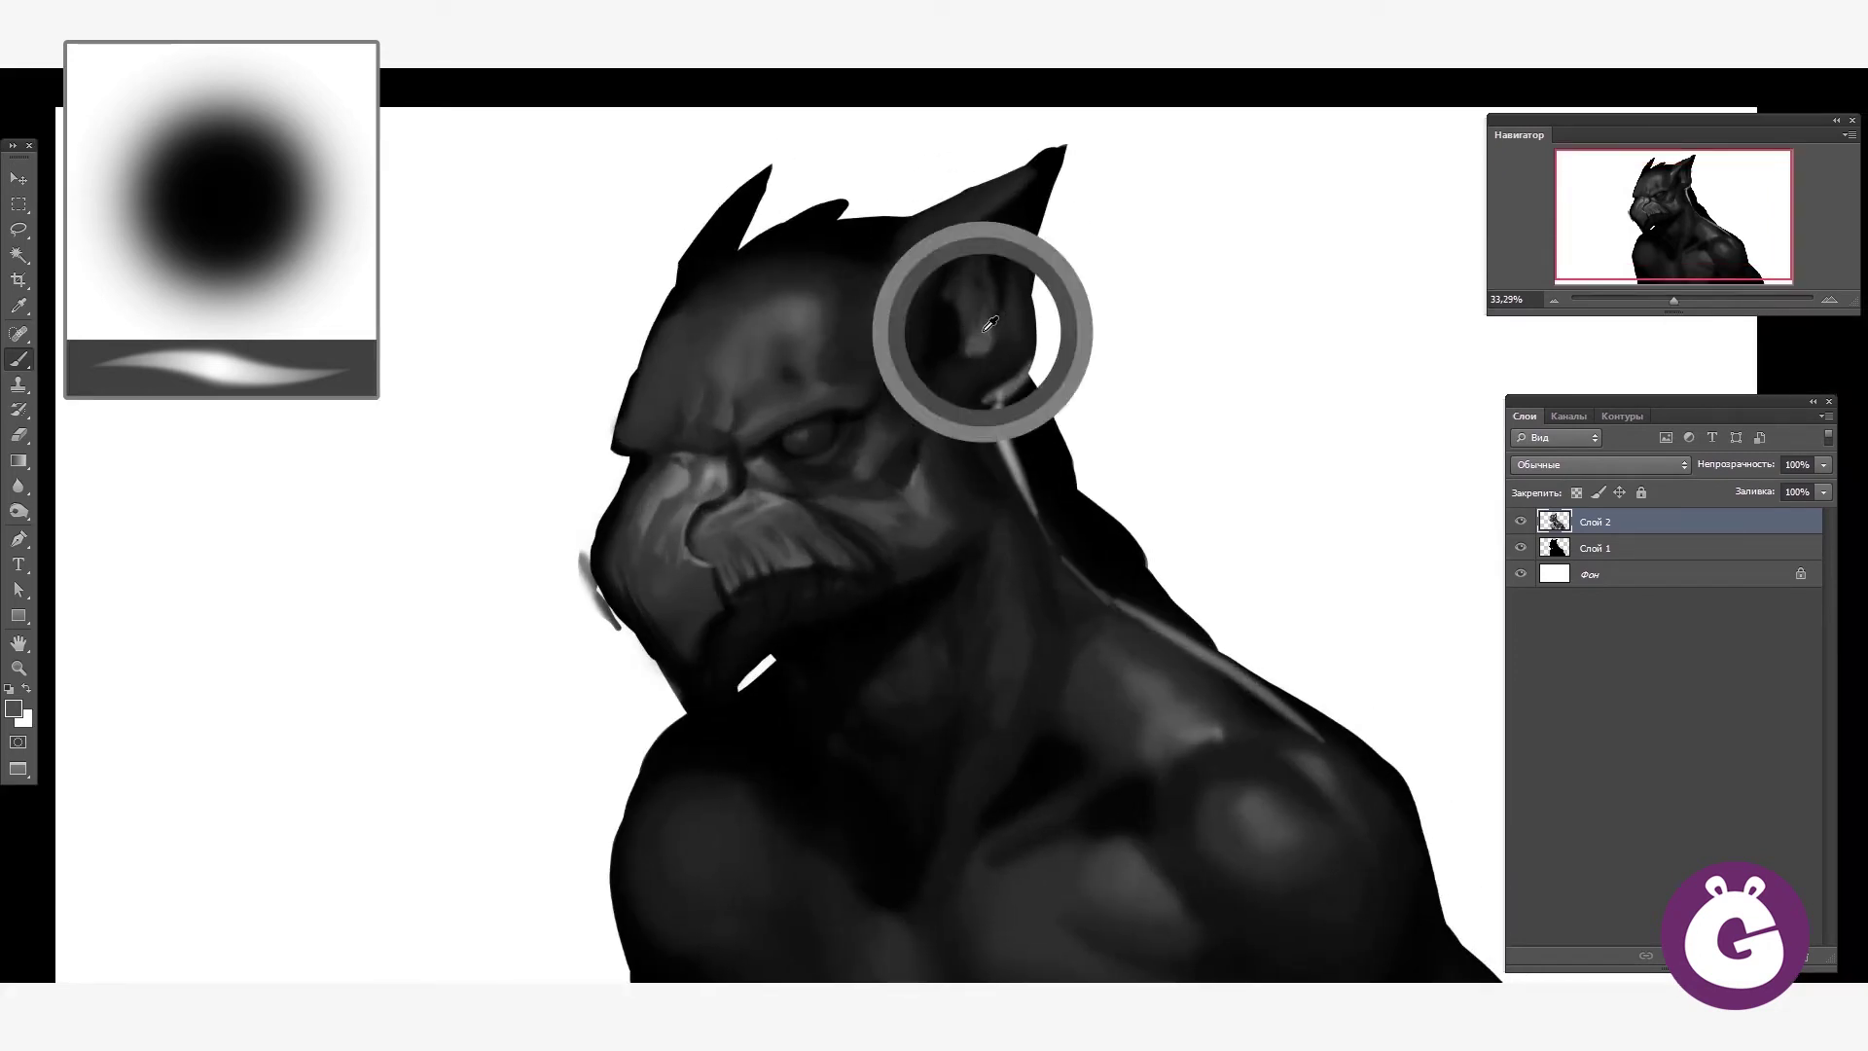
pyautogui.moveTo(958, 355); pyautogui.dragTo(968, 281)
pyautogui.scroll(-2, 973, 408)
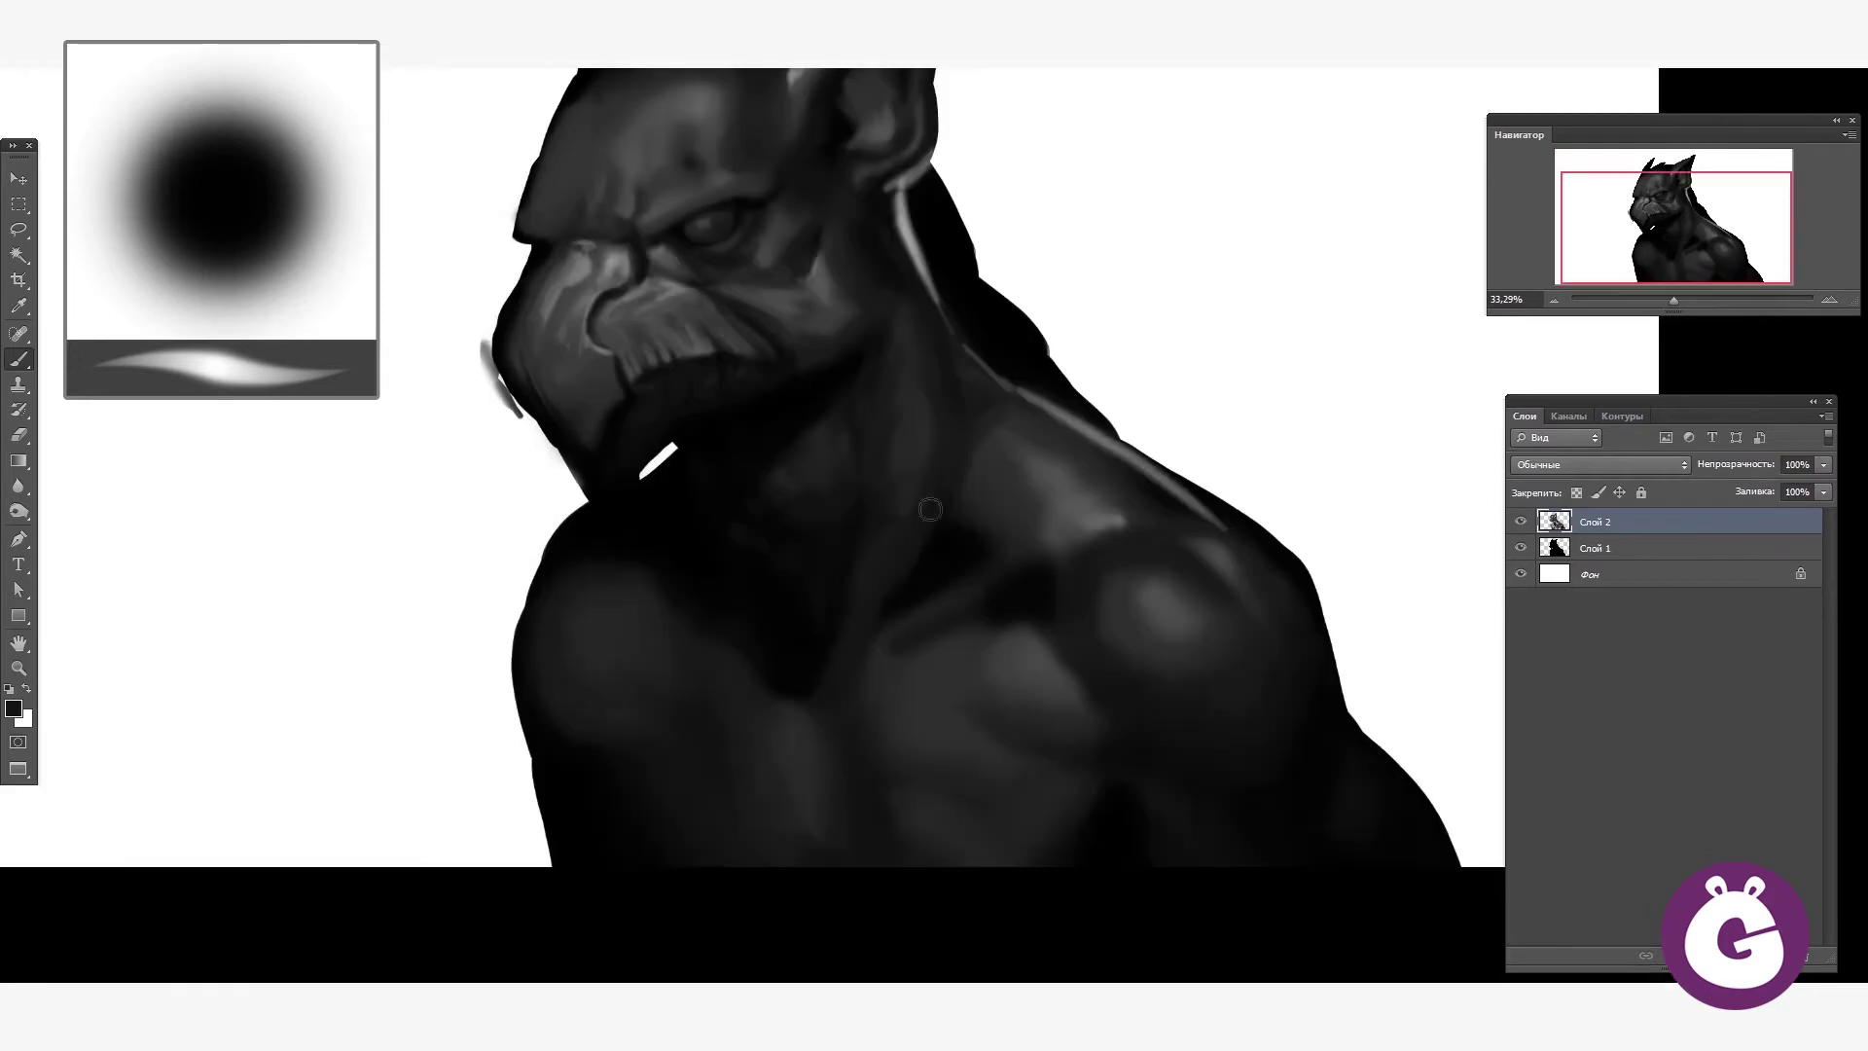
# - Paint soft dark grey strokes defining the neck muscles and the collarbone area
pyautogui.keyDown('alt'); pyautogui.click(888, 402); pyautogui.keyUp('alt')
pyautogui.moveTo(939, 414); pyautogui.dragTo(1021, 466)
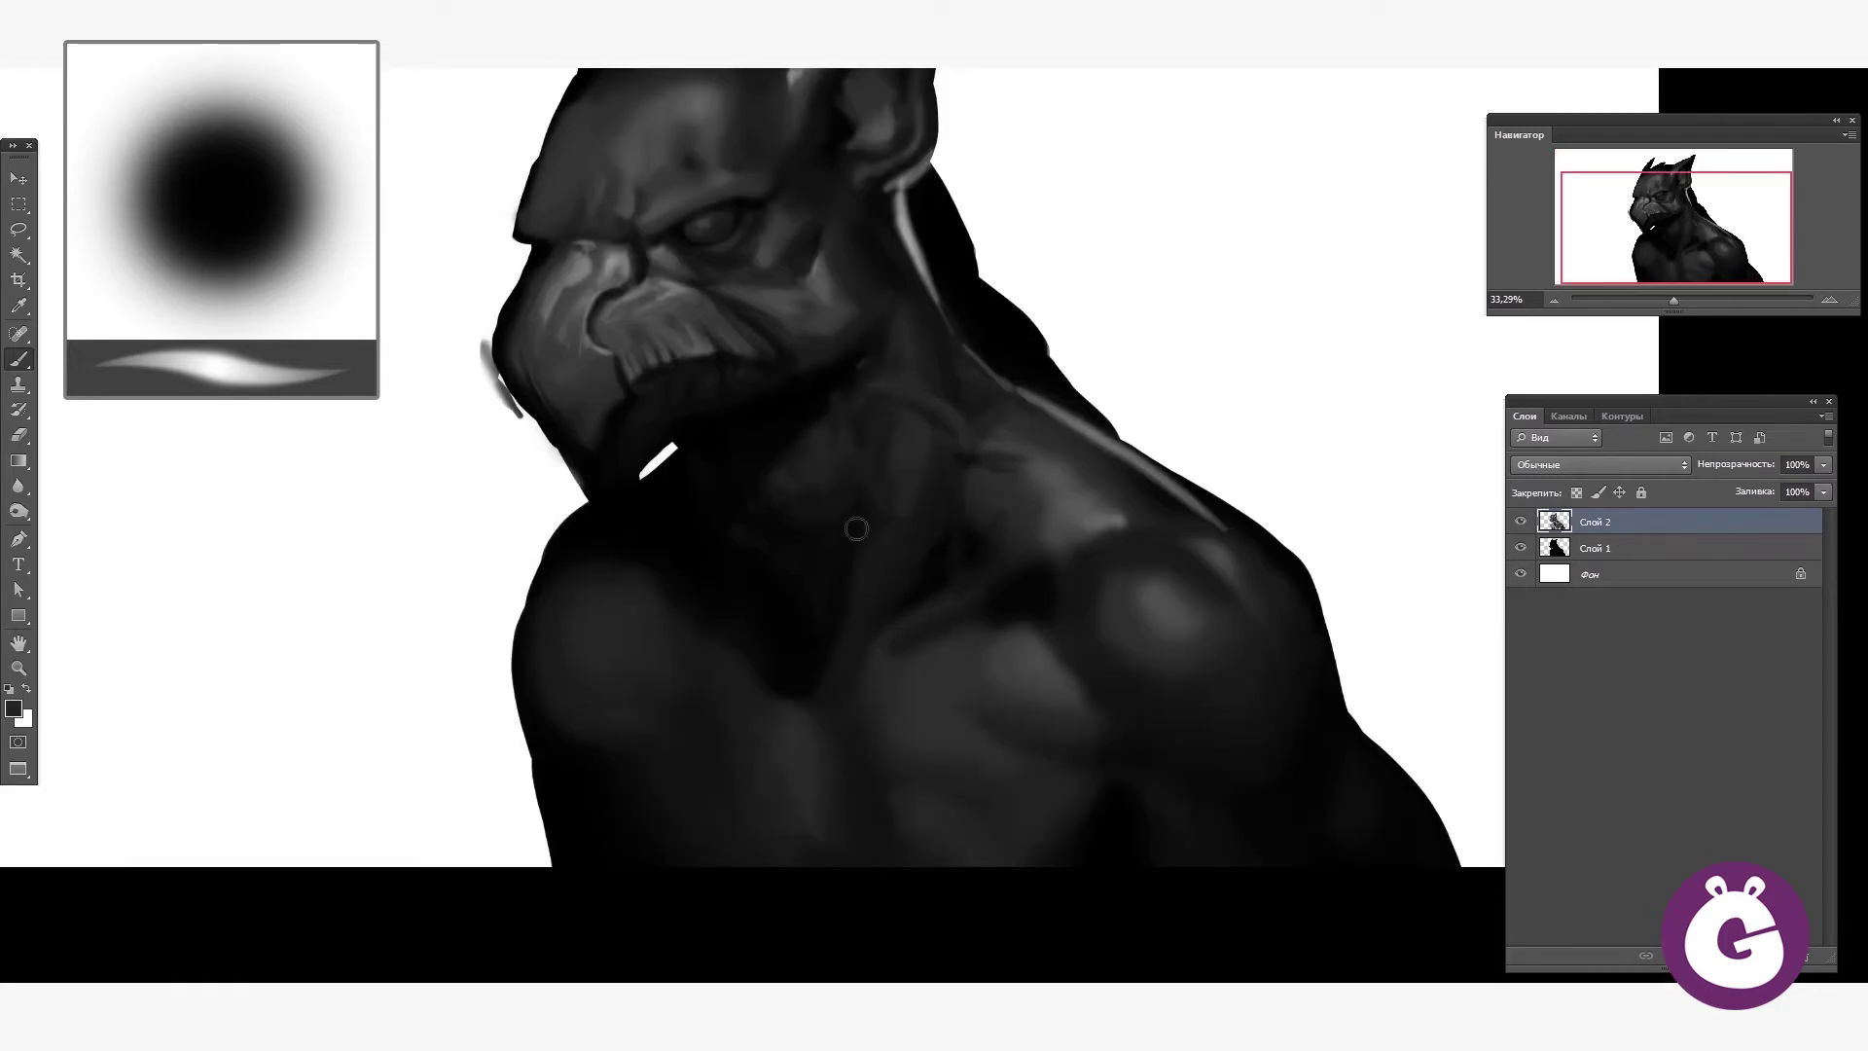
pyautogui.scroll(-2, 856, 528)
pyautogui.moveTo(878, 618)
pyautogui.mouseDown()
pyautogui.moveTo(768, 487)
pyautogui.moveTo(713, 479)
pyautogui.mouseUp()
# - Refine the wrinkles of the brow and add a light glint to the eyeball
pyautogui.click(1831, 297)
pyautogui.click(1831, 296)
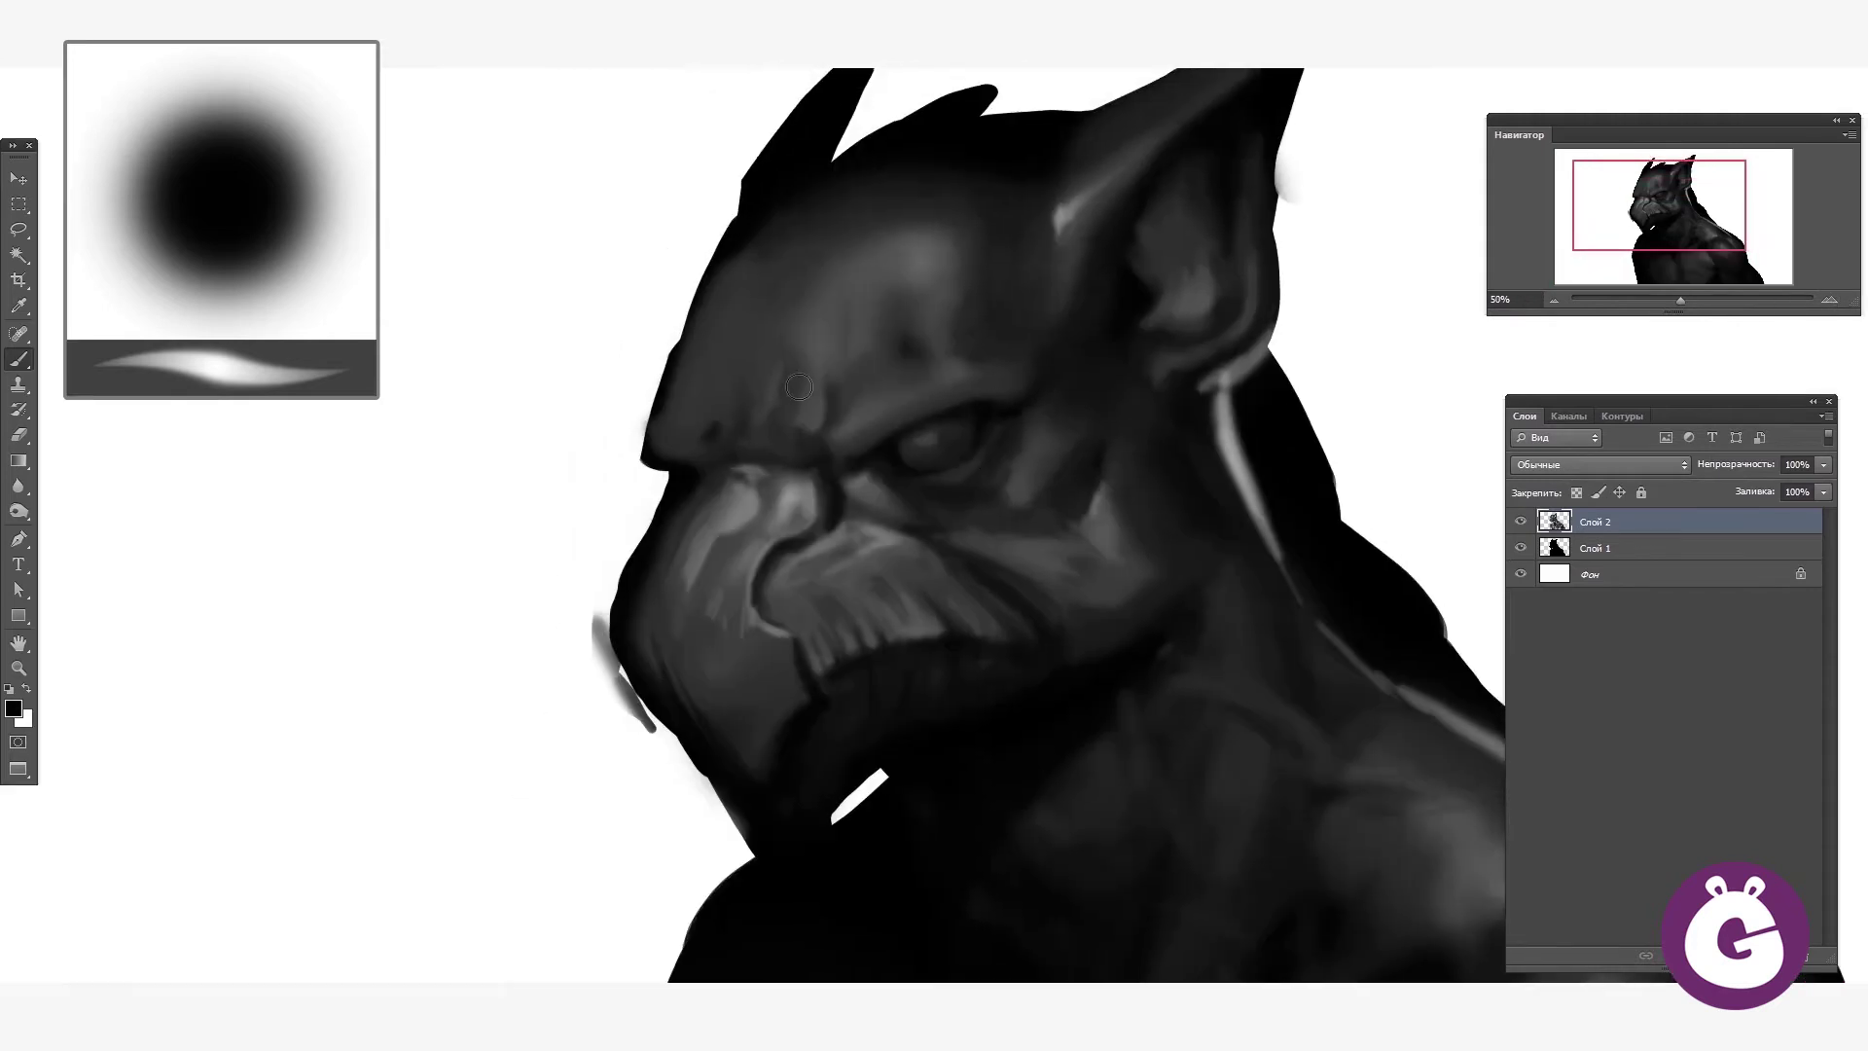
pyautogui.moveTo(763, 380)
pyautogui.mouseDown()
pyautogui.moveTo(839, 365)
pyautogui.moveTo(723, 402)
pyautogui.mouseUp()
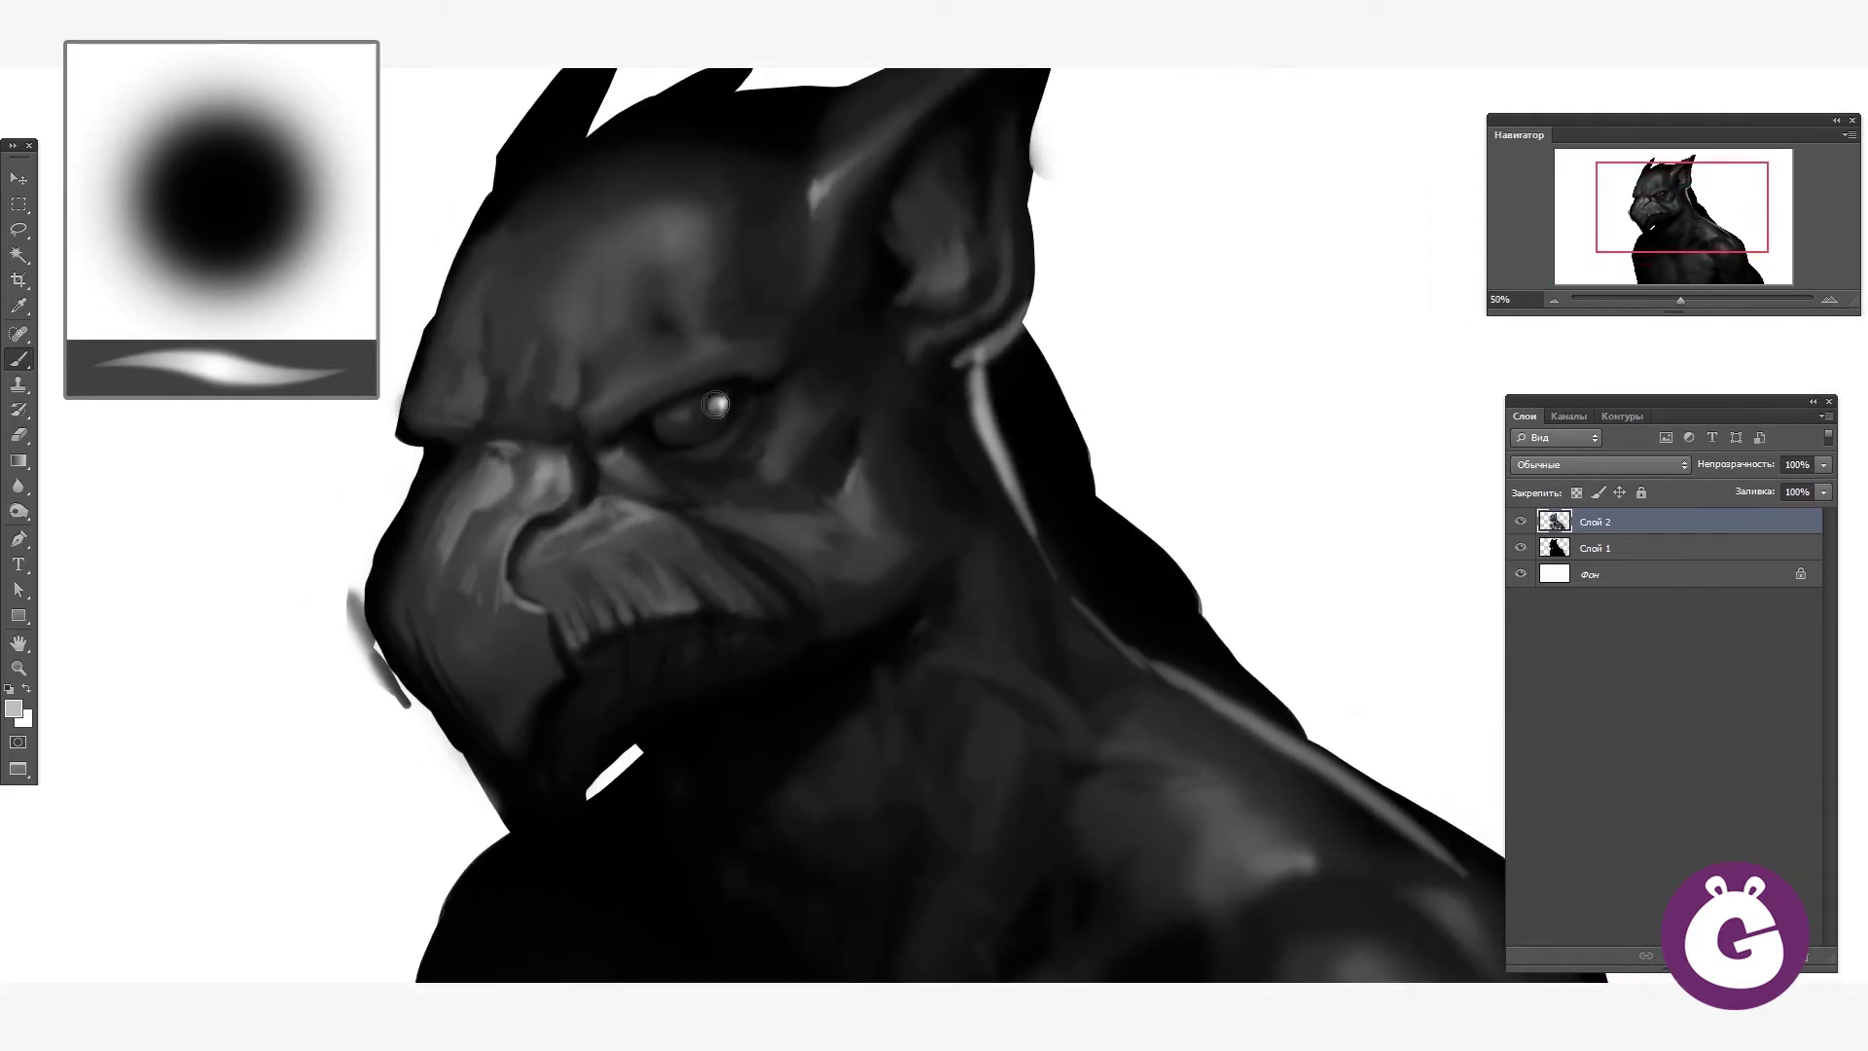
# - Add a new layer and paint white highlights on the cheekbone, the jaw edge and the back of the neck
pyautogui.hotkey('ctrl', 'shift', 'alt', 'n')
pyautogui.moveTo(924, 381); pyautogui.dragTo(984, 556)
pyautogui.moveTo(997, 457); pyautogui.dragTo(1065, 662)
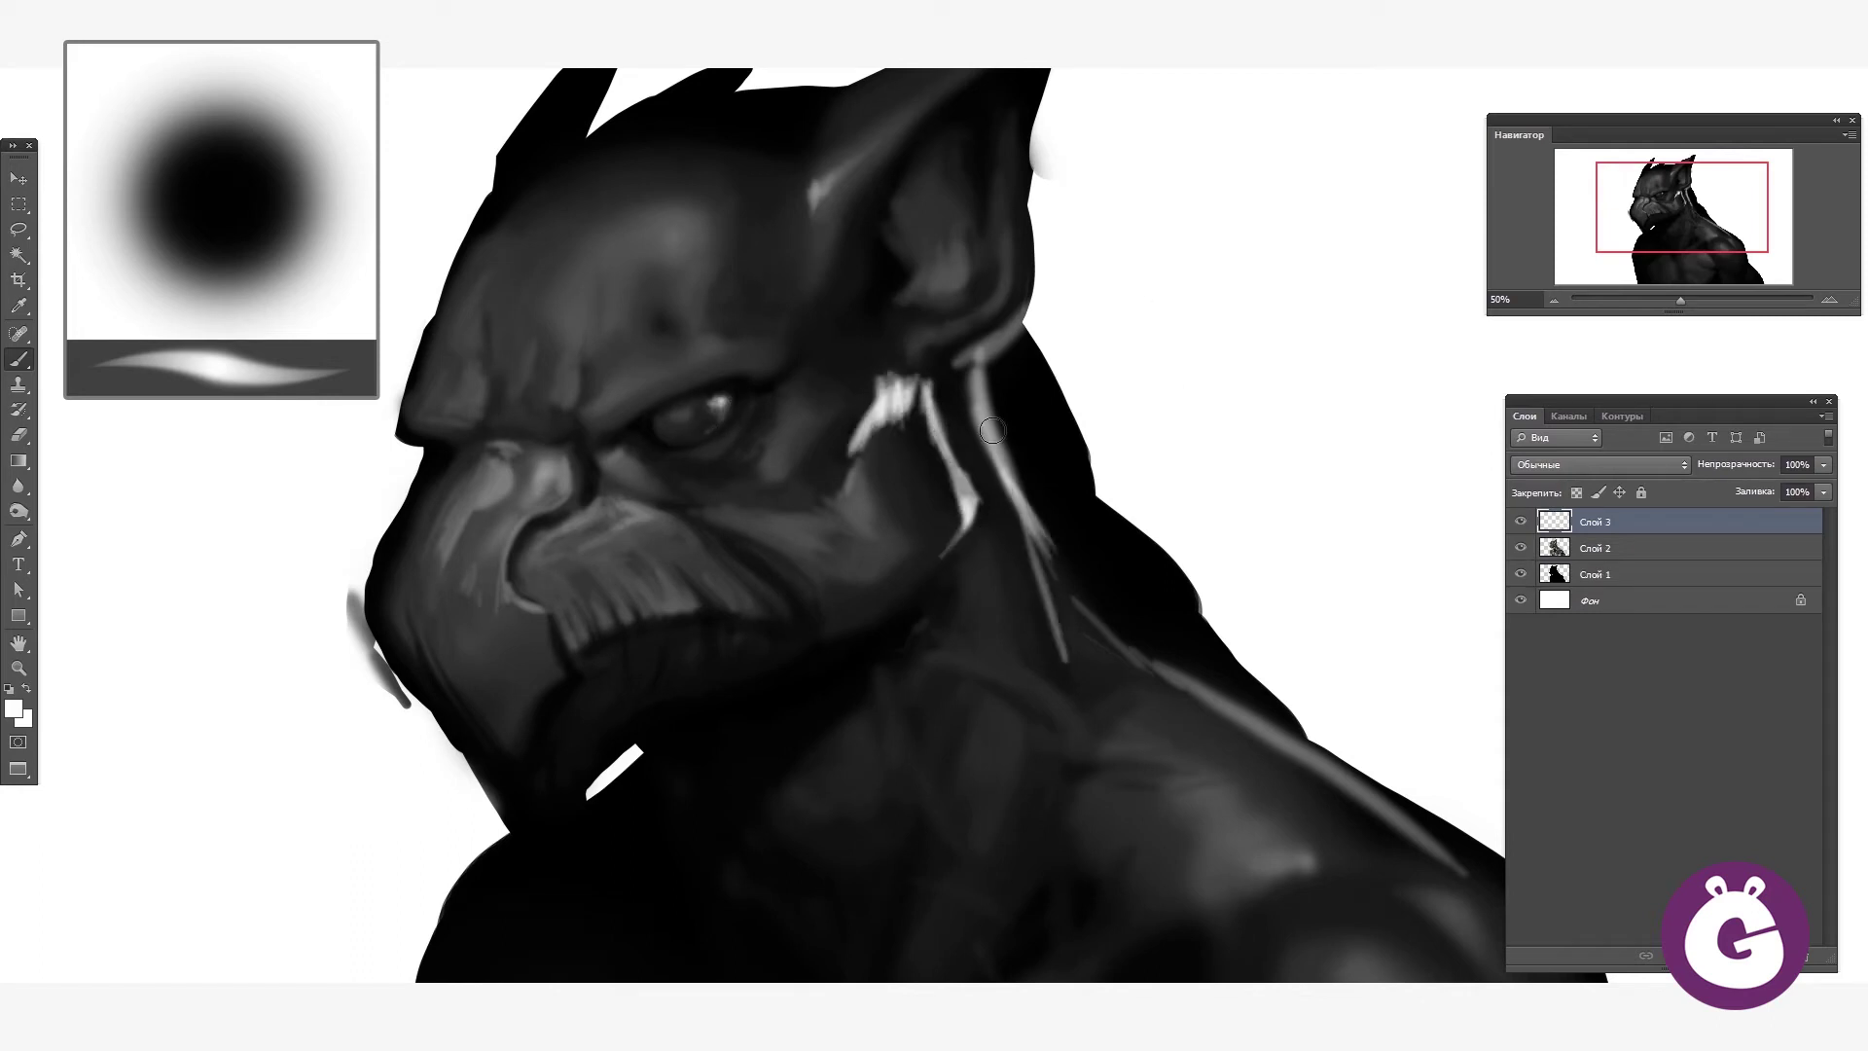
pyautogui.moveTo(983, 399); pyautogui.dragTo(1148, 666)
pyautogui.moveTo(1679, 301); pyautogui.dragTo(1669, 301)
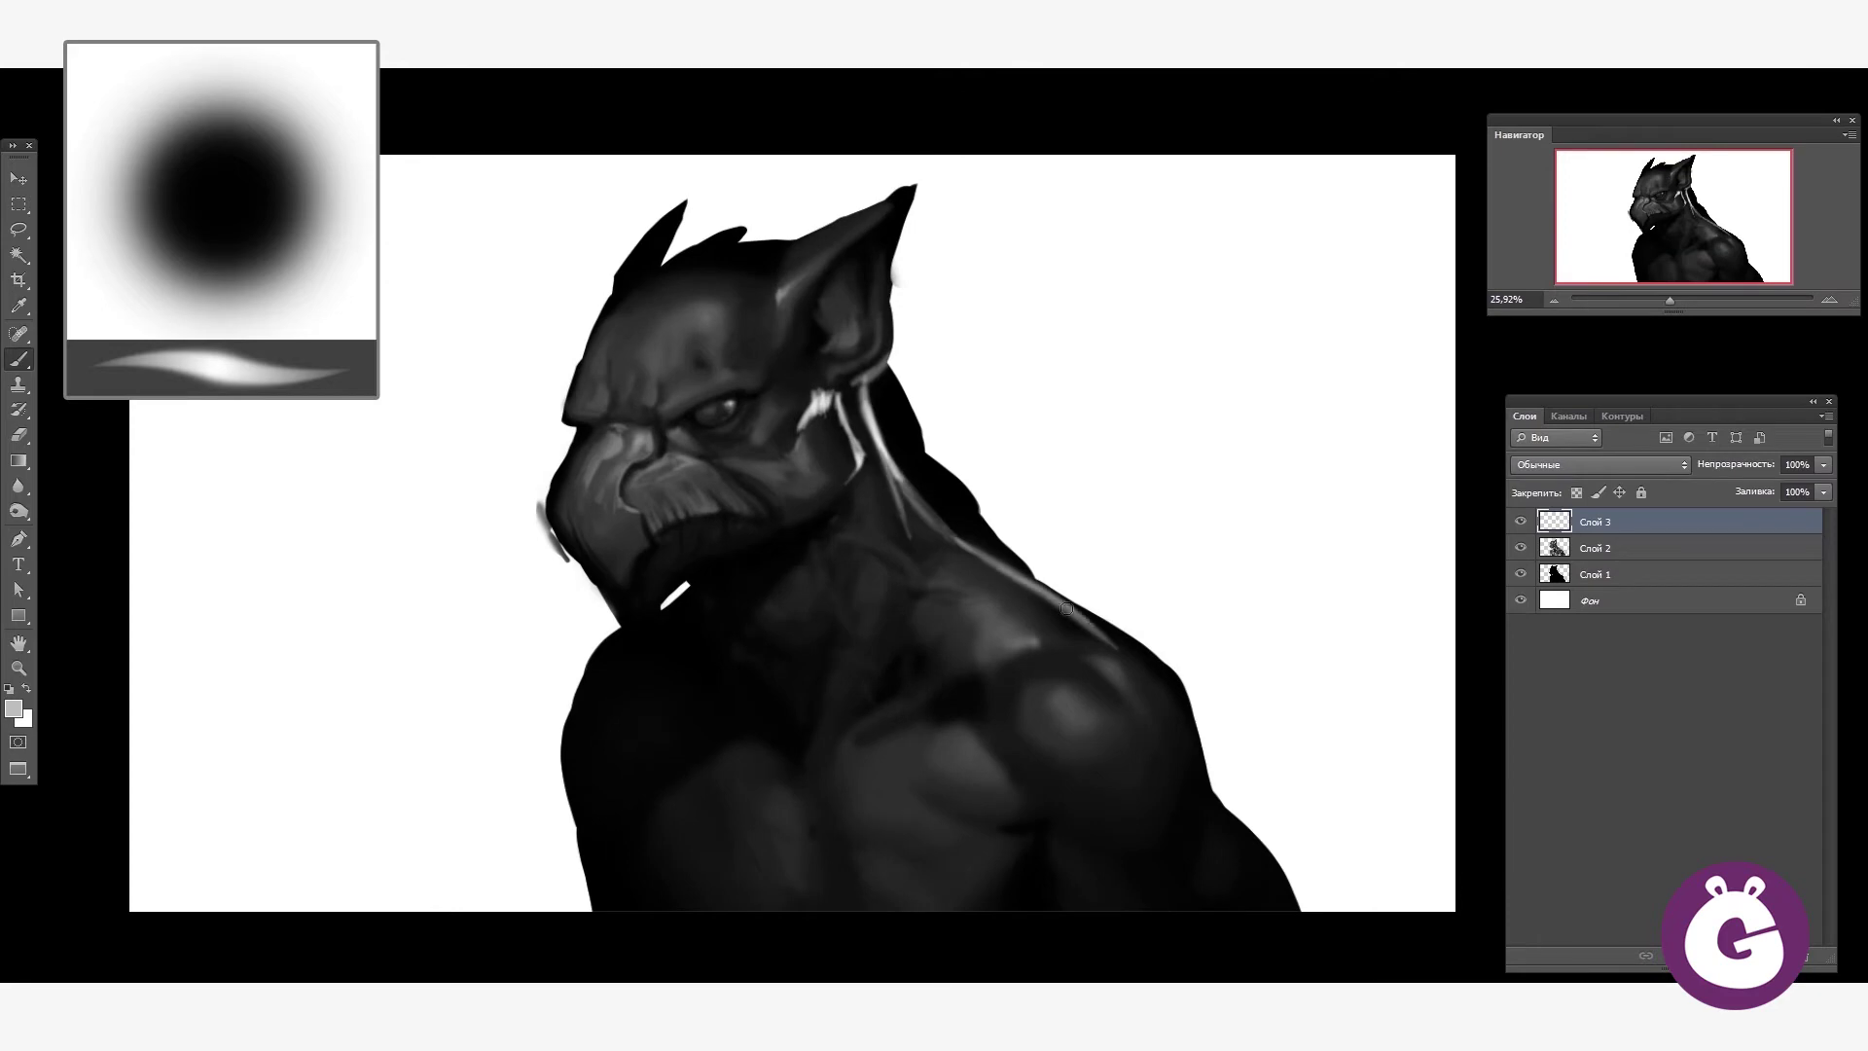
# - Paint a light grey streak along the frown crease above the beak
pyautogui.scroll(2, 584, 389)
pyautogui.keyDown('alt'); pyautogui.click(807, 430); pyautogui.keyUp('alt')
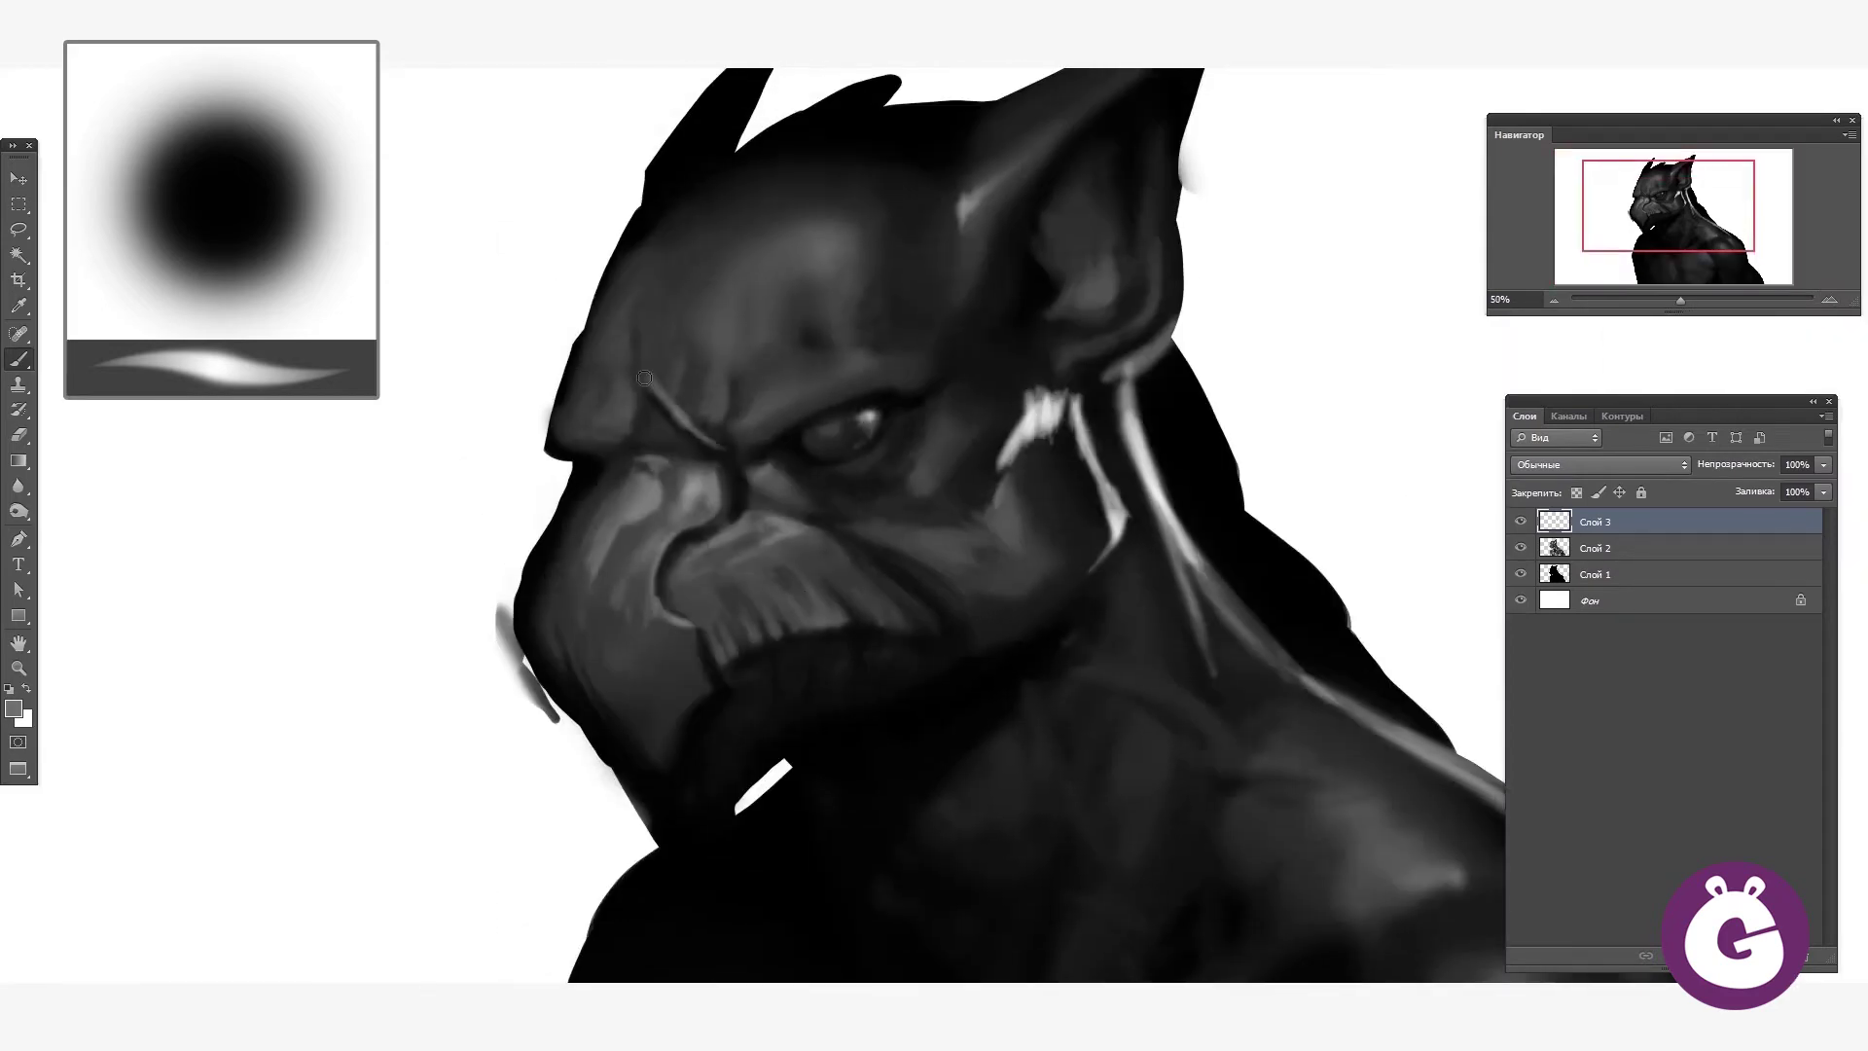
pyautogui.moveTo(597, 409)
pyautogui.mouseDown()
pyautogui.moveTo(579, 345)
pyautogui.moveTo(613, 360)
pyautogui.moveTo(618, 409)
pyautogui.mouseUp()
pyautogui.moveTo(622, 282); pyautogui.dragTo(749, 404)
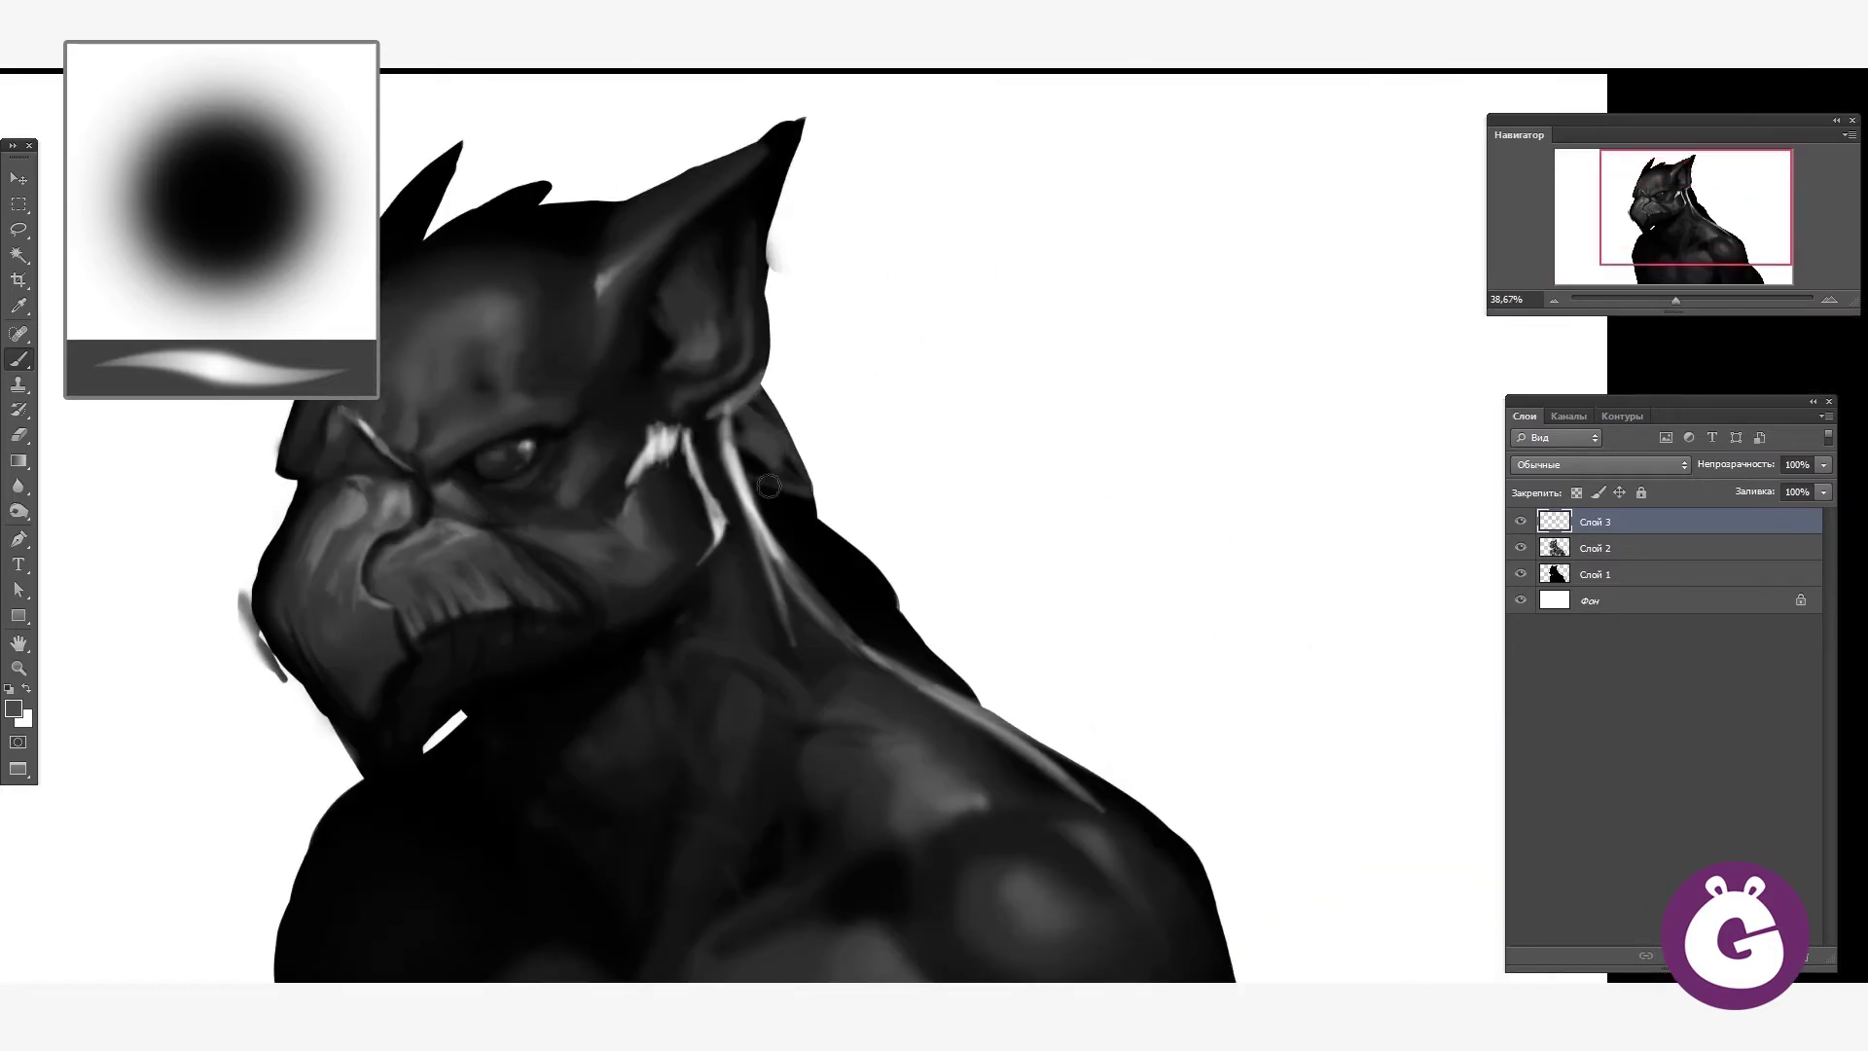
# - Paint grey locks in the mane behind the neck and dark hair strands over the top of the head
pyautogui.moveTo(768, 485); pyautogui.dragTo(924, 651)
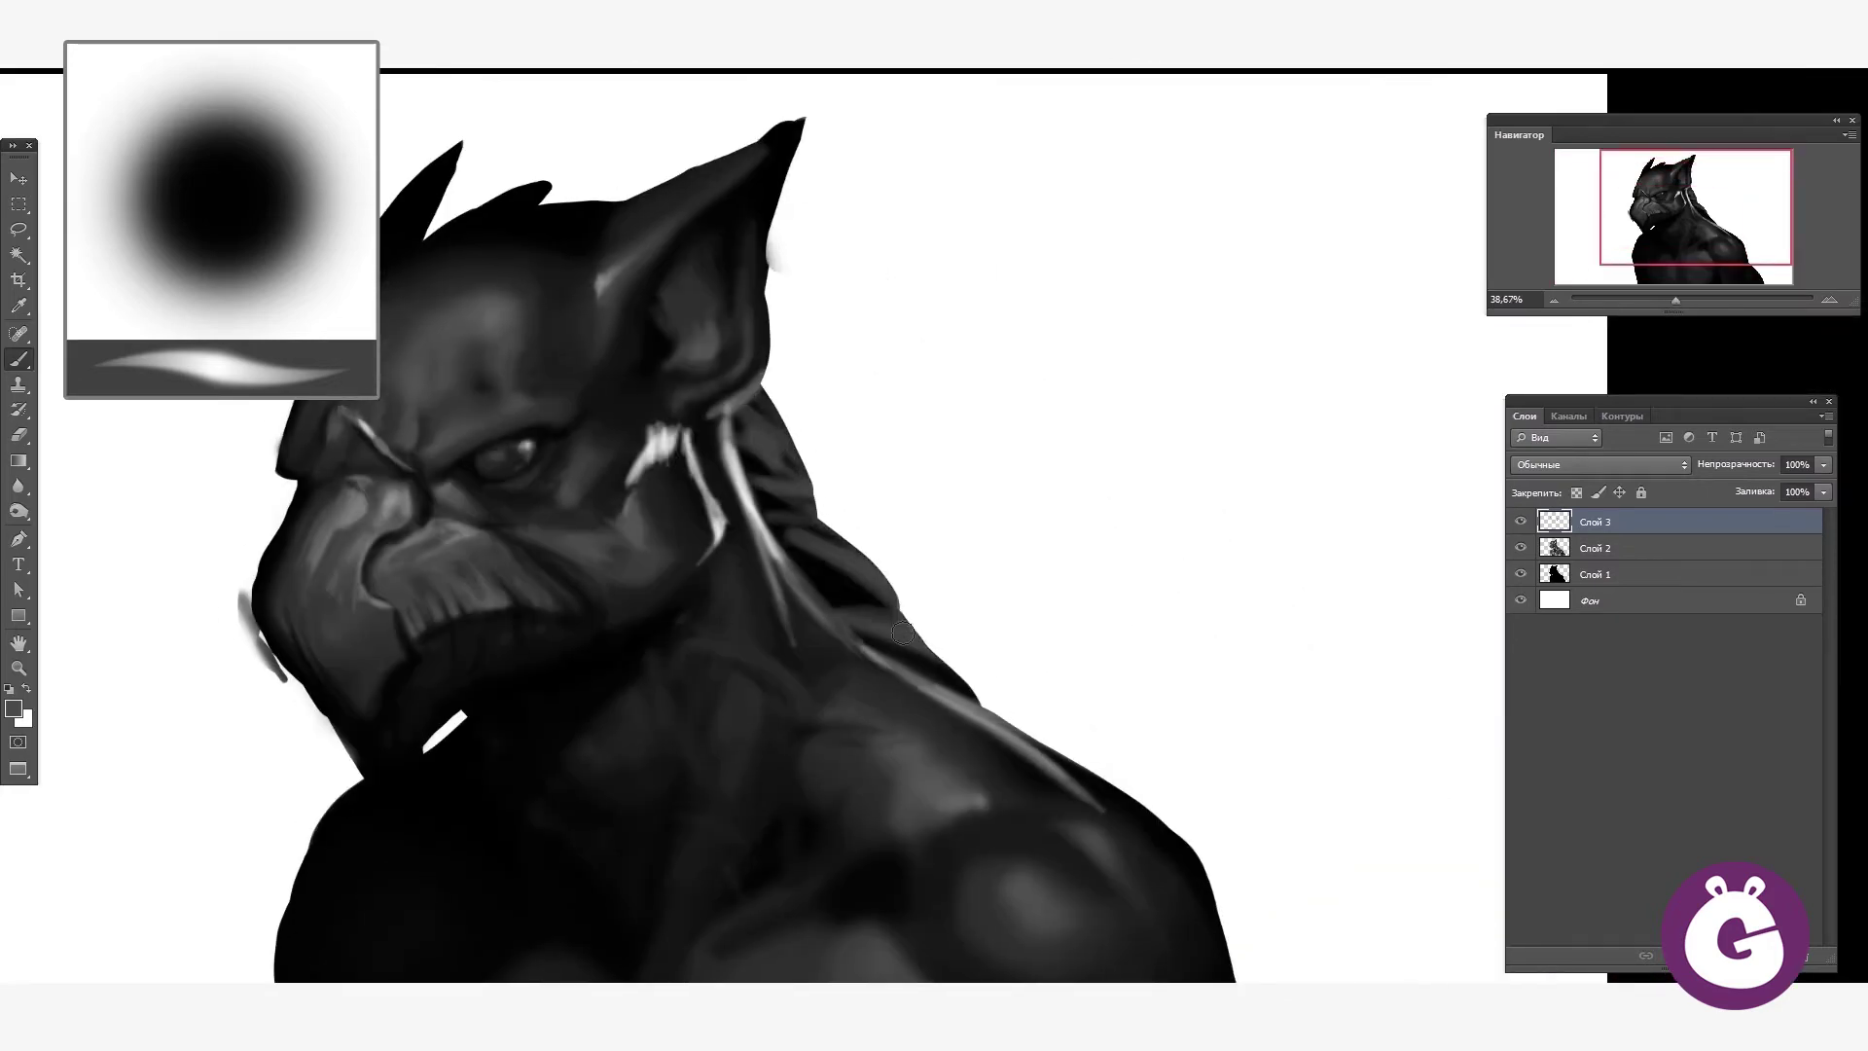
pyautogui.keyDown('alt'); pyautogui.click(437, 291); pyautogui.keyUp('alt')
pyautogui.moveTo(448, 252)
pyautogui.mouseDown()
pyautogui.moveTo(389, 325)
pyautogui.moveTo(569, 258)
pyautogui.mouseUp()
pyautogui.moveTo(540, 195)
pyautogui.mouseDown()
pyautogui.moveTo(622, 200)
pyautogui.moveTo(470, 206)
pyautogui.moveTo(426, 325)
pyautogui.mouseUp()
pyautogui.keyDown('alt'); pyautogui.click(572, 251); pyautogui.keyUp('alt')
# - Paint a small highlight and thin vein-like lines on the side of the forehead below the hair
pyautogui.keyDown('alt'); pyautogui.click(867, 343); pyautogui.keyUp('alt')
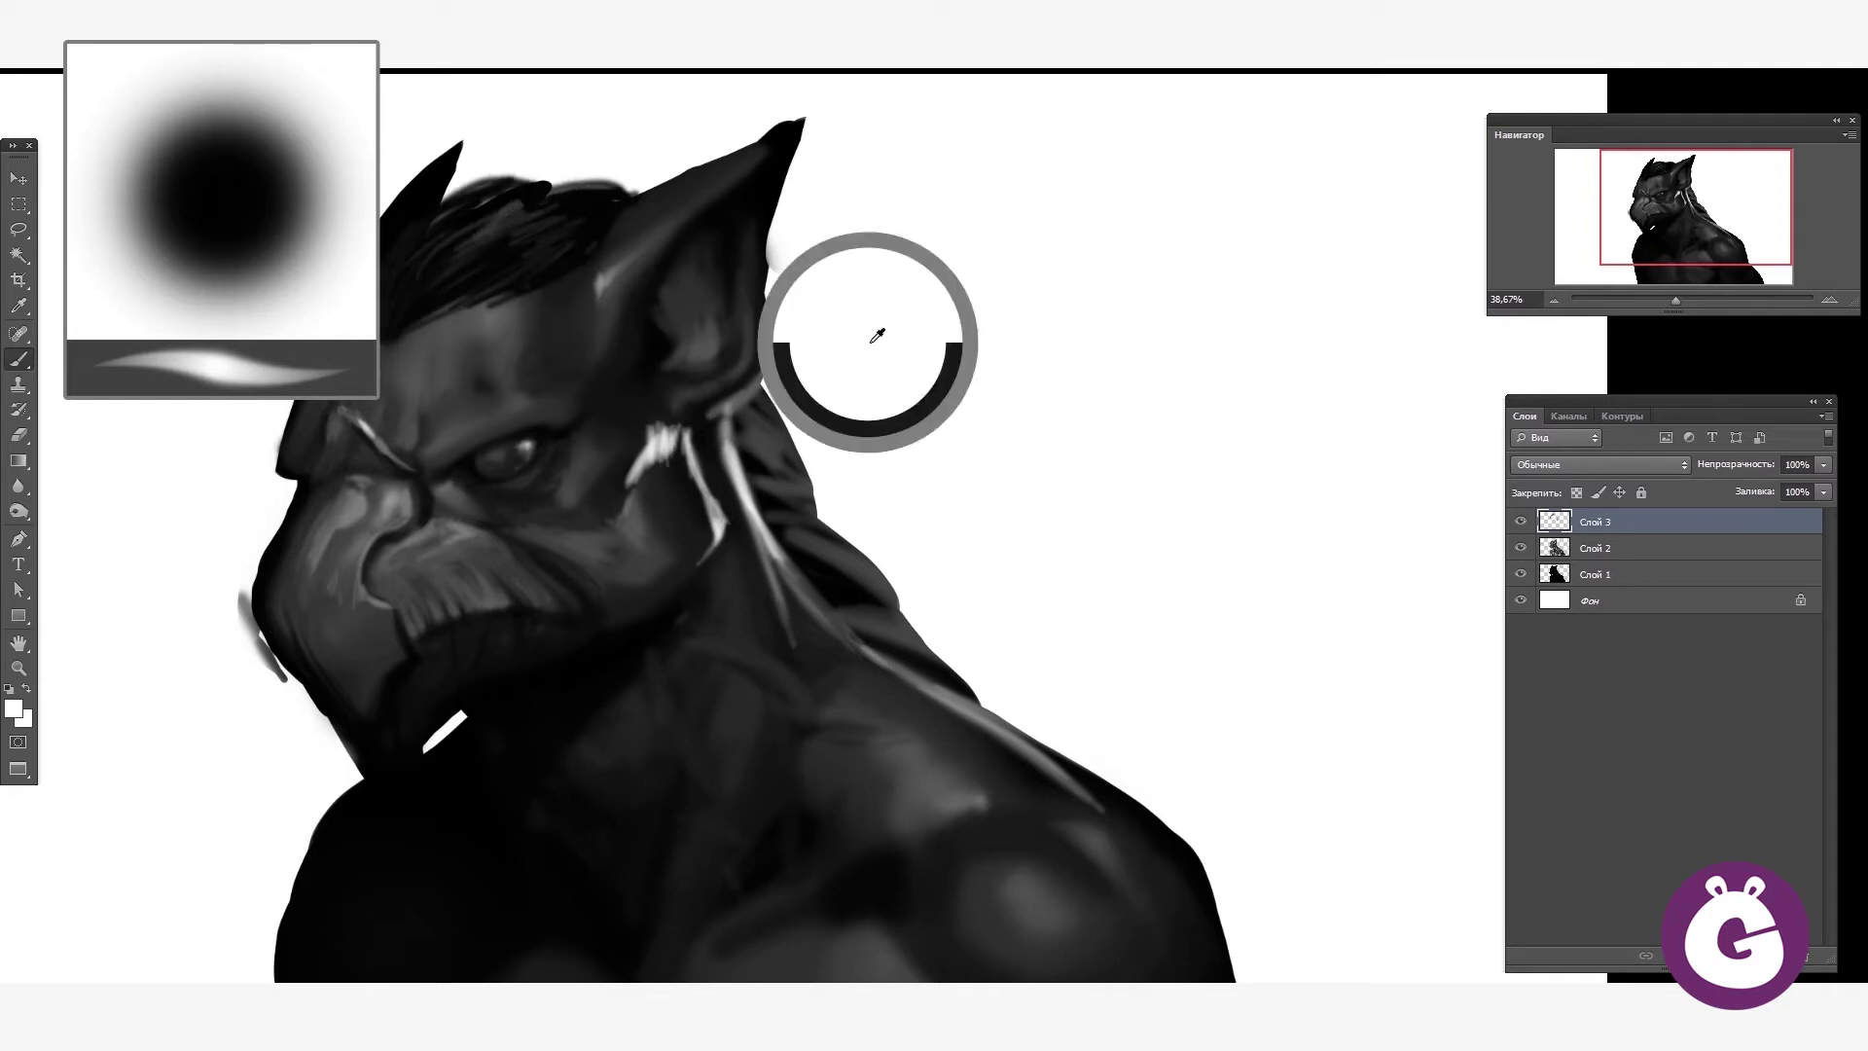
pyautogui.moveTo(744, 234); pyautogui.dragTo(880, 285)
pyautogui.moveTo(619, 341); pyautogui.dragTo(667, 320)
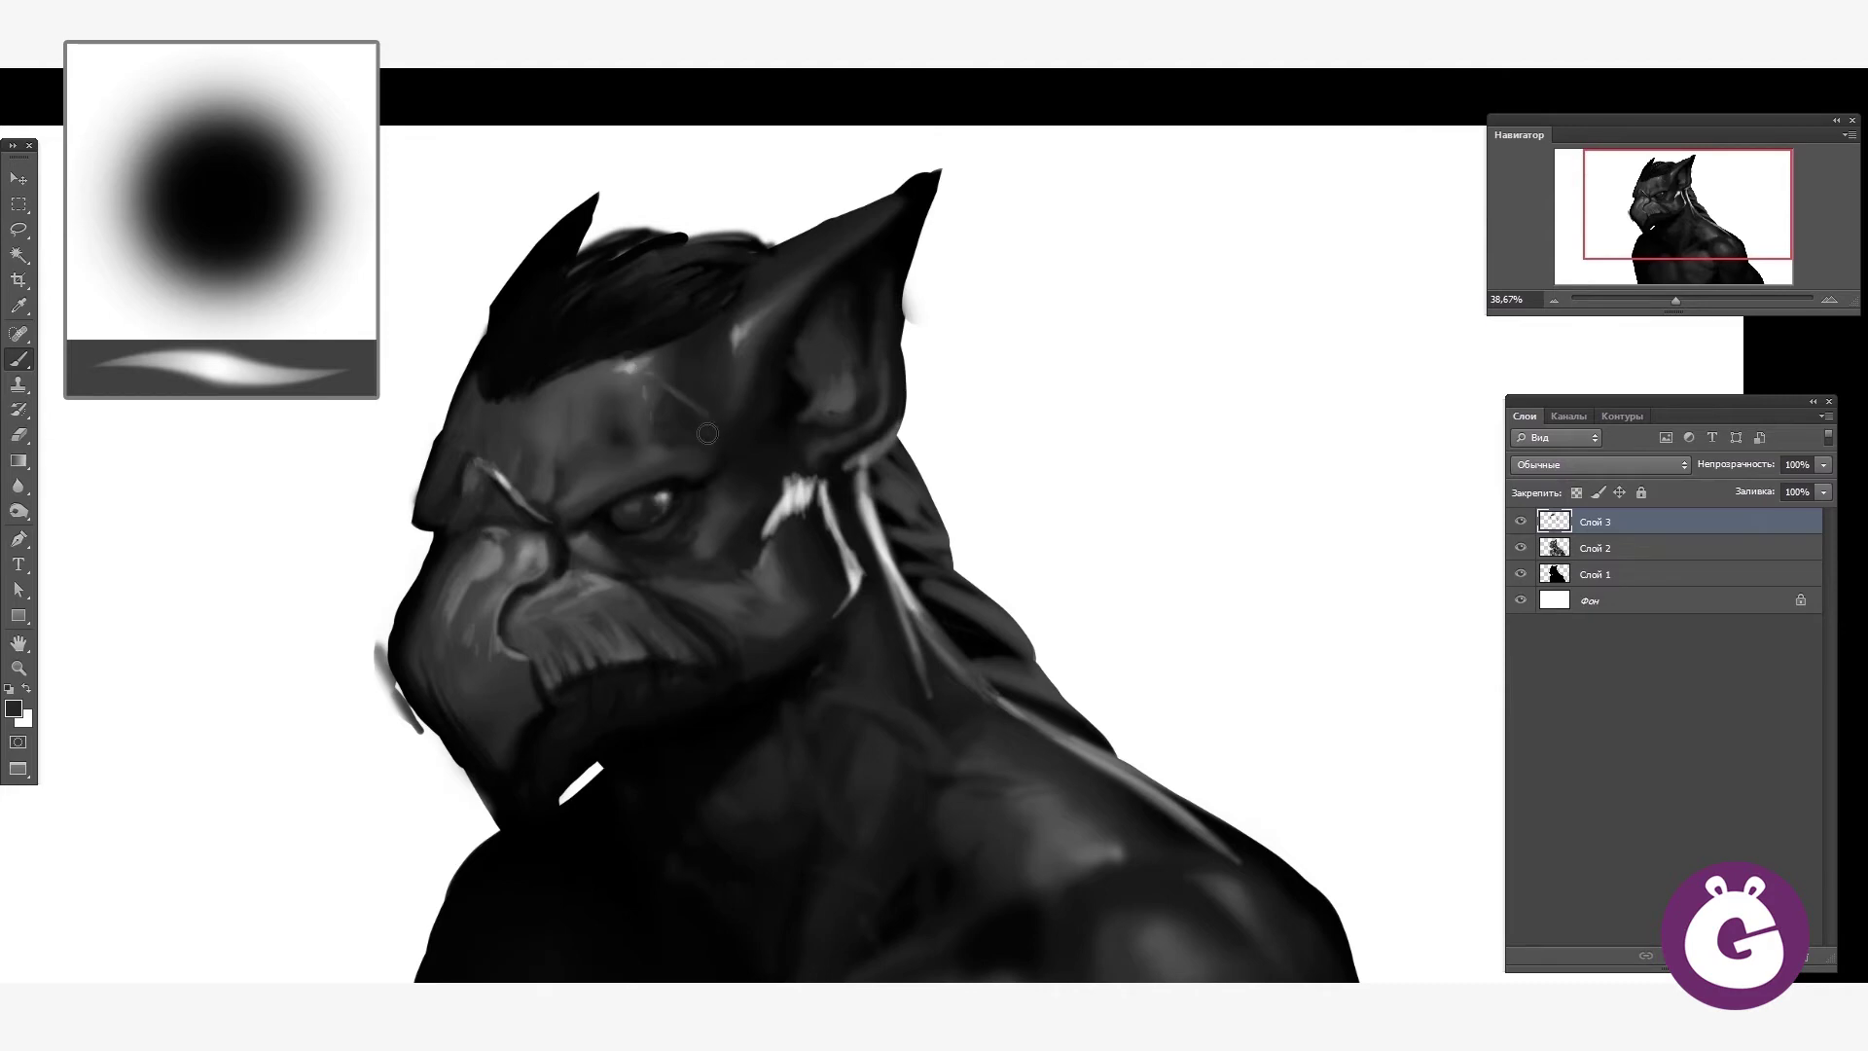
pyautogui.keyDown('alt'); pyautogui.click(658, 377); pyautogui.keyUp('alt')
pyautogui.moveTo(658, 376); pyautogui.dragTo(766, 262)
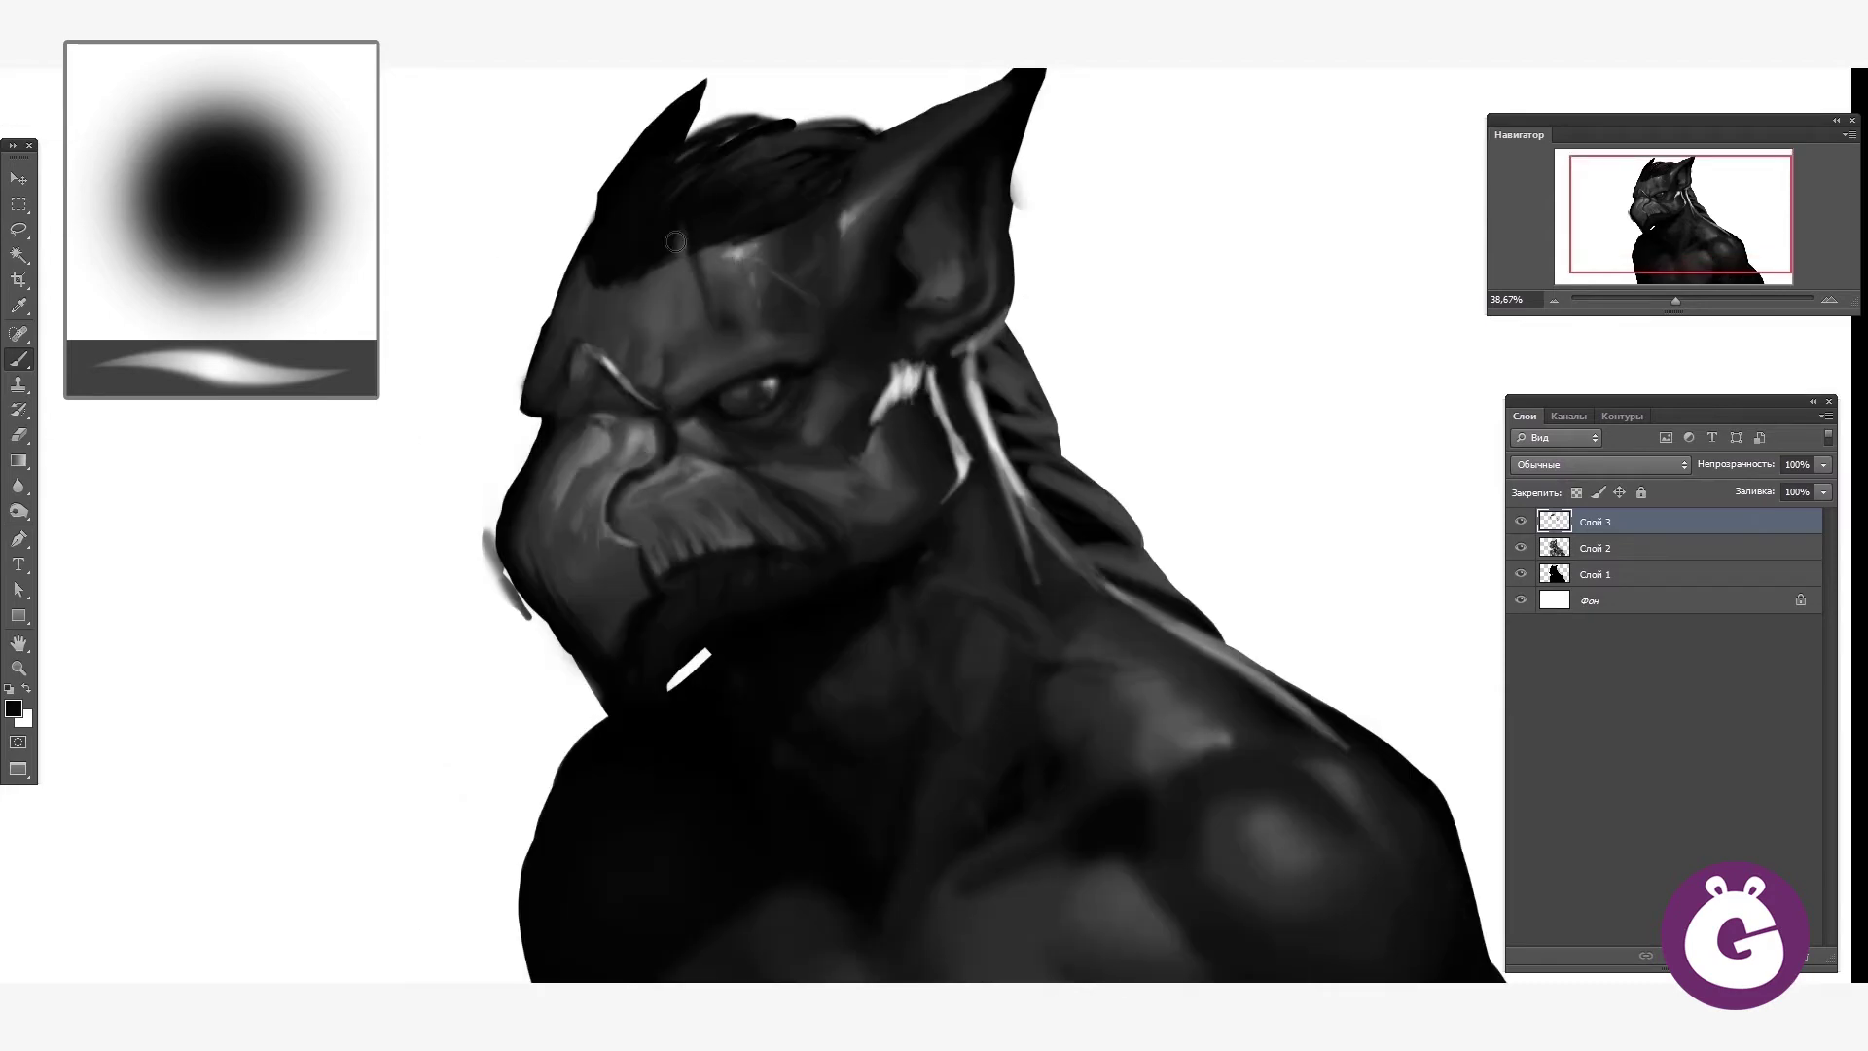
# - Darken the hairline above the forehead and paint white highlights on the mane locks behind the neck
pyautogui.keyDown('alt'); pyautogui.click(661, 235); pyautogui.keyUp('alt')
pyautogui.moveTo(661, 235); pyautogui.dragTo(819, 358)
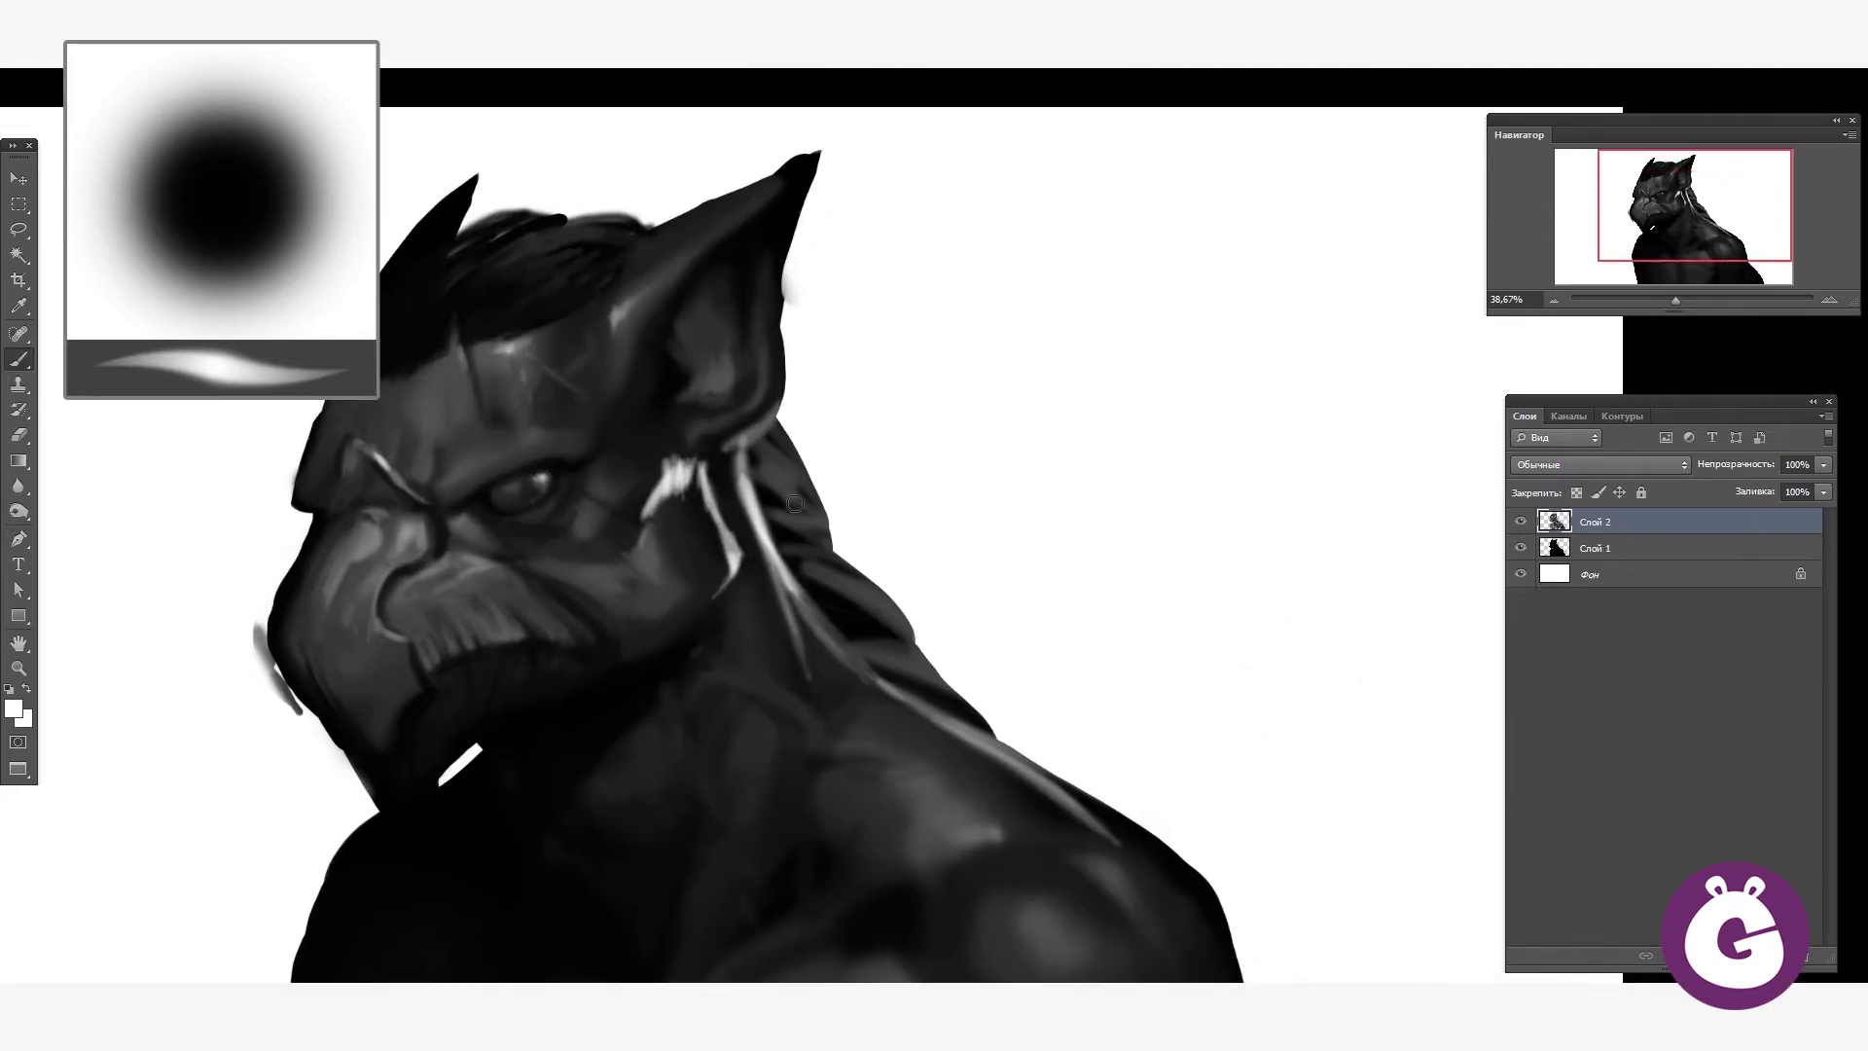
pyautogui.moveTo(768, 447); pyautogui.dragTo(895, 608)
pyautogui.moveTo(593, 239); pyautogui.dragTo(753, 276)
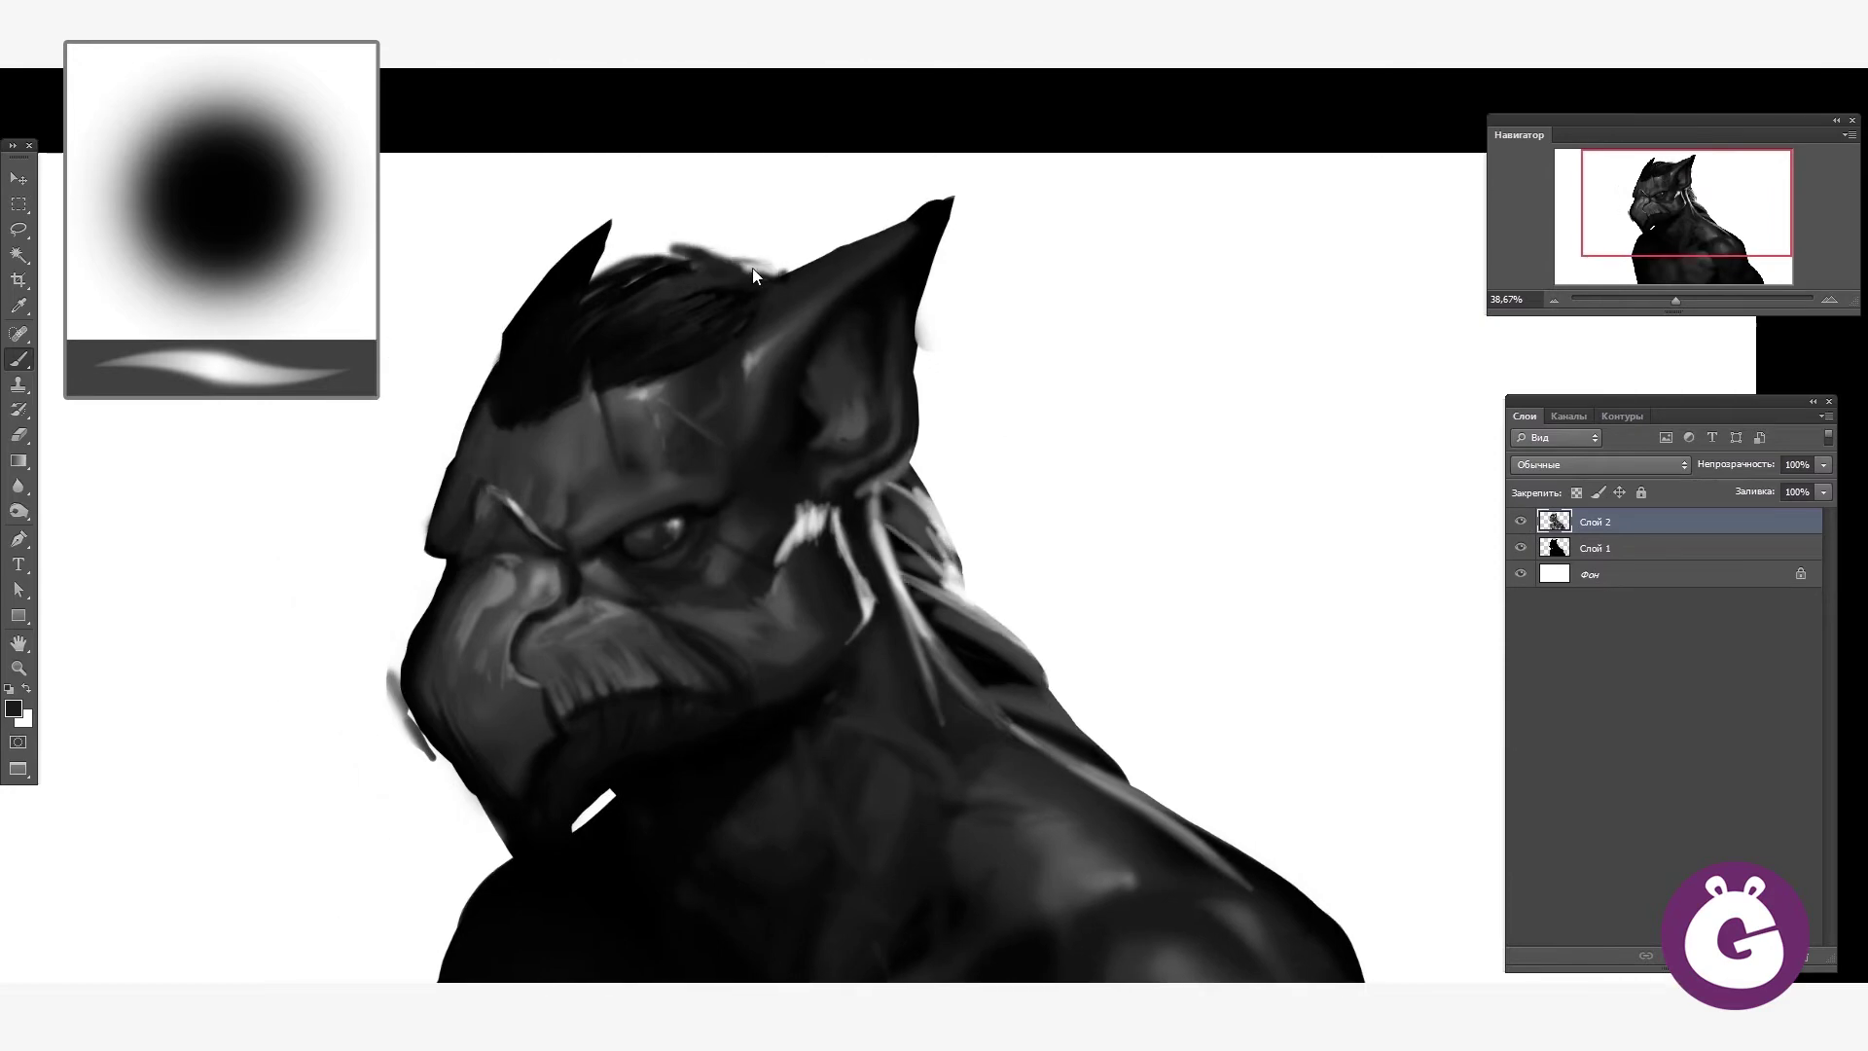
# - Add a new layer and block in an angular shoulder pad in dark grey over the creature's near shoulder
pyautogui.moveTo(973, 681)
pyautogui.mouseDown()
pyautogui.moveTo(880, 387)
pyautogui.moveTo(812, 290)
pyautogui.mouseUp()
pyautogui.hotkey('ctrl', 'shift', 'alt', 'n')
pyautogui.moveTo(856, 598)
pyautogui.mouseDown()
pyautogui.moveTo(895, 773)
pyautogui.moveTo(855, 541)
pyautogui.moveTo(1001, 375)
pyautogui.moveTo(896, 509)
pyautogui.moveTo(889, 741)
pyautogui.moveTo(870, 623)
pyautogui.mouseUp()
pyautogui.moveTo(992, 698)
pyautogui.mouseDown()
pyautogui.moveTo(876, 642)
pyautogui.moveTo(1100, 613)
pyautogui.mouseUp()
pyautogui.hotkey('ctrl', 'z')
pyautogui.moveTo(934, 583); pyautogui.dragTo(1076, 680)
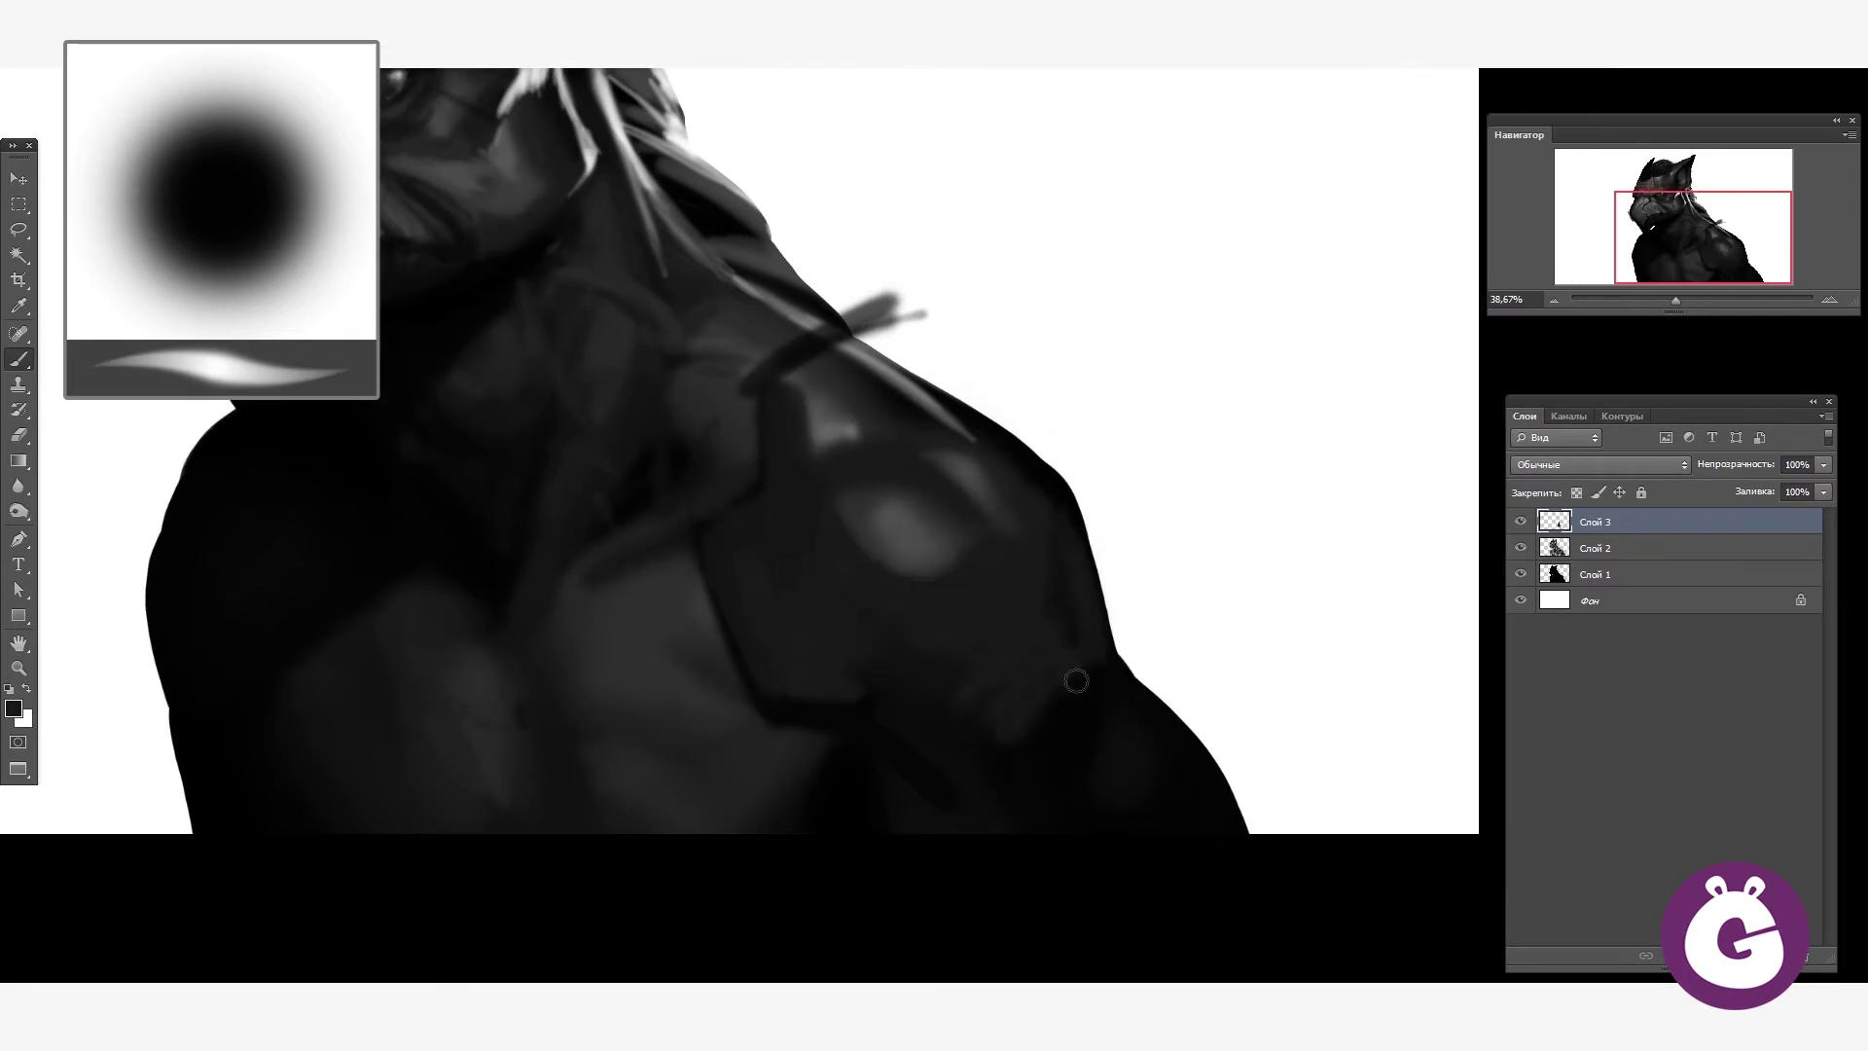
# - Build up the shoulder pad's upper outer edge in dark grey and trim its contour with white
pyautogui.hotkey('ctrl', 'alt', 'z')
pyautogui.moveTo(864, 341)
pyautogui.mouseDown()
pyautogui.moveTo(973, 438)
pyautogui.moveTo(841, 355)
pyautogui.moveTo(846, 328)
pyautogui.mouseUp()
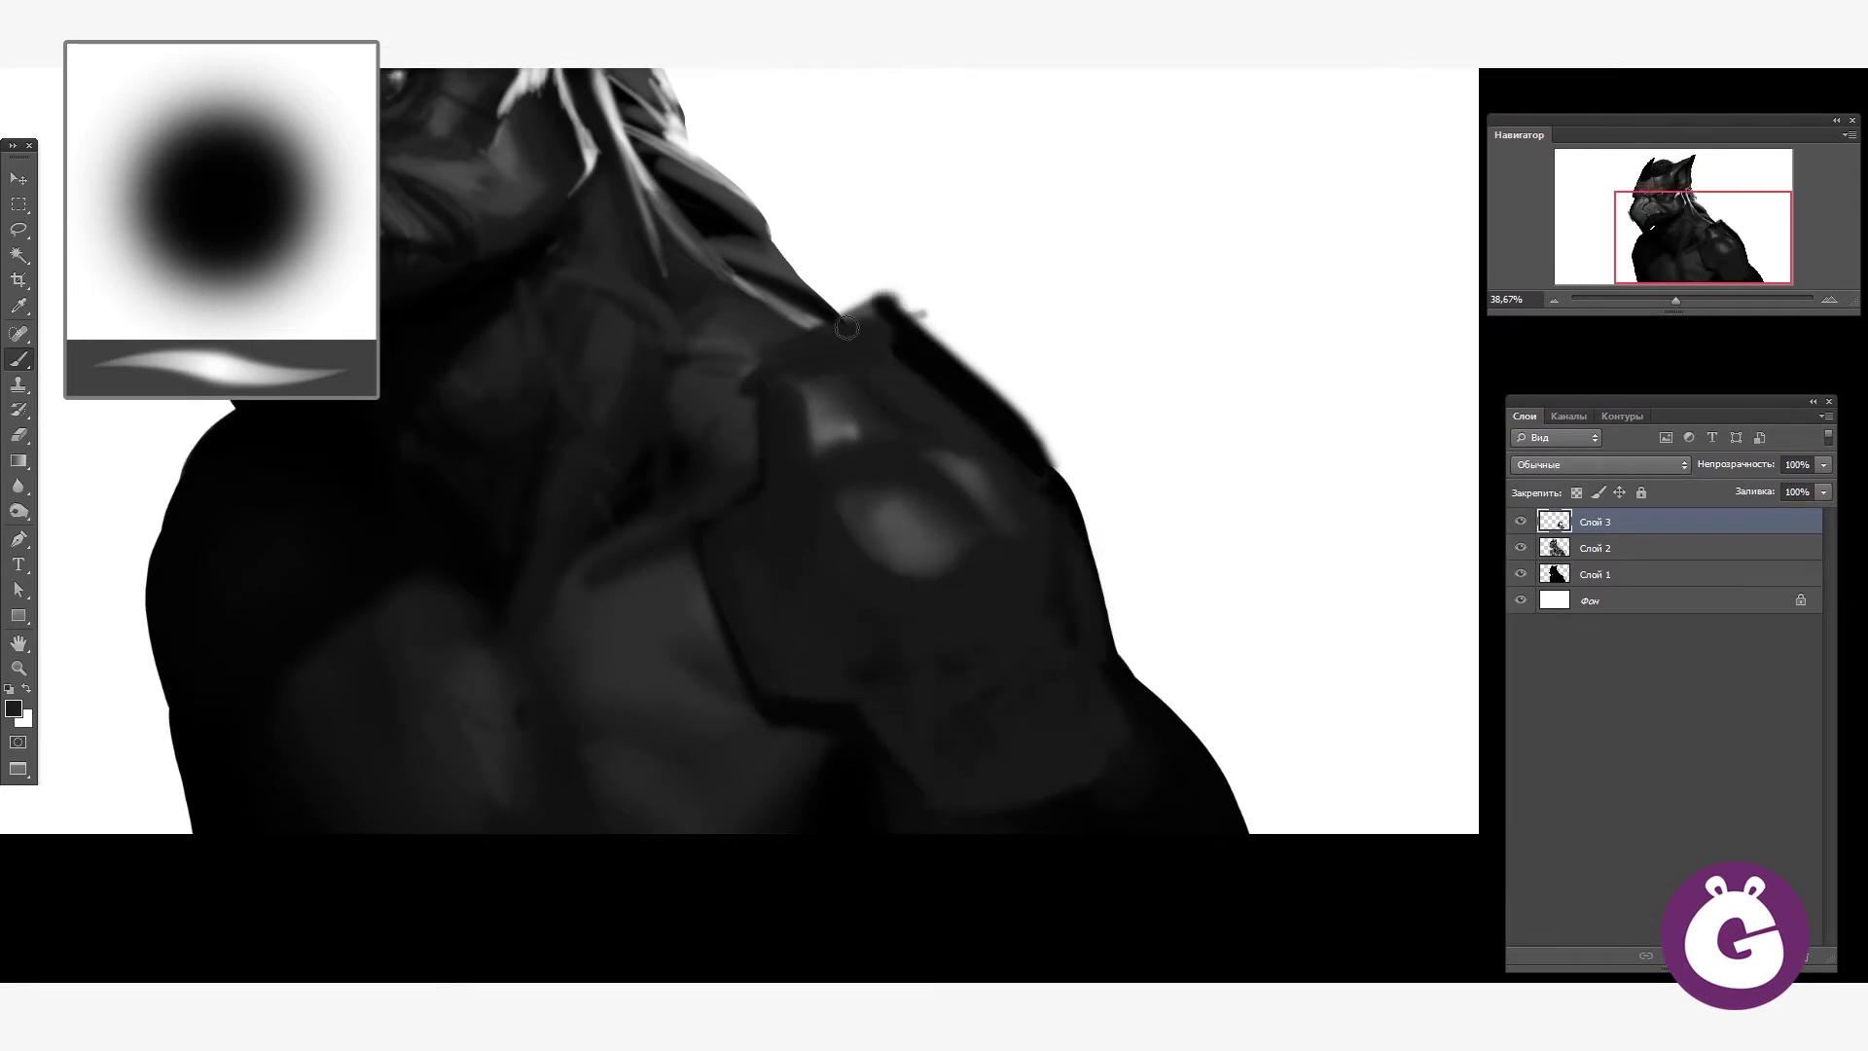
pyautogui.press('x')
pyautogui.moveTo(1012, 438)
pyautogui.mouseDown()
pyautogui.moveTo(844, 301)
pyautogui.moveTo(883, 311)
pyautogui.mouseUp()
pyautogui.press('x')
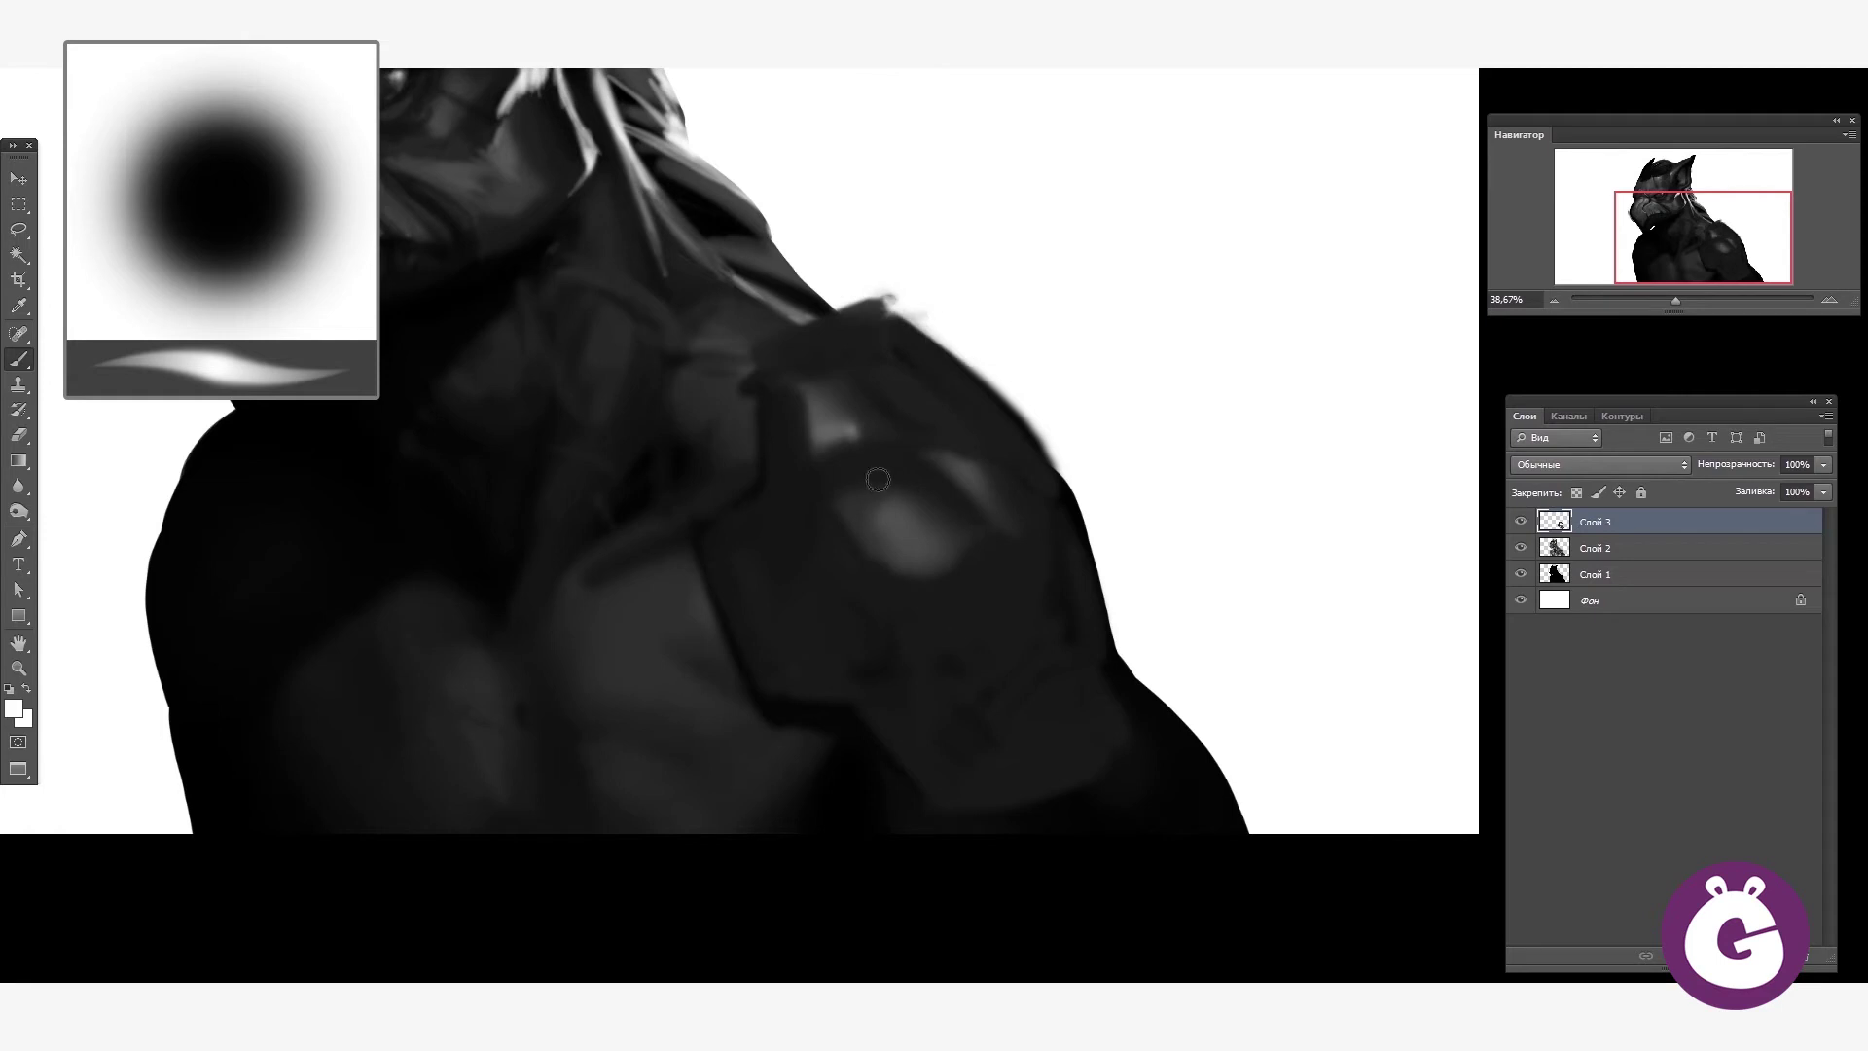
# - Model the shoulder pad with grey strokes over the old shoulder highlights, adding a light ridge and darker dents
pyautogui.moveTo(877, 478)
pyautogui.mouseDown()
pyautogui.moveTo(905, 428)
pyautogui.moveTo(818, 486)
pyautogui.mouseUp()
pyautogui.press('x')
pyautogui.moveTo(973, 389)
pyautogui.mouseDown()
pyautogui.moveTo(792, 365)
pyautogui.moveTo(846, 457)
pyautogui.mouseUp()
pyautogui.moveTo(924, 525)
pyautogui.mouseDown()
pyautogui.moveTo(1064, 671)
pyautogui.moveTo(1109, 768)
pyautogui.mouseUp()
pyautogui.press('x')
pyautogui.moveTo(1119, 700)
pyautogui.mouseDown()
pyautogui.moveTo(1110, 552)
pyautogui.moveTo(1118, 633)
pyautogui.mouseUp()
pyautogui.moveTo(779, 428)
pyautogui.mouseDown()
pyautogui.moveTo(817, 526)
pyautogui.moveTo(963, 691)
pyautogui.mouseUp()
pyautogui.press('x')
pyautogui.moveTo(758, 477); pyautogui.dragTo(802, 587)
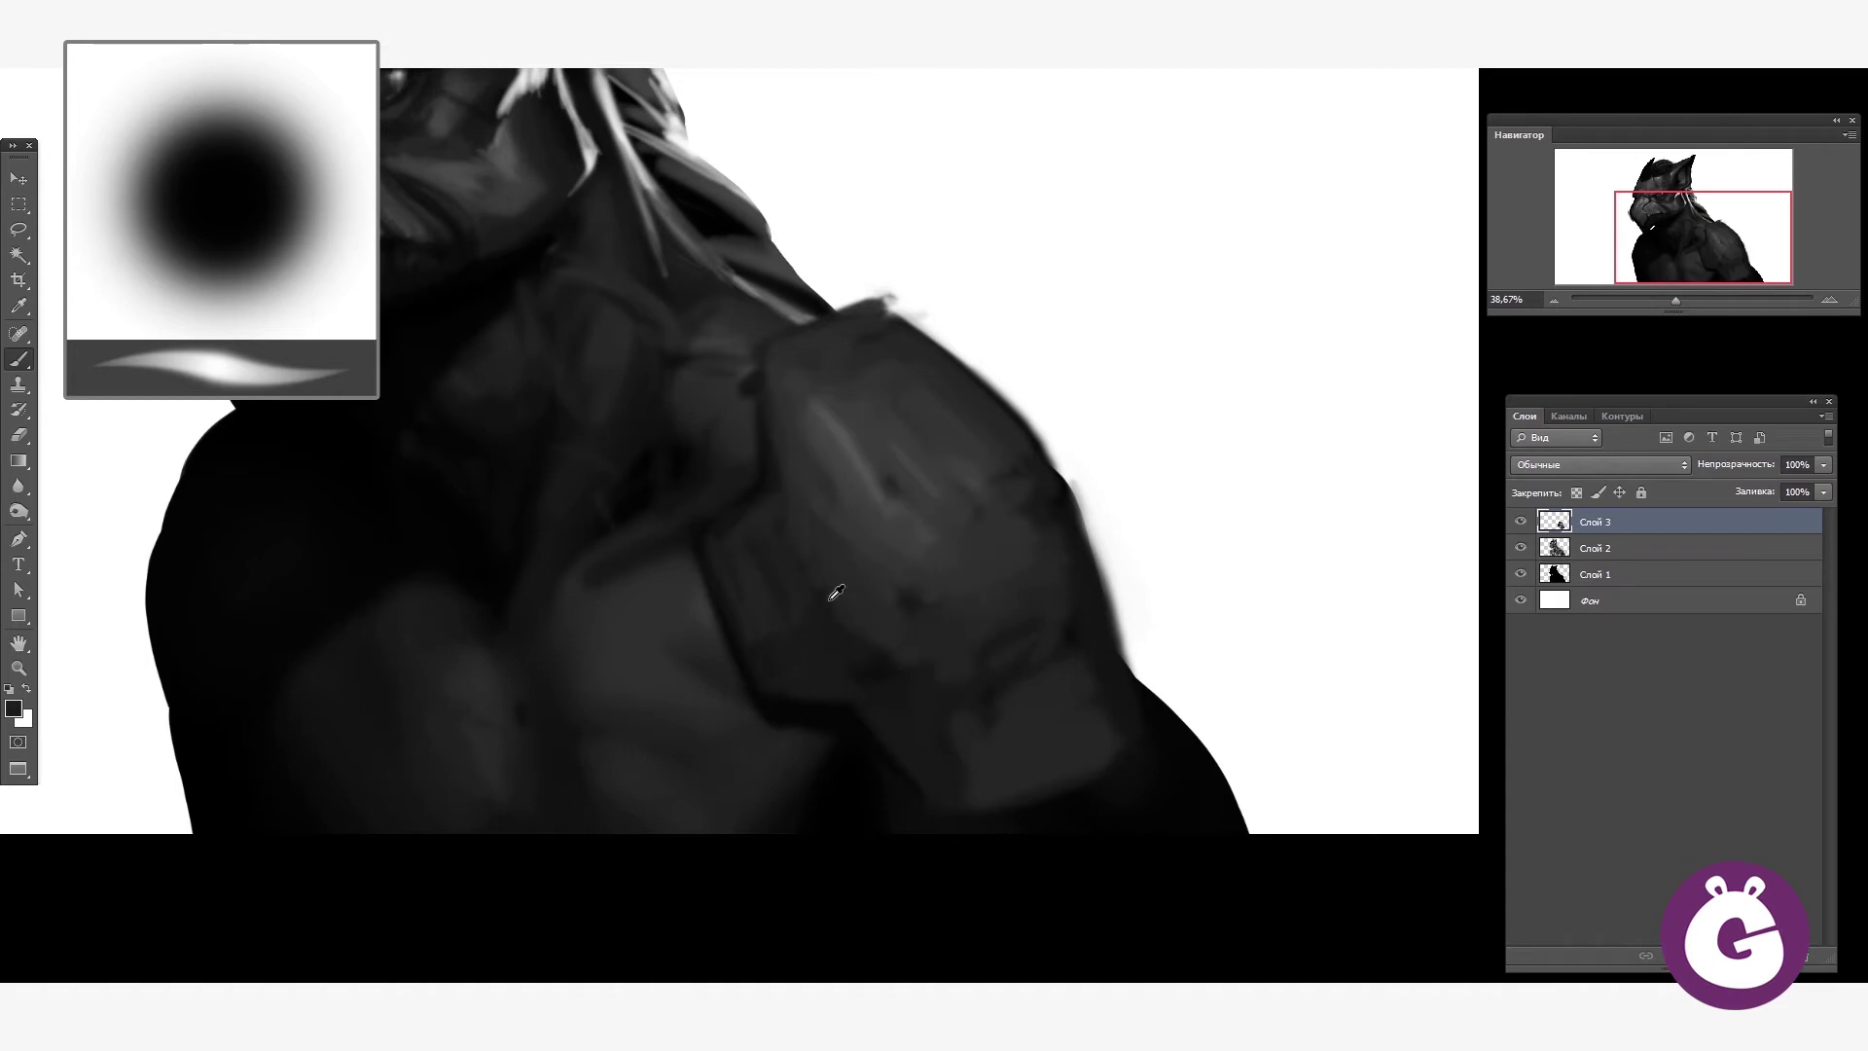
# - Blend the lower part of the shoulder pad with sampled dark grey
pyautogui.keyDown('alt'); pyautogui.click(835, 592); pyautogui.keyUp('alt')
pyautogui.moveTo(779, 680)
pyautogui.mouseDown()
pyautogui.moveTo(983, 778)
pyautogui.moveTo(1070, 719)
pyautogui.mouseUp()
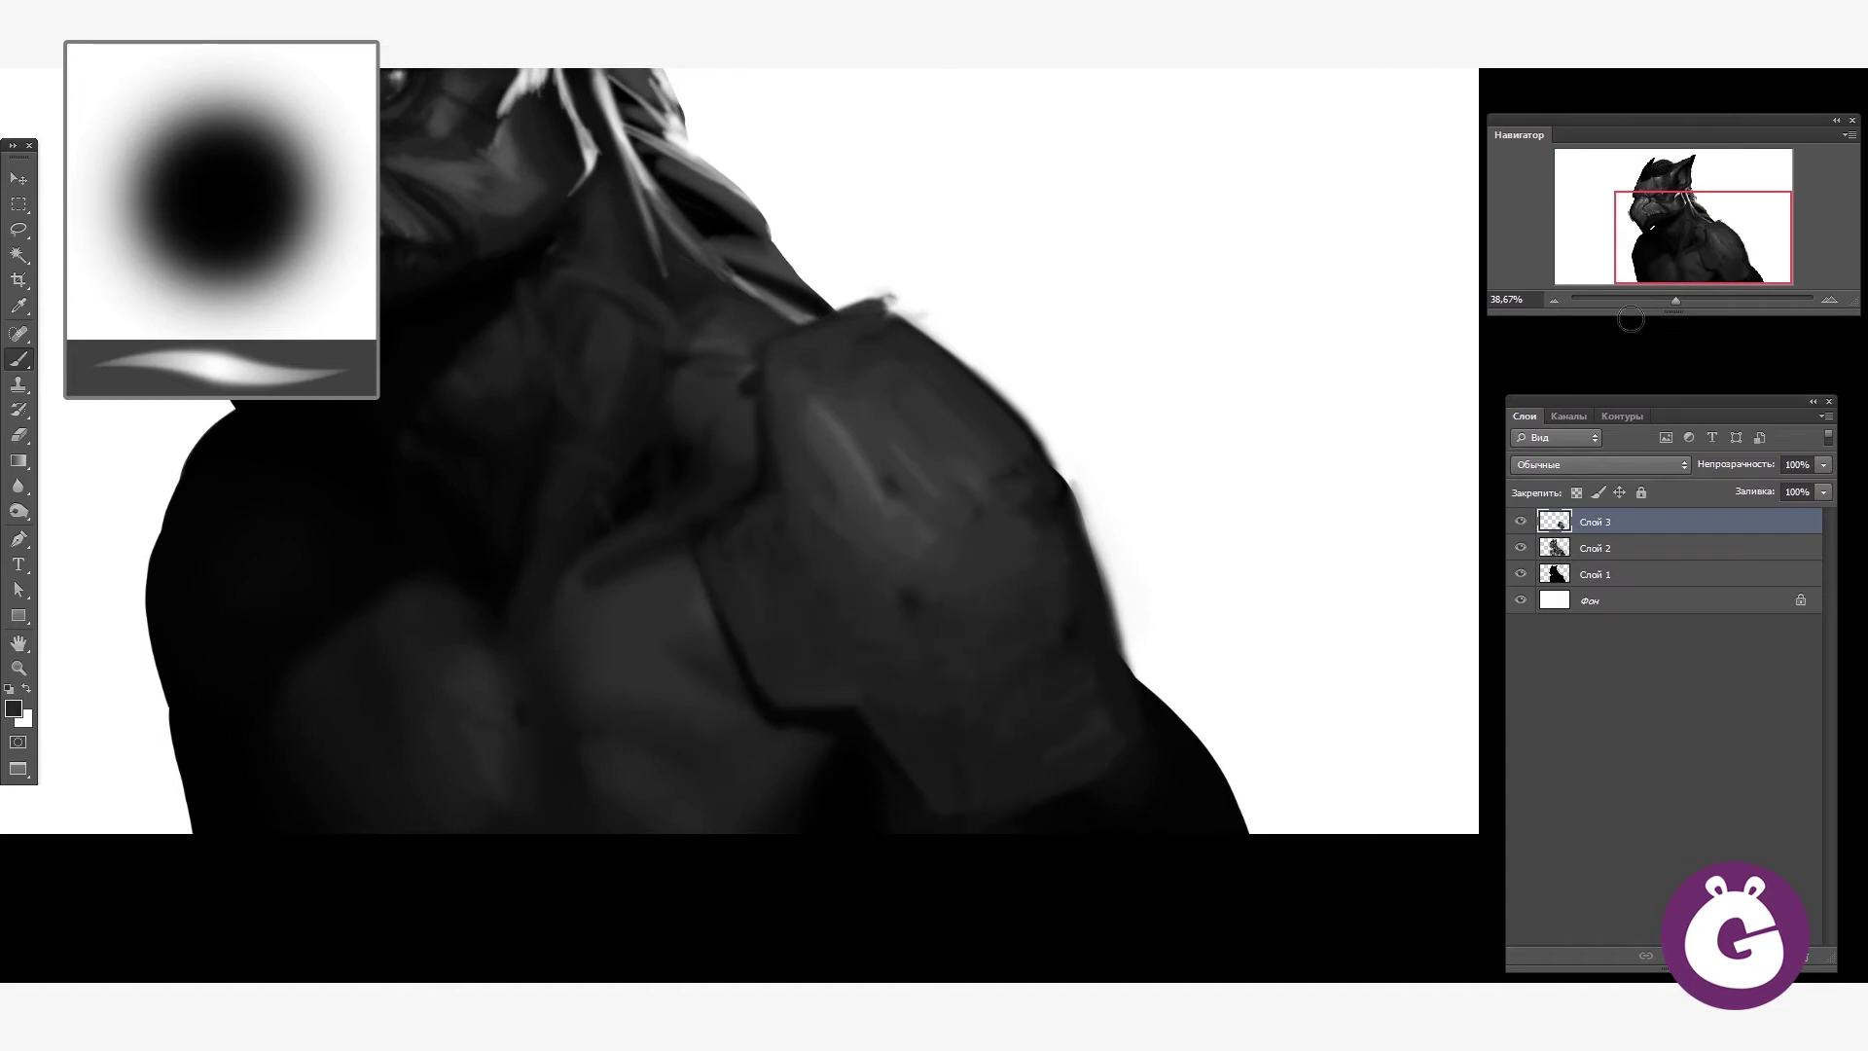
pyautogui.scroll(-3, 850, 724)
pyautogui.scroll(4, 851, 724)
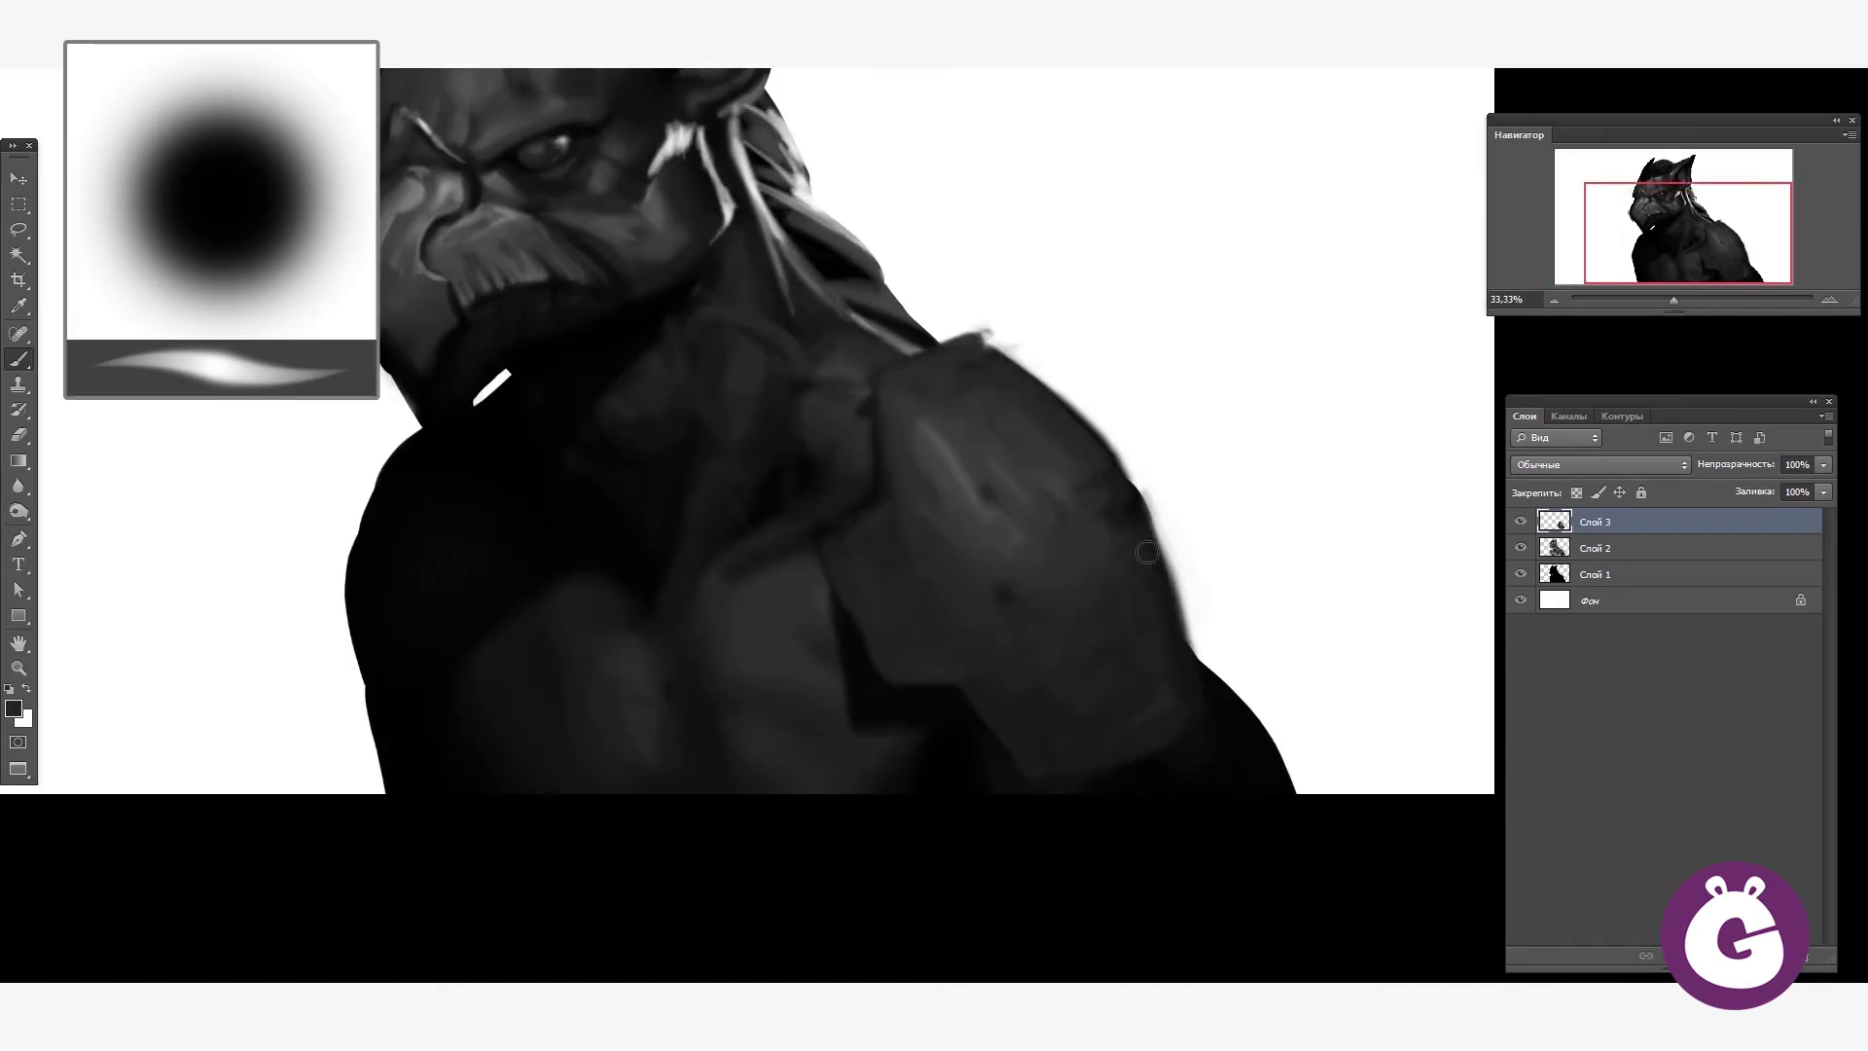
# - Refine the shoulder pad's lower edge and outer contour and extend the light ridge towards its upper corner
pyautogui.keyDown('alt'); pyautogui.click(1169, 624); pyautogui.keyUp('alt')
pyautogui.moveTo(977, 702); pyautogui.dragTo(1035, 783)
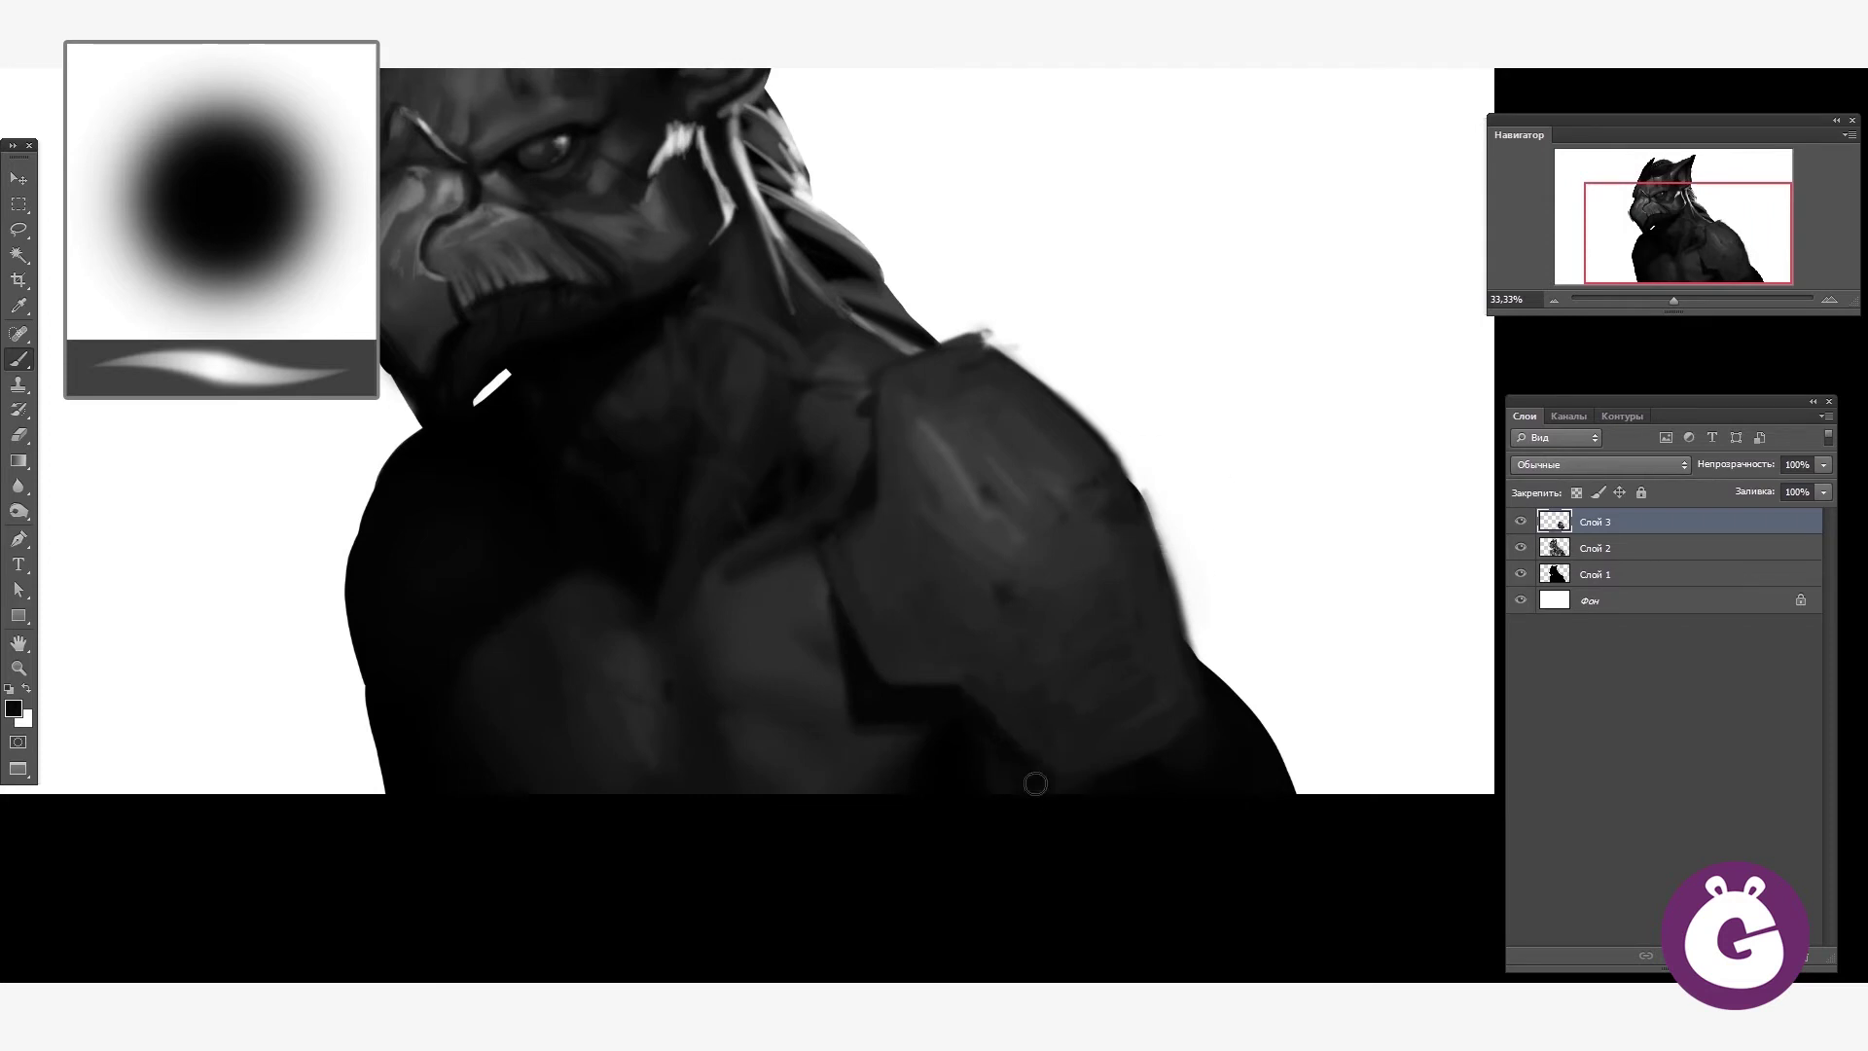
pyautogui.moveTo(1044, 460); pyautogui.dragTo(1124, 518)
pyautogui.moveTo(1087, 411)
pyautogui.mouseDown()
pyautogui.moveTo(880, 421)
pyautogui.moveTo(1011, 535)
pyautogui.moveTo(1079, 719)
pyautogui.mouseUp()
pyautogui.keyDown('alt'); pyautogui.click(815, 510); pyautogui.keyUp('alt')
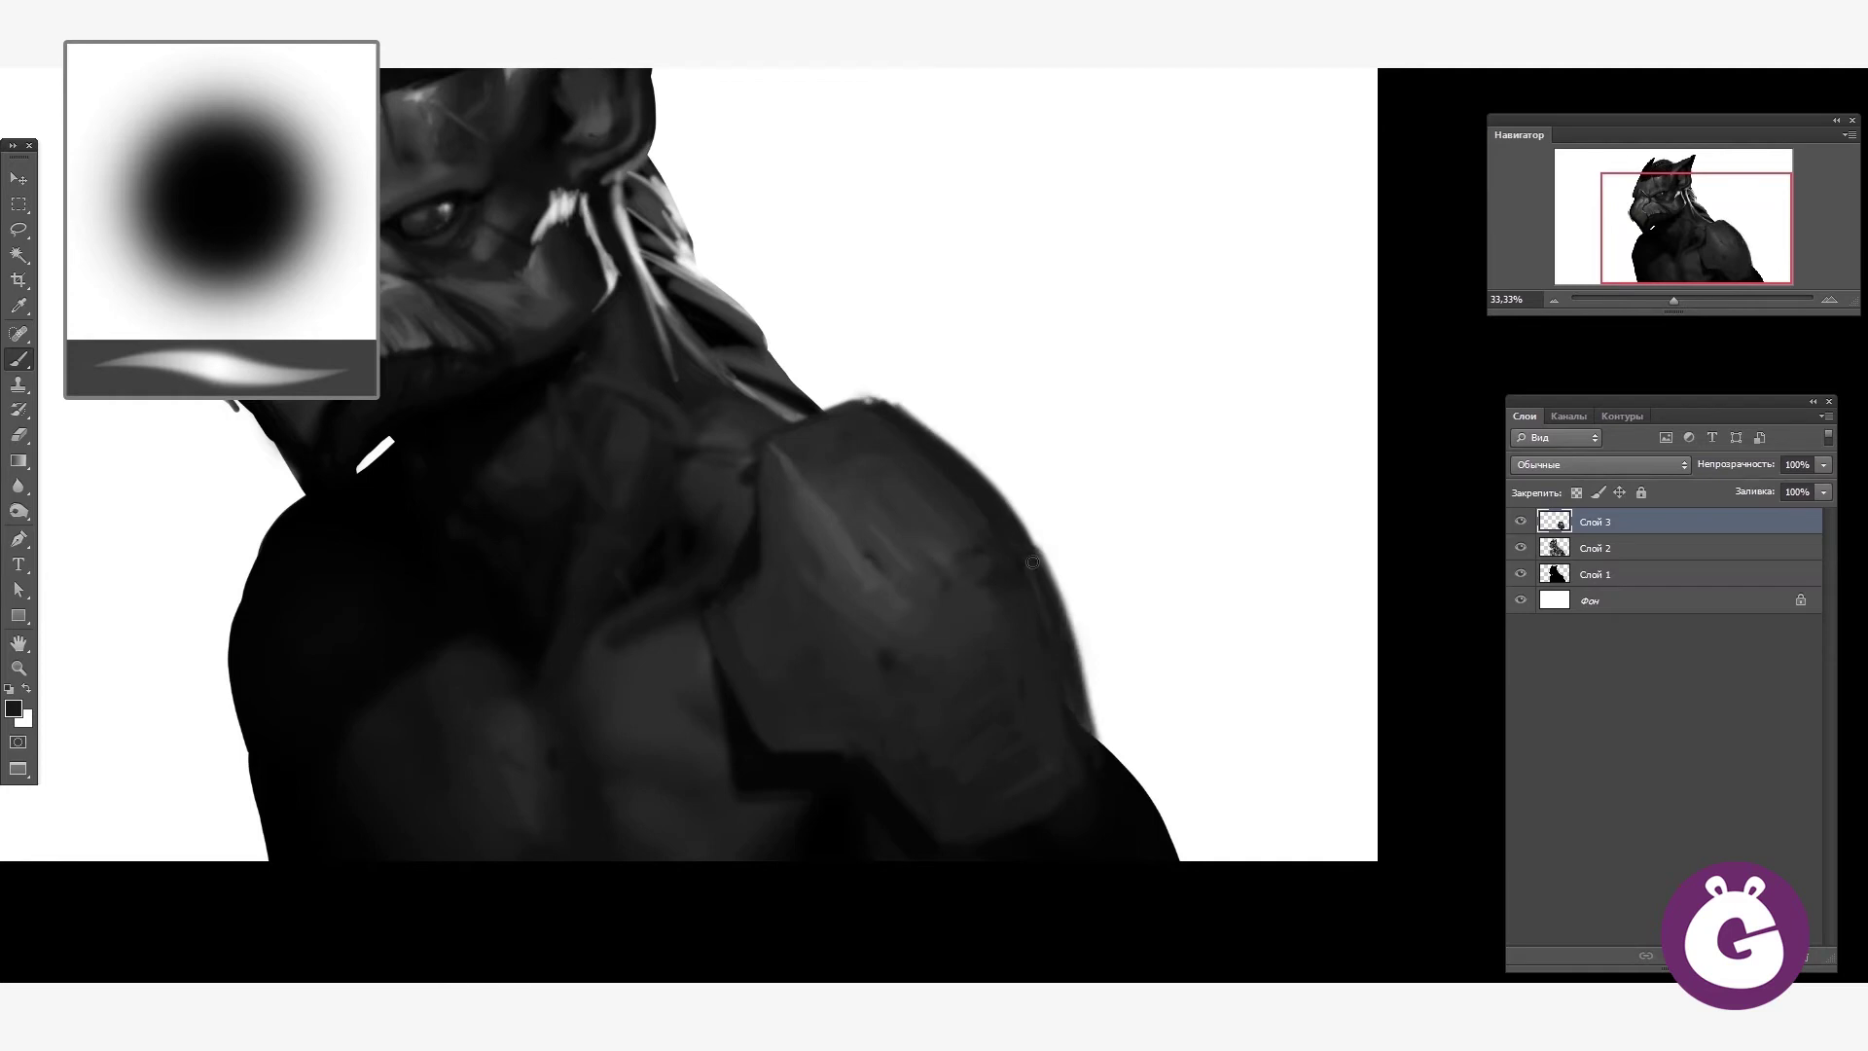
pyautogui.moveTo(1001, 607); pyautogui.dragTo(1141, 604)
# - On a new layer, outline a black buckle ring on the pad's front edge and paint a dark strap across the chest
pyautogui.hotkey('ctrl', 'shift', 'alt', 'n')
pyautogui.press('d')
pyautogui.moveTo(856, 640); pyautogui.dragTo(908, 702)
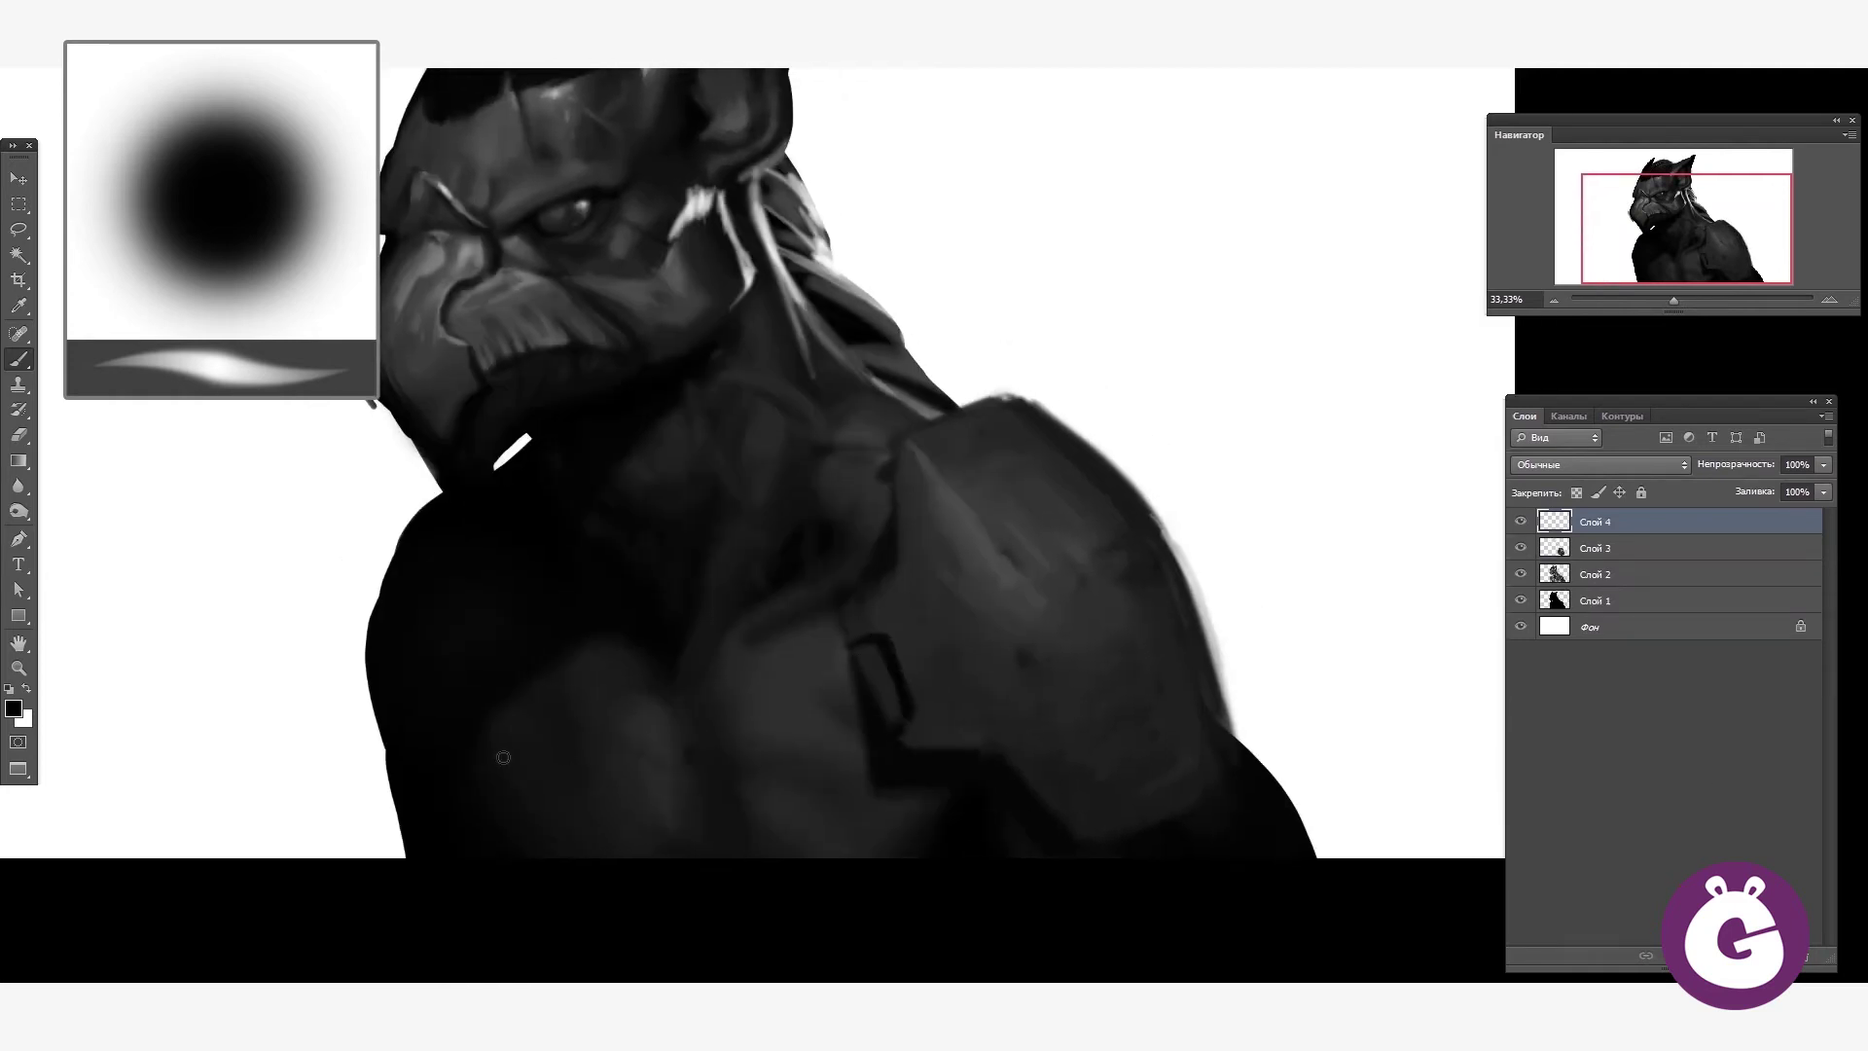
pyautogui.moveTo(503, 757); pyautogui.dragTo(856, 661)
pyautogui.moveTo(574, 788); pyautogui.dragTo(856, 725)
pyautogui.moveTo(672, 768); pyautogui.dragTo(861, 681)
pyautogui.moveTo(525, 802); pyautogui.dragTo(853, 721)
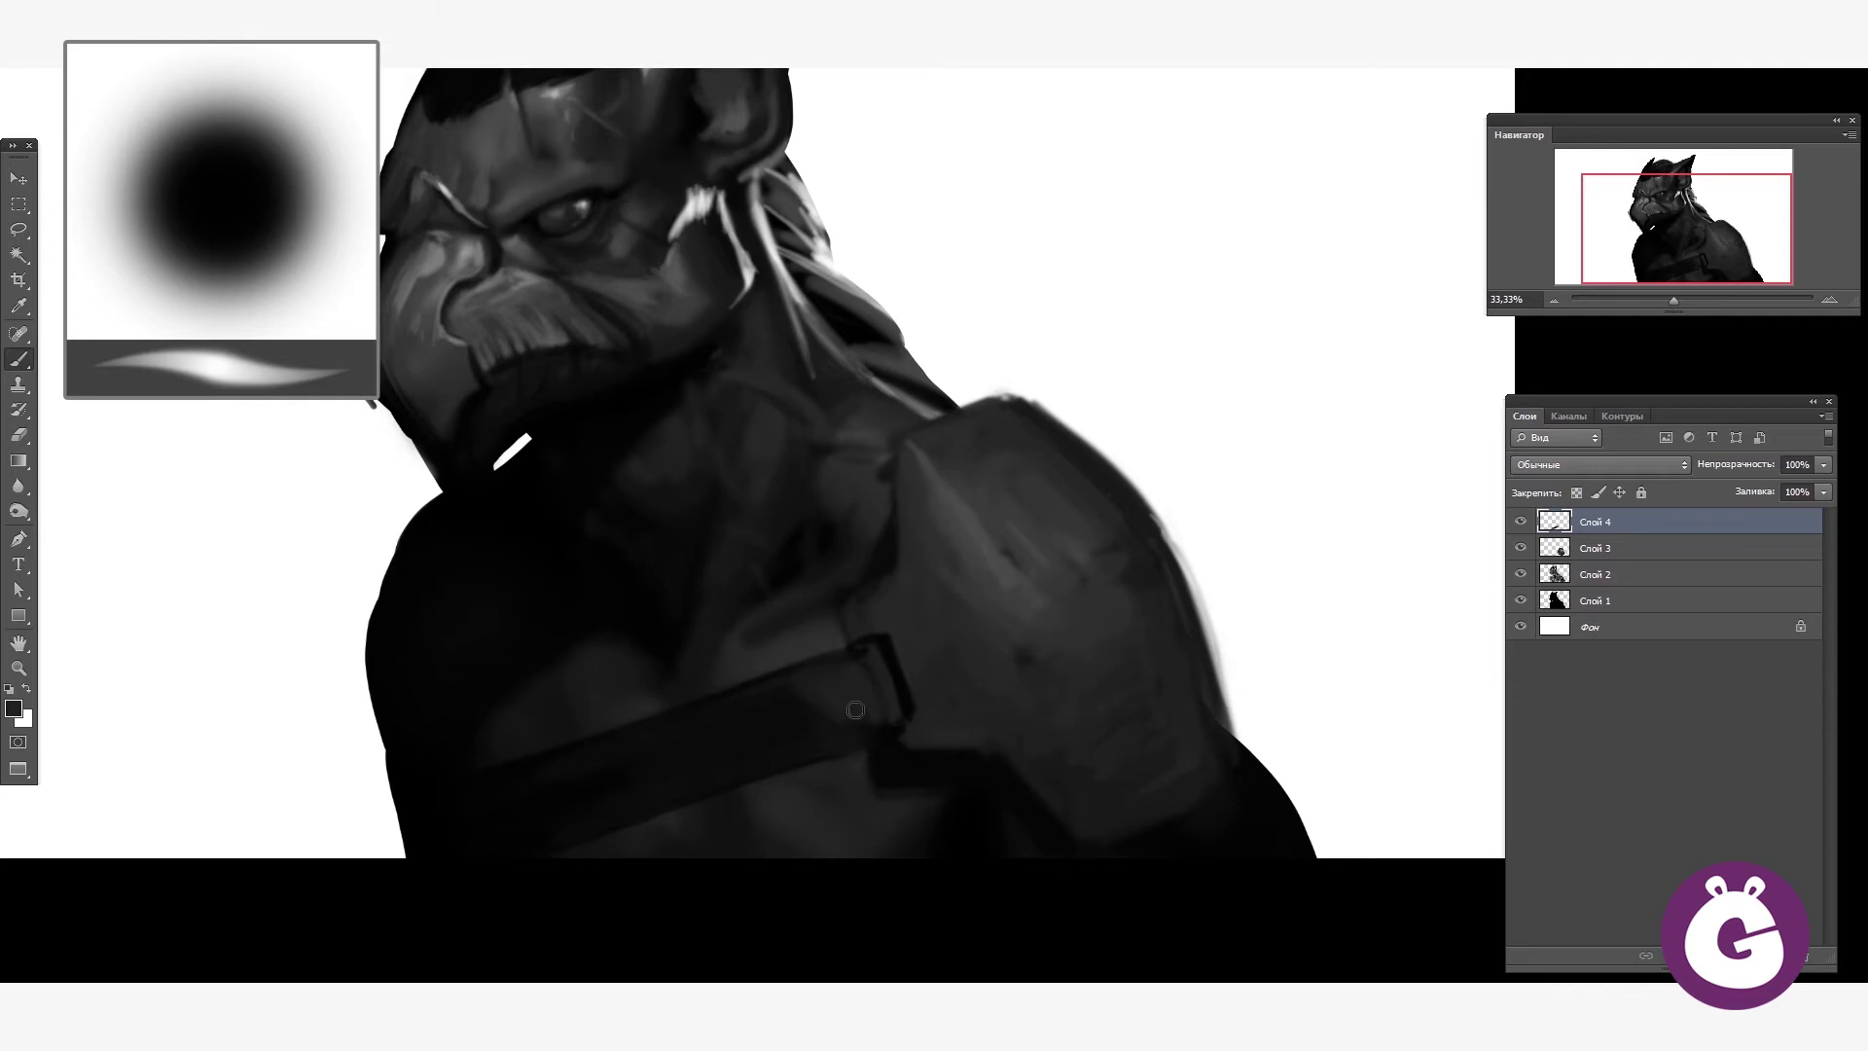
# - Paint a grey clasp with a black hook shape at the strap's end and darken the shadow under the strap
pyautogui.moveTo(920, 763); pyautogui.dragTo(1037, 615)
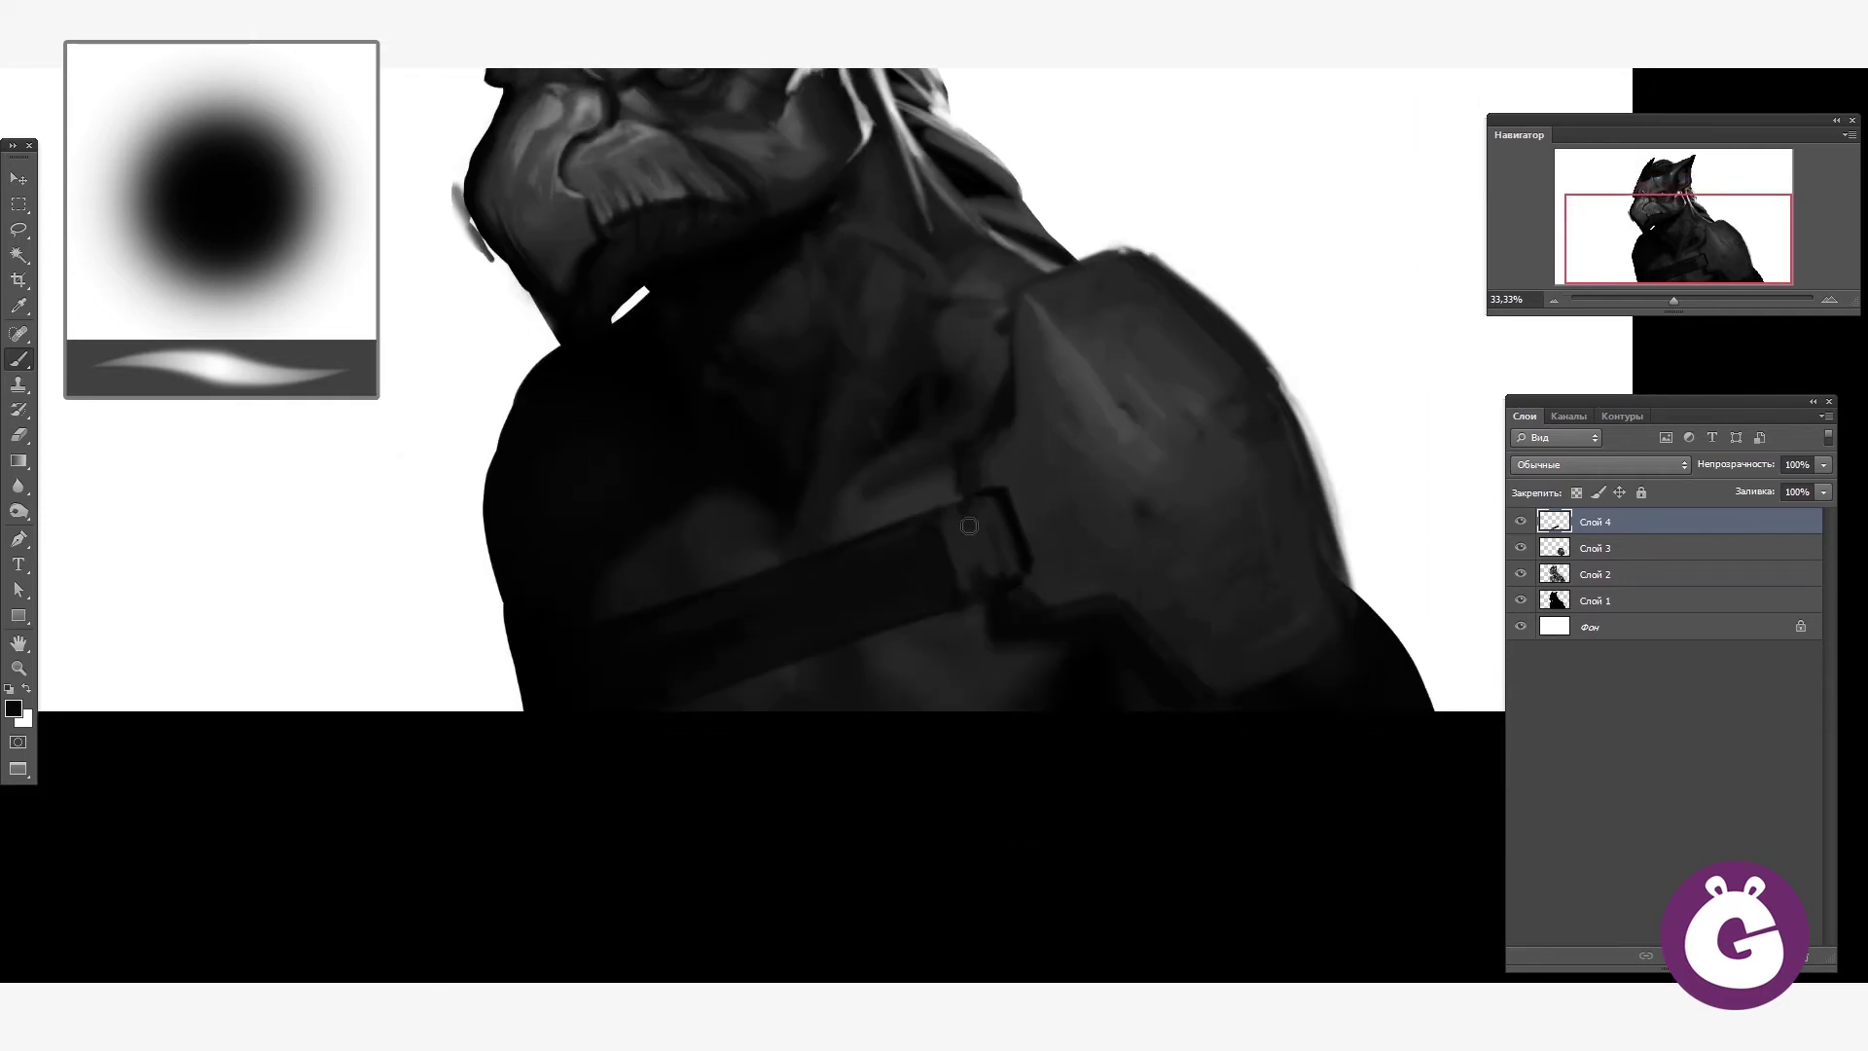
pyautogui.moveTo(969, 526)
pyautogui.mouseDown()
pyautogui.moveTo(1147, 513)
pyautogui.moveTo(918, 586)
pyautogui.moveTo(1015, 554)
pyautogui.mouseUp()
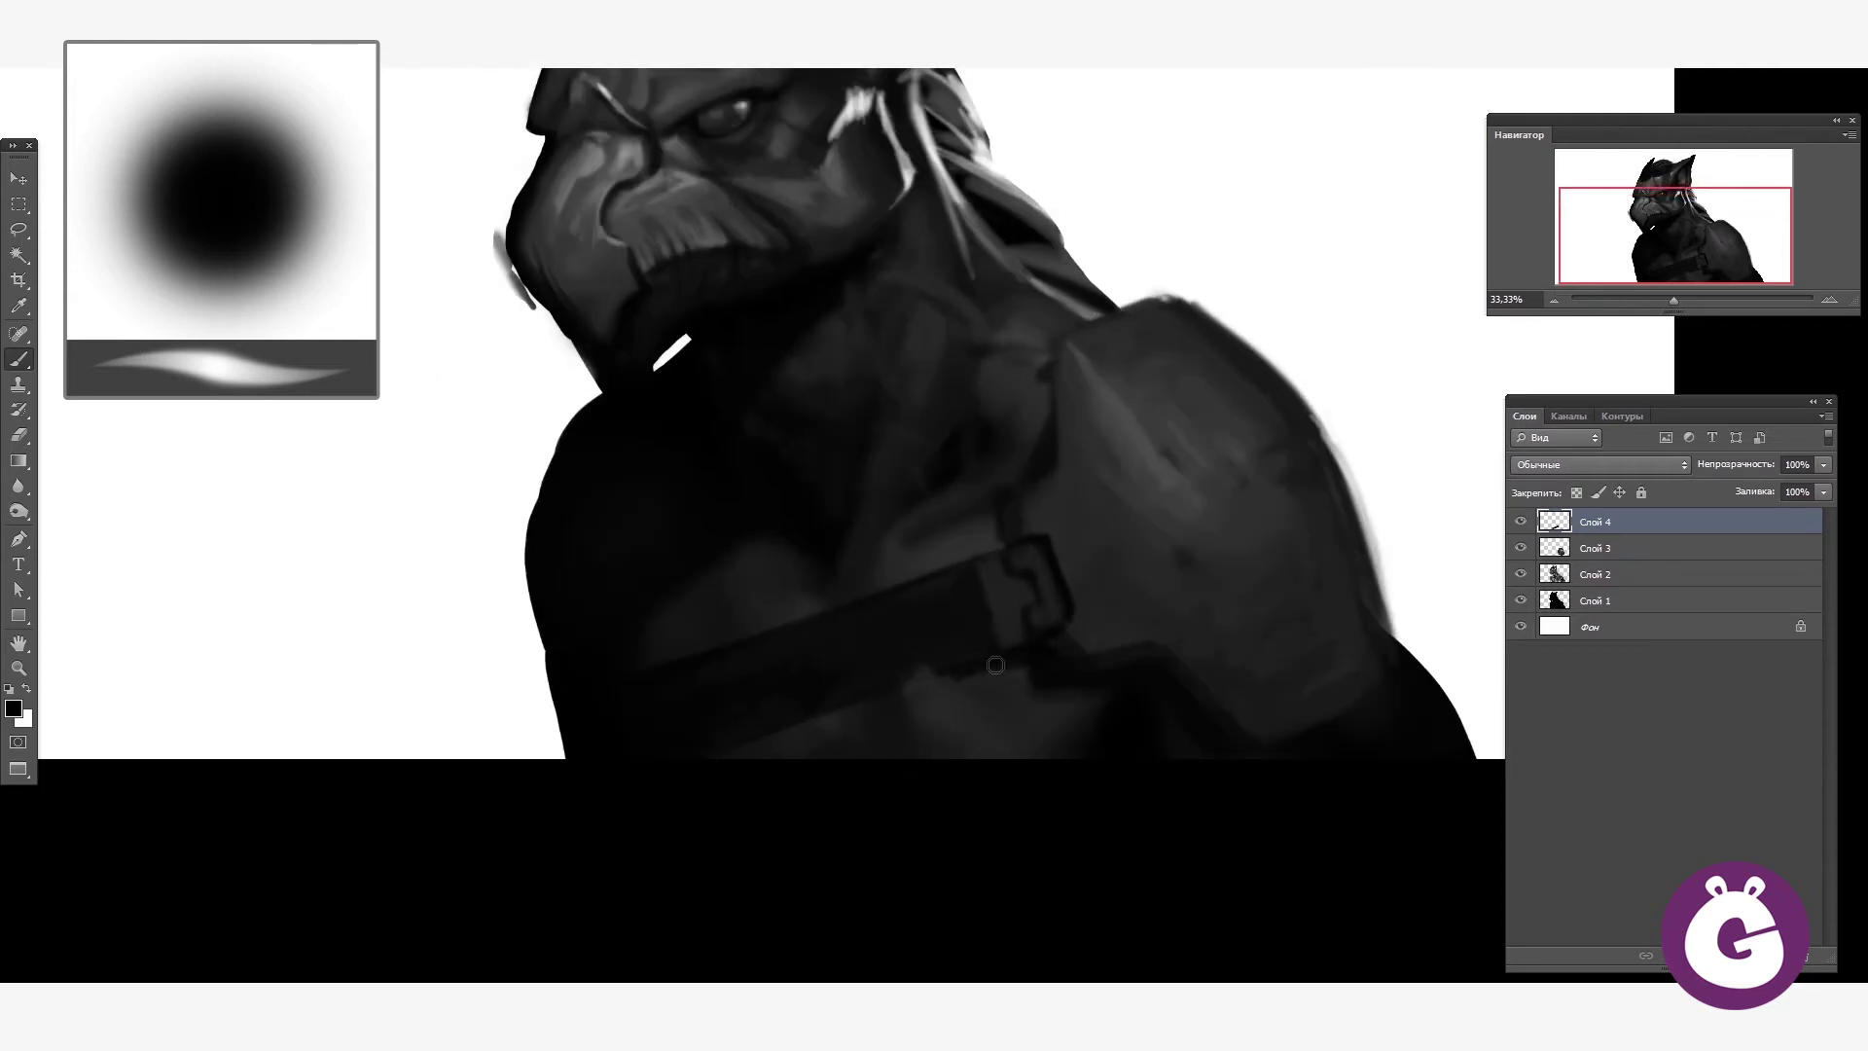
pyautogui.moveTo(850, 709); pyautogui.dragTo(996, 709)
# - Thicken the black outline around the buckle ring and paint light grey edges on the ring and hook
pyautogui.moveTo(1012, 623); pyautogui.dragTo(881, 596)
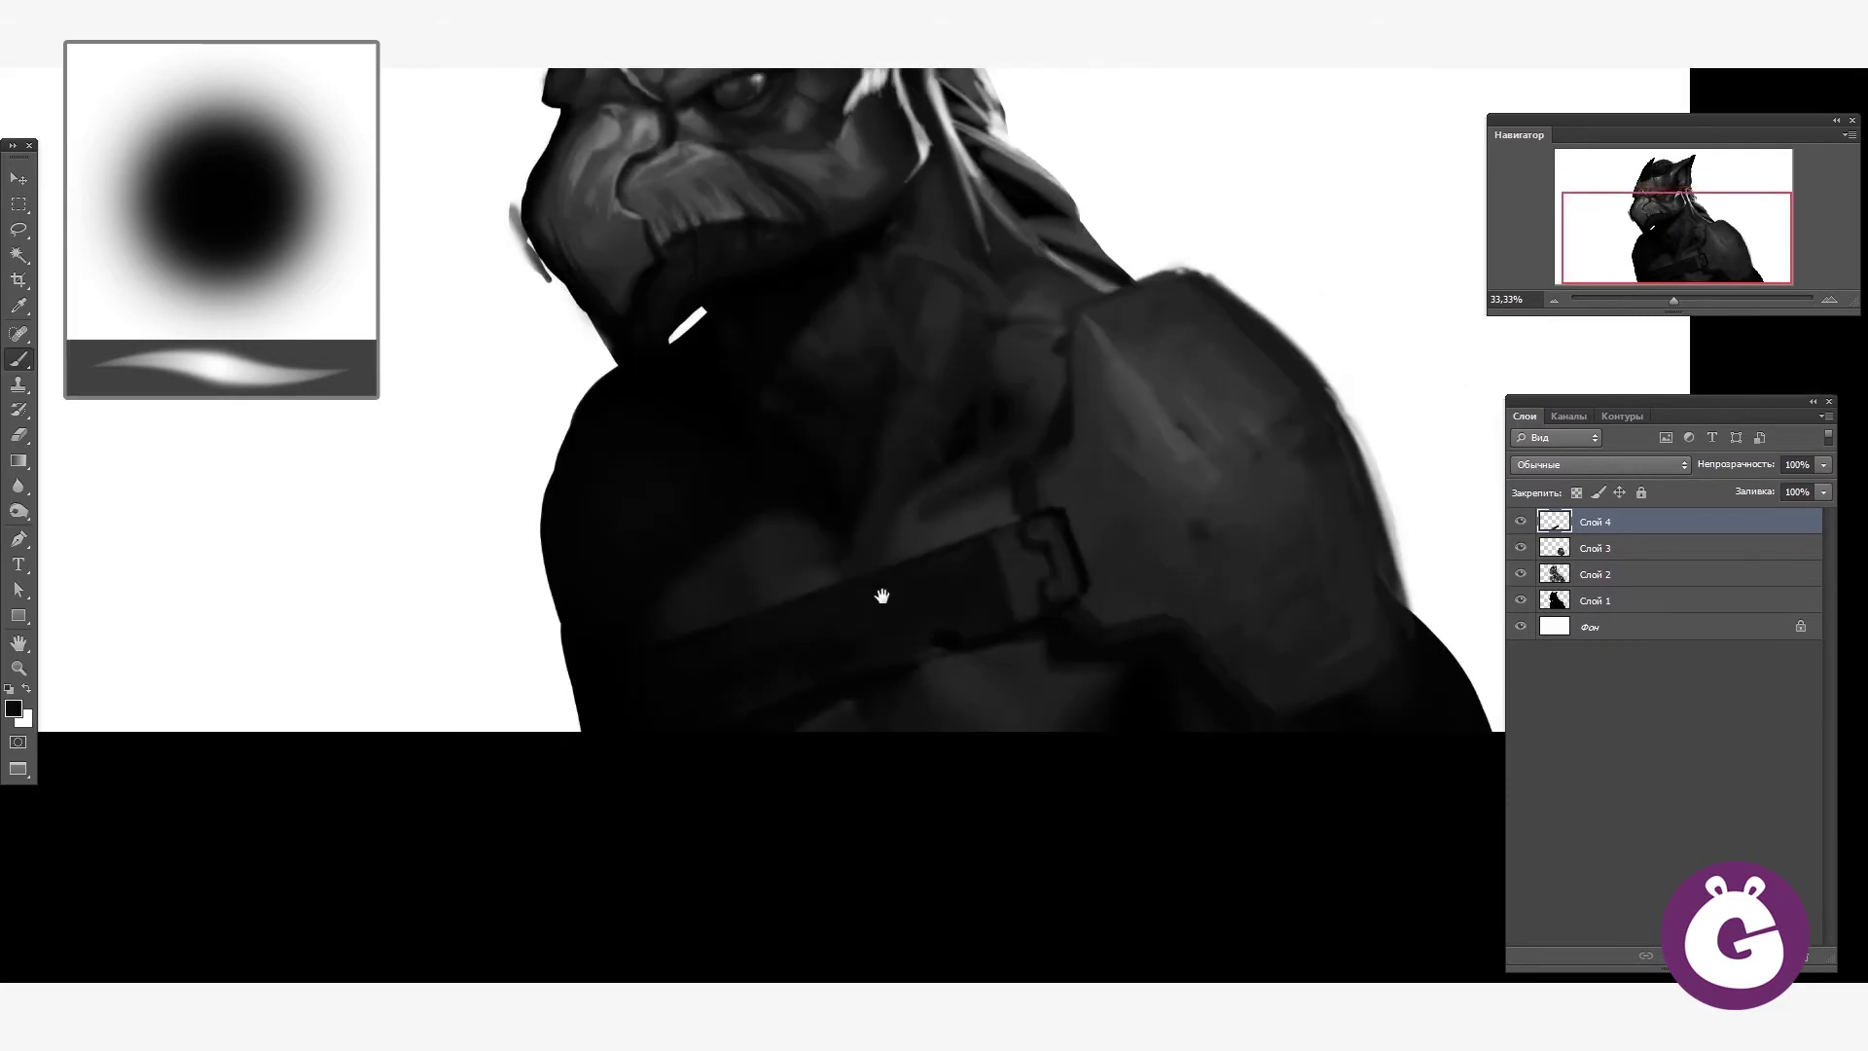
pyautogui.moveTo(1674, 302); pyautogui.dragTo(1684, 303)
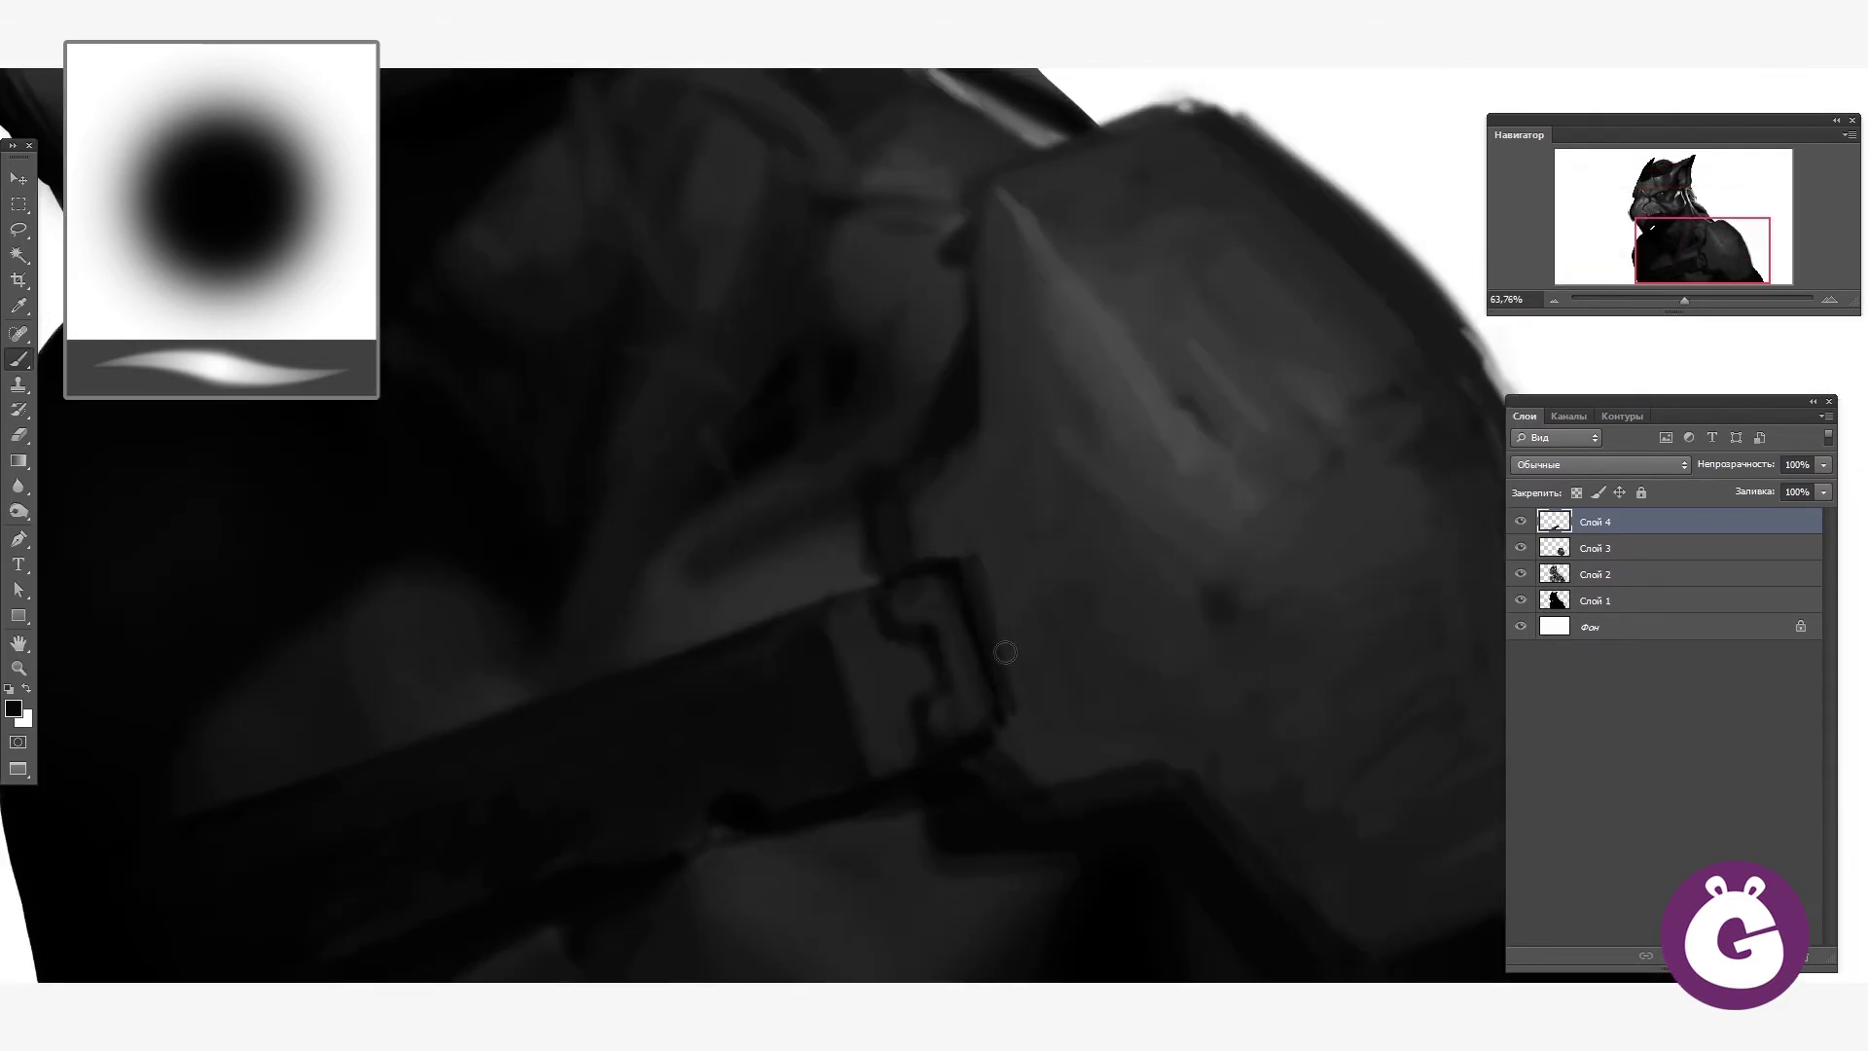
pyautogui.moveTo(1016, 744); pyautogui.dragTo(924, 536)
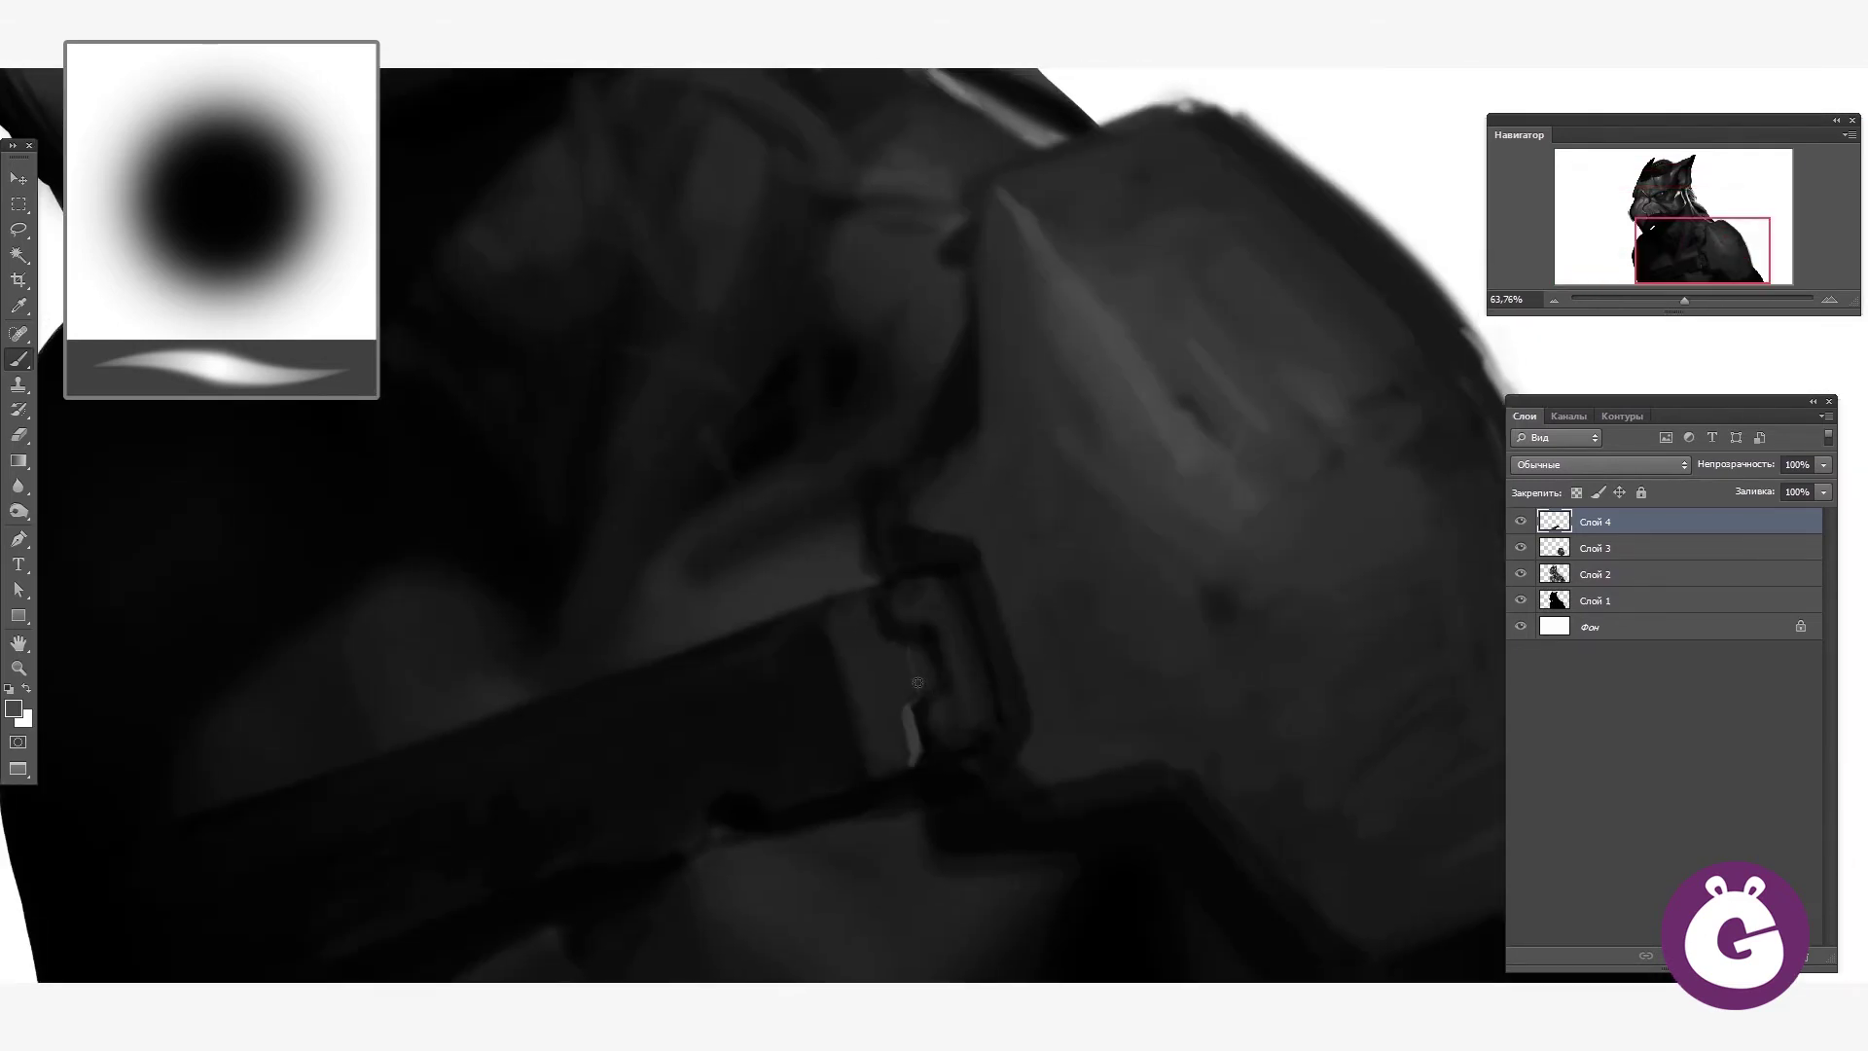
pyautogui.moveTo(987, 739); pyautogui.dragTo(950, 590)
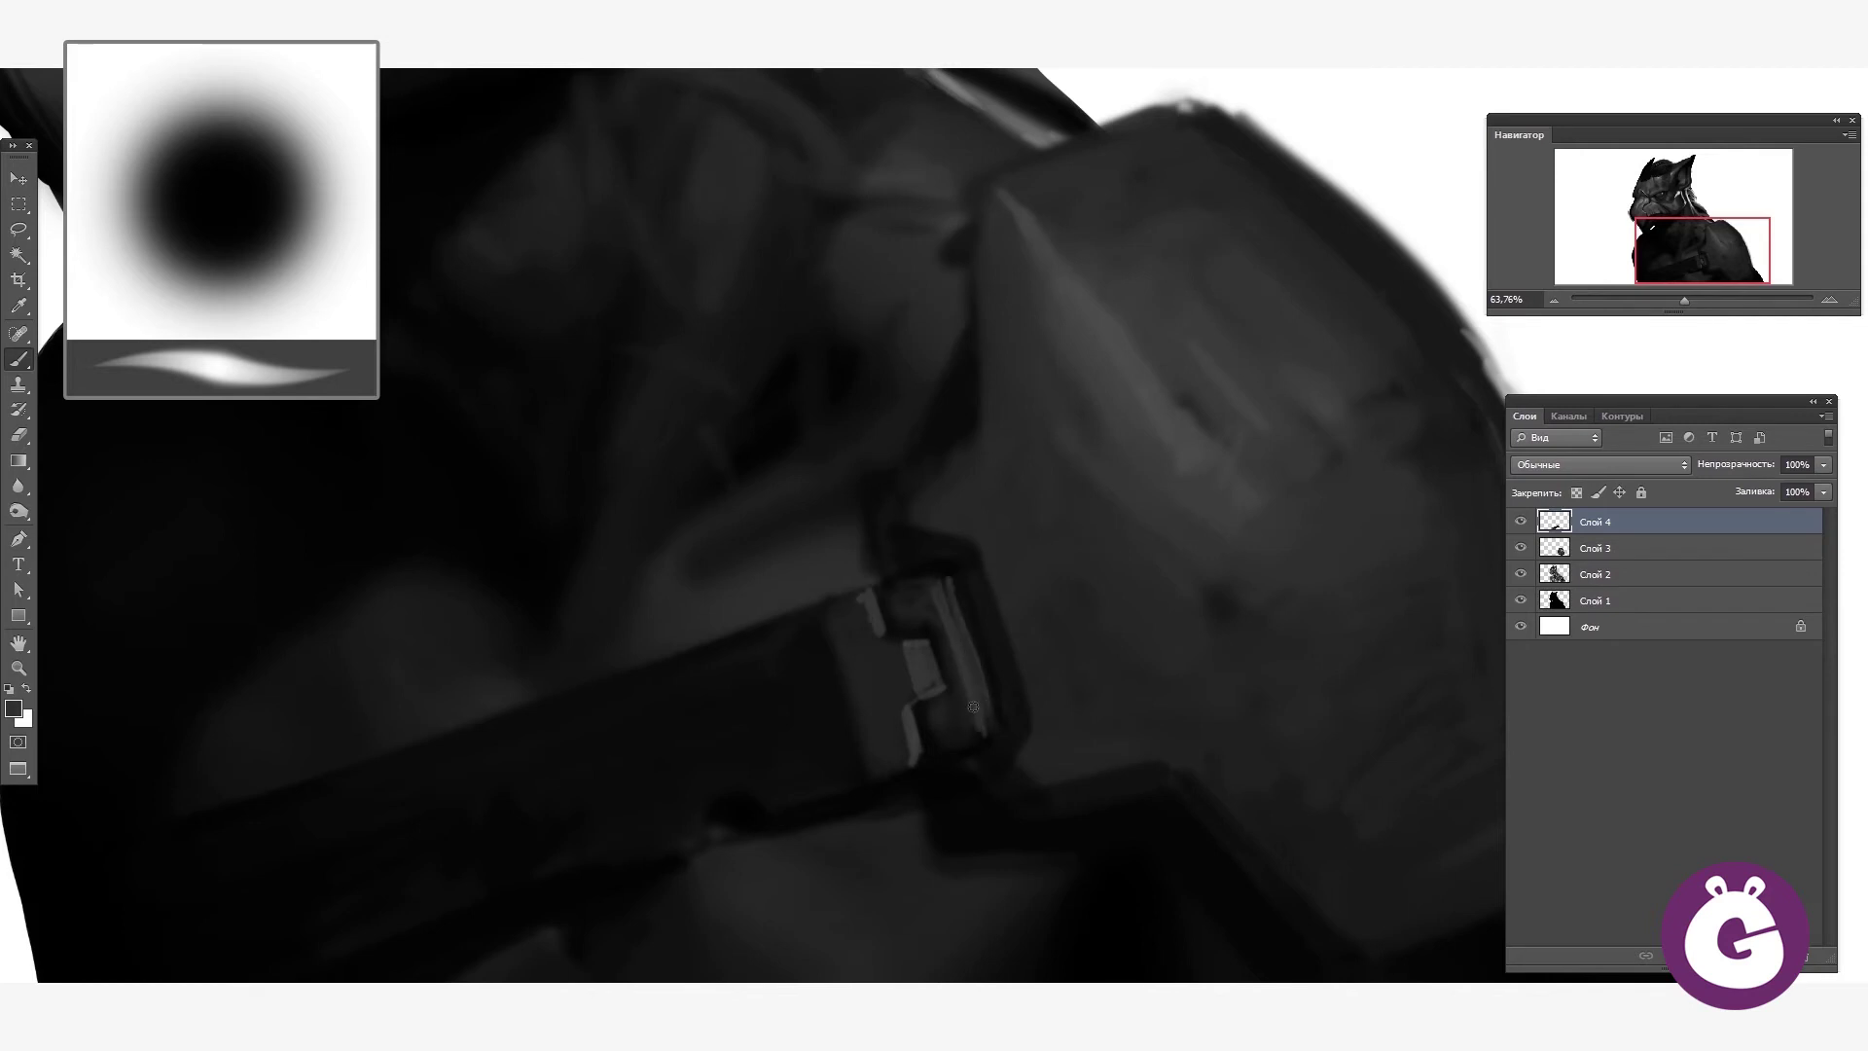
# - Paint a grey clasp frame wrapping around the strap's end, with a black slot and dark outlines
pyautogui.moveTo(1684, 301)
pyautogui.mouseDown()
pyautogui.moveTo(1664, 303)
pyautogui.moveTo(1678, 301)
pyautogui.mouseUp()
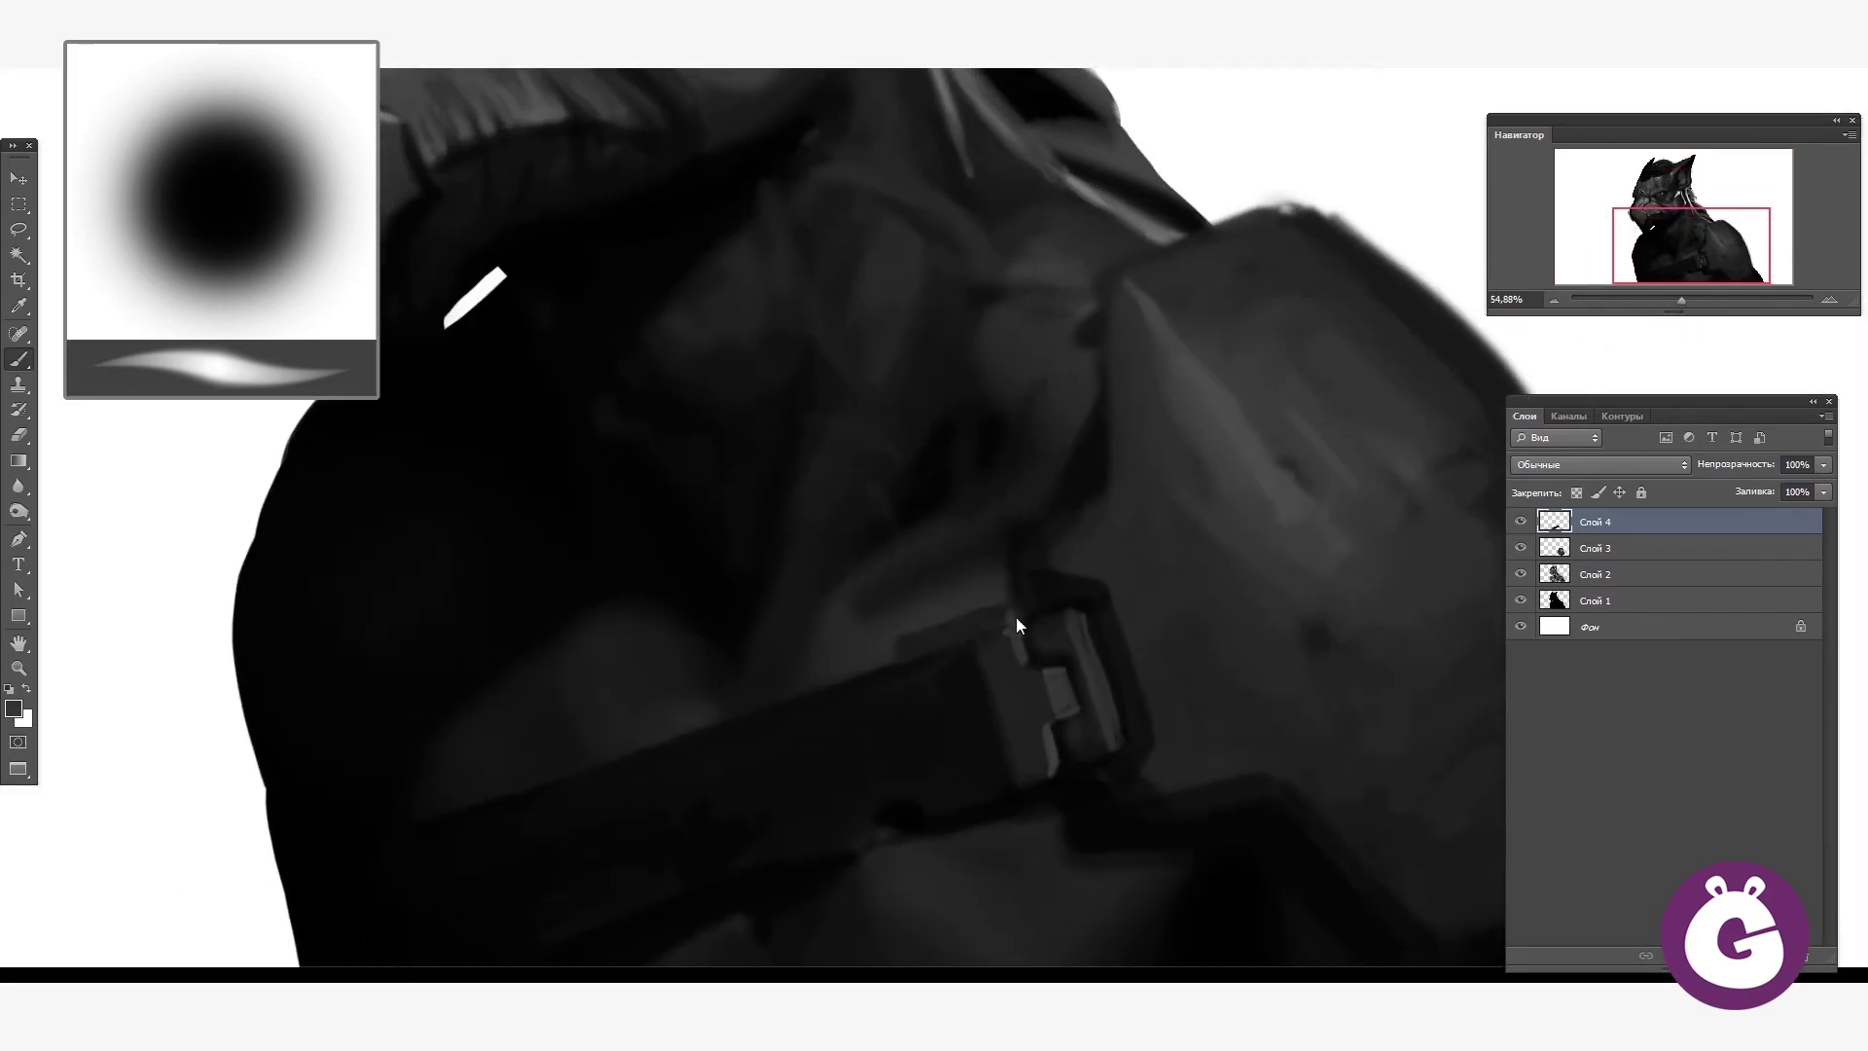
pyautogui.moveTo(1033, 791); pyautogui.dragTo(965, 819)
pyautogui.moveTo(1083, 793); pyautogui.dragTo(1083, 619)
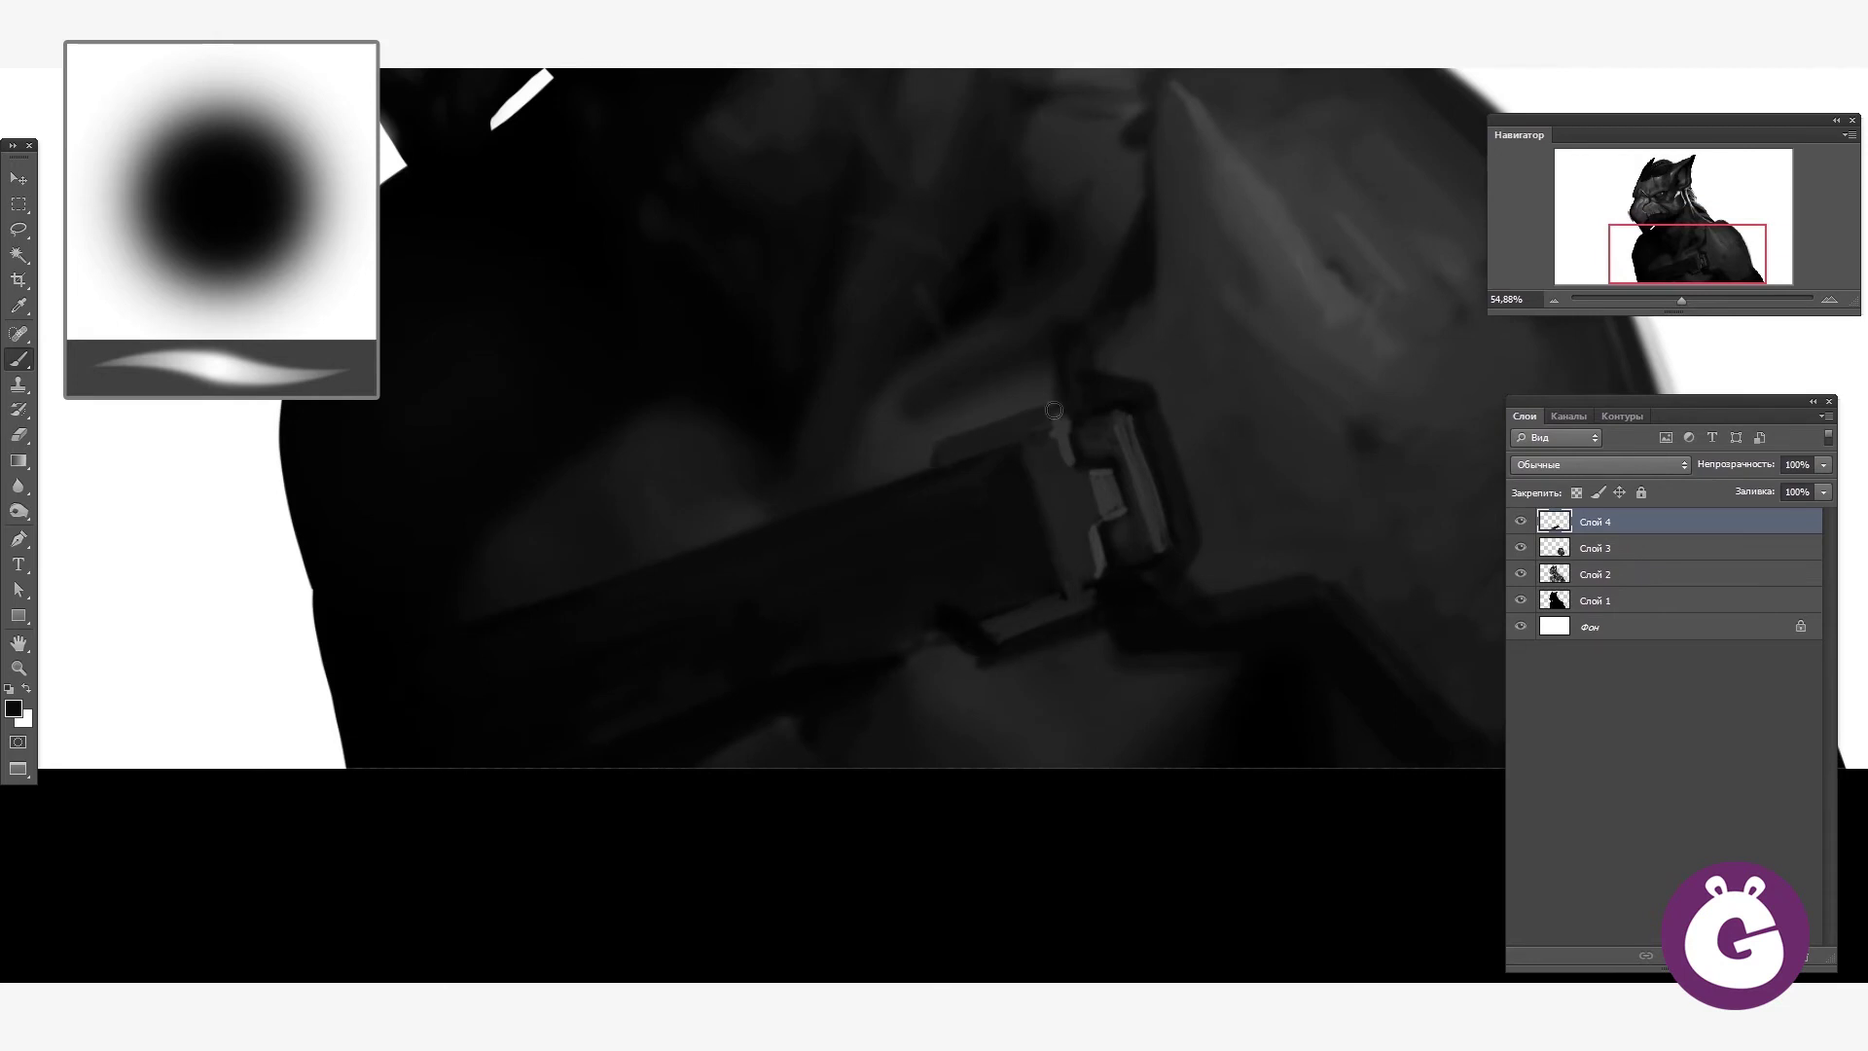
pyautogui.moveTo(1047, 457); pyautogui.dragTo(1064, 578)
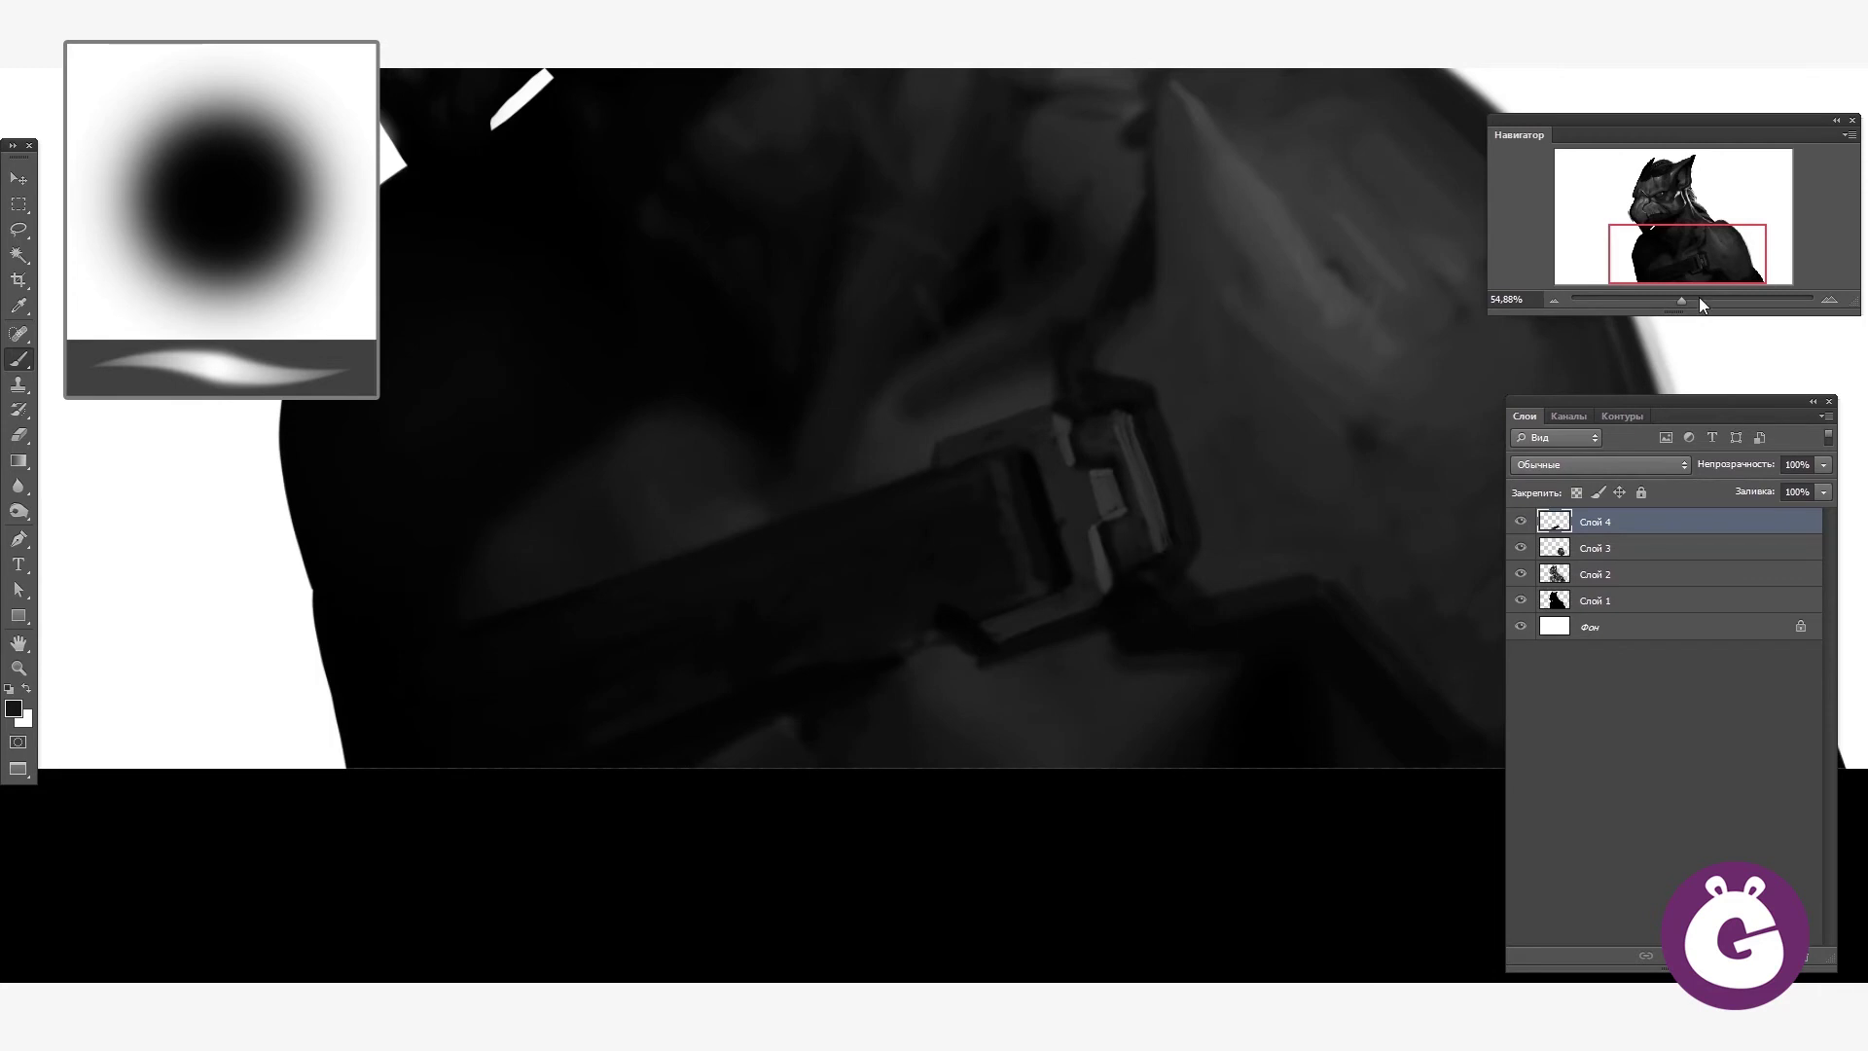
# - Brighten the edges of the buckle ring and hook and paint light scratches along the shoulder pad's front ridge
pyautogui.moveTo(1700, 305); pyautogui.dragTo(1654, 301)
pyautogui.hotkey('ctrl', '+')
pyautogui.press('x')
pyautogui.moveTo(1102, 433)
pyautogui.mouseDown()
pyautogui.moveTo(868, 415)
pyautogui.moveTo(1002, 613)
pyautogui.mouseUp()
pyautogui.keyDown('alt'); pyautogui.click(861, 381); pyautogui.keyUp('alt')
pyautogui.moveTo(1203, 860); pyautogui.dragTo(1251, 775)
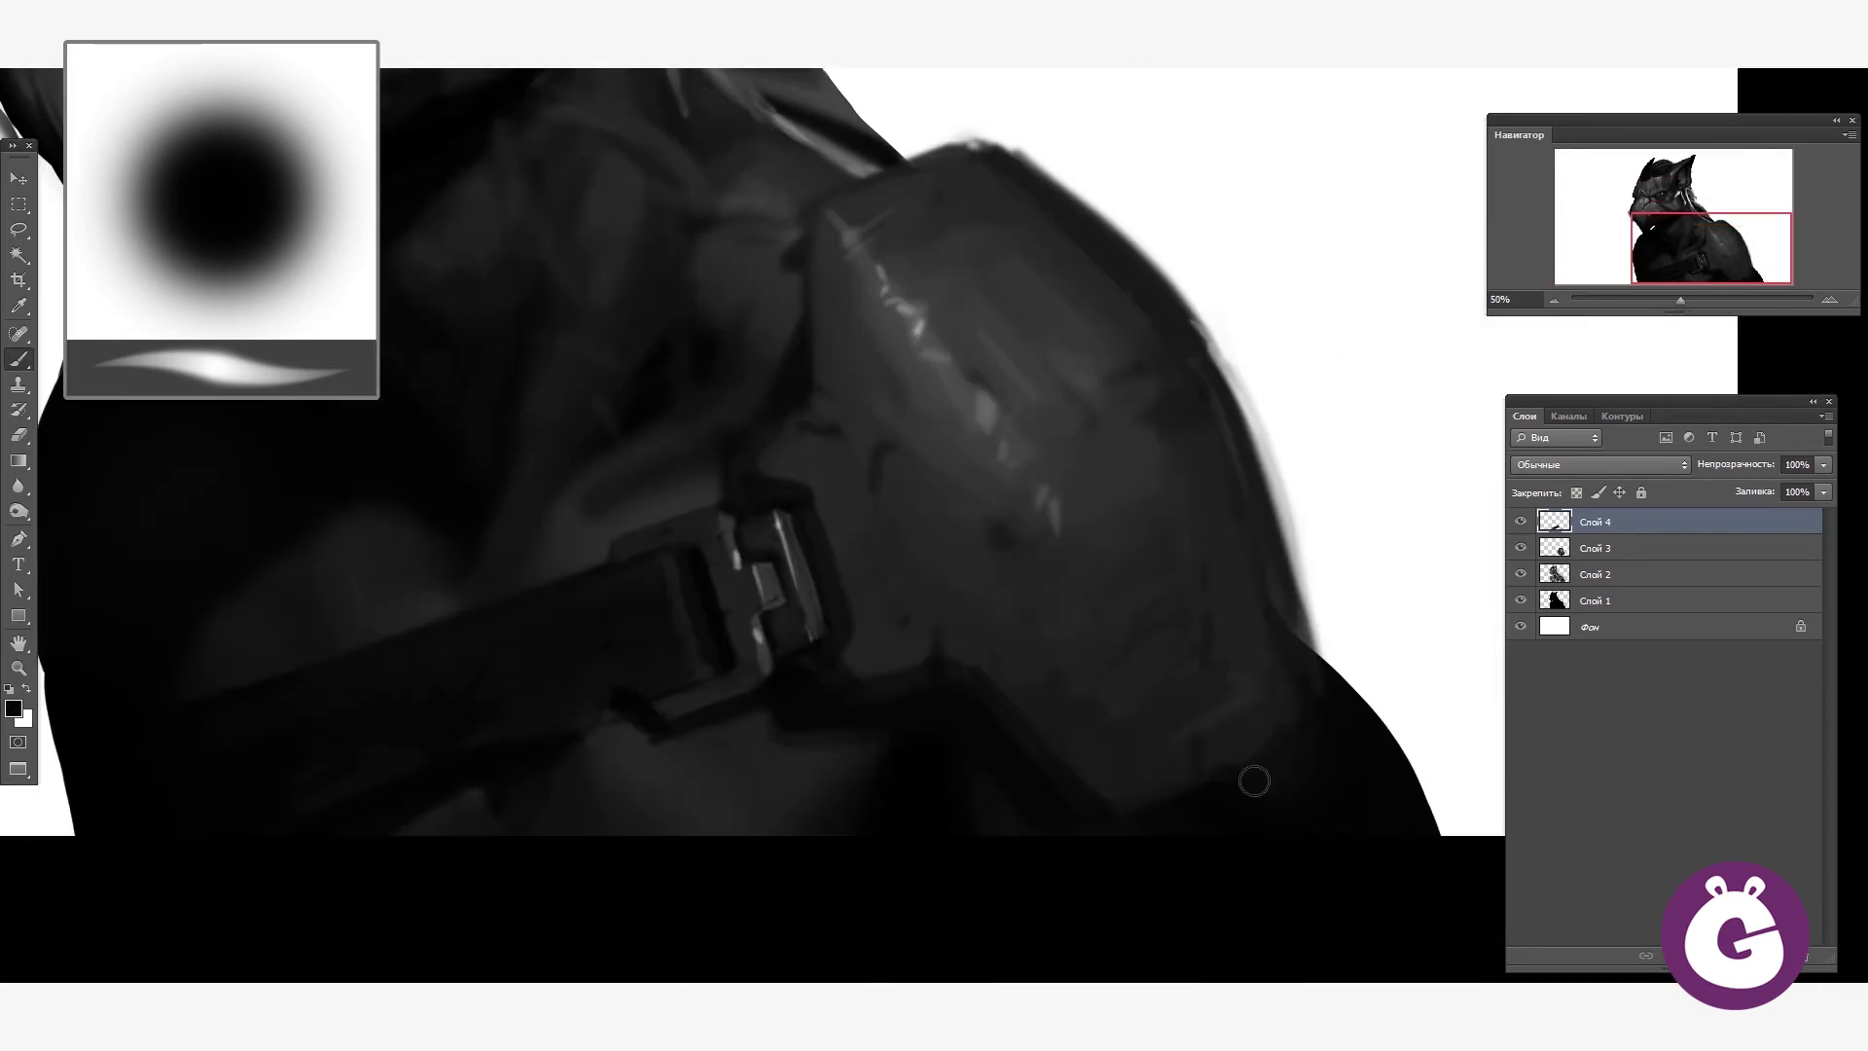
# - On a new layer, outline an inset plate on the shoulder pad in black and add dark rivet holes along its upper edge
pyautogui.hotkey('ctrl', 'shift', 'alt', 'n')
pyautogui.moveTo(854, 263)
pyautogui.mouseDown()
pyautogui.moveTo(857, 420)
pyautogui.moveTo(934, 603)
pyautogui.moveTo(1089, 681)
pyautogui.moveTo(1211, 692)
pyautogui.mouseUp()
pyautogui.scroll(-2, 1556, 363)
pyautogui.scroll(2, 876, 535)
pyautogui.keyDown('alt'); pyautogui.click(834, 425); pyautogui.keyUp('alt')
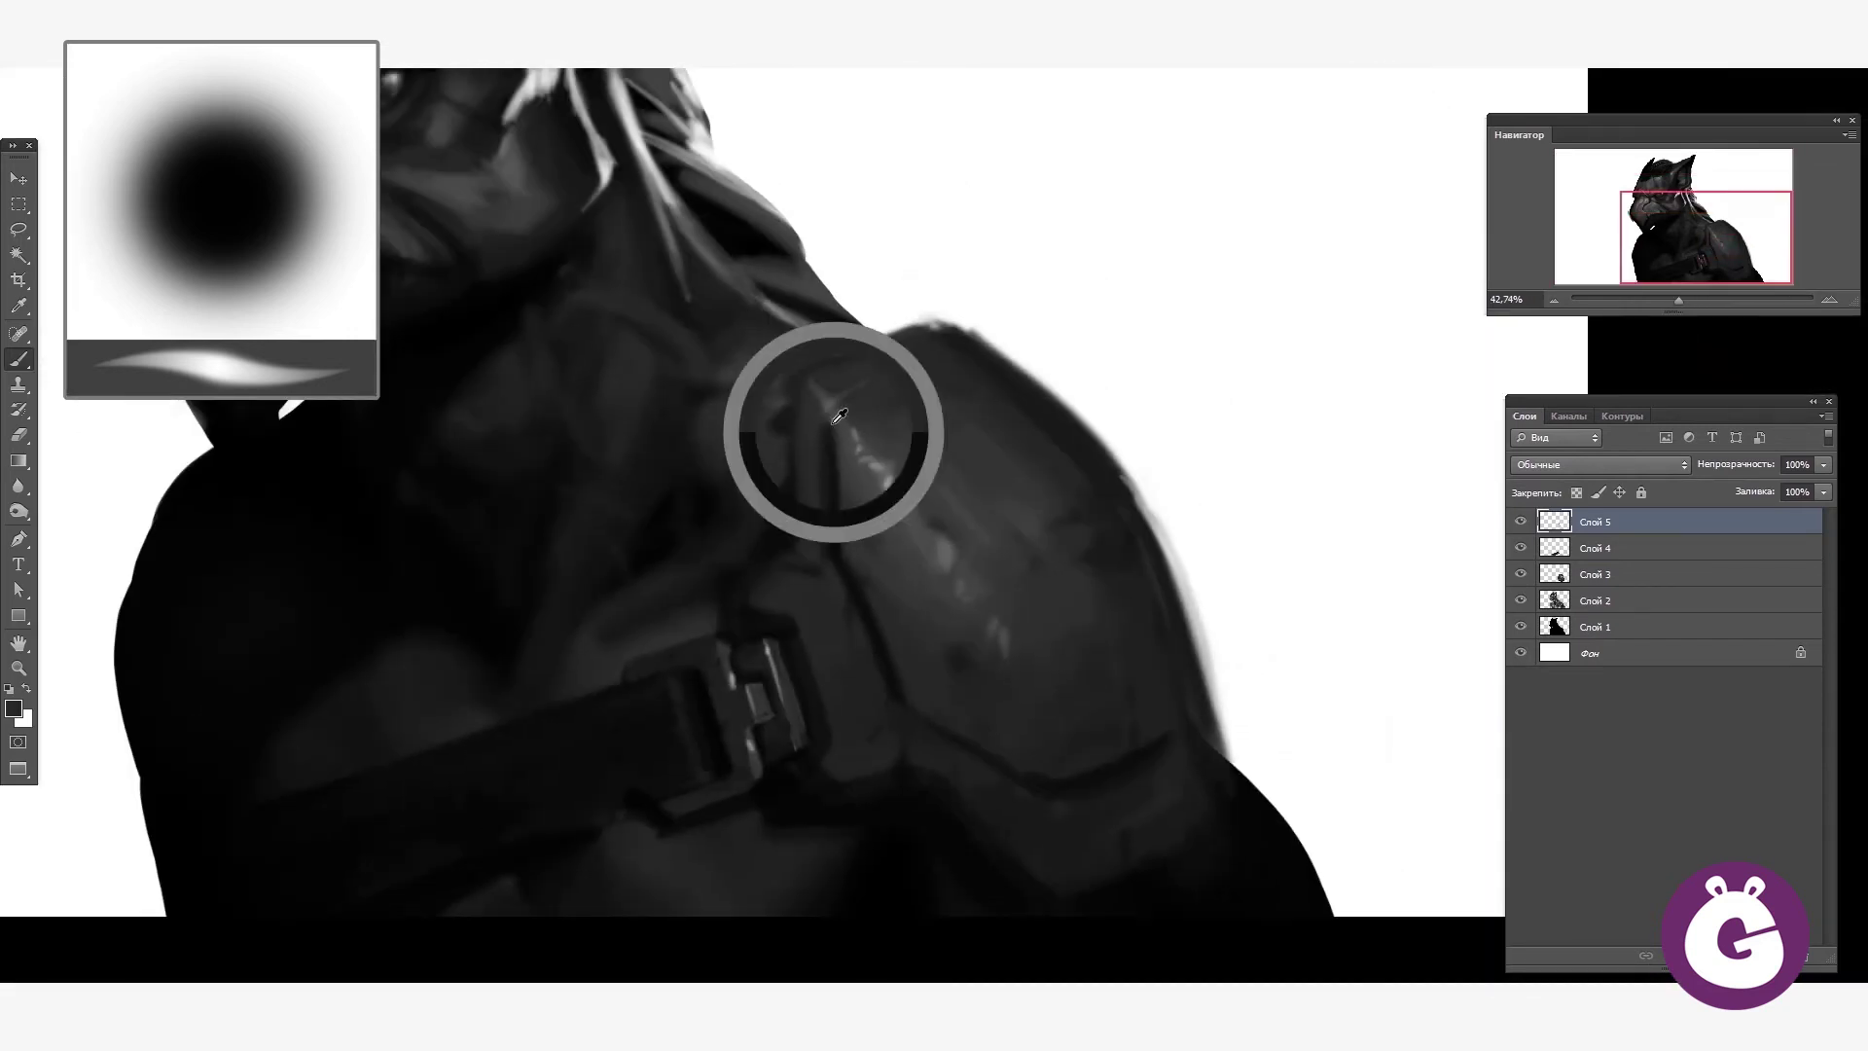
pyautogui.moveTo(973, 370); pyautogui.dragTo(948, 419)
pyautogui.keyDown('alt'); pyautogui.click(834, 534); pyautogui.keyUp('alt')
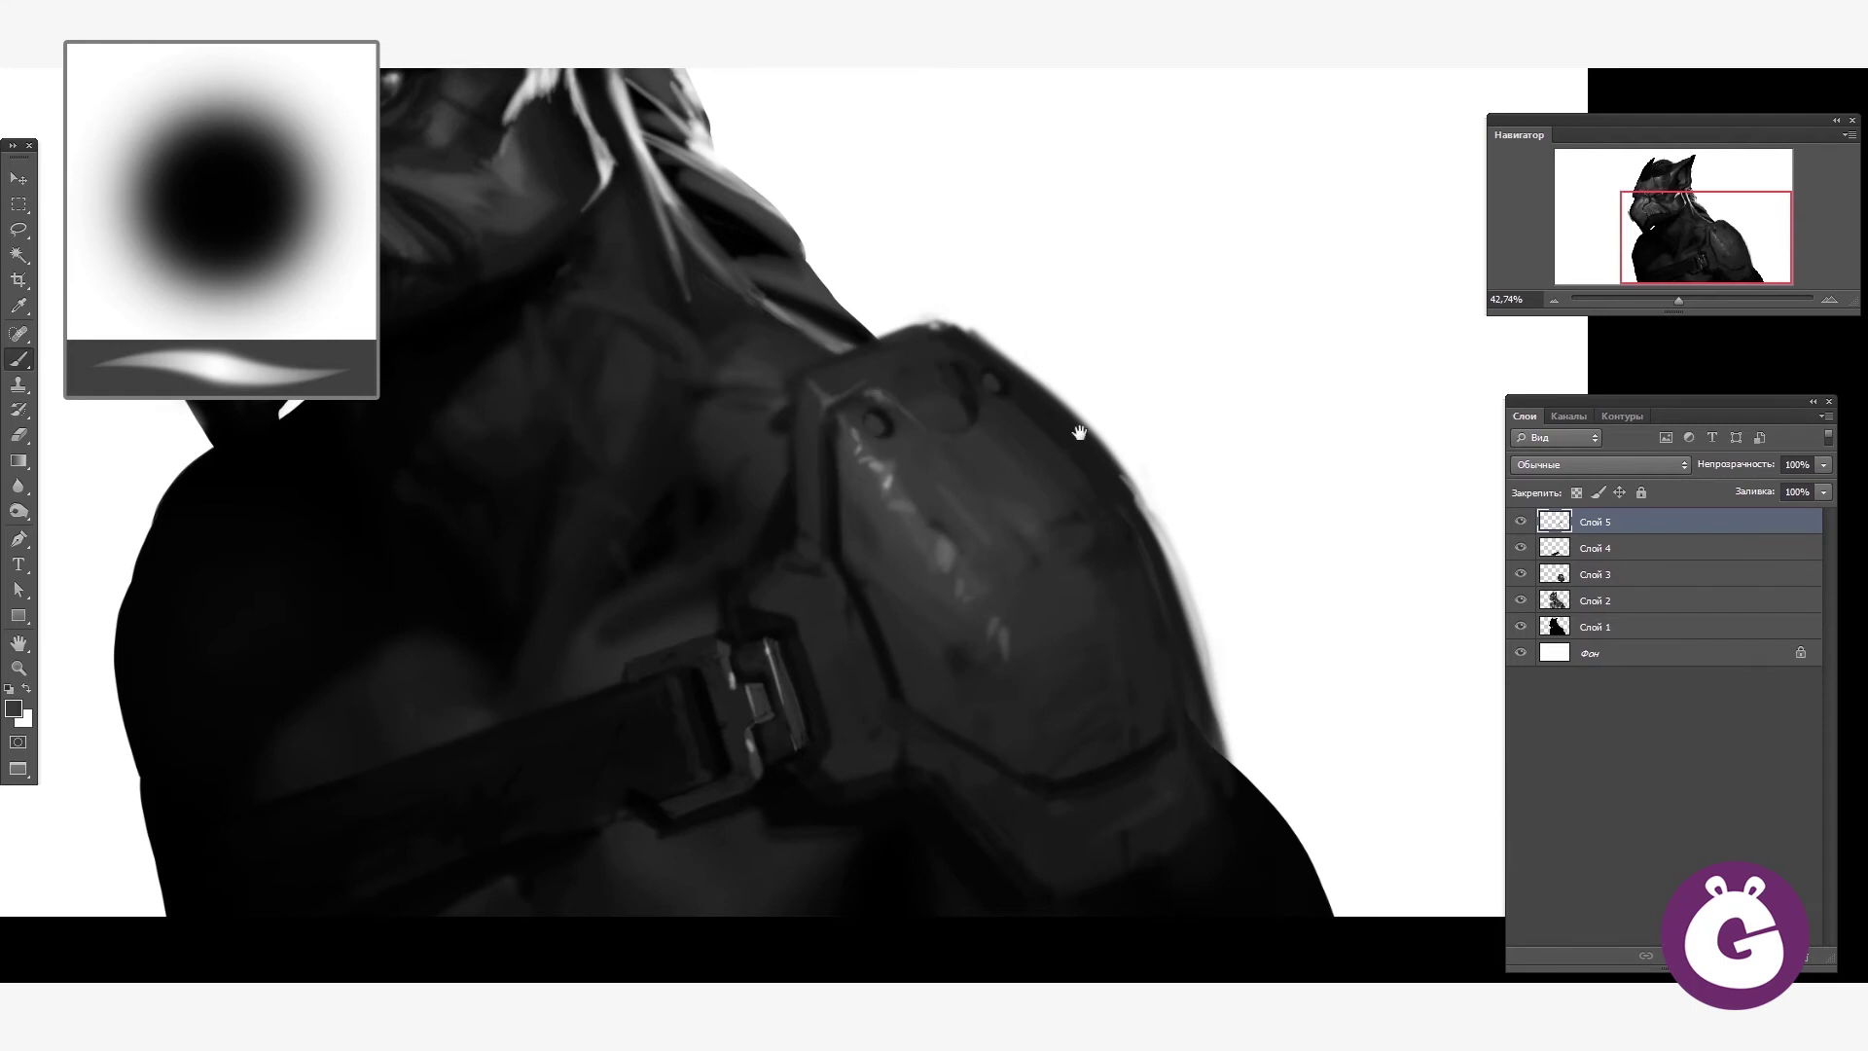
# - Refine the dark seams around the strap mount and lower pad, and merge the two newest layers into the pad layer
pyautogui.moveTo(1079, 432); pyautogui.dragTo(1106, 345)
pyautogui.keyDown('alt'); pyautogui.click(920, 604); pyautogui.keyUp('alt')
pyautogui.keyDown('alt'); pyautogui.click(902, 695); pyautogui.keyUp('alt')
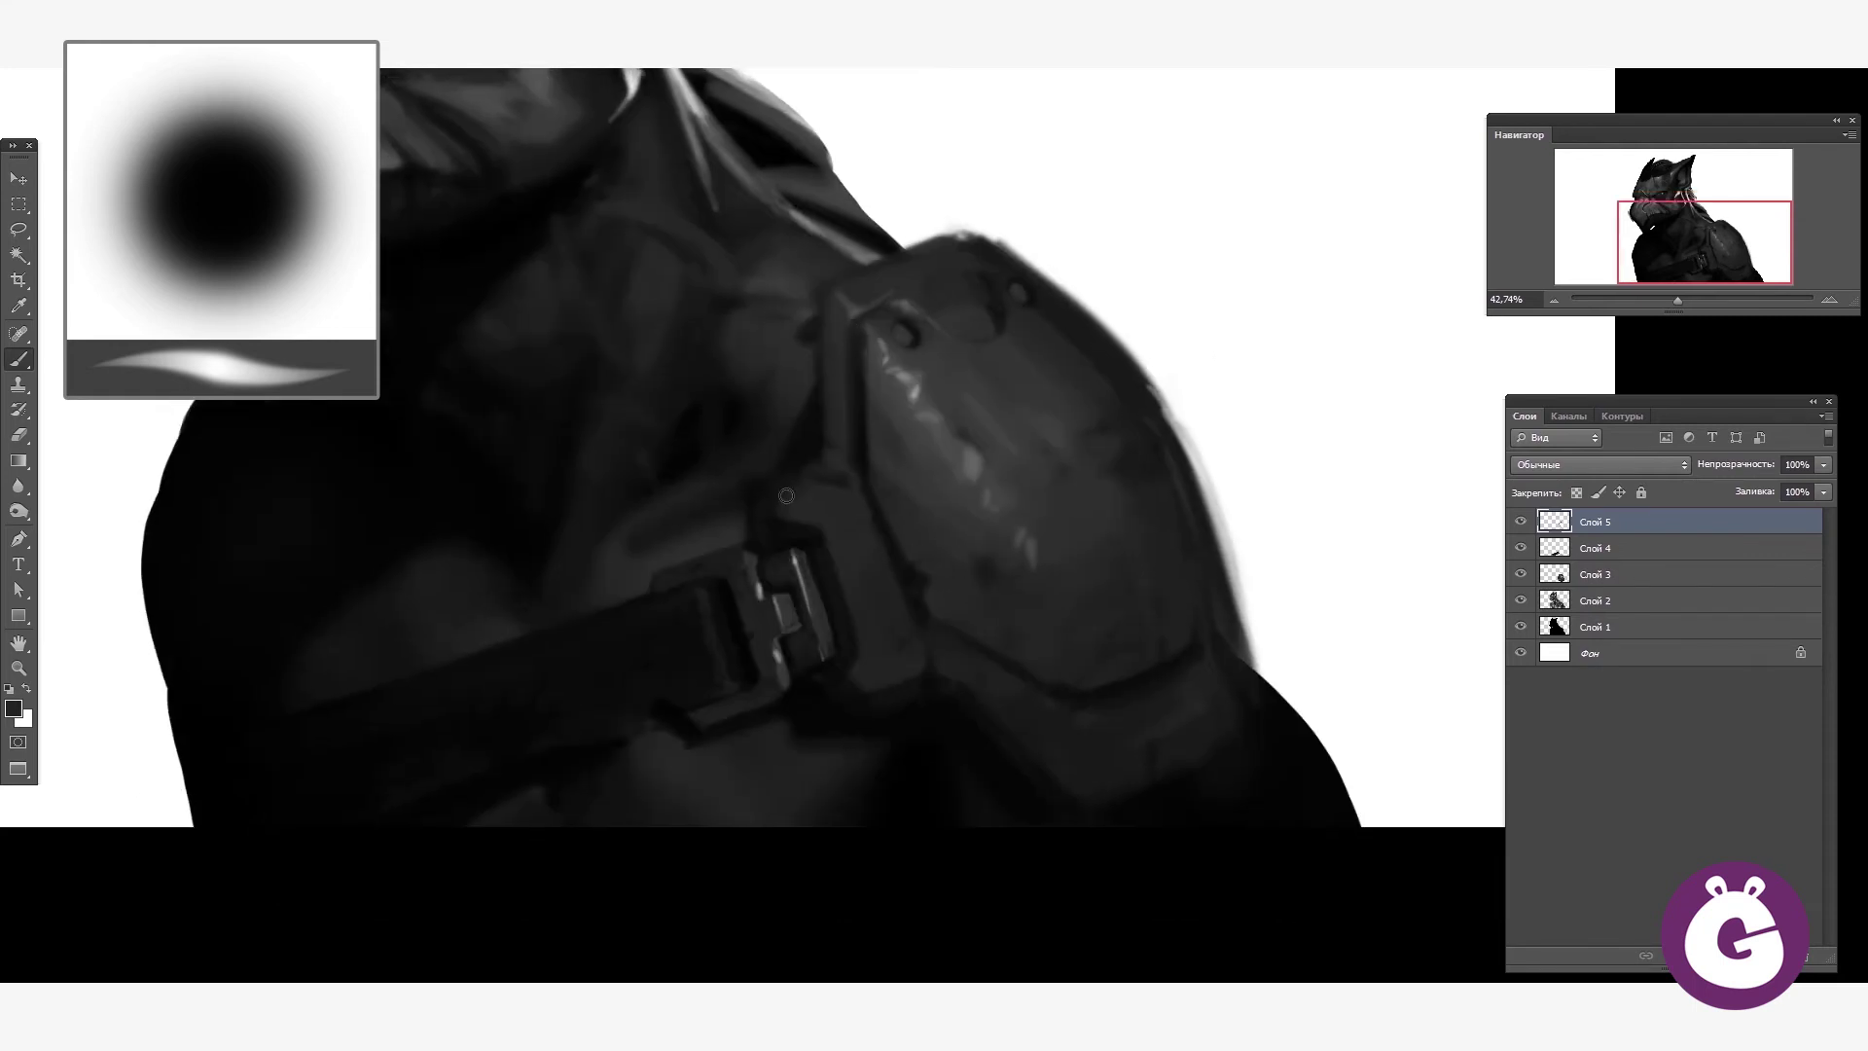
pyautogui.scroll(-3, 973, 516)
pyautogui.hotkey('ctrl', 'e')
pyautogui.hotkey('ctrl', 'e')
pyautogui.scroll(3, 1206, 603)
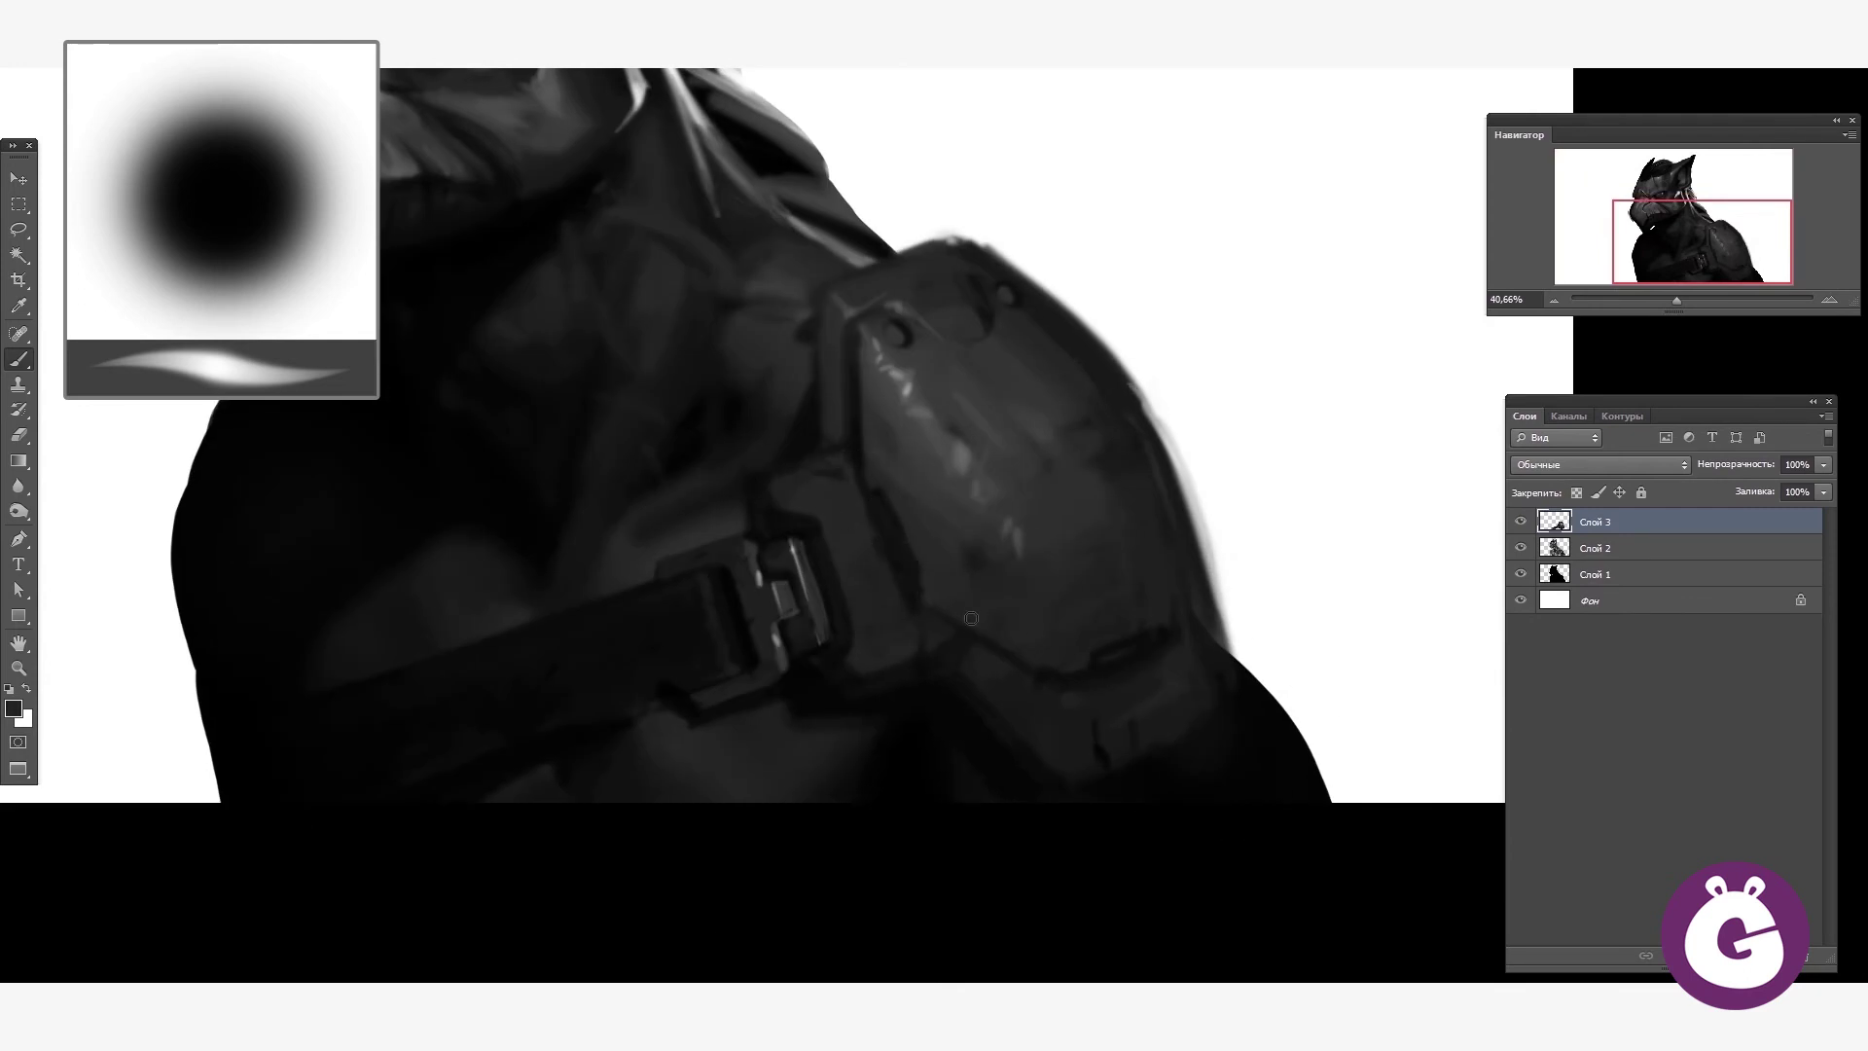
# - Paint lighter grey tones on the strap mount between the buckle and the shoulder plate
pyautogui.moveTo(940, 550); pyautogui.dragTo(923, 603)
pyautogui.moveTo(905, 506); pyautogui.dragTo(856, 623)
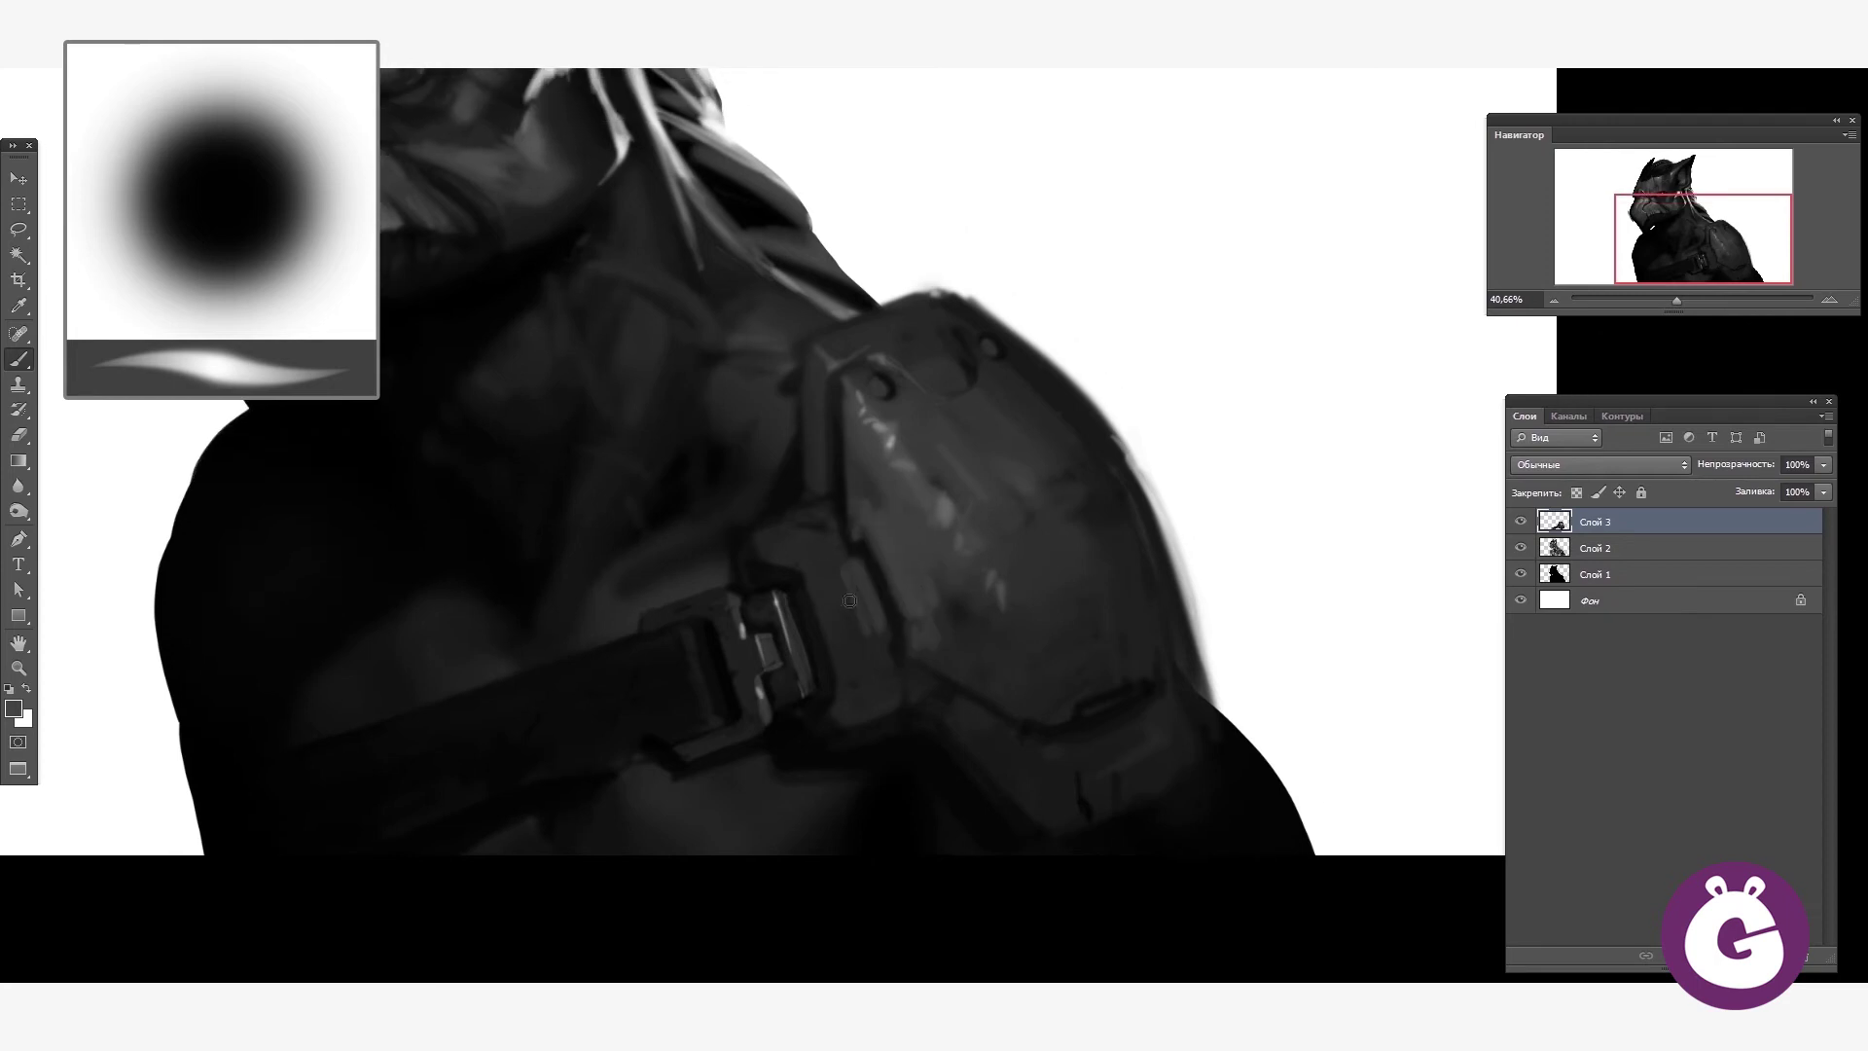
pyautogui.moveTo(847, 554)
pyautogui.mouseDown()
pyautogui.moveTo(807, 652)
pyautogui.moveTo(867, 679)
pyautogui.mouseUp()
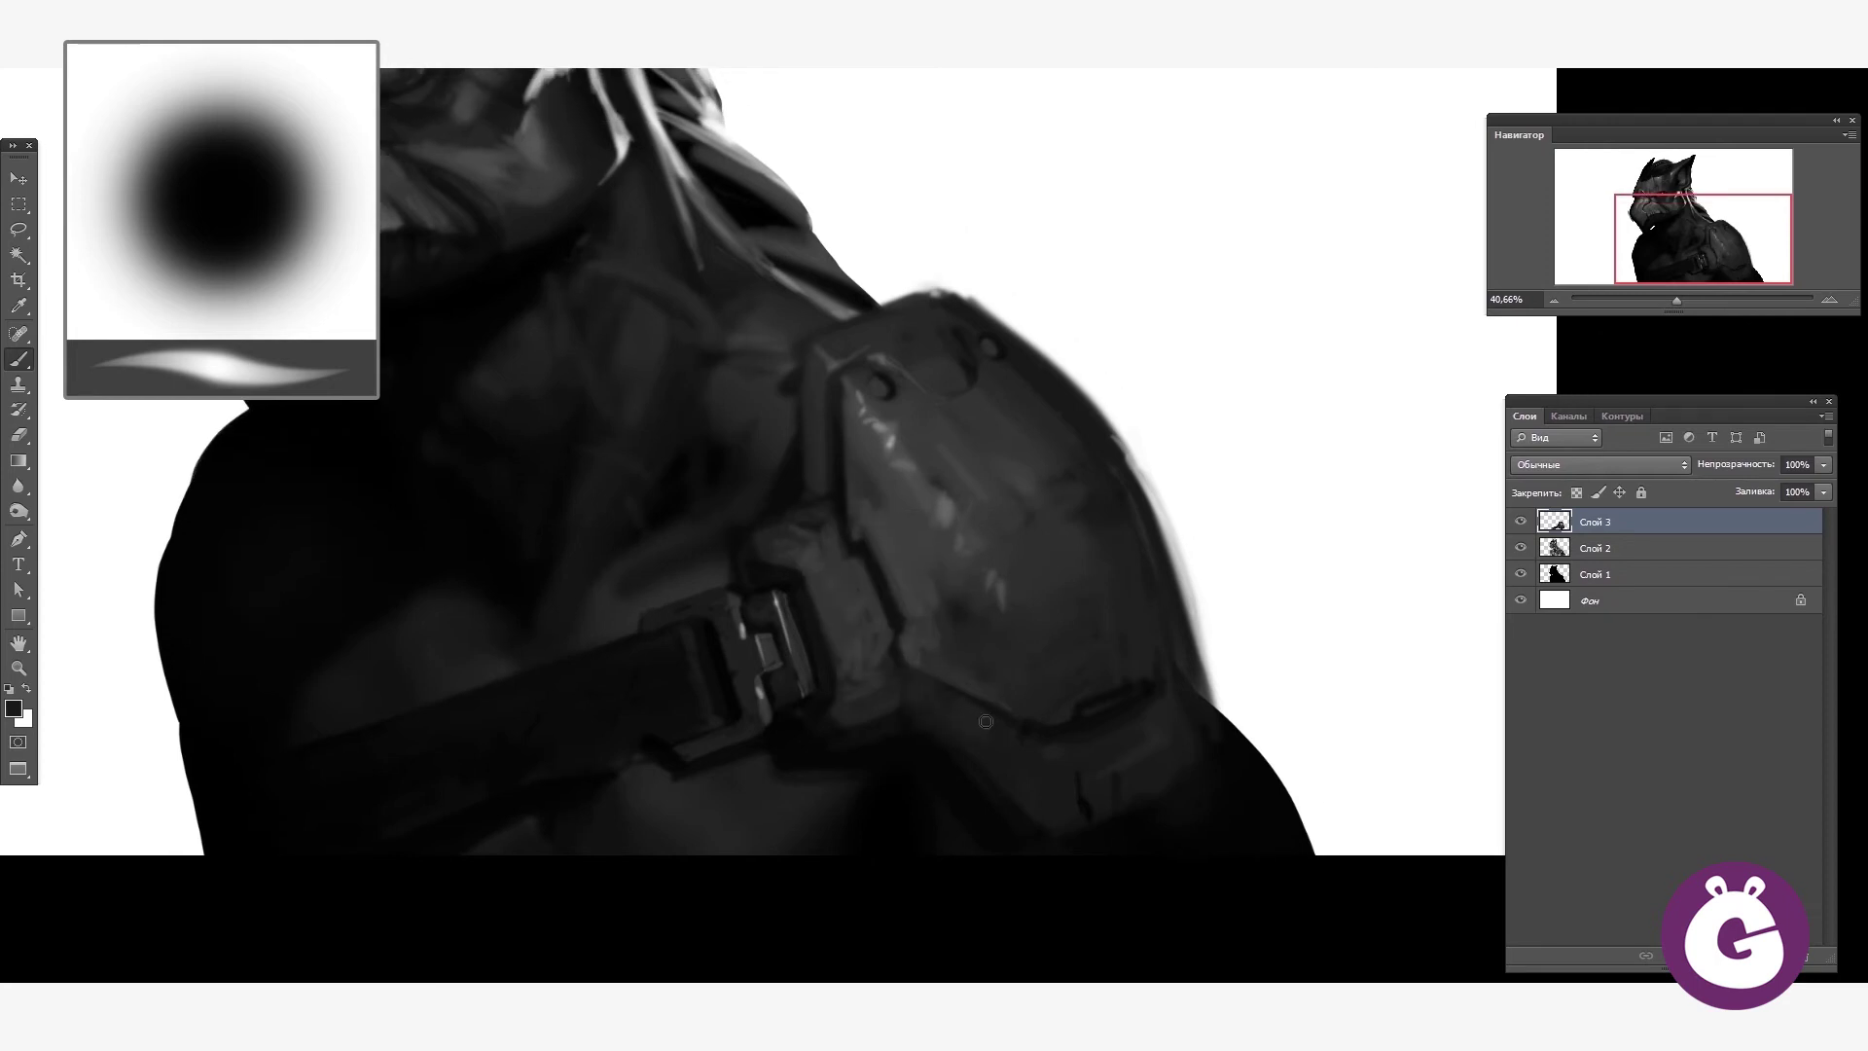
pyautogui.scroll(-3, 1376, 467)
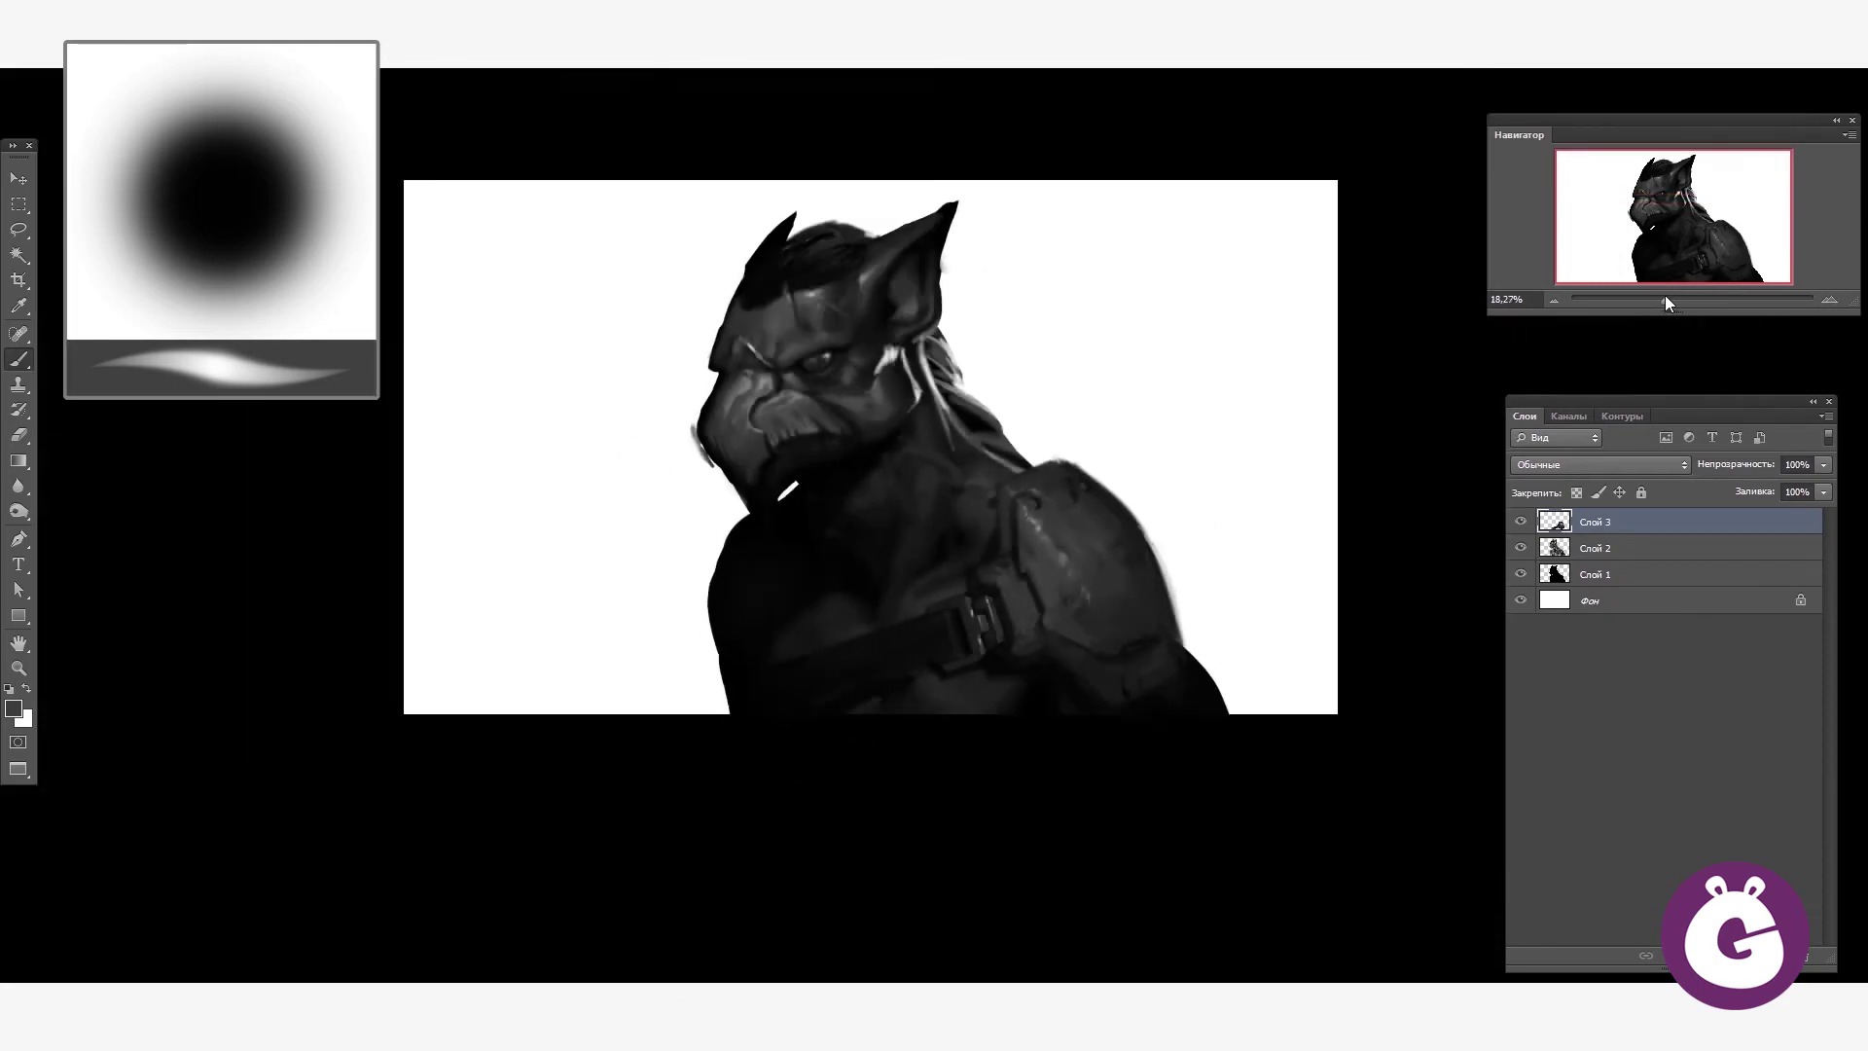
# - Merge the pad into the figure layer and block in a dark grey backpack behind the shoulder on a layer beneath it
pyautogui.moveTo(1659, 299); pyautogui.dragTo(1672, 300)
pyautogui.hotkey('ctrl', 'e')
pyautogui.moveTo(1643, 572); pyautogui.dragTo(1643, 560)
pyautogui.moveTo(950, 487)
pyautogui.mouseDown()
pyautogui.moveTo(972, 442)
pyautogui.moveTo(1261, 835)
pyautogui.moveTo(973, 428)
pyautogui.moveTo(1265, 817)
pyautogui.mouseUp()
pyautogui.press('x')
pyautogui.moveTo(1050, 506); pyautogui.dragTo(876, 370)
pyautogui.moveTo(972, 467)
pyautogui.mouseDown()
pyautogui.moveTo(943, 360)
pyautogui.moveTo(840, 351)
pyautogui.moveTo(973, 292)
pyautogui.moveTo(1002, 370)
pyautogui.moveTo(1148, 389)
pyautogui.moveTo(1293, 700)
pyautogui.mouseUp()
# - Paint a row of three dark cylinders with grey highlights down the outer side of the backpack
pyautogui.press('x')
pyautogui.press('x')
pyautogui.press('x')
pyautogui.press('x')
pyautogui.moveTo(1241, 526); pyautogui.dragTo(1294, 769)
pyautogui.press('x')
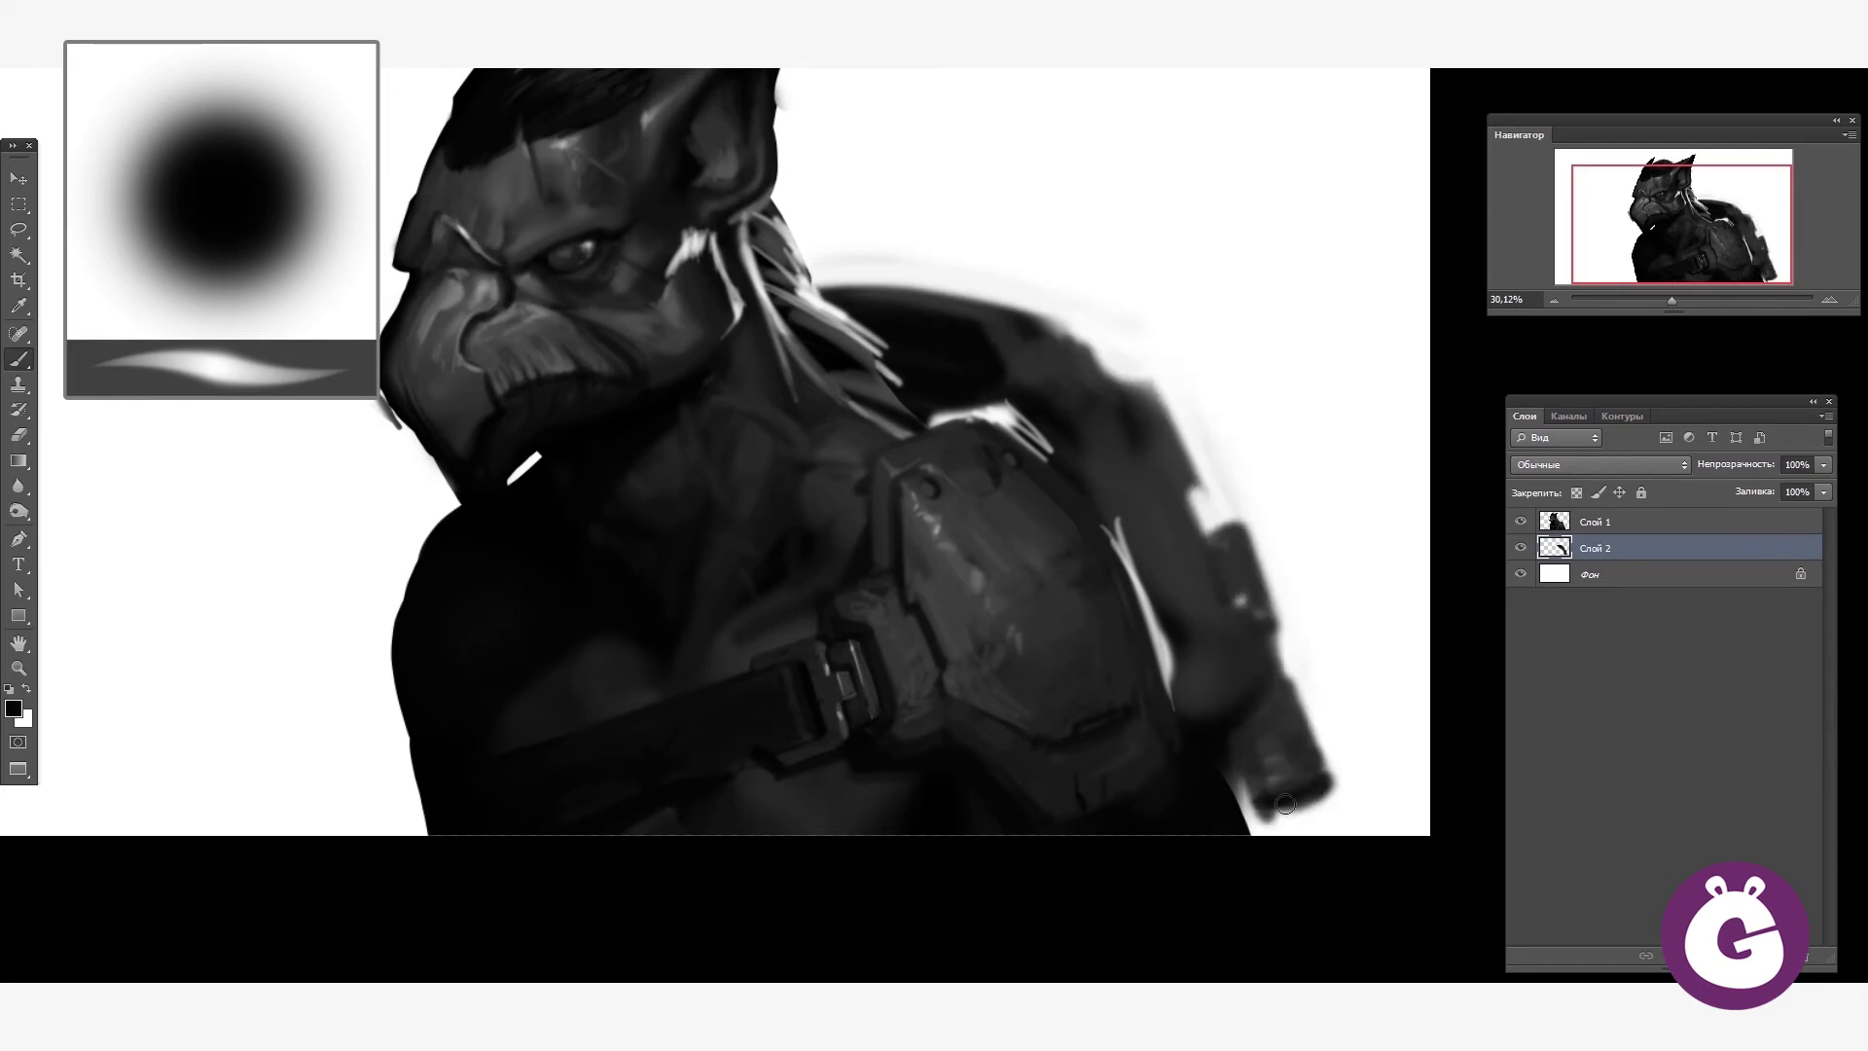
pyautogui.moveTo(1264, 700)
pyautogui.mouseDown()
pyautogui.moveTo(1231, 522)
pyautogui.moveTo(1257, 594)
pyautogui.moveTo(1247, 666)
pyautogui.moveTo(1152, 418)
pyautogui.moveTo(1173, 397)
pyautogui.moveTo(1229, 453)
pyautogui.moveTo(1170, 458)
pyautogui.moveTo(1298, 798)
pyautogui.mouseUp()
pyautogui.press('x')
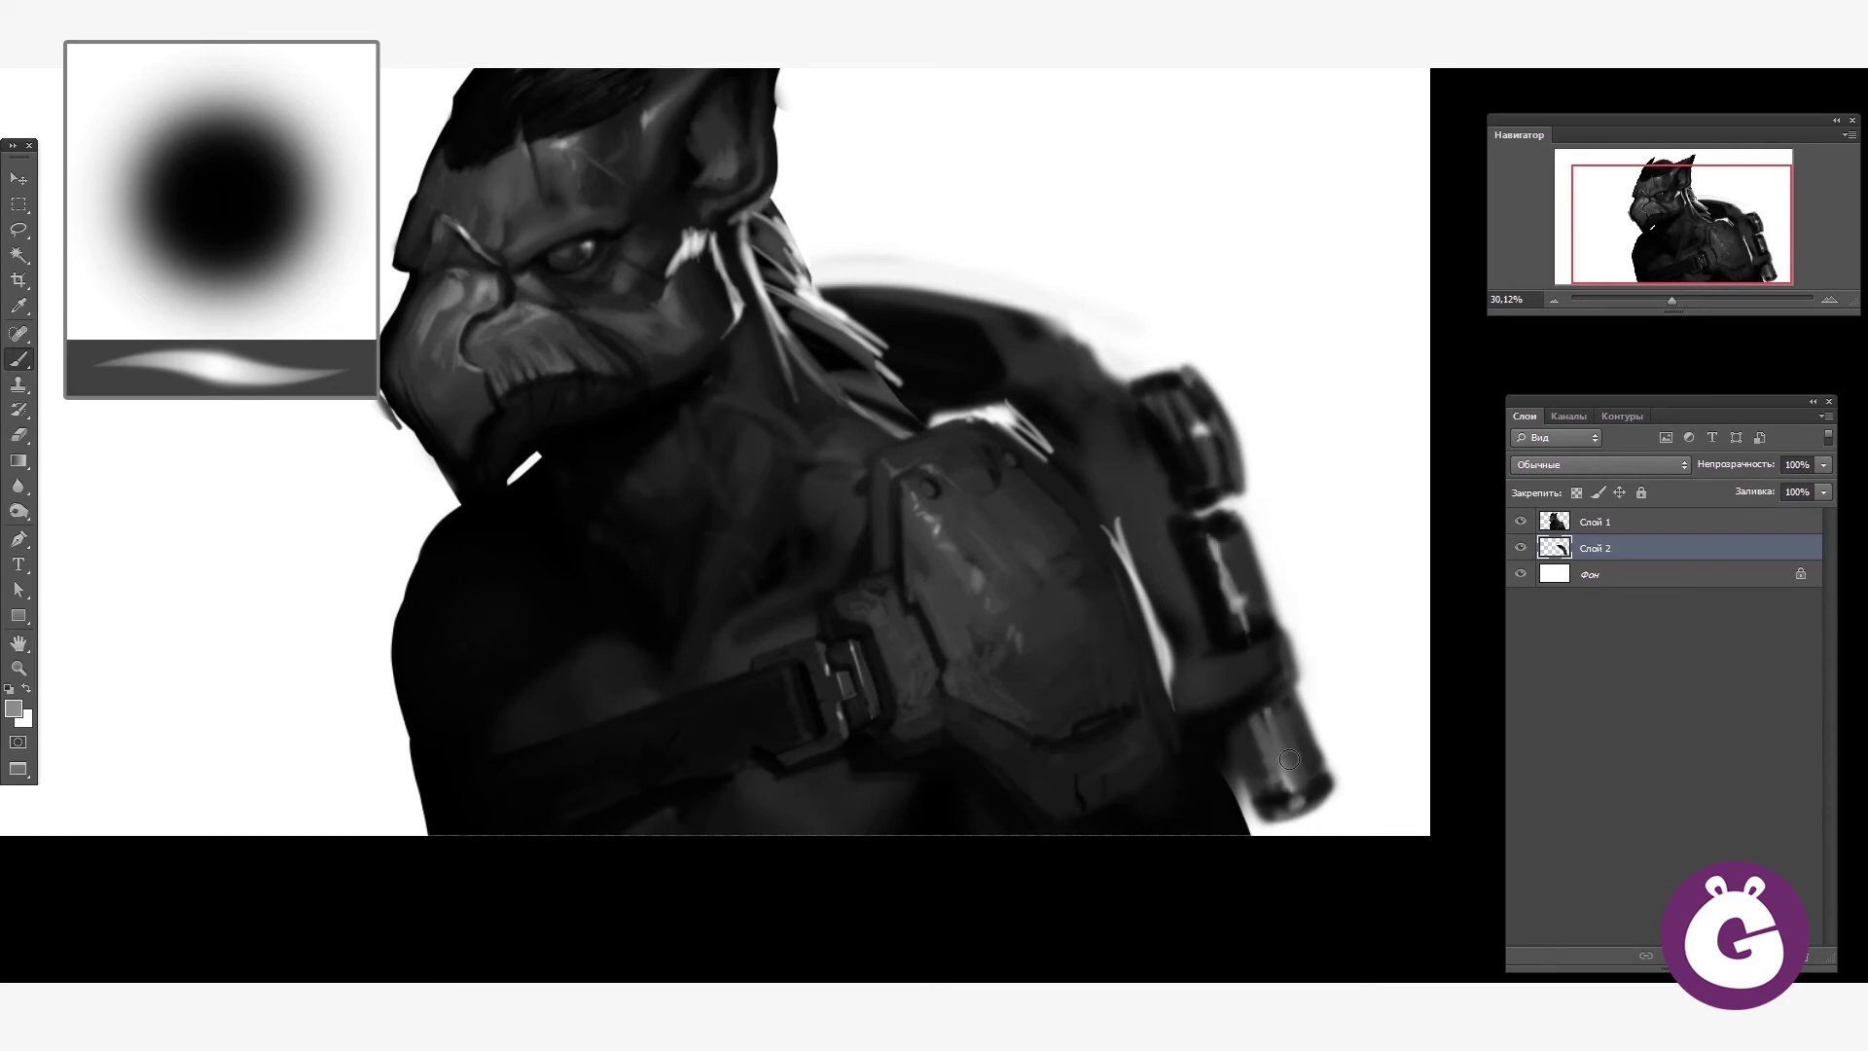
# - Darken the gaps around the cylinders and paint white highlights along the backpack's edge and the lower cylinders
pyautogui.press('x')
pyautogui.moveTo(1167, 486)
pyautogui.mouseDown()
pyautogui.moveTo(1150, 525)
pyautogui.moveTo(1119, 428)
pyautogui.mouseUp()
pyautogui.press('x')
pyautogui.moveTo(1090, 359); pyautogui.dragTo(1158, 486)
pyautogui.moveTo(1080, 350); pyautogui.dragTo(1241, 671)
pyautogui.moveTo(1245, 525); pyautogui.dragTo(1333, 807)
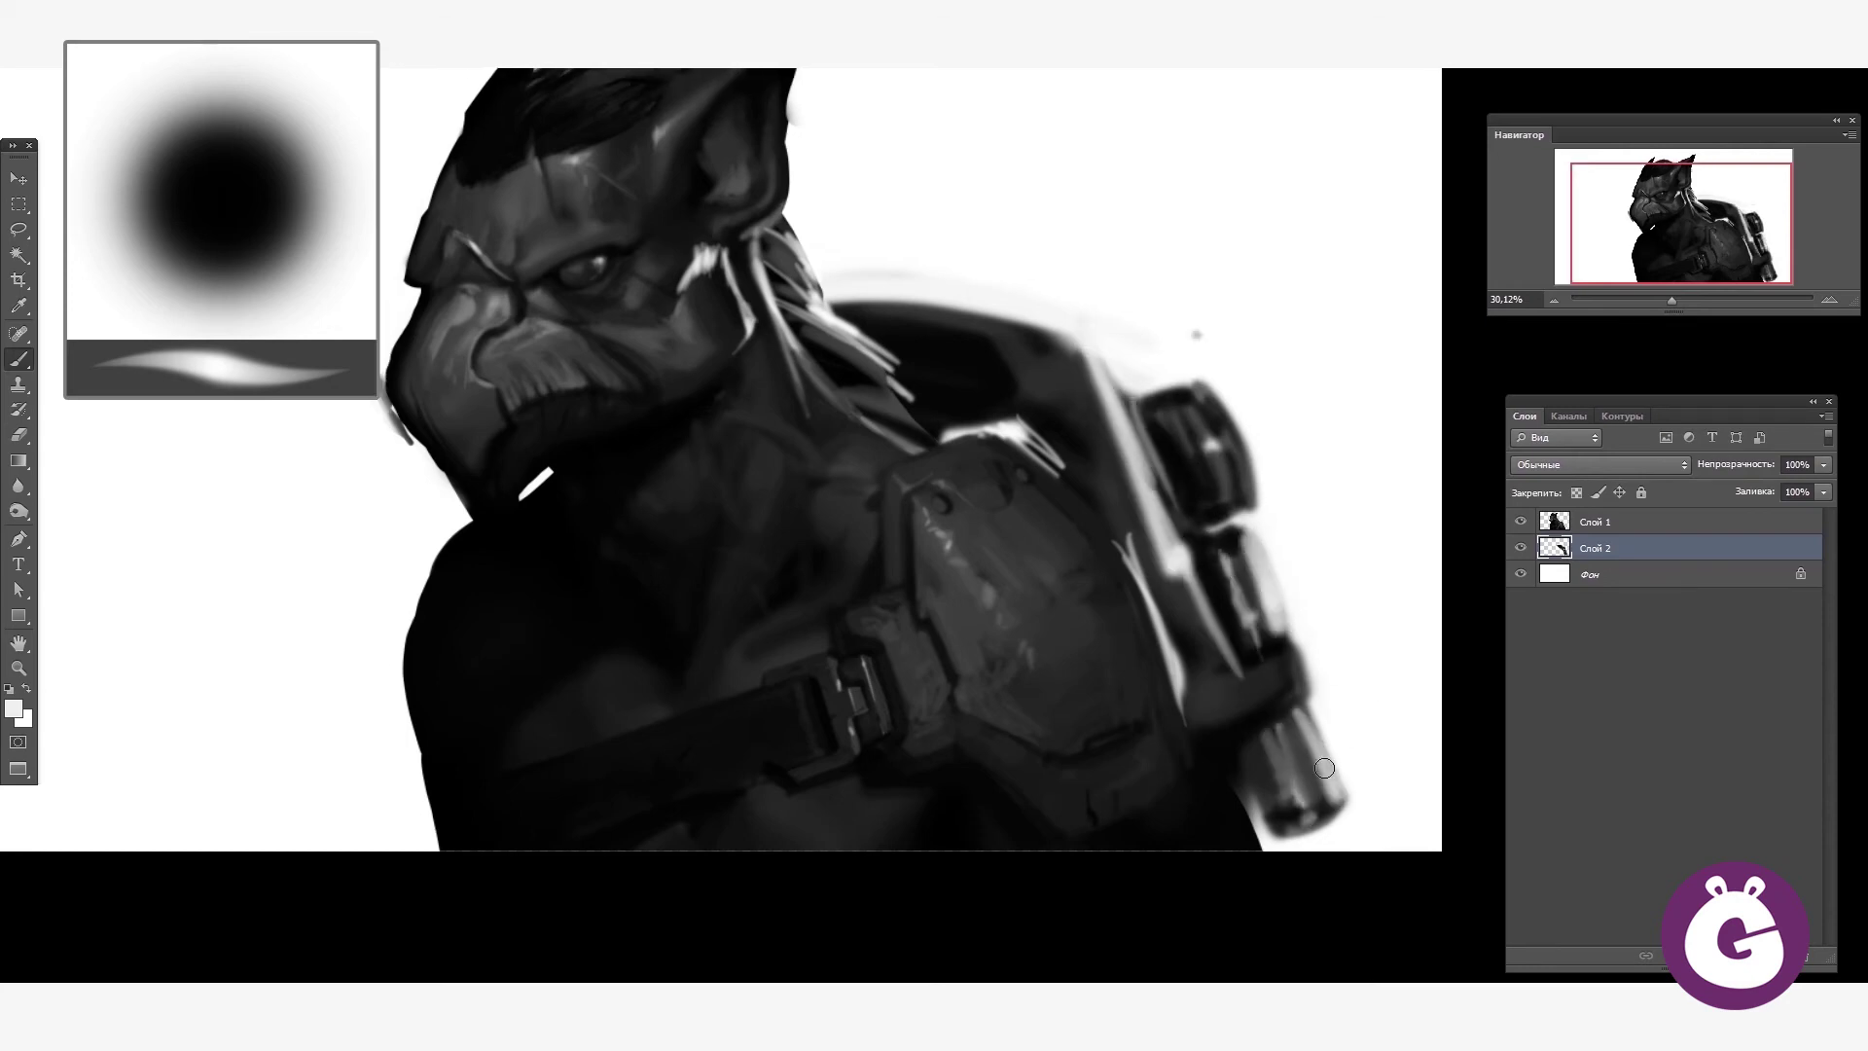
# - On a new top layer, paint a dark grey curved handle rising from the backpack behind the creature's ear
pyautogui.moveTo(856, 306)
pyautogui.mouseDown()
pyautogui.moveTo(1080, 366)
pyautogui.moveTo(1001, 425)
pyautogui.moveTo(875, 170)
pyautogui.mouseUp()
pyautogui.scroll(-3, 1080, 366)
pyautogui.scroll(2, 1021, 409)
pyautogui.keyDown('alt'); pyautogui.click(959, 407); pyautogui.keyUp('alt')
pyautogui.moveTo(910, 335); pyautogui.dragTo(864, 146)
pyautogui.moveTo(876, 195)
pyautogui.mouseDown()
pyautogui.moveTo(907, 259)
pyautogui.moveTo(890, 204)
pyautogui.mouseUp()
pyautogui.hotkey('ctrl', 'shift', 'alt', 'n')
pyautogui.moveTo(890, 272); pyautogui.dragTo(905, 205)
pyautogui.moveTo(924, 205); pyautogui.dragTo(973, 428)
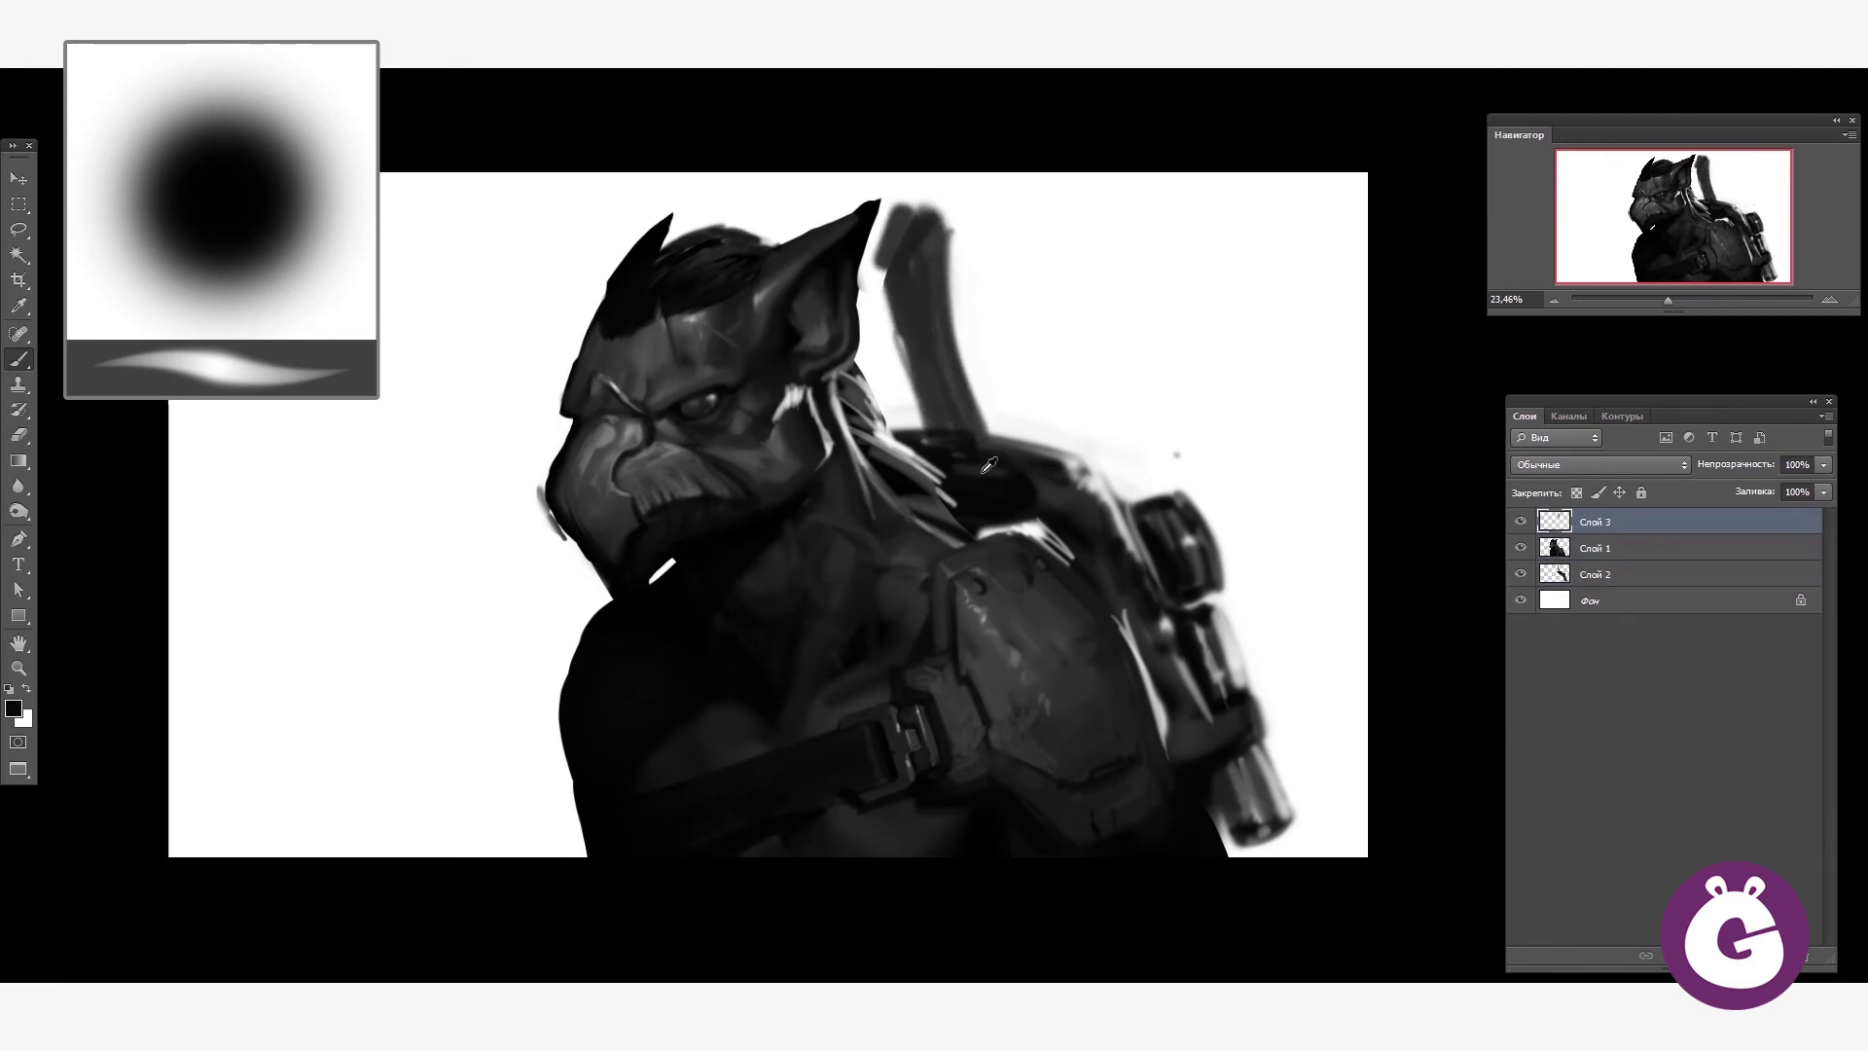
# - Shape the handle with a rounded knob at its upper end and darker shading along the grip
pyautogui.moveTo(895, 262); pyautogui.dragTo(934, 428)
pyautogui.moveTo(963, 223); pyautogui.dragTo(982, 447)
pyautogui.moveTo(905, 214)
pyautogui.mouseDown()
pyautogui.moveTo(899, 359)
pyautogui.moveTo(912, 405)
pyautogui.moveTo(919, 249)
pyautogui.moveTo(944, 286)
pyautogui.moveTo(964, 242)
pyautogui.moveTo(956, 363)
pyautogui.moveTo(905, 216)
pyautogui.mouseUp()
pyautogui.keyDown('alt'); pyautogui.click(973, 224); pyautogui.keyUp('alt')
pyautogui.press('x')
# - Paint light fold strokes around the handle's base and across the upper part of the backpack
pyautogui.moveTo(1011, 428); pyautogui.dragTo(929, 484)
pyautogui.moveTo(1022, 453); pyautogui.dragTo(973, 521)
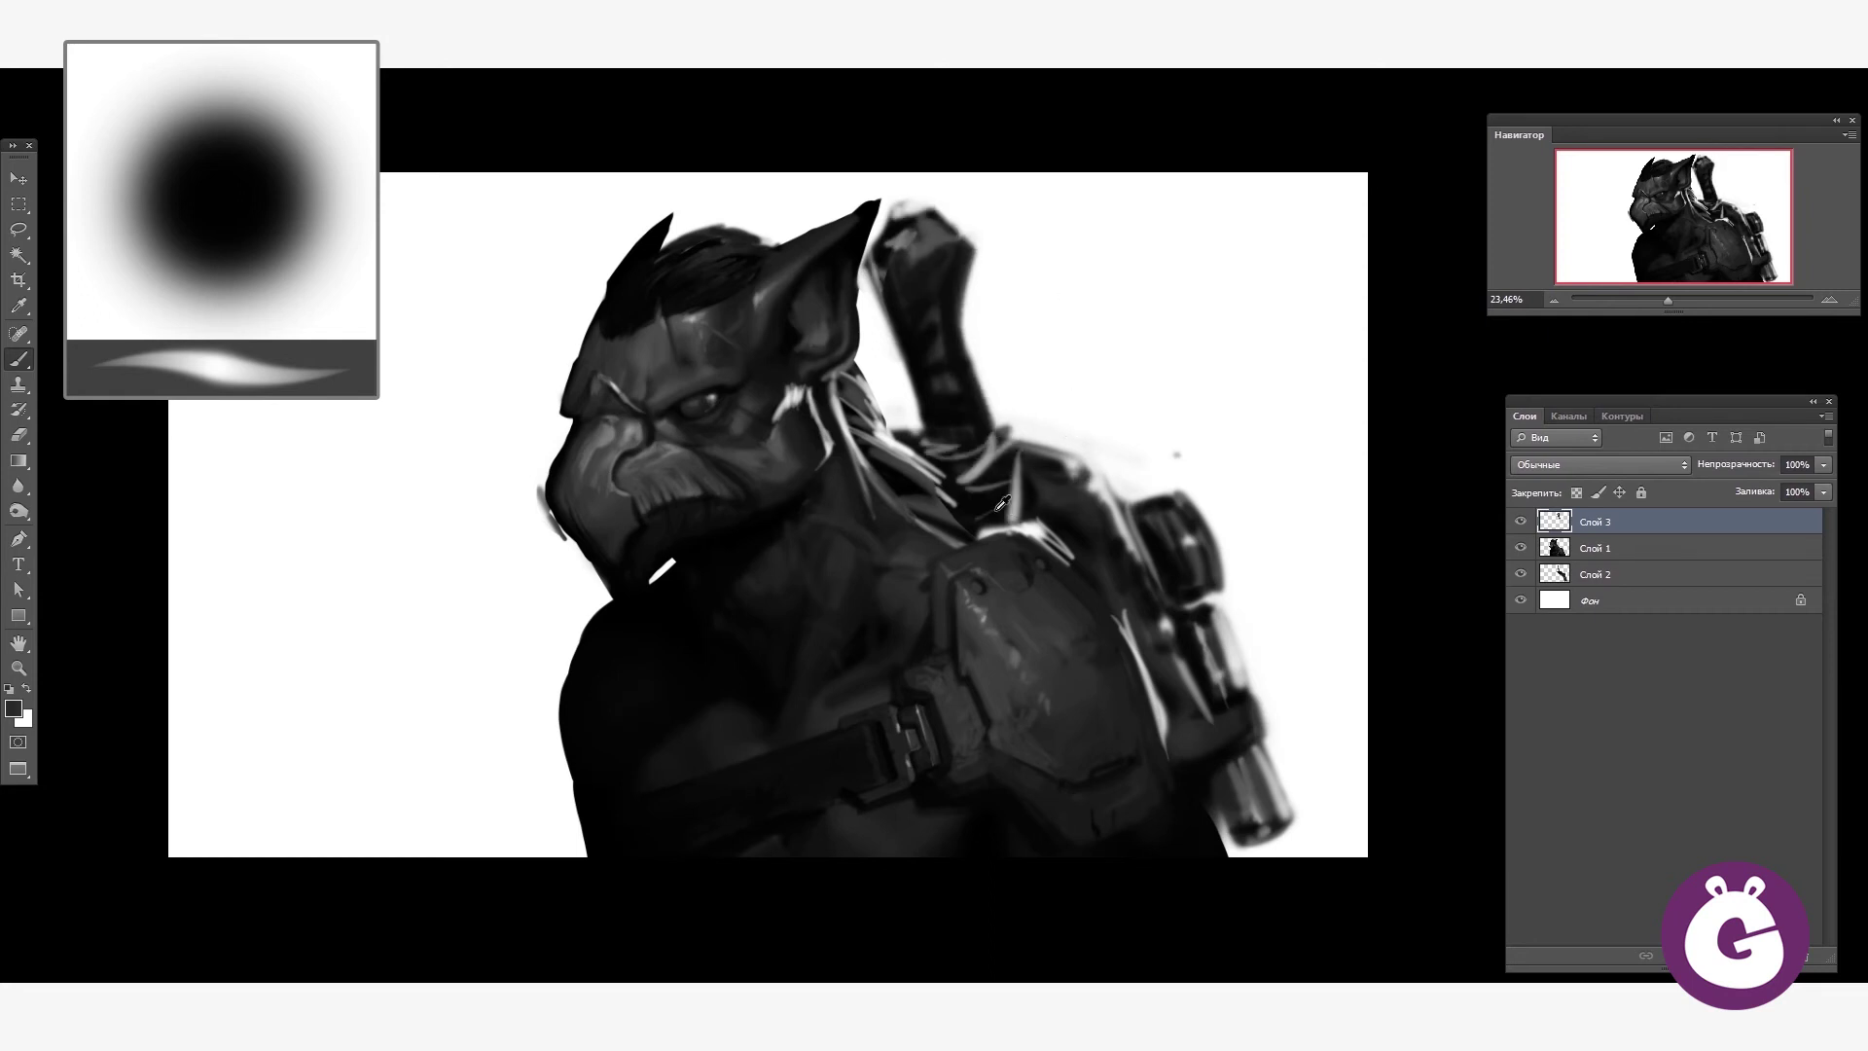
pyautogui.press('x')
pyautogui.moveTo(1070, 481)
pyautogui.mouseDown()
pyautogui.moveTo(1116, 565)
pyautogui.moveTo(1090, 556)
pyautogui.moveTo(1124, 631)
pyautogui.moveTo(1044, 502)
pyautogui.moveTo(997, 509)
pyautogui.mouseUp()
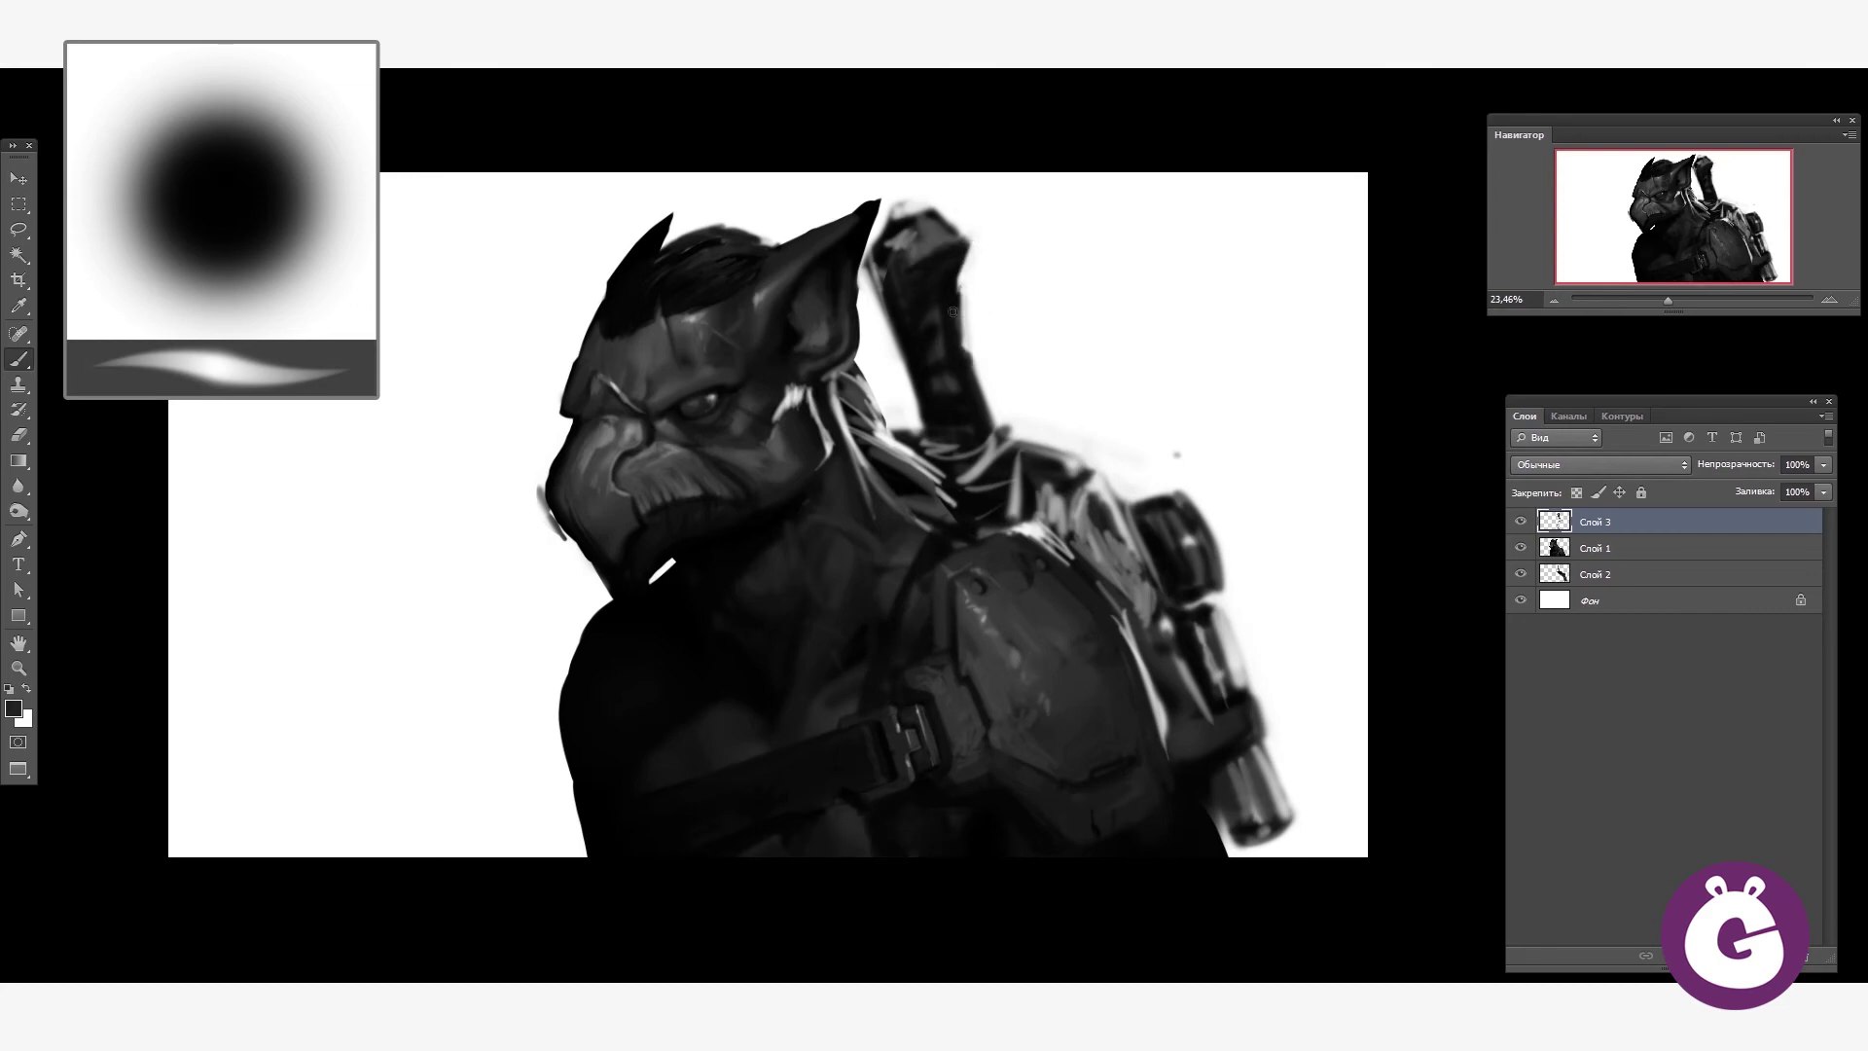
# - Repaint the knob in mid grey, add light strokes along the grip, and merge the painted layers into one
pyautogui.keyDown('alt'); pyautogui.click(906, 229); pyautogui.keyUp('alt')
pyautogui.keyDown('alt'); pyautogui.click(909, 298); pyautogui.keyUp('alt')
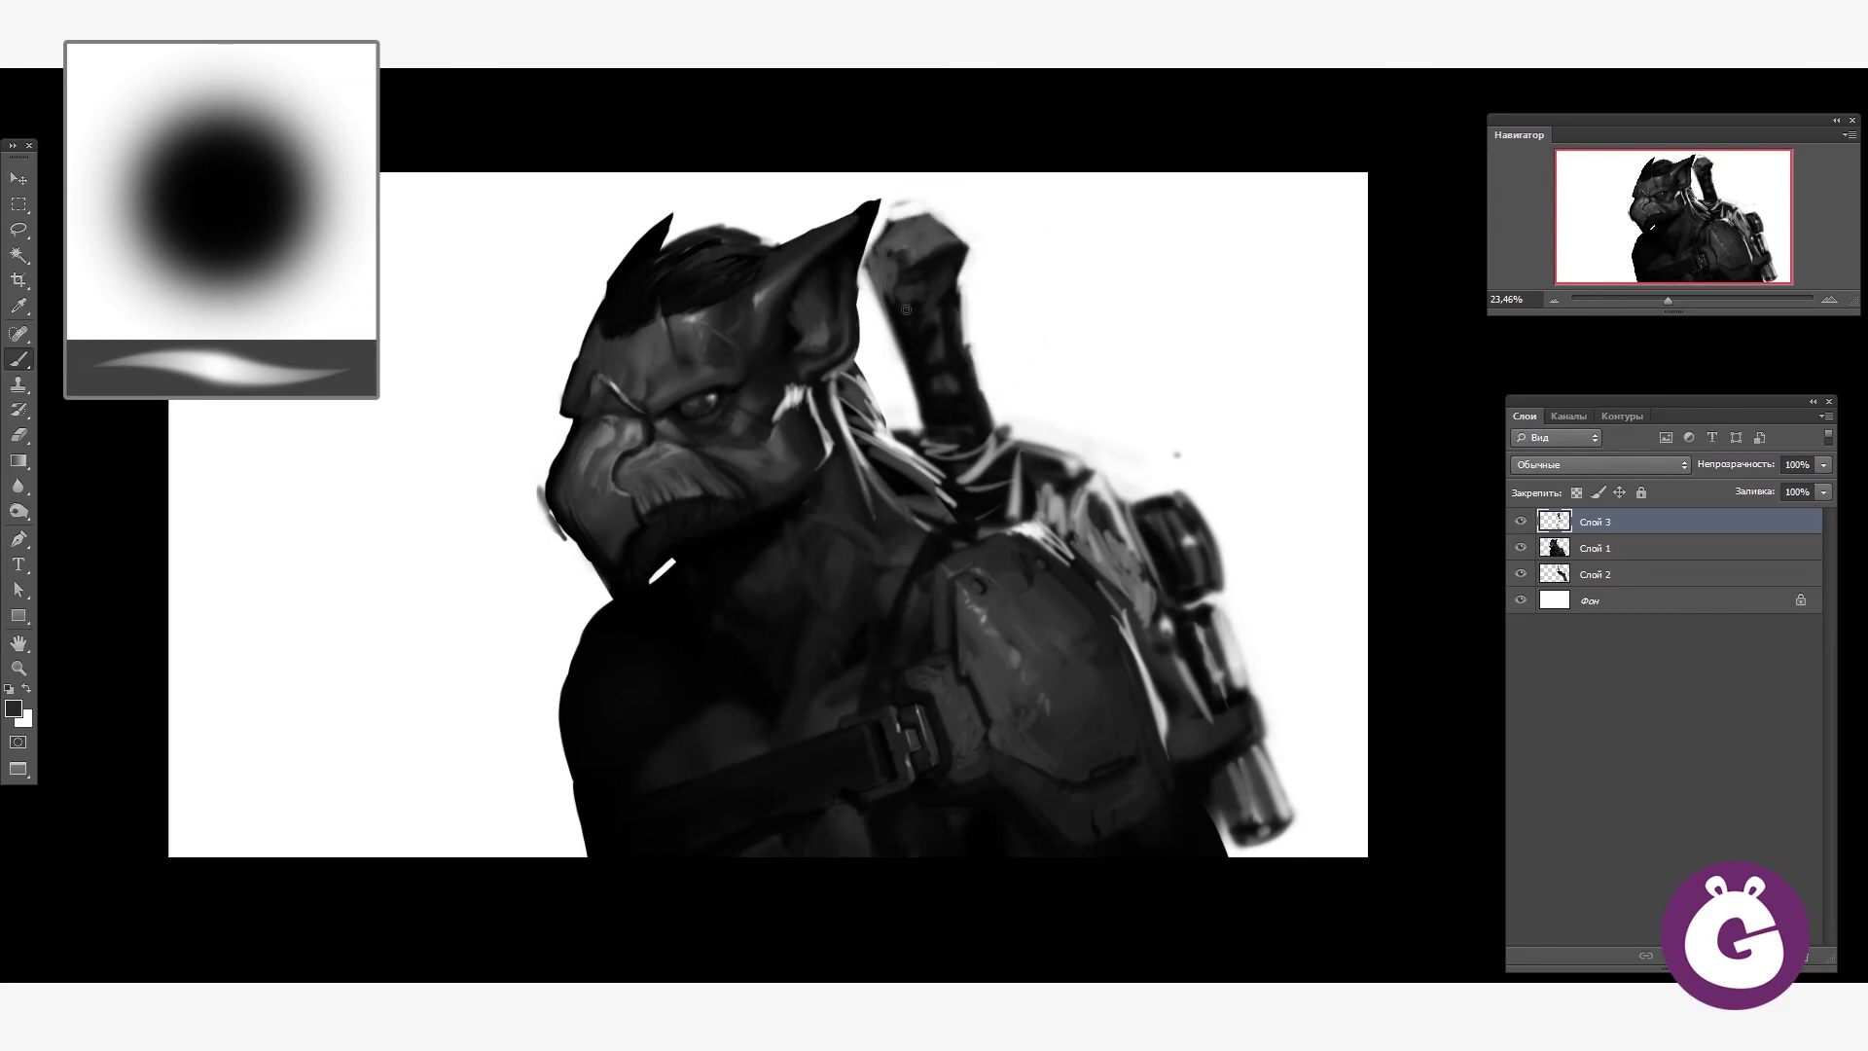
pyautogui.moveTo(890, 330); pyautogui.dragTo(924, 214)
pyautogui.moveTo(958, 321); pyautogui.dragTo(977, 431)
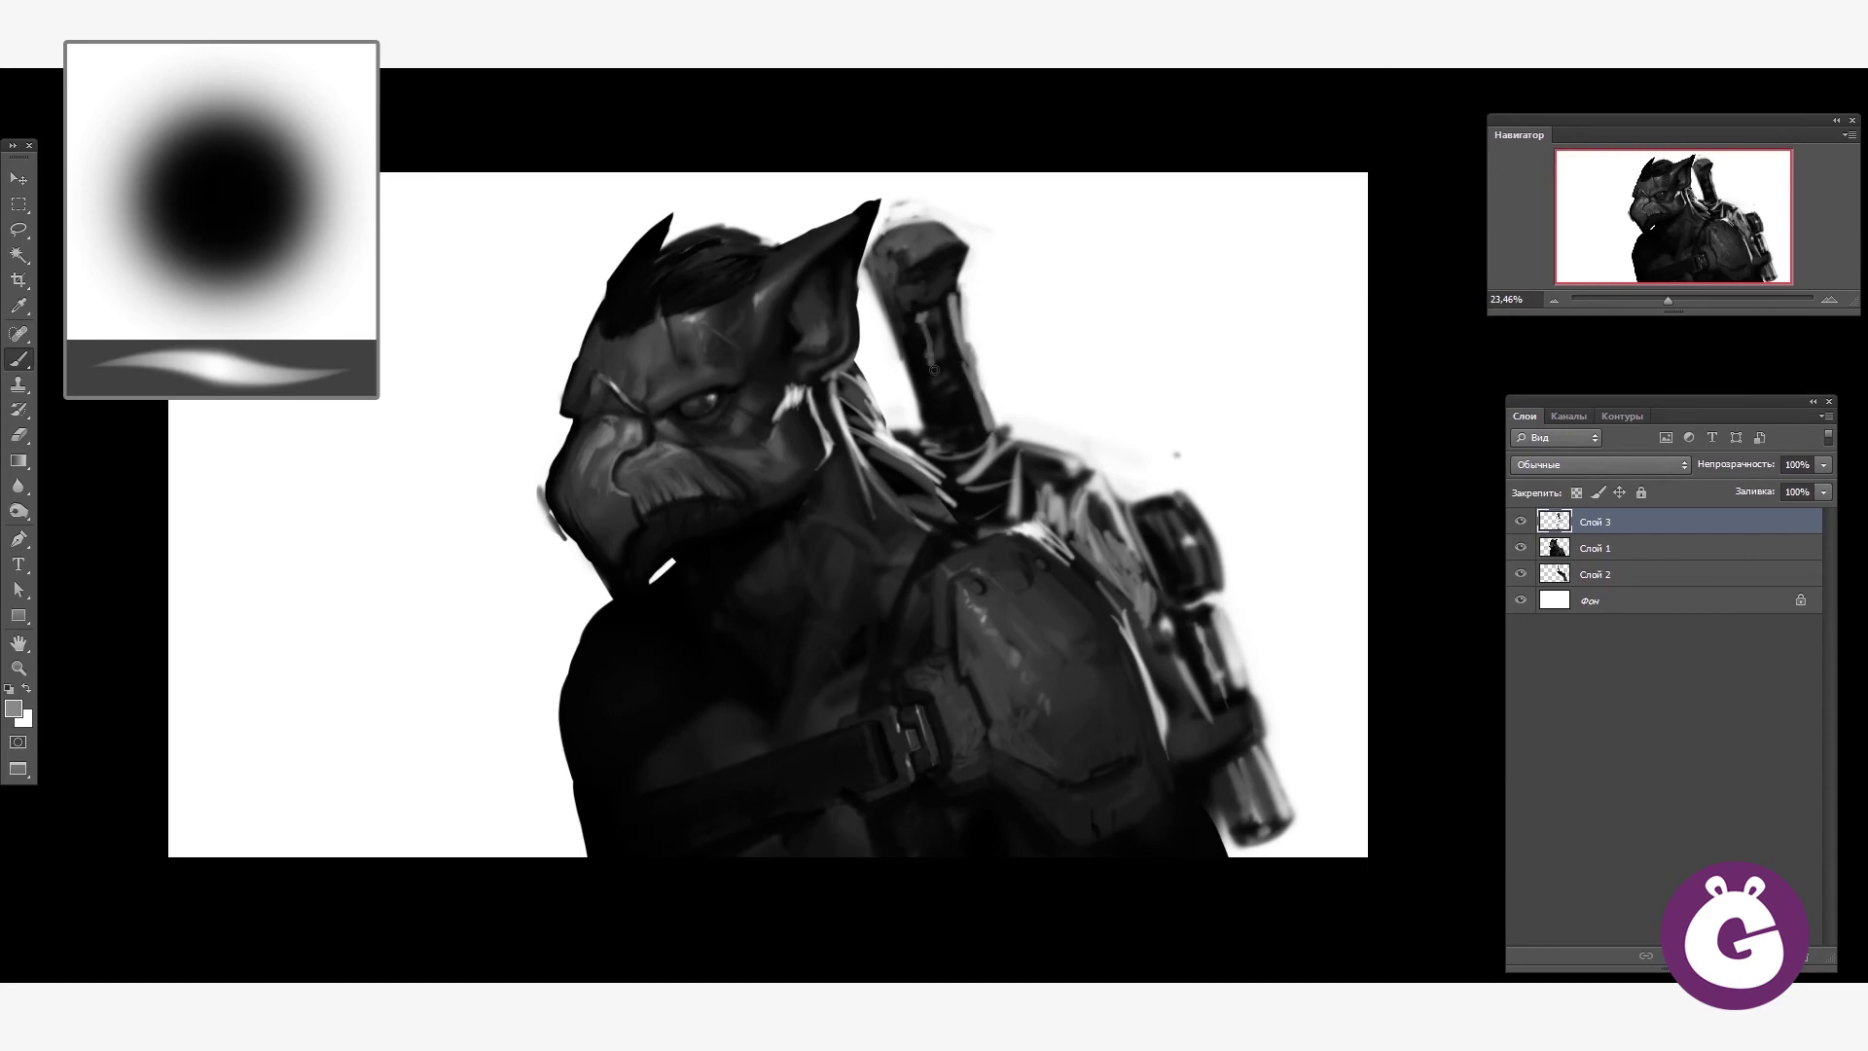
pyautogui.hotkey('ctrl', 'e')
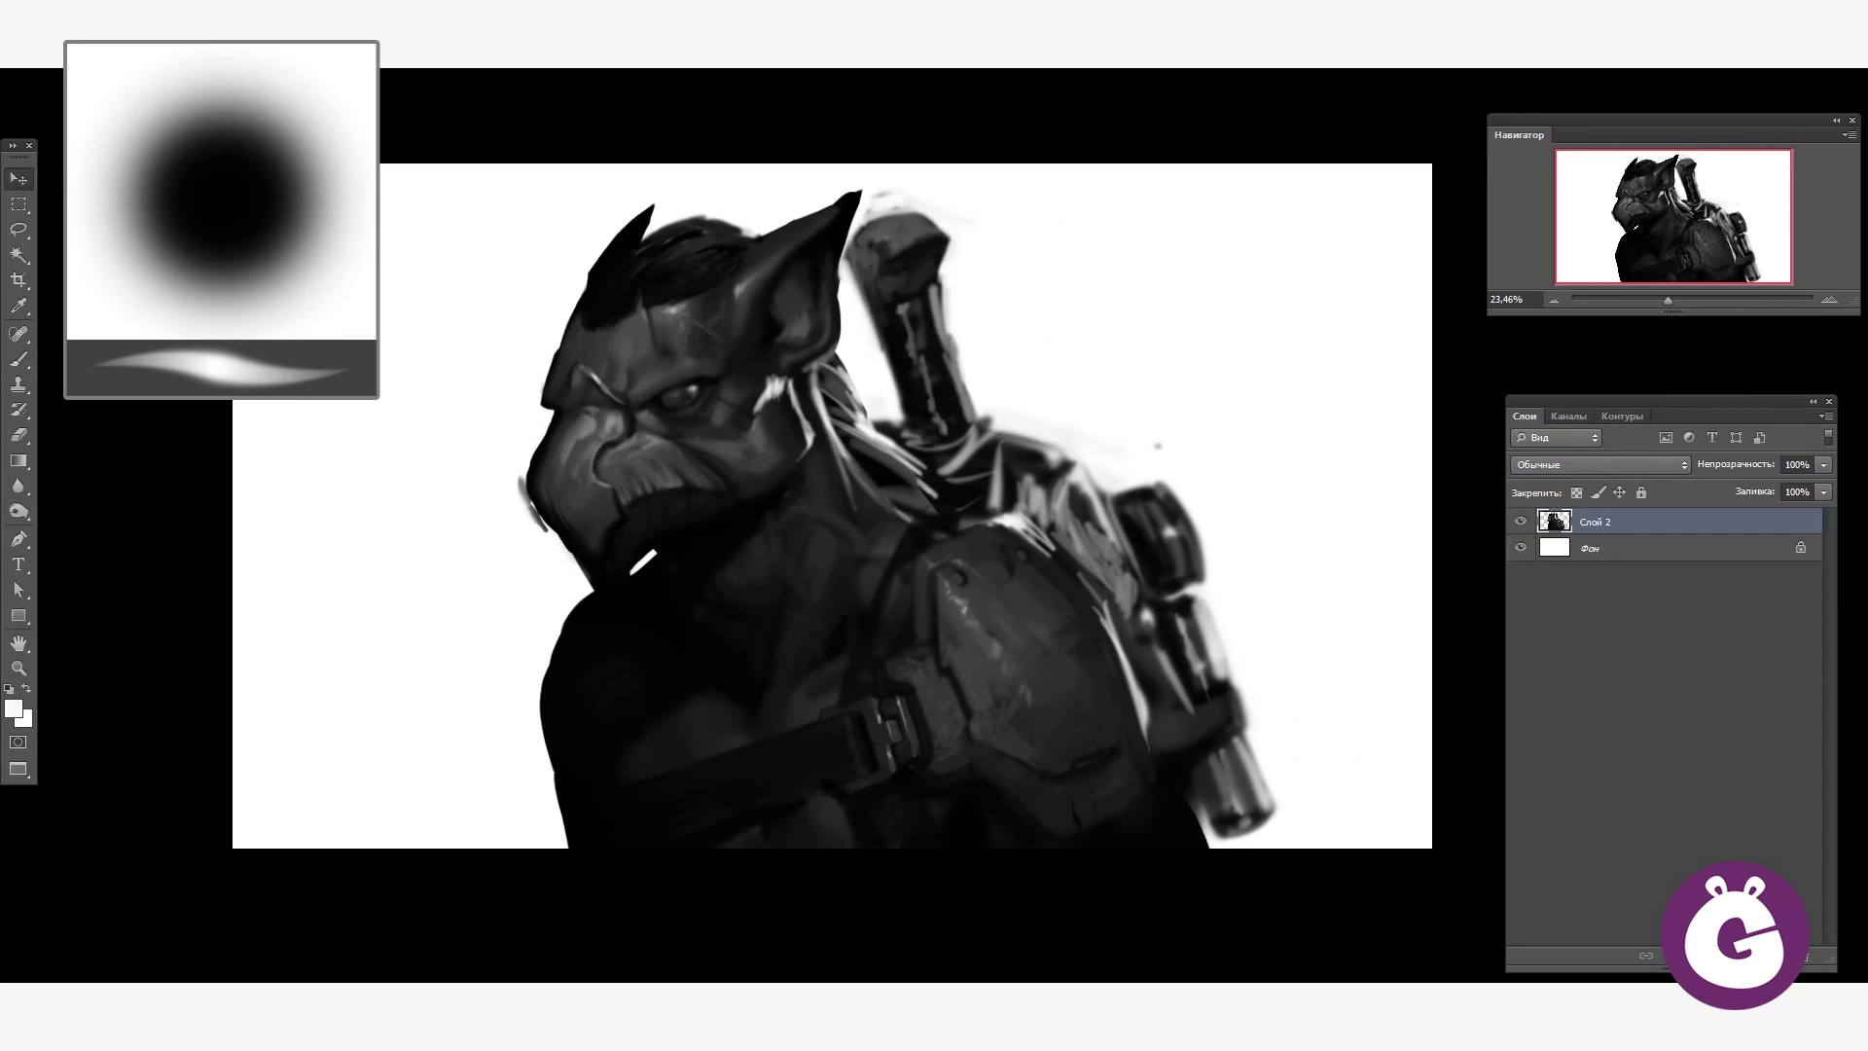
# - Paint a round white glint in the creature's eye on a new layer
pyautogui.scroll(5, 593, 423)
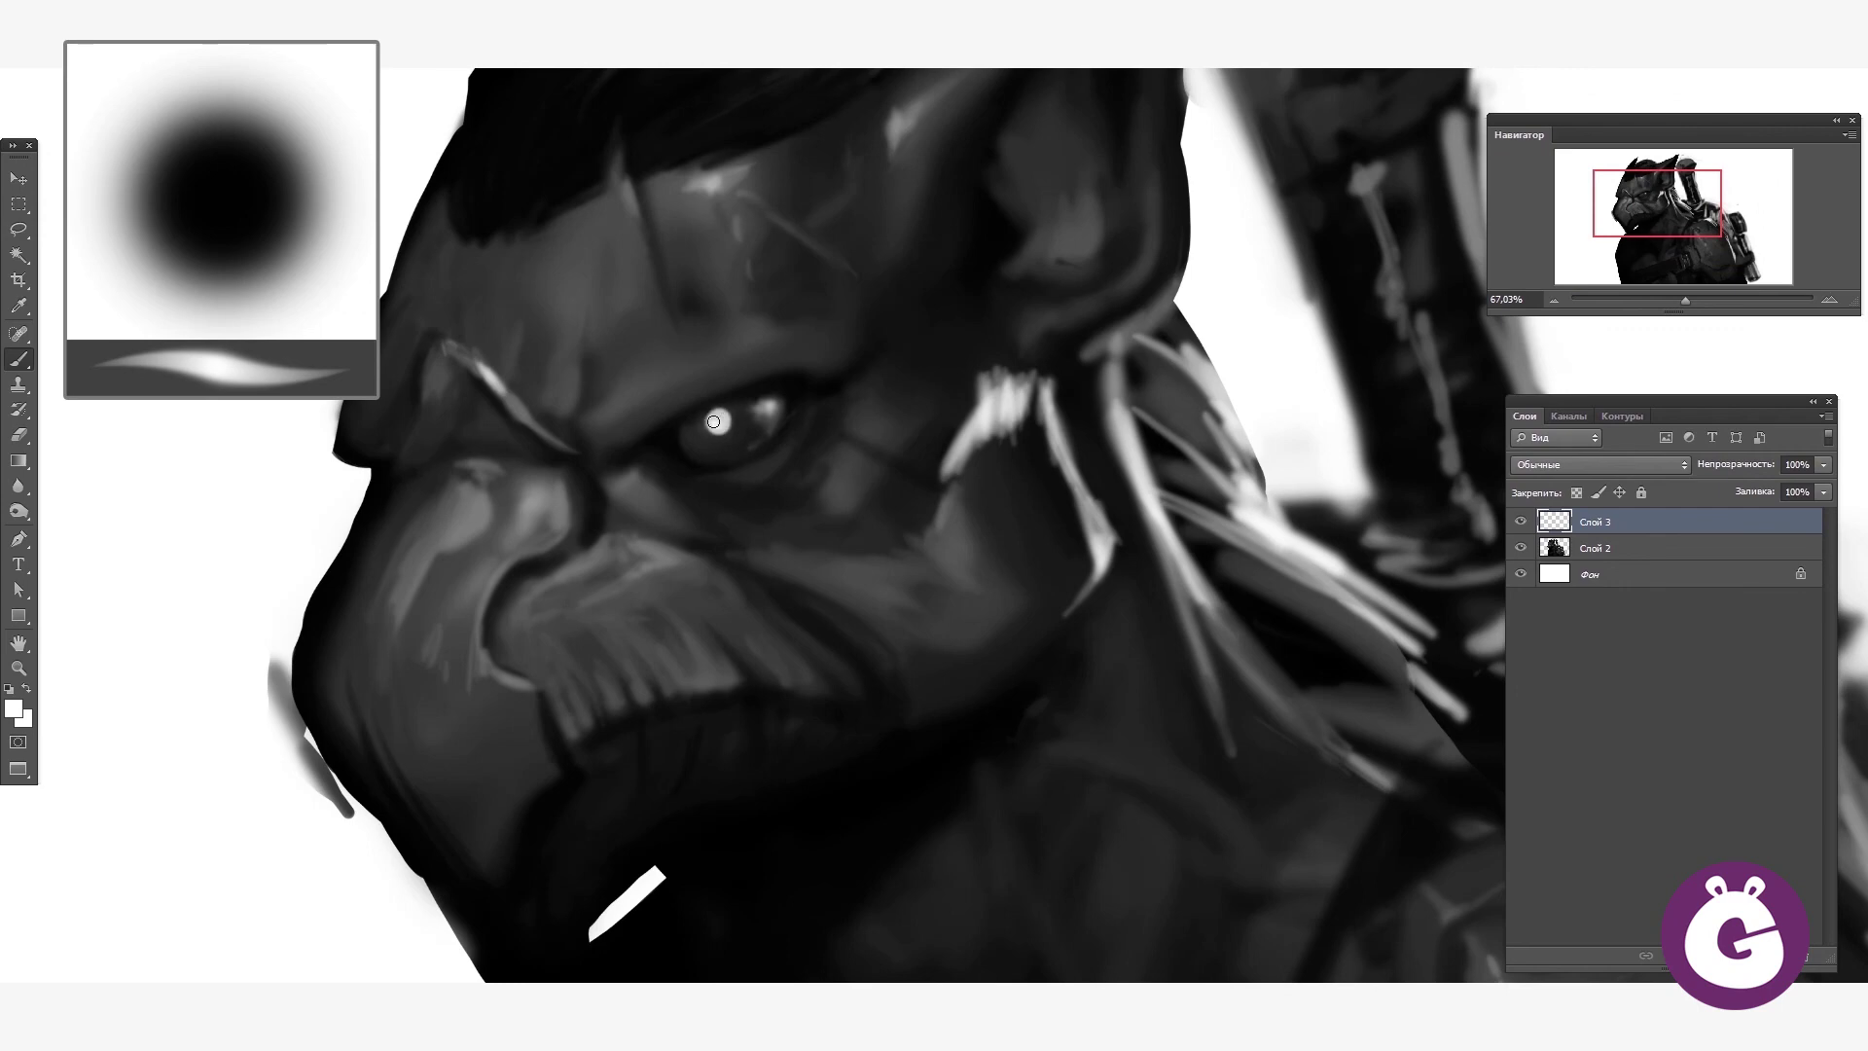
pyautogui.hotkey('ctrl', 'shift', 'alt', 'n')
pyautogui.scroll(-5, 713, 422)
# - On a separate layer, paint a column of white rune-like symbols with a circle and branching lines on the shoulder plate
pyautogui.scroll(3, 713, 421)
pyautogui.moveTo(1198, 861); pyautogui.dragTo(955, 526)
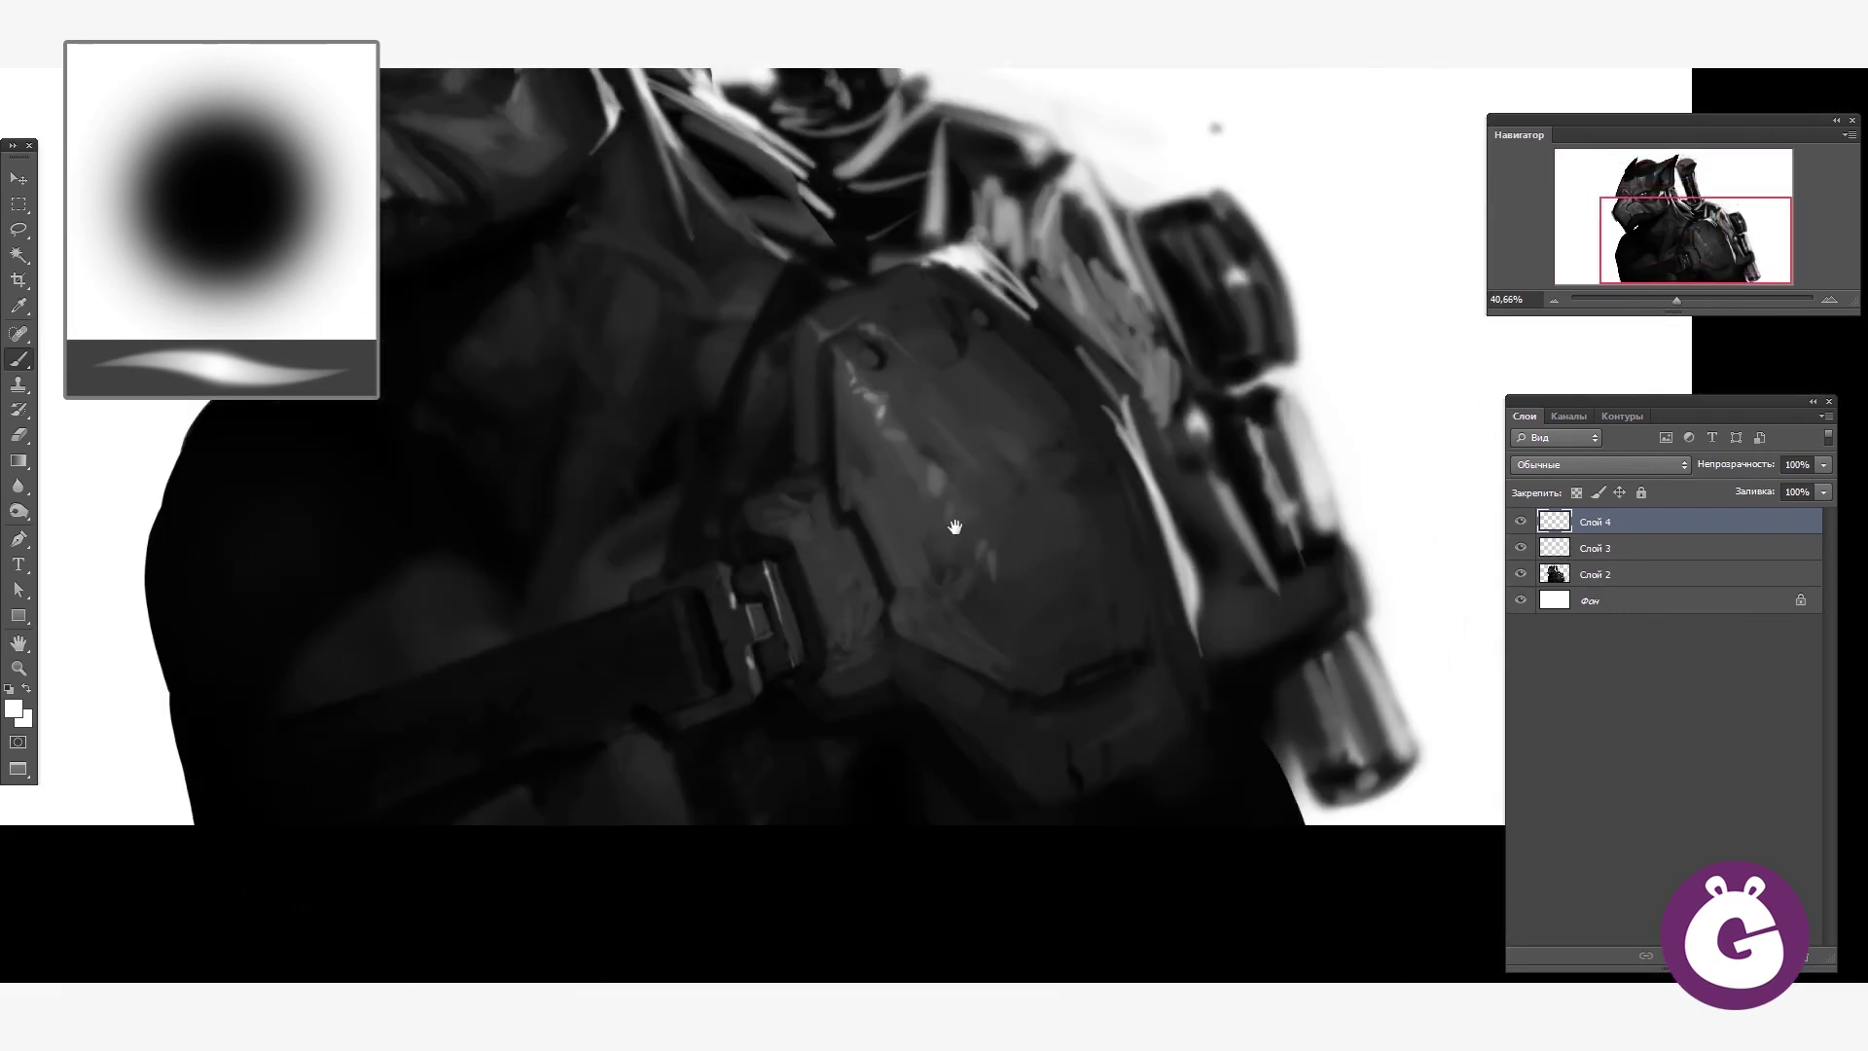
pyautogui.moveTo(1058, 655); pyautogui.dragTo(1060, 665)
pyautogui.moveTo(1105, 594); pyautogui.dragTo(1109, 592)
pyautogui.moveTo(1078, 510); pyautogui.dragTo(1081, 526)
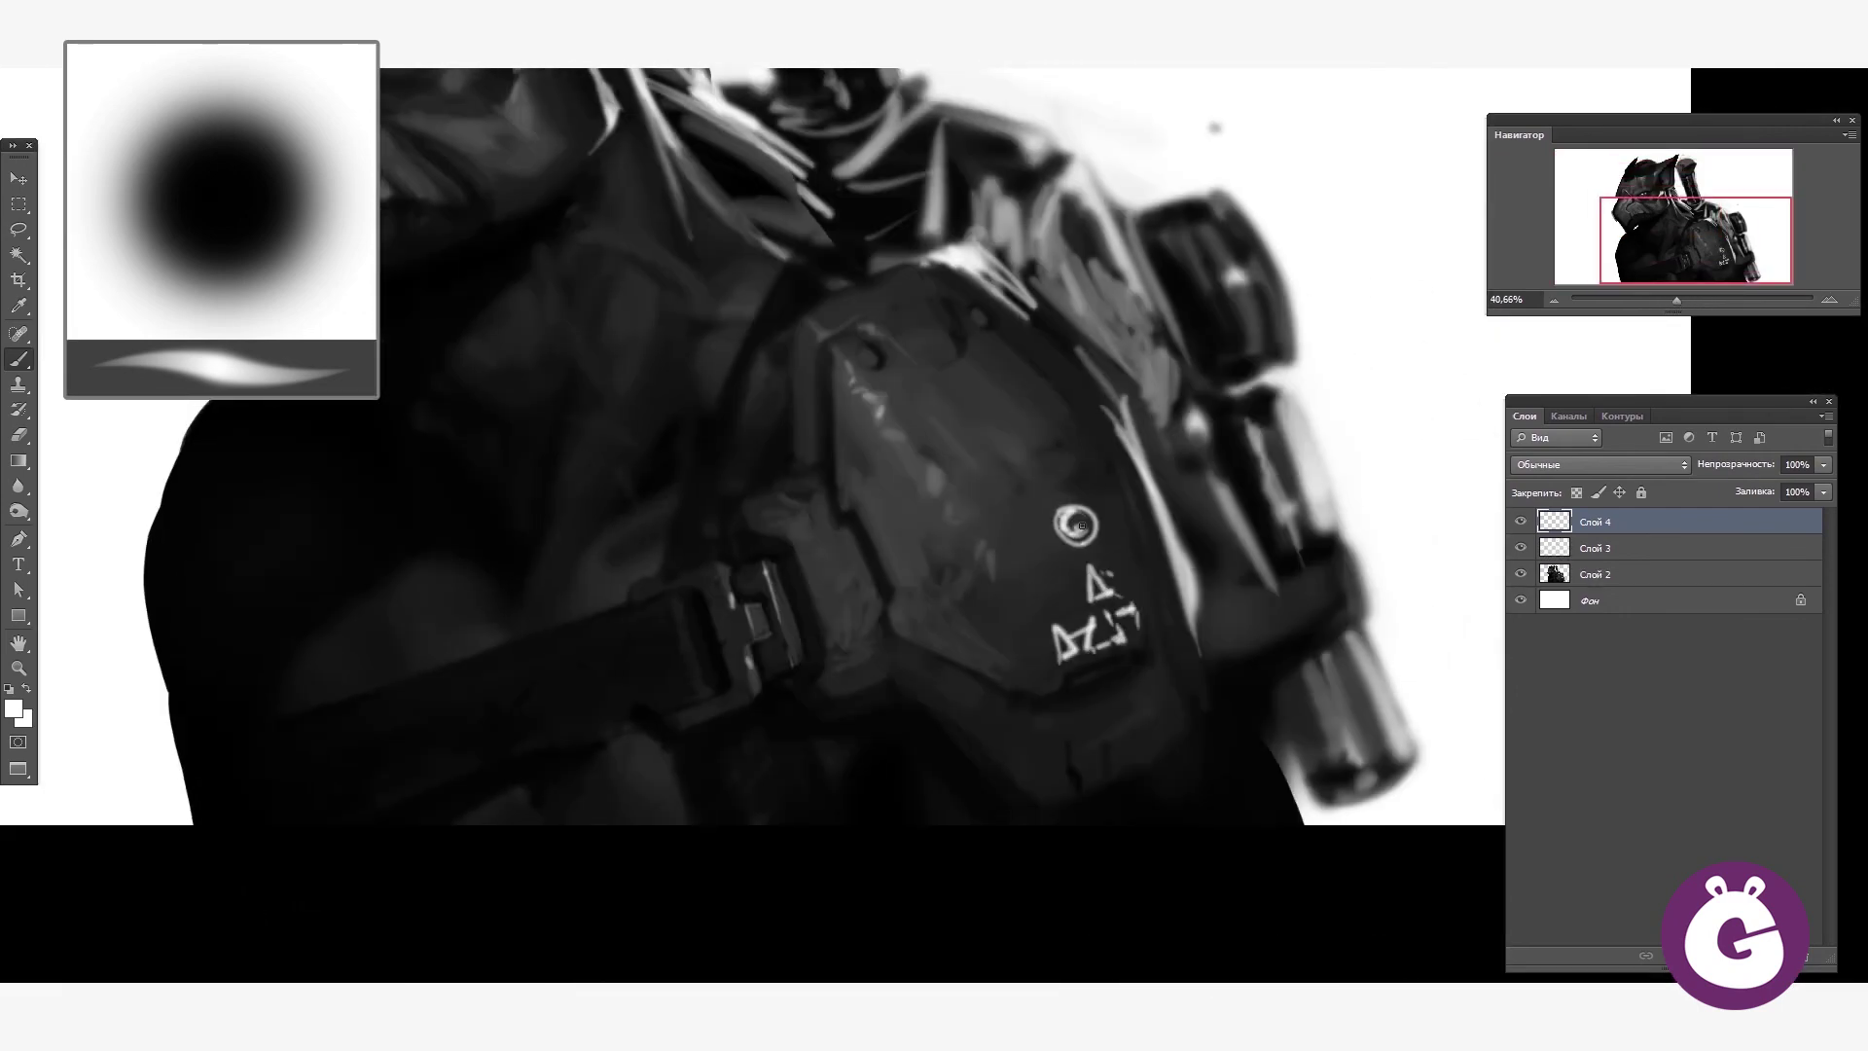
pyautogui.moveTo(1114, 673); pyautogui.dragTo(1119, 691)
pyautogui.moveTo(1158, 667); pyautogui.dragTo(1168, 710)
pyautogui.moveTo(1011, 528); pyautogui.dragTo(1122, 667)
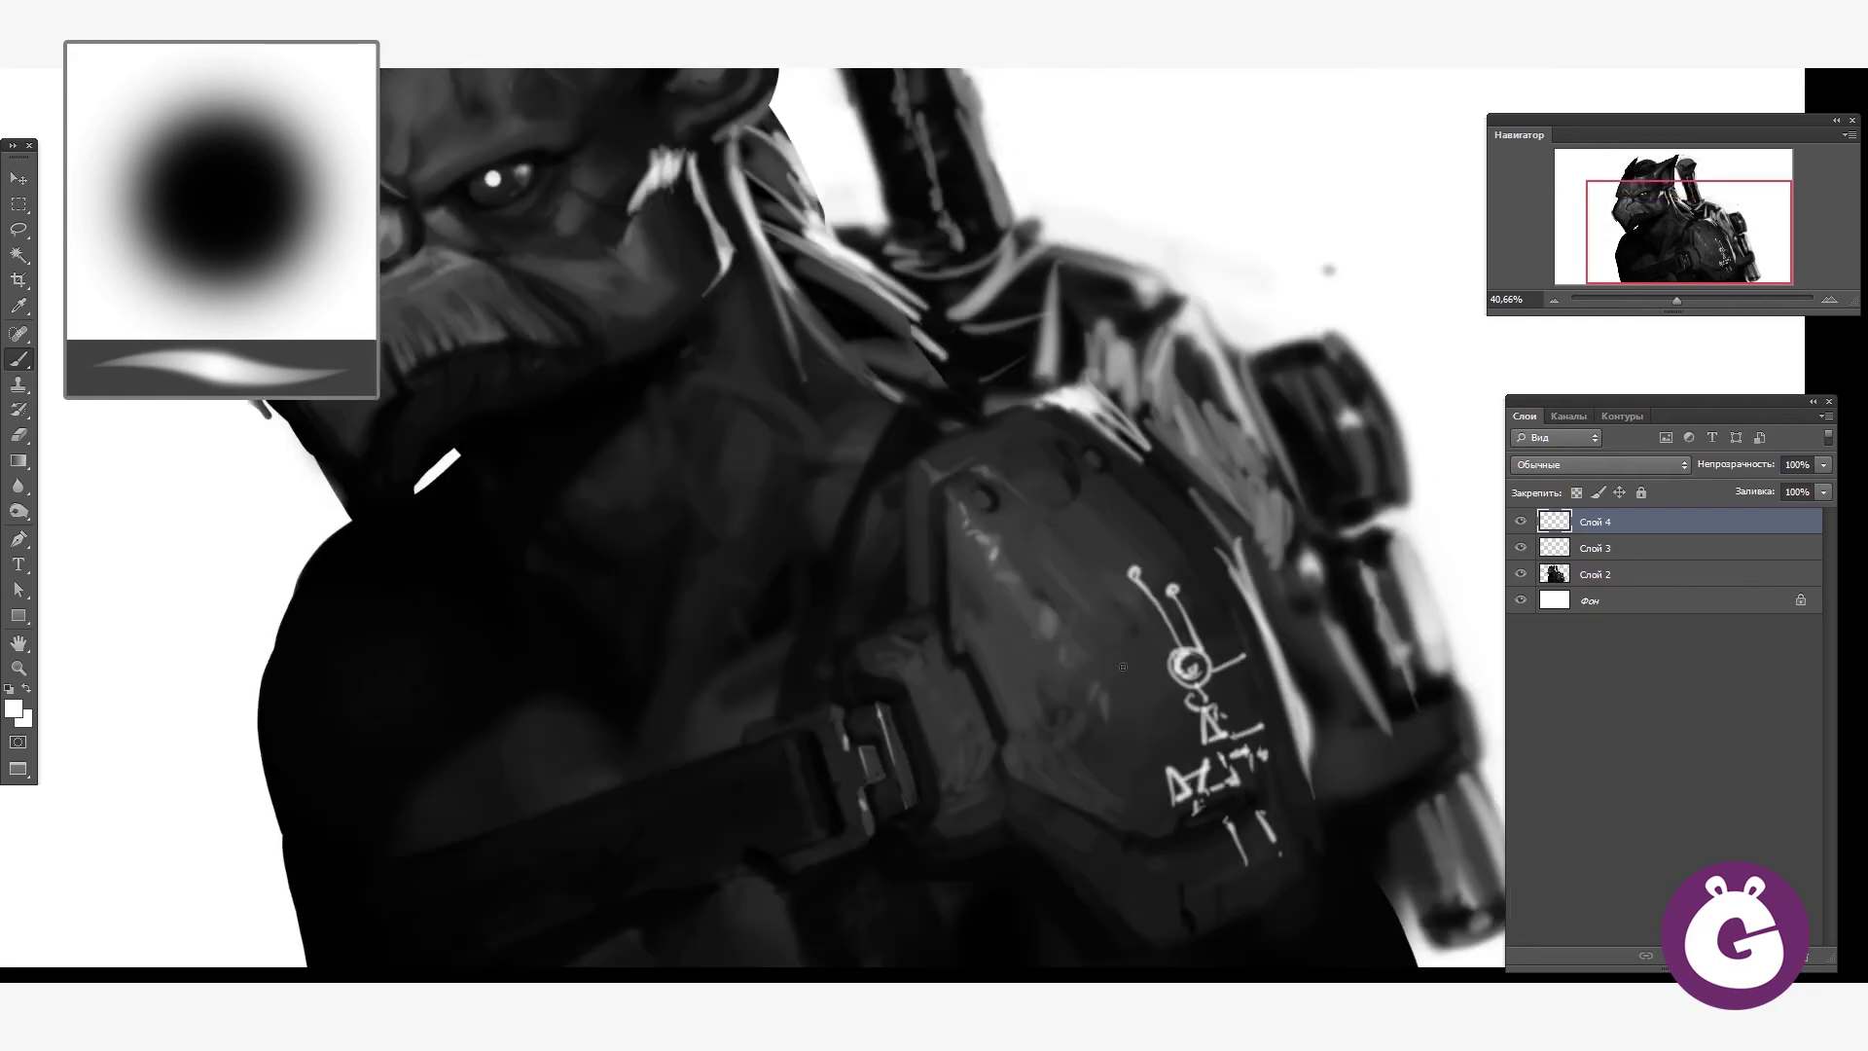
# - Finish the pad markings with a softer tone and a small white triangle, and merge the glint and symbol layers into the figure
pyautogui.moveTo(1188, 581); pyautogui.dragTo(1078, 456)
pyautogui.moveTo(1065, 569)
pyautogui.mouseDown()
pyautogui.moveTo(1109, 631)
pyautogui.moveTo(1158, 788)
pyautogui.mouseUp()
pyautogui.hotkey('ctrl', '0')
pyautogui.hotkey('ctrl', 'e')
pyautogui.hotkey('ctrl', 'e')
pyautogui.hotkey('ctrl', '+')
pyautogui.moveTo(1165, 563); pyautogui.dragTo(1087, 510)
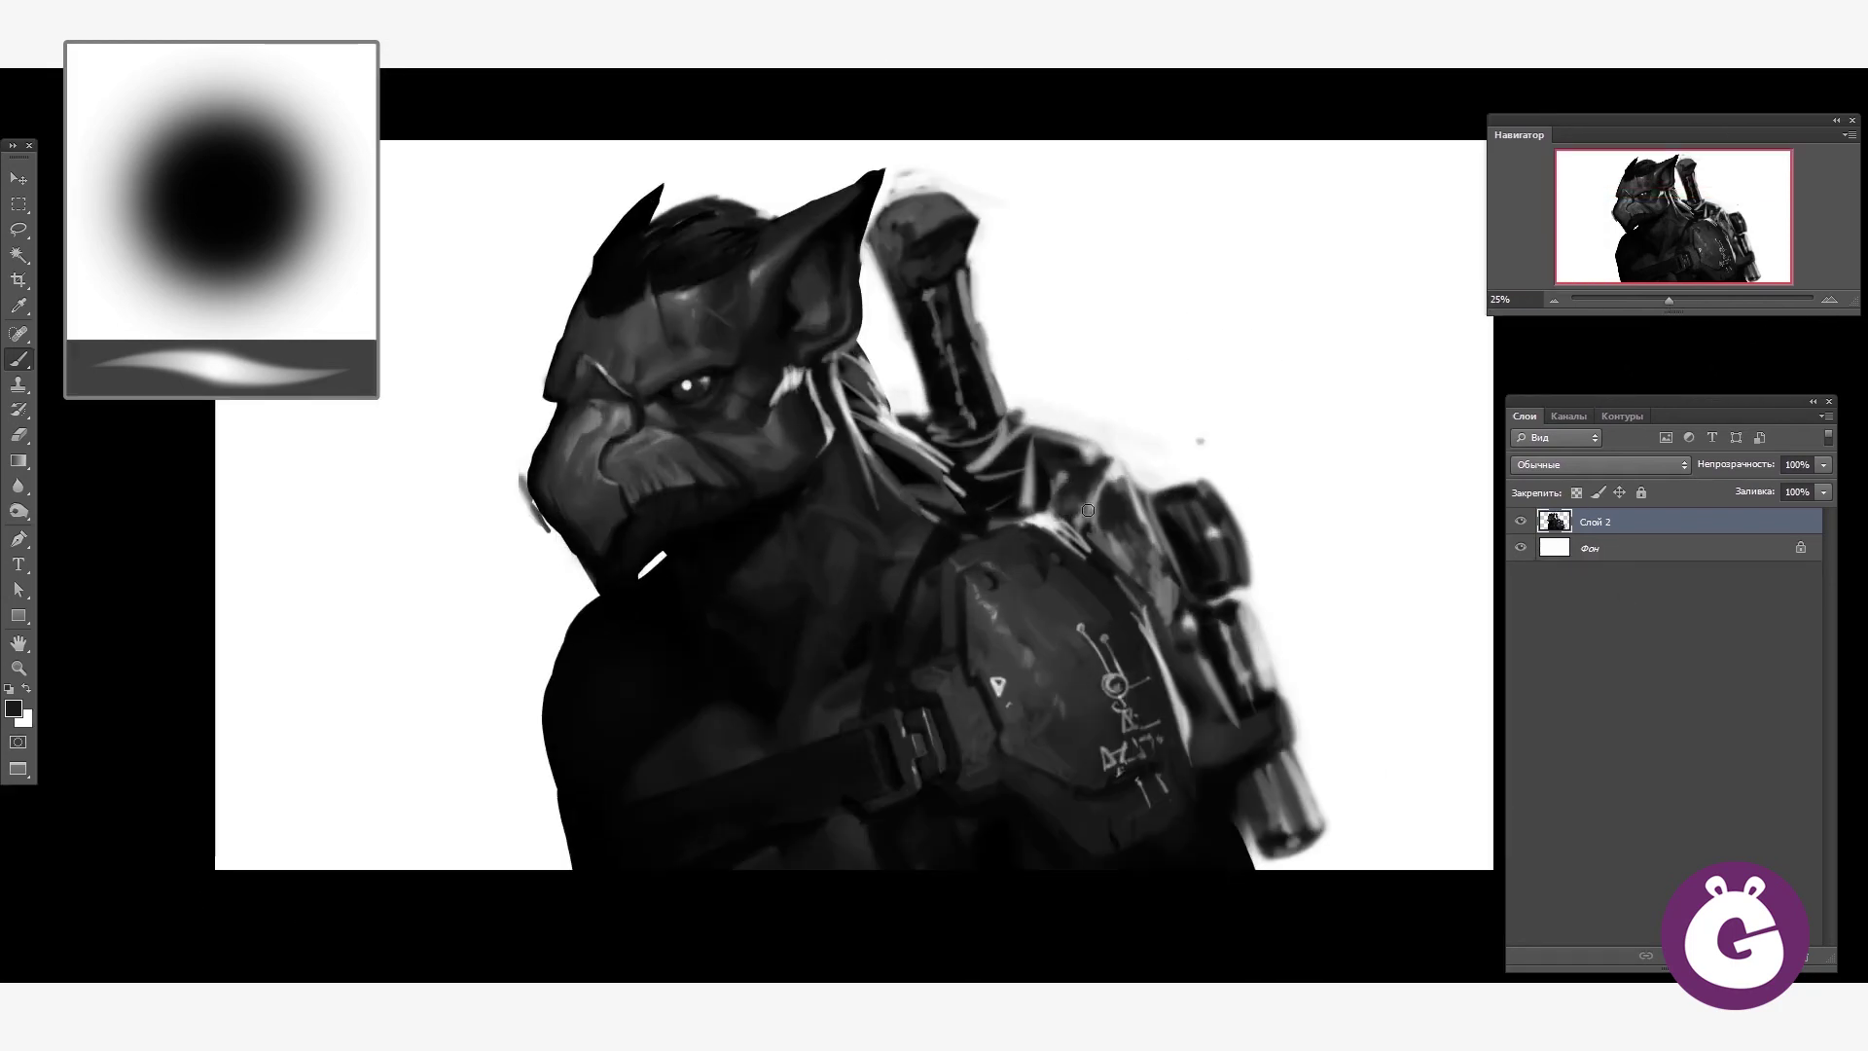
# - On a new layer, paint thin light rim strokes on the far arm and at the strap's outer end
pyautogui.hotkey('ctrl', 'shift', 'alt', 'n')
pyautogui.hotkey('ctrl', '+')
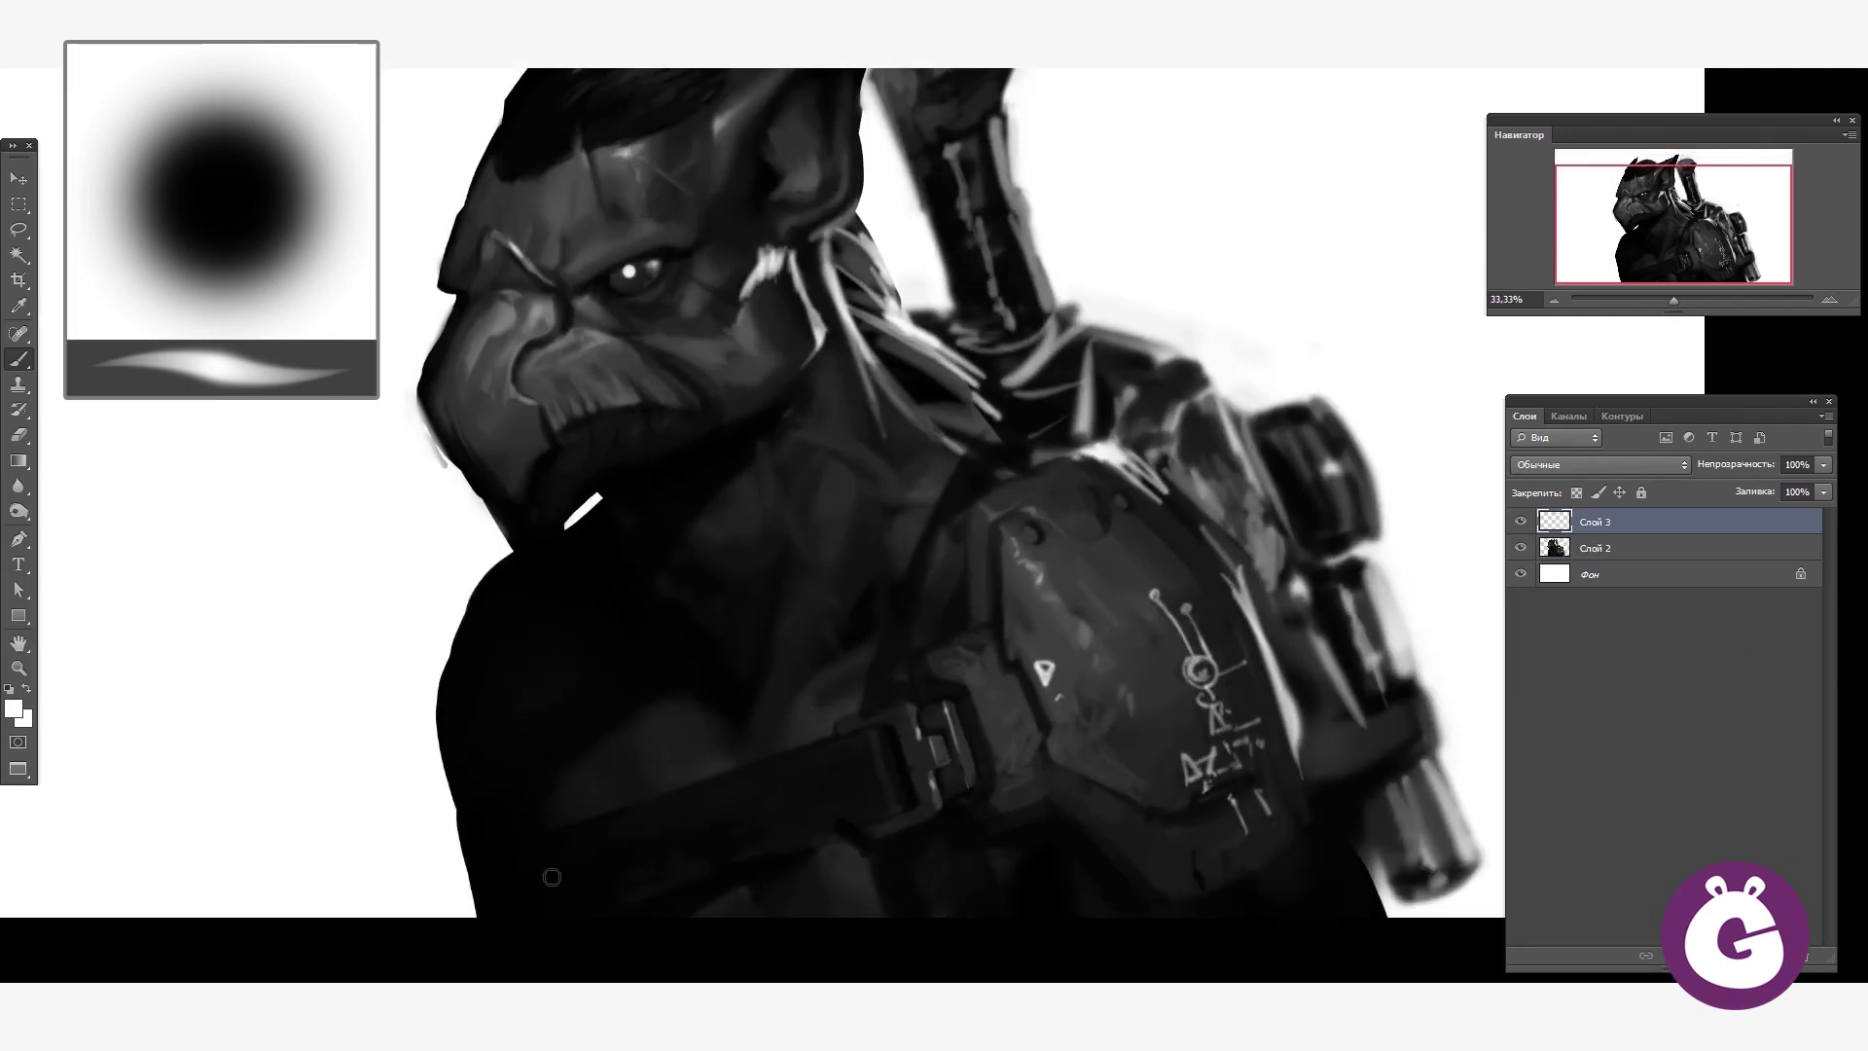
pyautogui.moveTo(538, 913); pyautogui.dragTo(523, 838)
pyautogui.moveTo(572, 613); pyautogui.dragTo(607, 710)
# - Paint fine light and dark accents along the outer contour of the brow, hair and beak
pyautogui.press('x')
pyautogui.moveTo(506, 394); pyautogui.dragTo(467, 486)
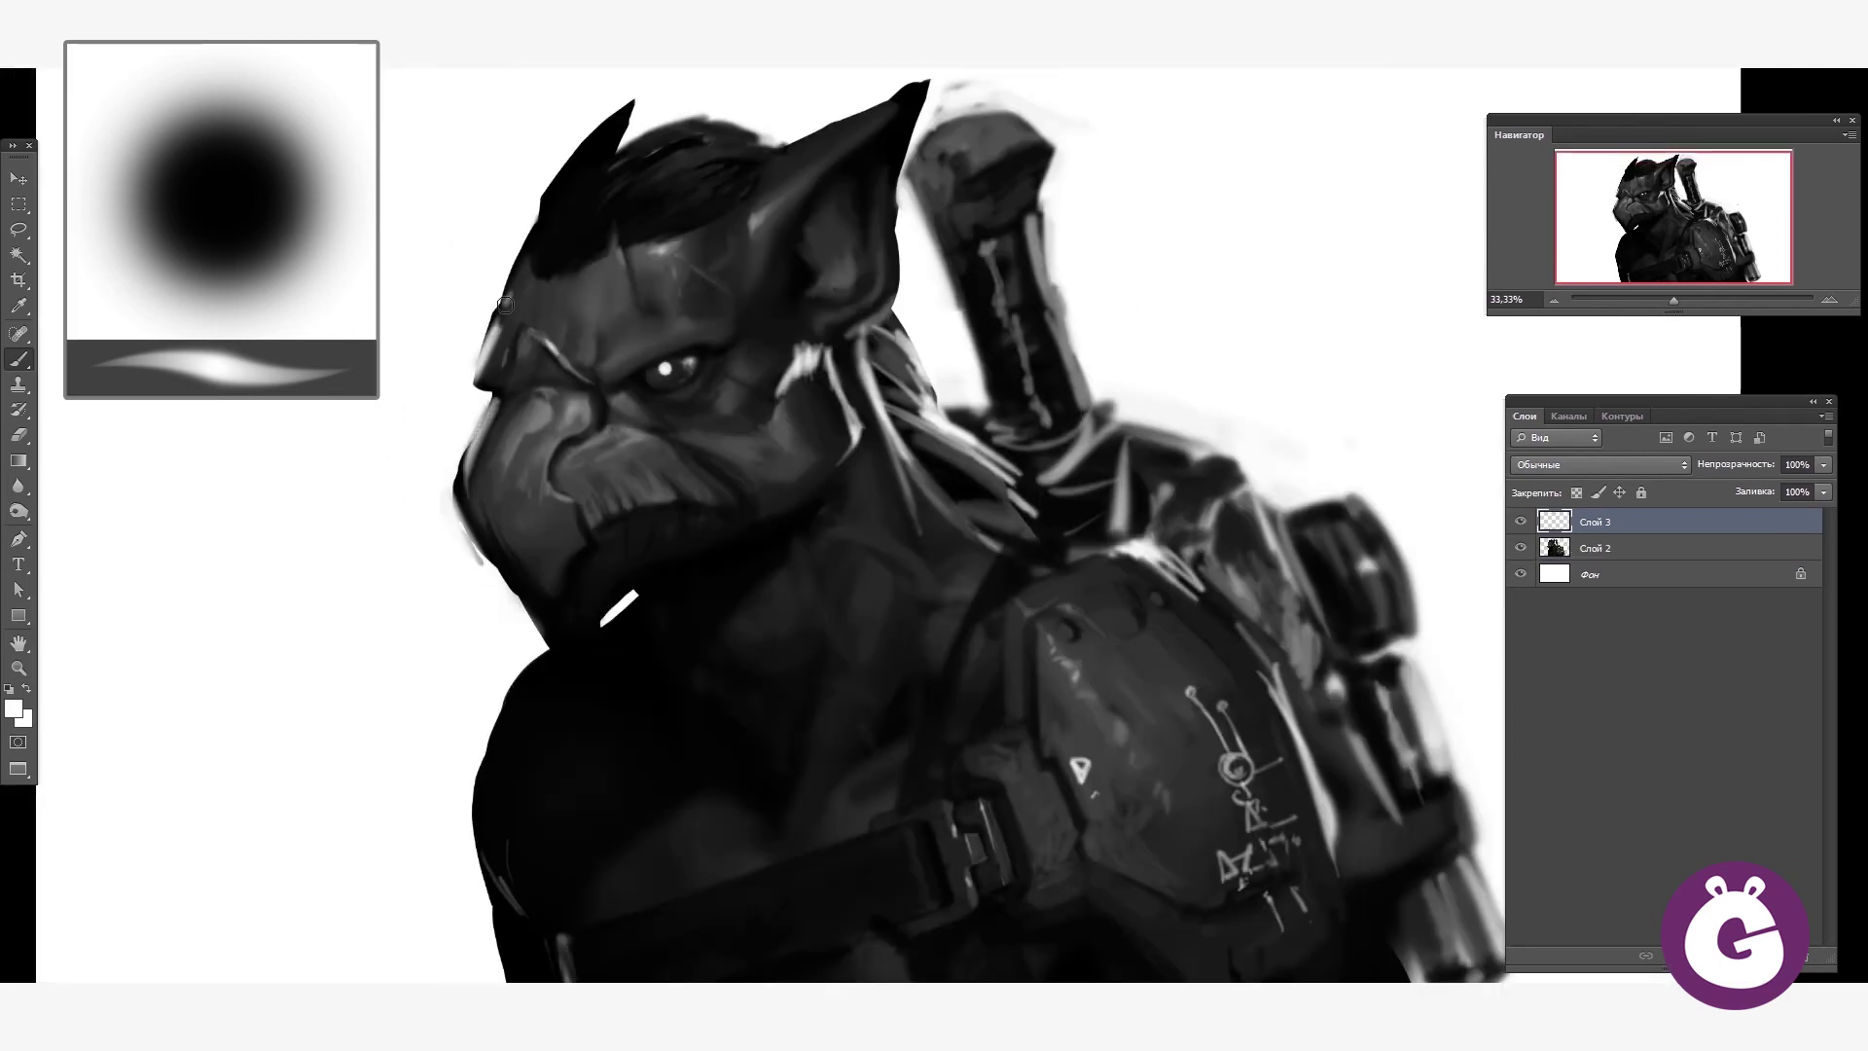
pyautogui.moveTo(546, 231)
pyautogui.mouseDown()
pyautogui.moveTo(613, 170)
pyautogui.moveTo(574, 262)
pyautogui.mouseUp()
pyautogui.press('x')
pyautogui.moveTo(554, 263); pyautogui.dragTo(583, 199)
pyautogui.moveTo(1429, 530); pyautogui.dragTo(1375, 422)
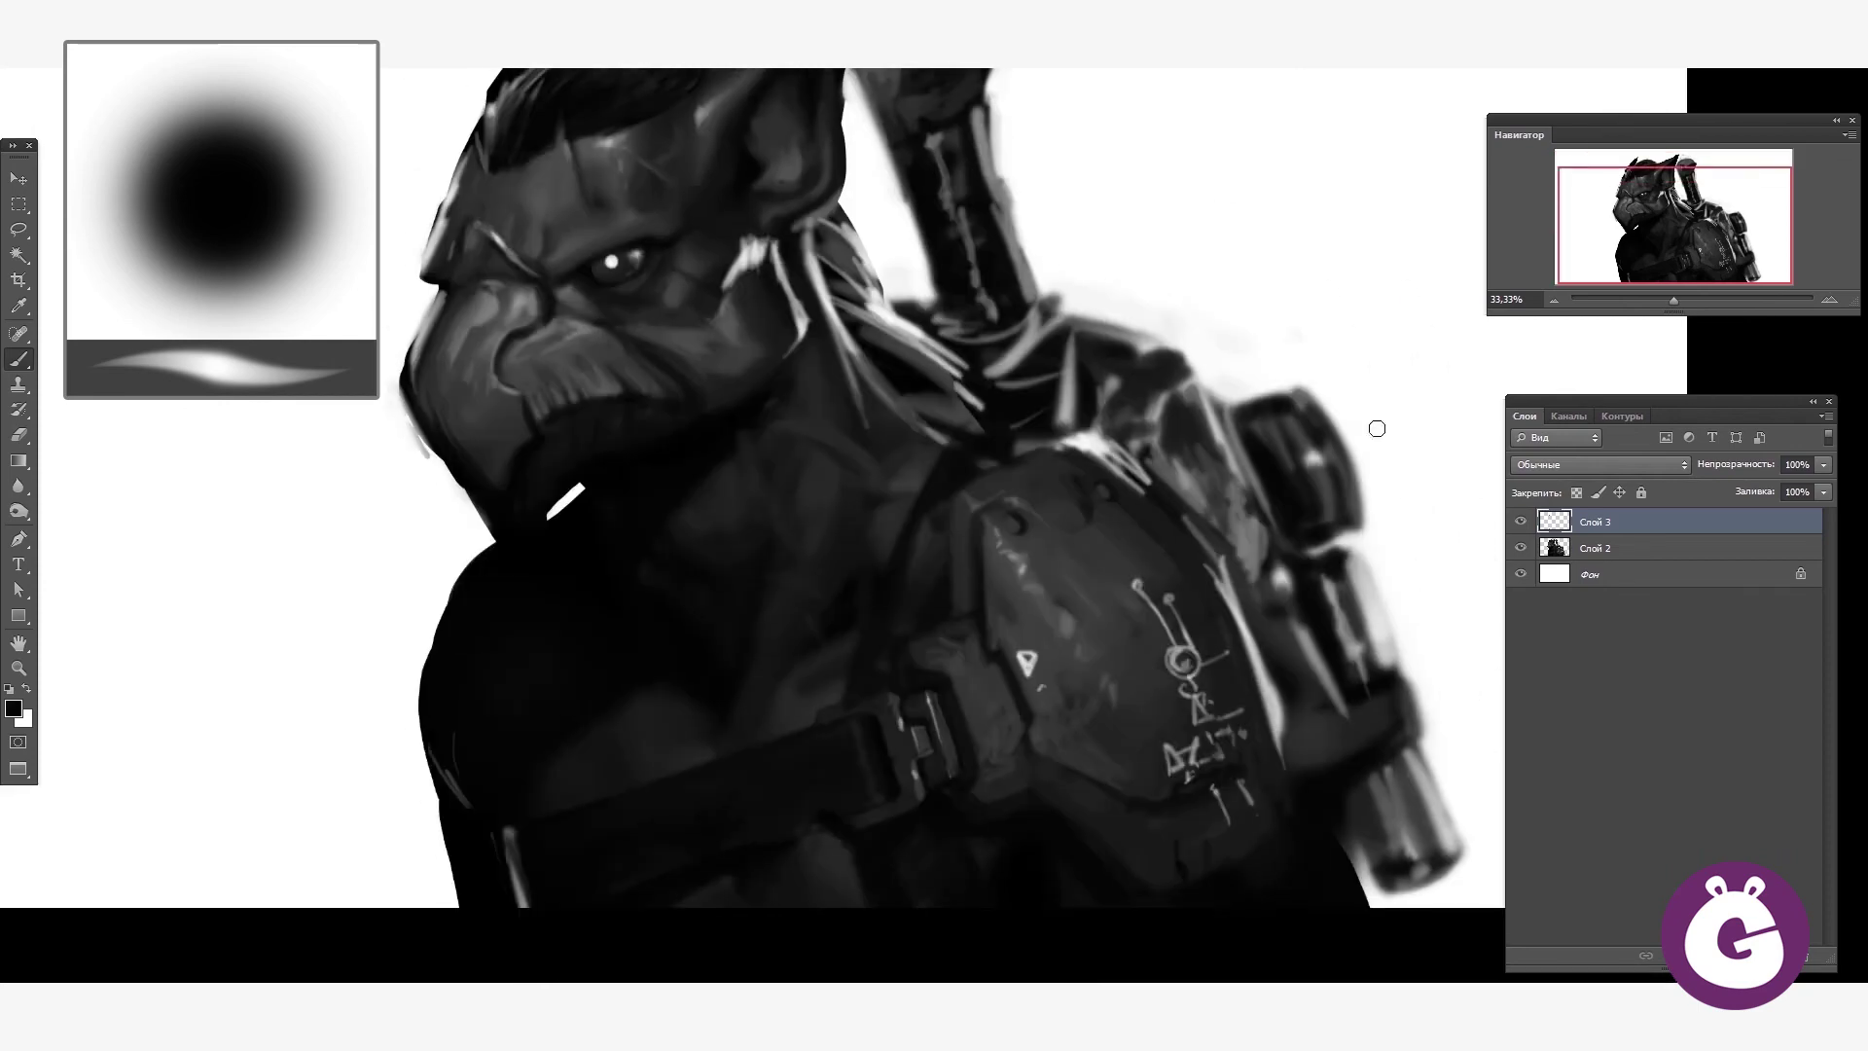
# - Paint a white rim with small dark spots on the backpack's uppermost cylinder and refine its shading
pyautogui.press('x')
pyautogui.moveTo(1260, 417); pyautogui.dragTo(1312, 394)
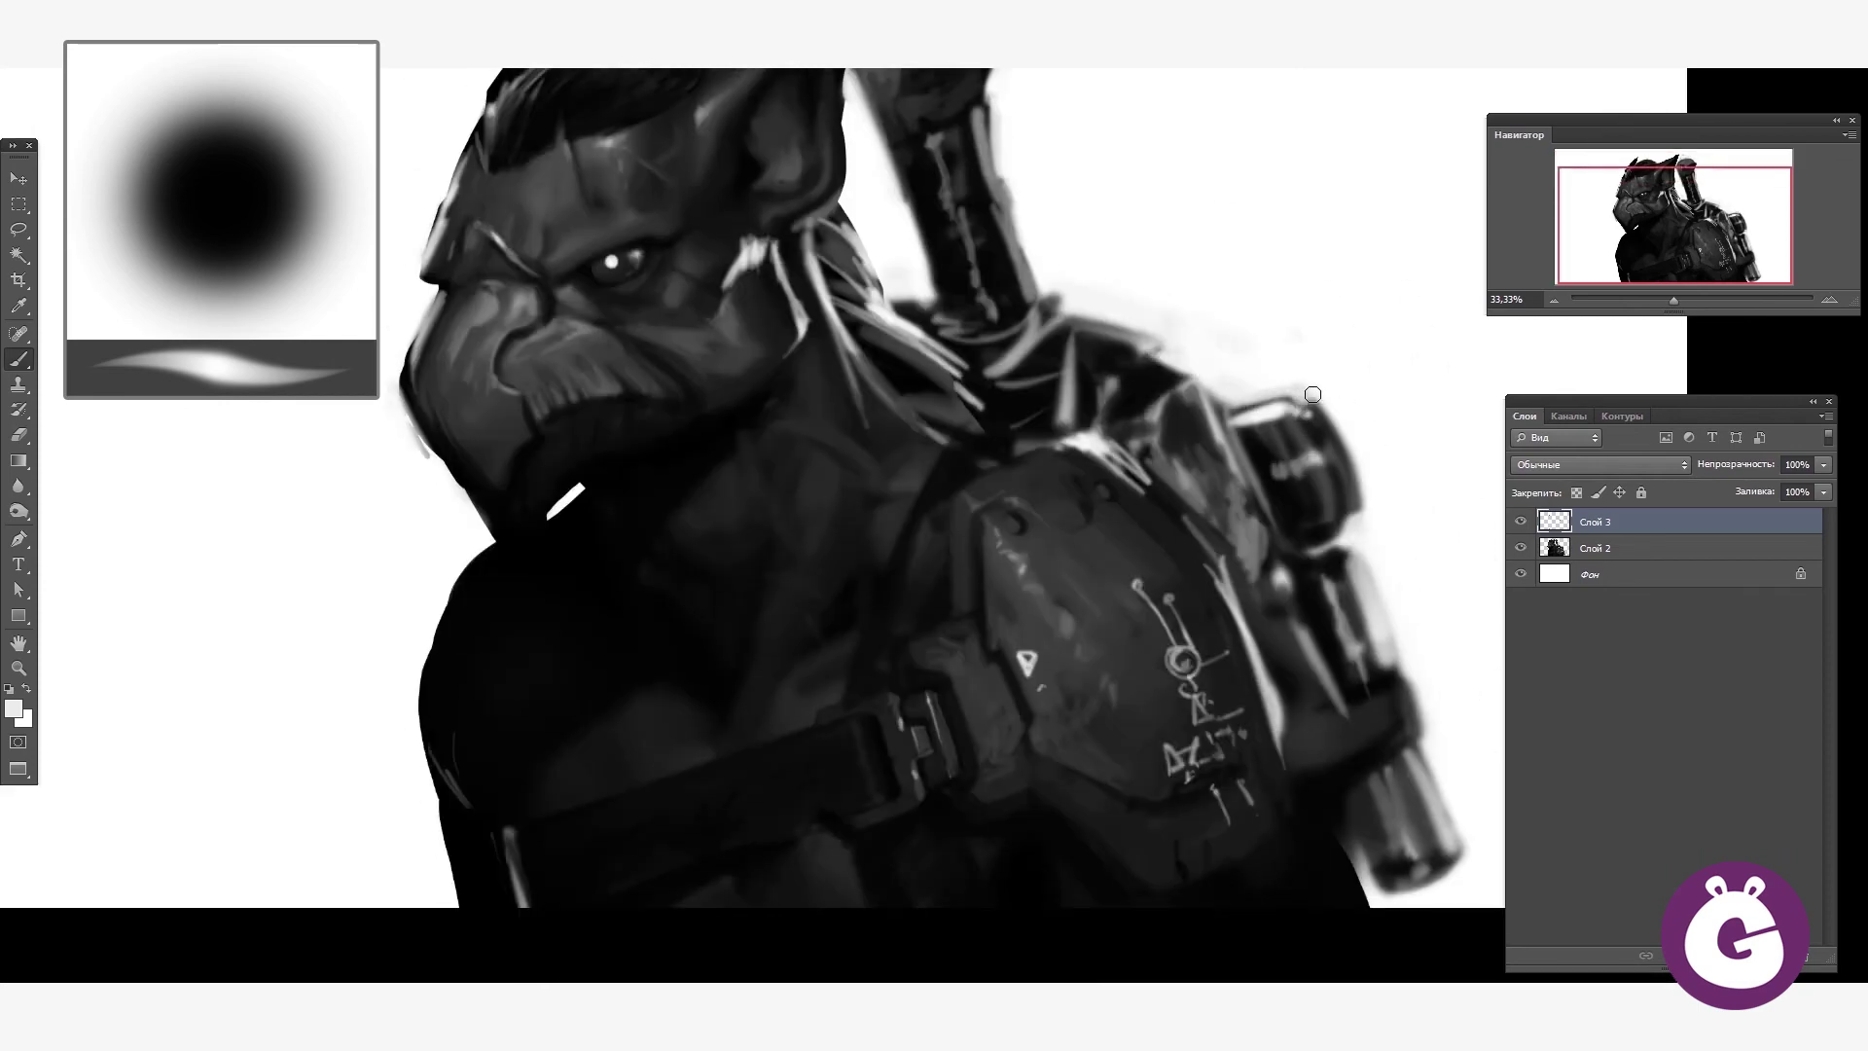
pyautogui.scroll(-1, 1610, 307)
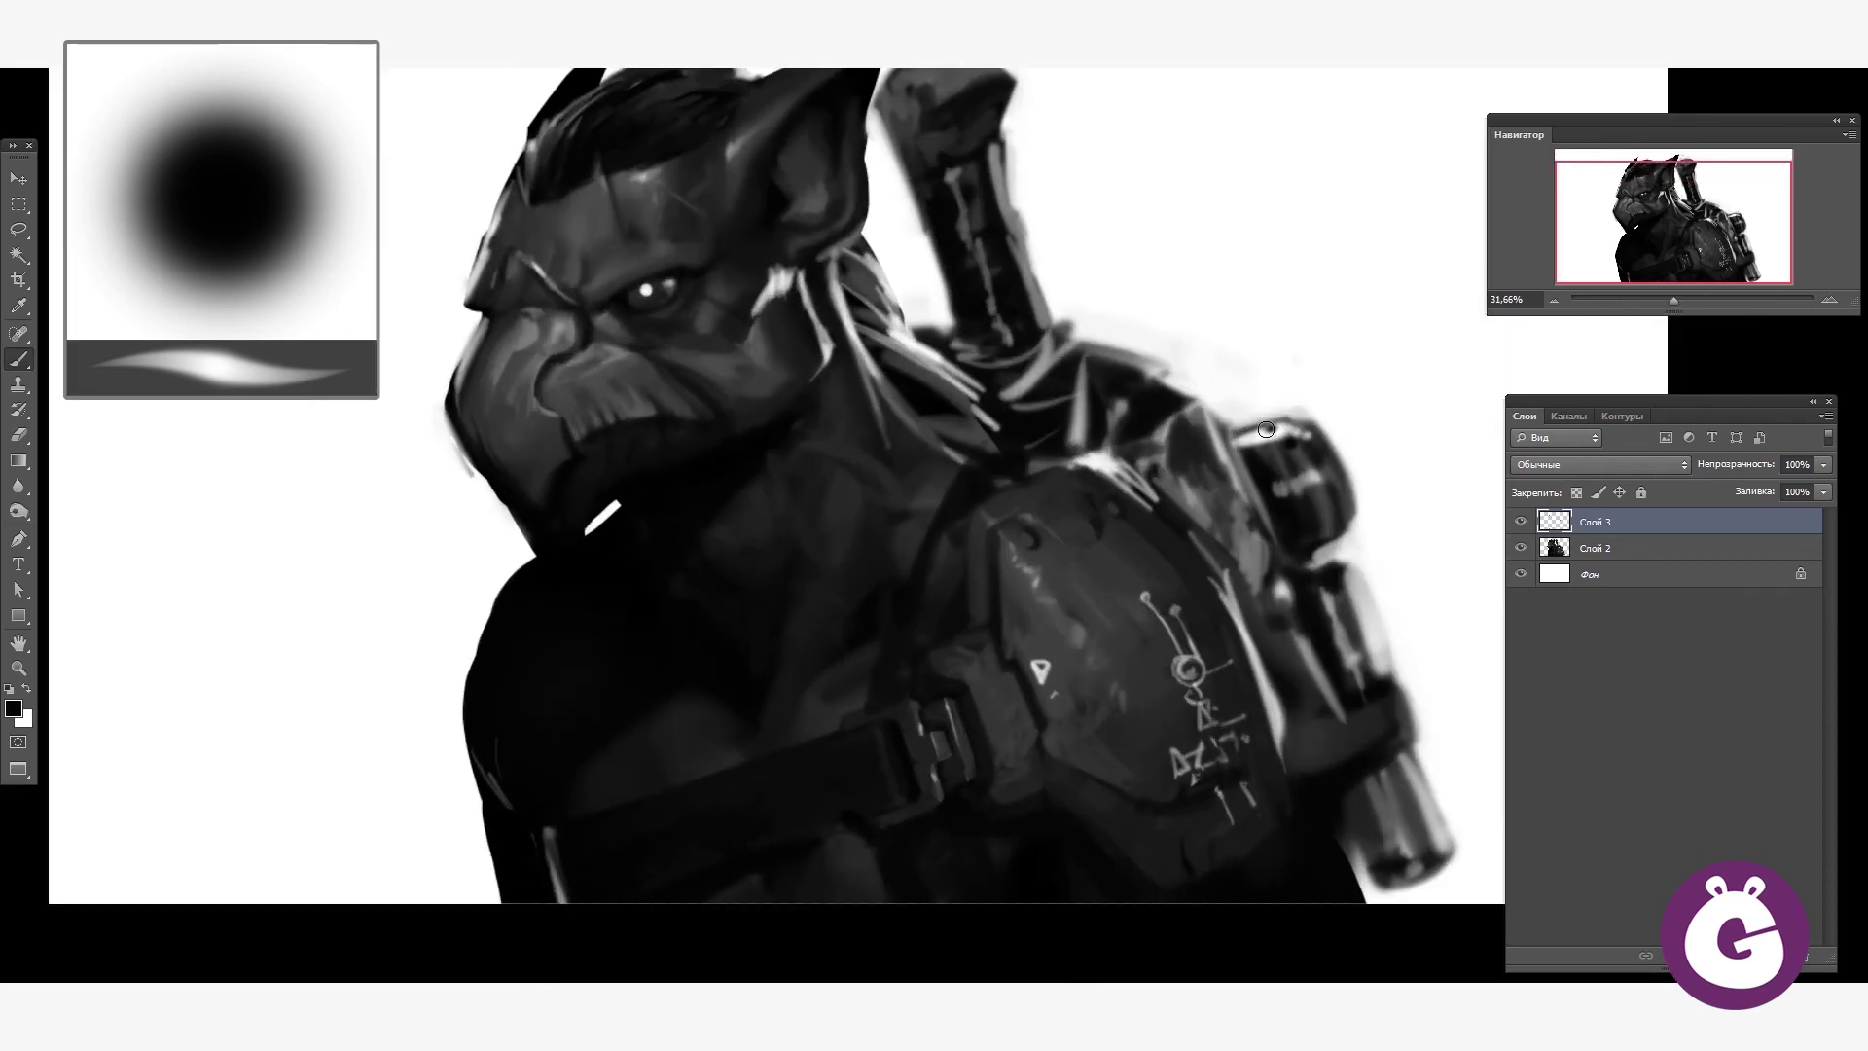
pyautogui.moveTo(1342, 584); pyautogui.dragTo(1232, 441)
pyautogui.keyDown('alt'); pyautogui.click(1296, 700); pyautogui.keyUp('alt')
# - On a new layer, paint a black ring attached to the side of the handle facing the head
pyautogui.scroll(4, 952, 402)
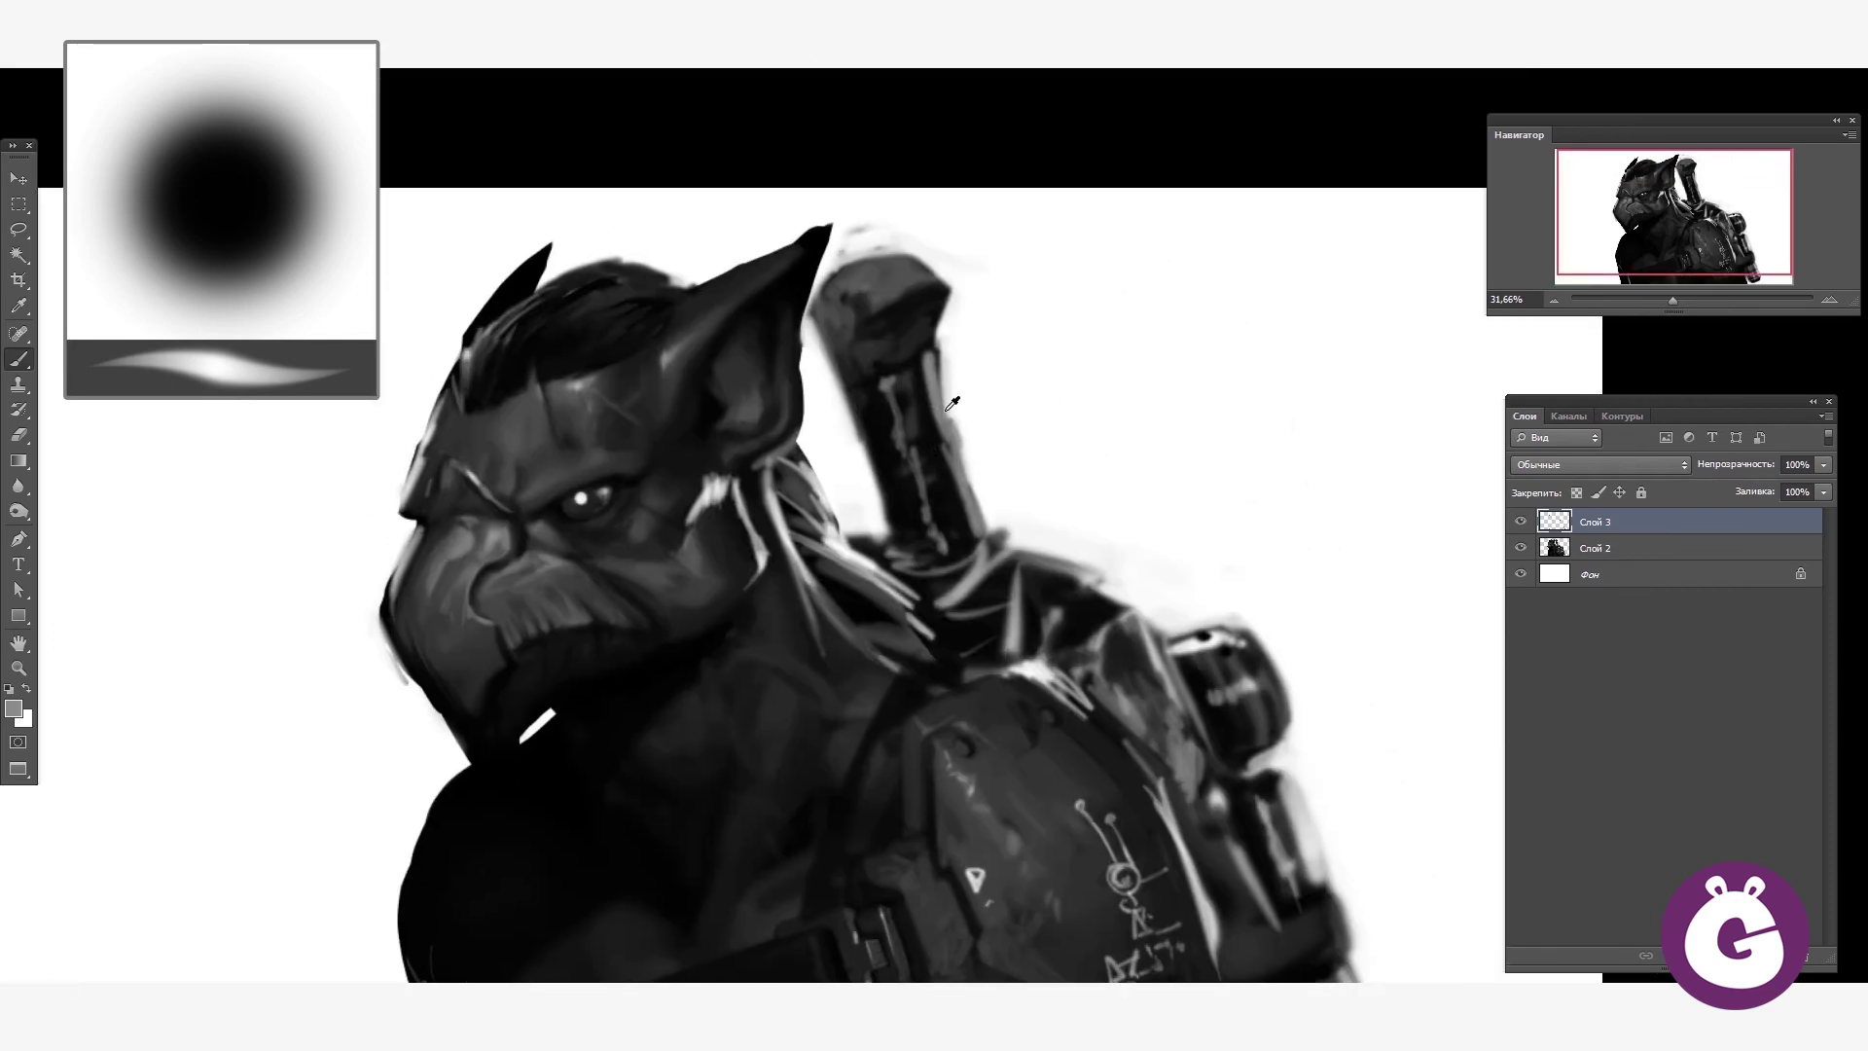
pyautogui.keyDown('alt'); pyautogui.click(940, 455); pyautogui.keyUp('alt')
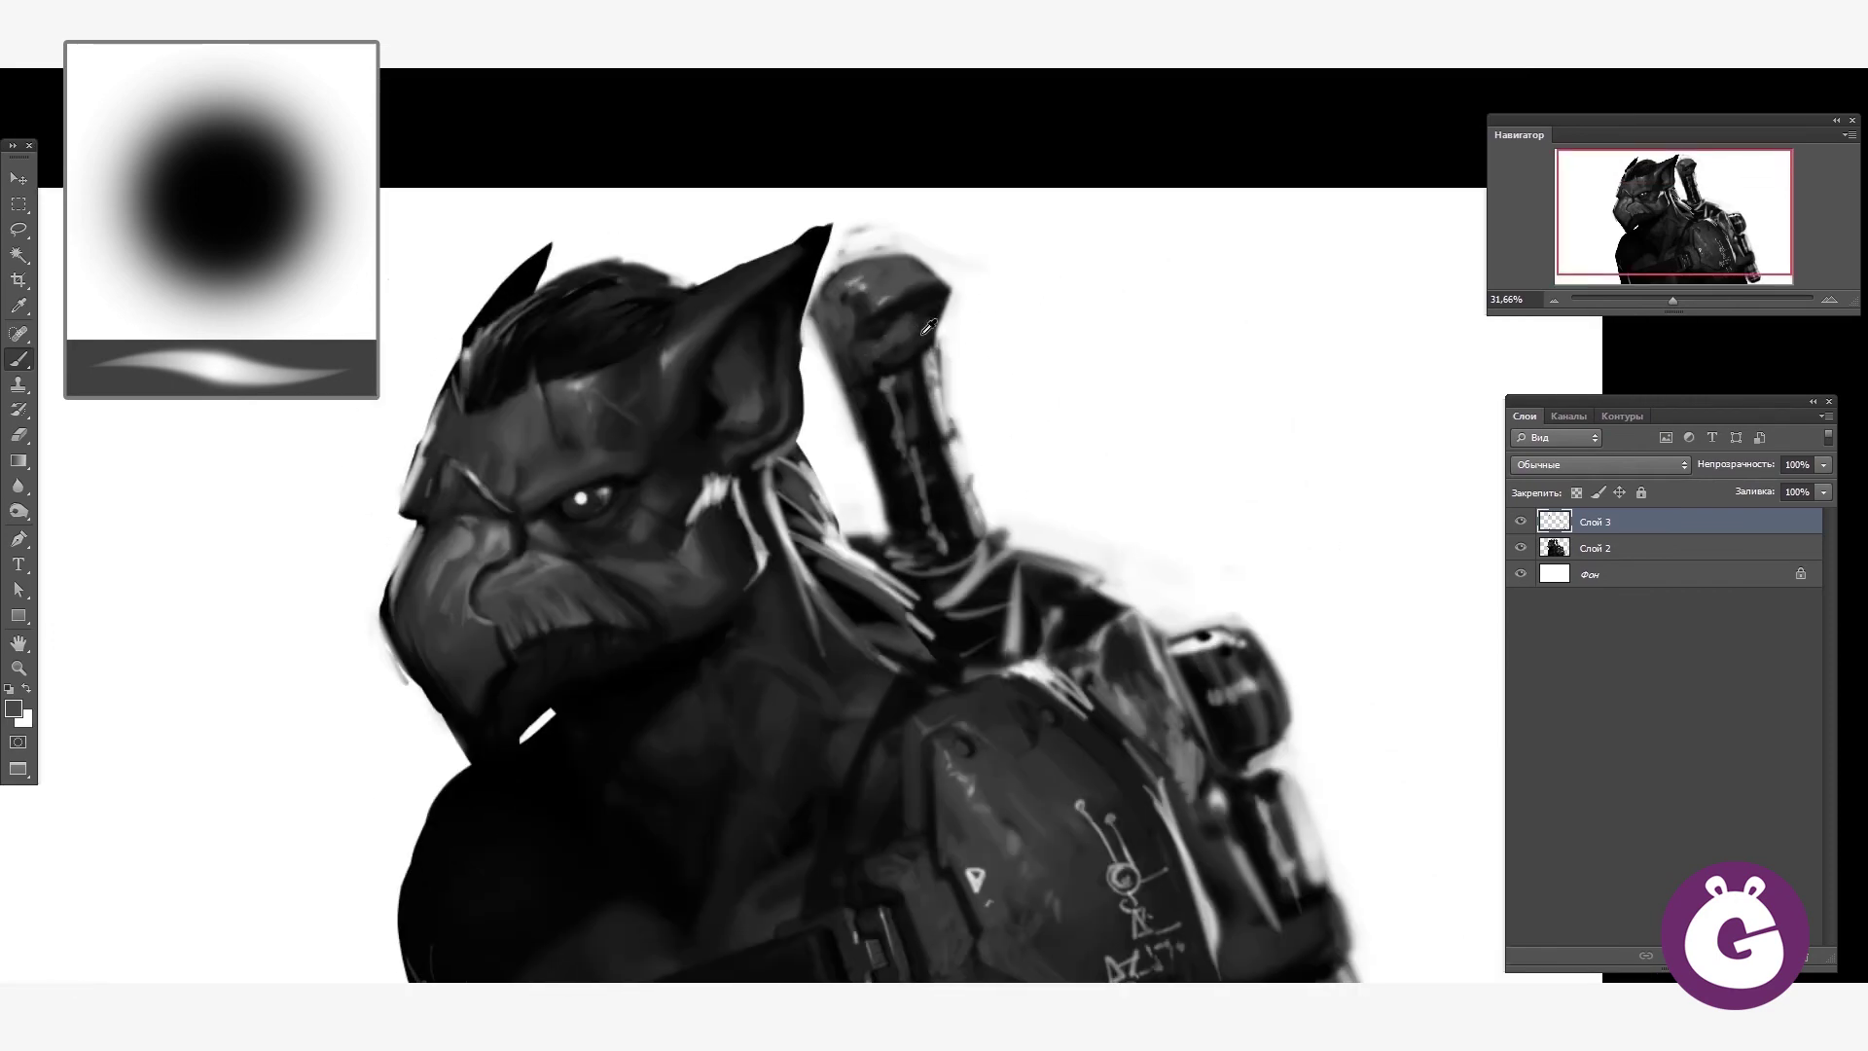
pyautogui.scroll(1, 1046, 301)
pyautogui.hotkey('ctrl', 'shift', 'alt', 'n')
pyautogui.press('d')
pyautogui.moveTo(473, 356)
pyautogui.mouseDown()
pyautogui.moveTo(507, 473)
pyautogui.moveTo(451, 563)
pyautogui.mouseUp()
pyautogui.hotkey('ctrl', 'z')
pyautogui.moveTo(929, 316)
pyautogui.mouseDown()
pyautogui.moveTo(901, 340)
pyautogui.moveTo(919, 389)
pyautogui.moveTo(926, 318)
pyautogui.moveTo(910, 402)
pyautogui.mouseUp()
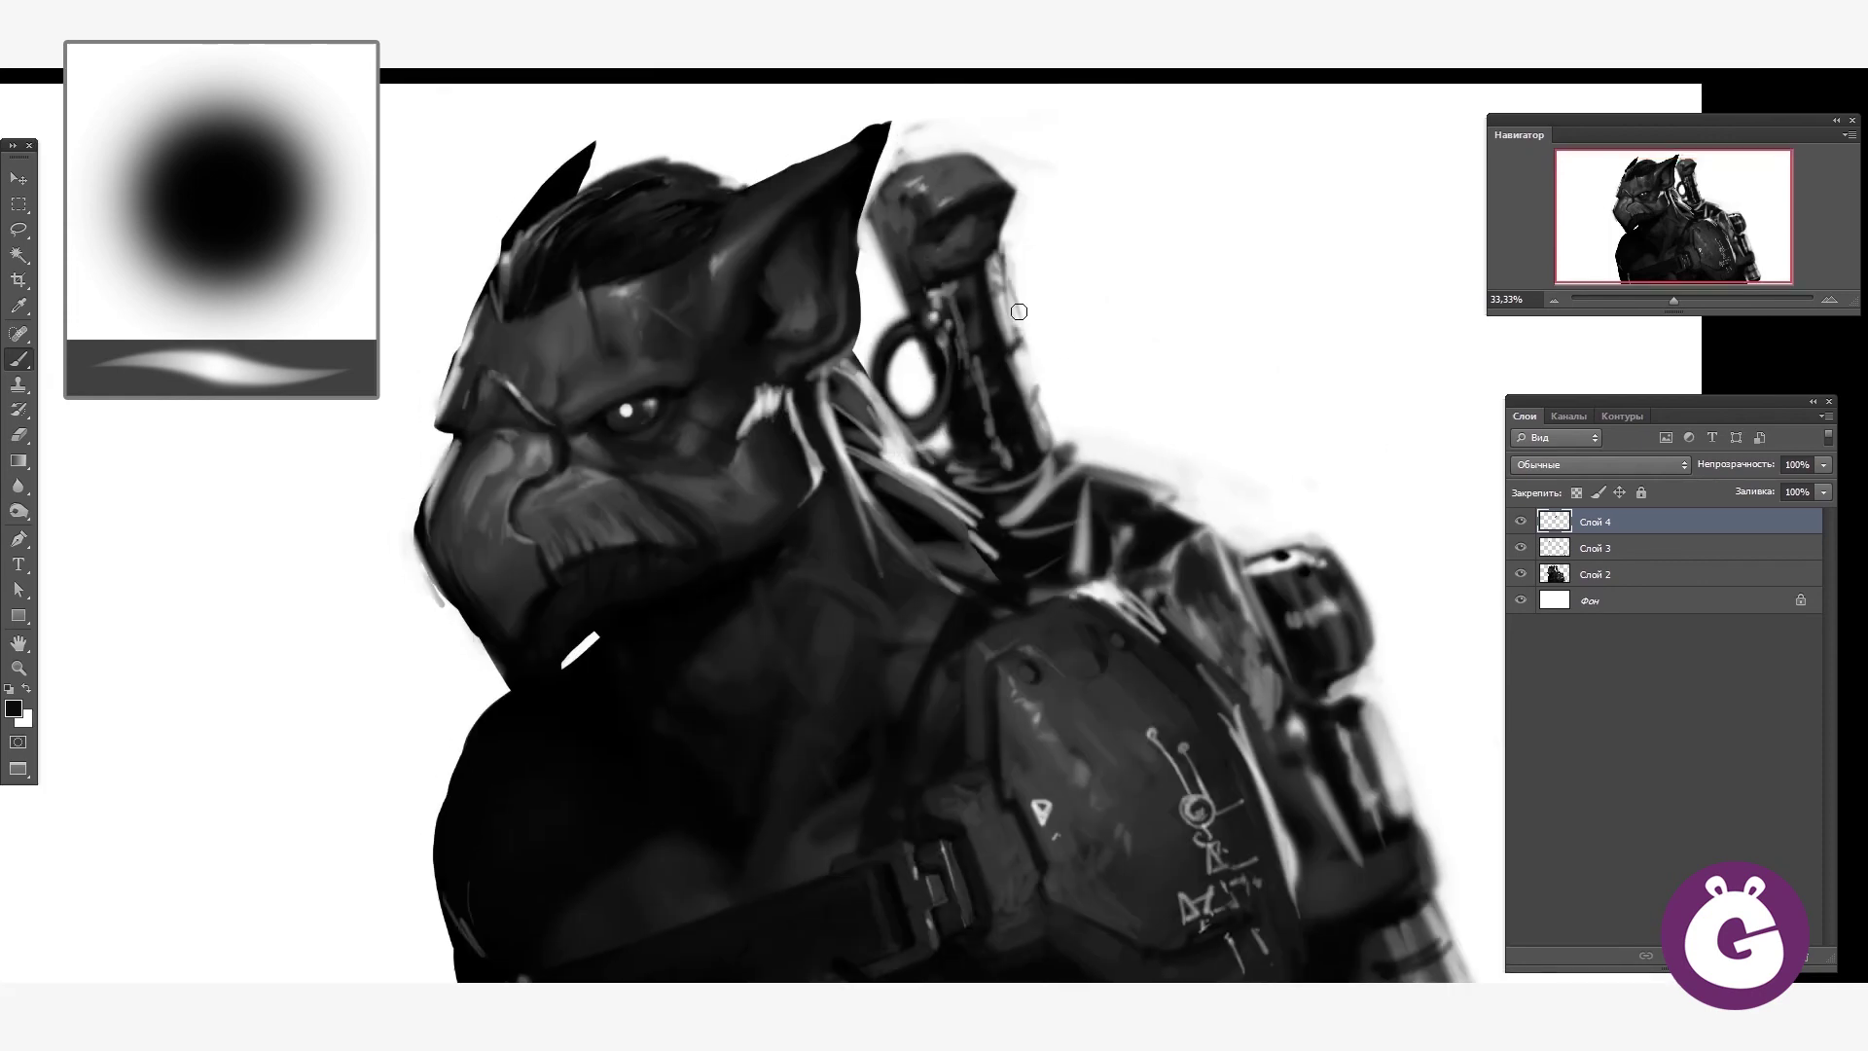
# - Paint dark bands across the backpack's lowest cylinder and merge the detail layers into the figure layer
pyautogui.scroll(-5, 1094, 457)
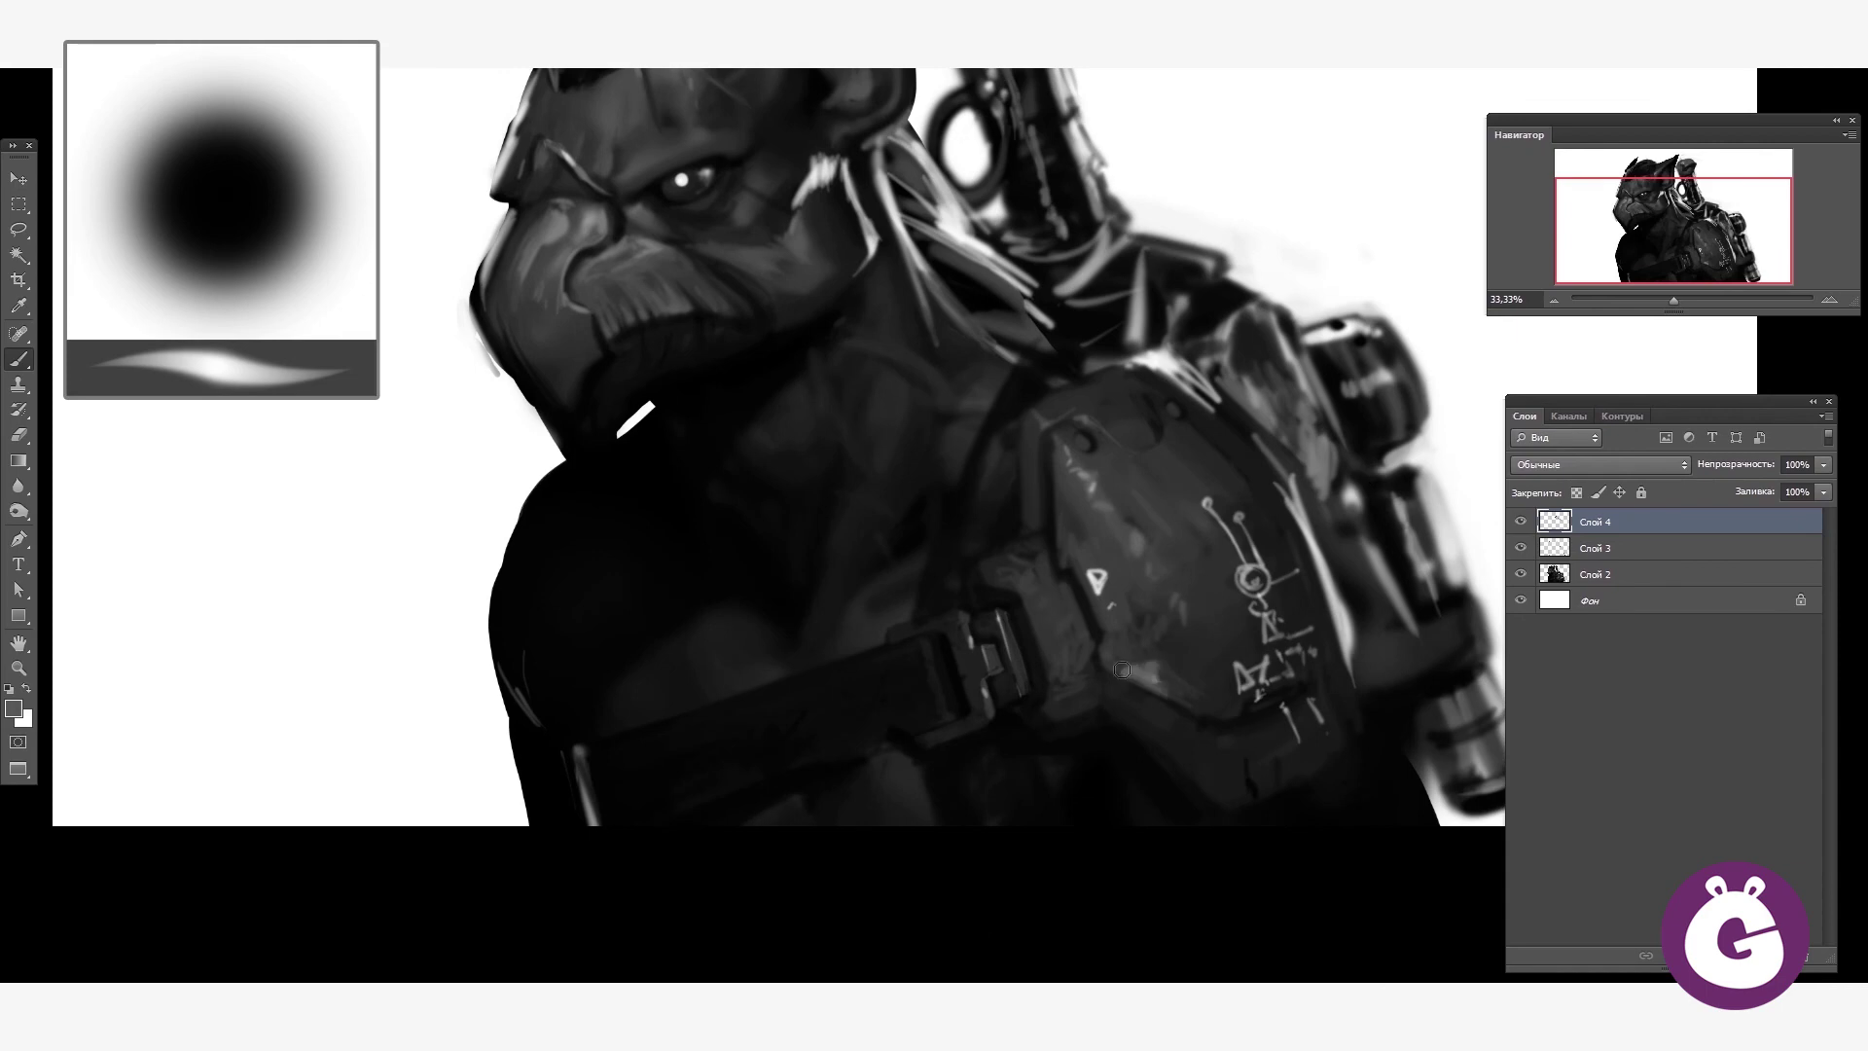
pyautogui.scroll(-1, 1136, 692)
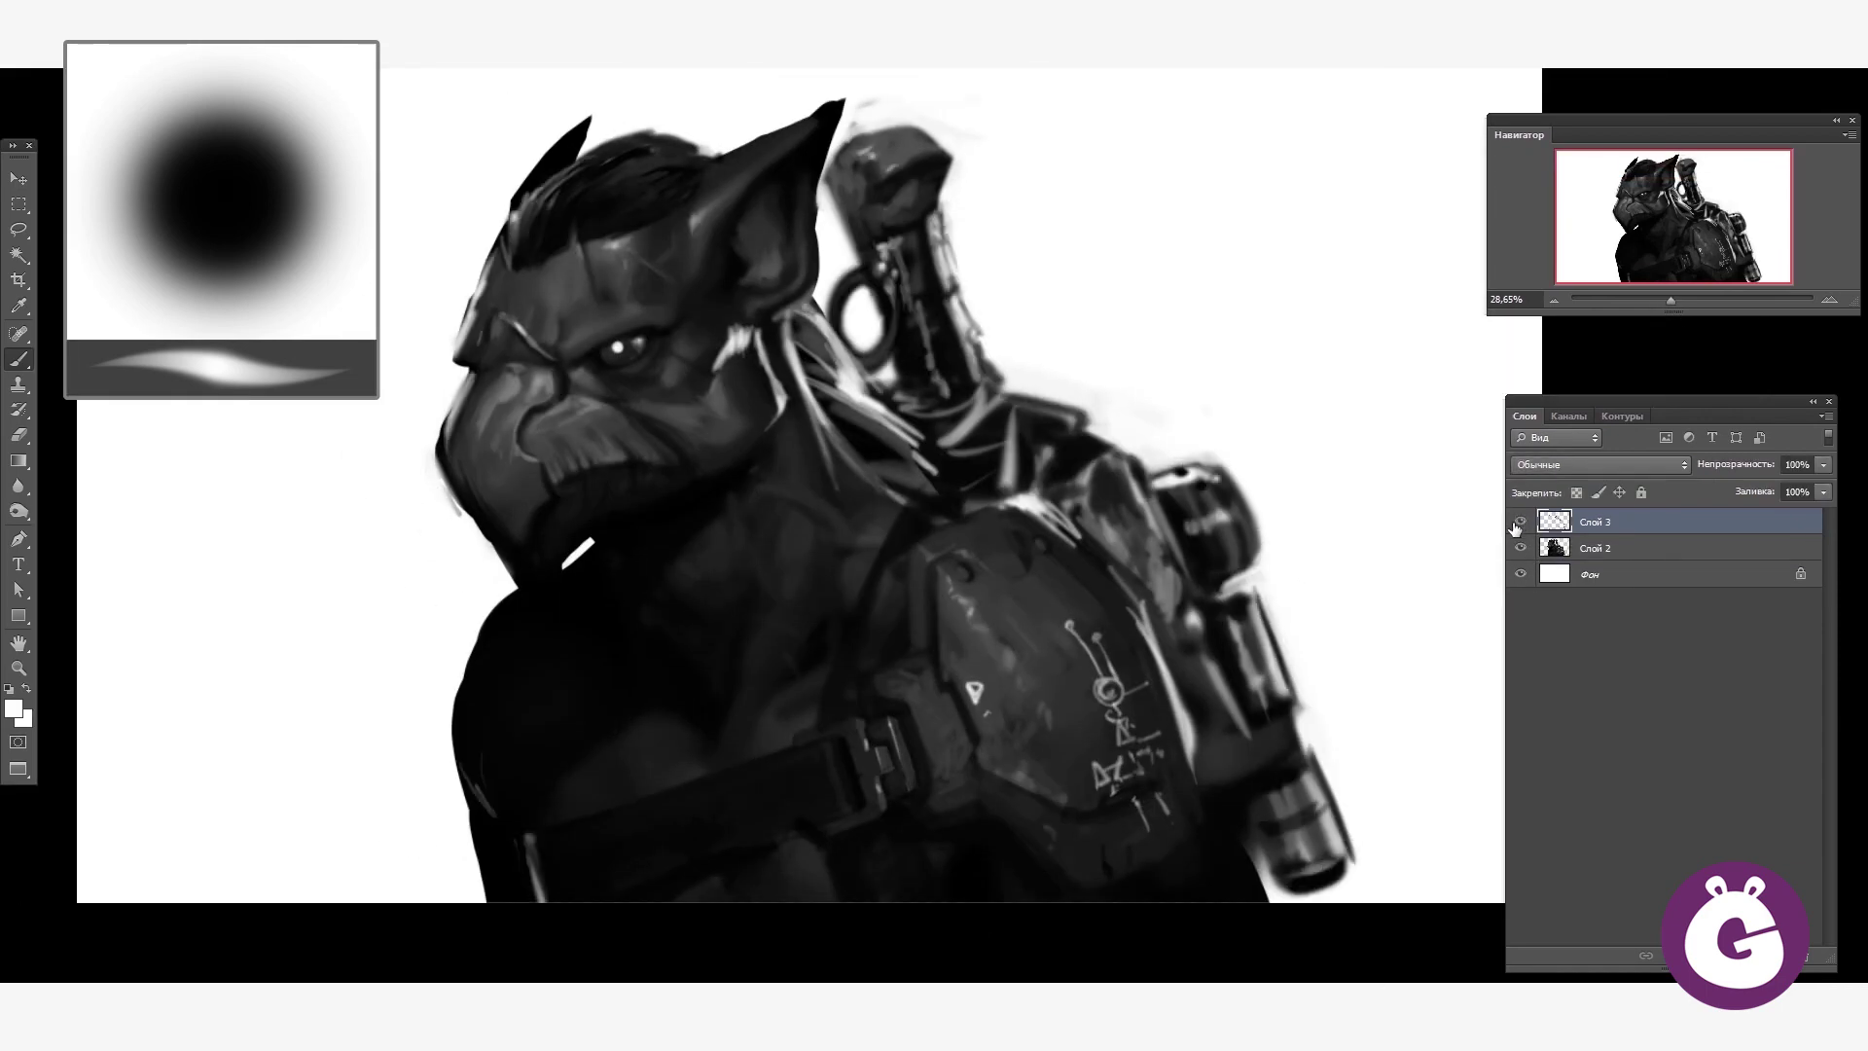
pyautogui.hotkey('ctrl', 'e')
pyautogui.press('Tab')
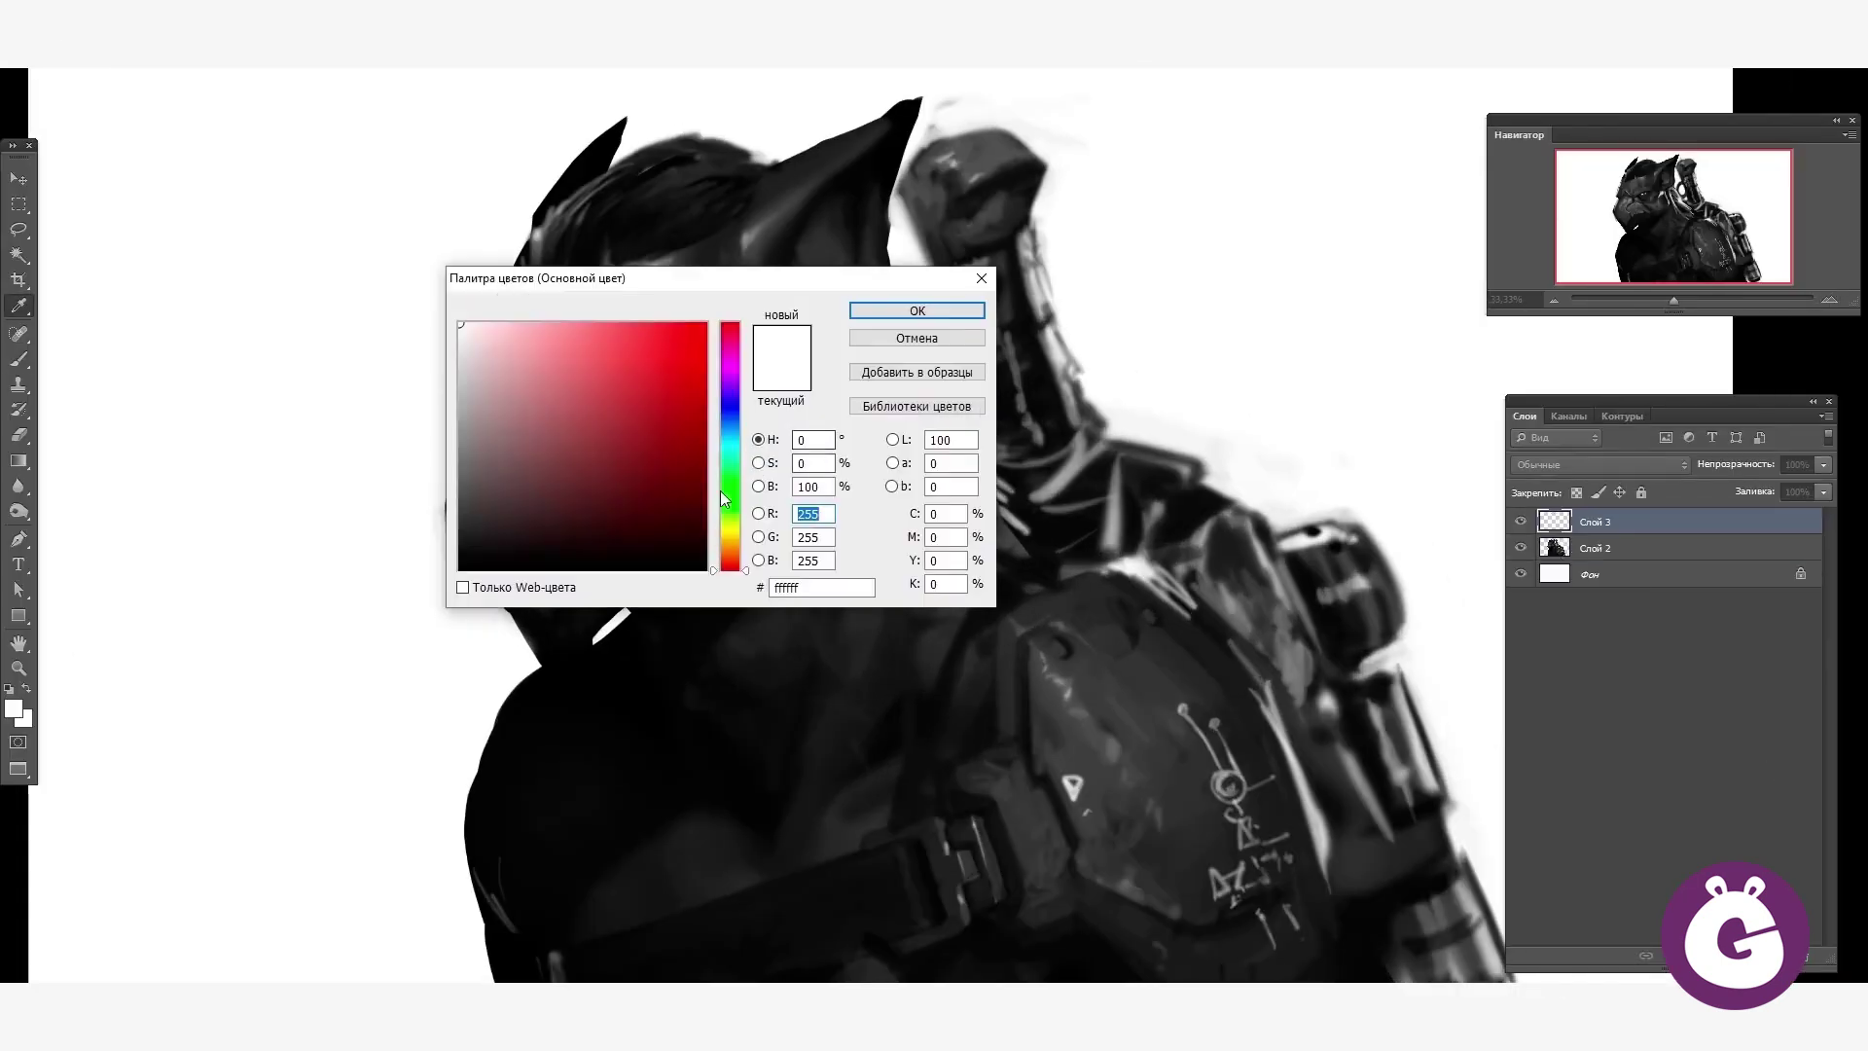
# - Fill a new layer above the figure with teal and set its blending mode to Darken (Затемнение)
pyautogui.click(725, 446)
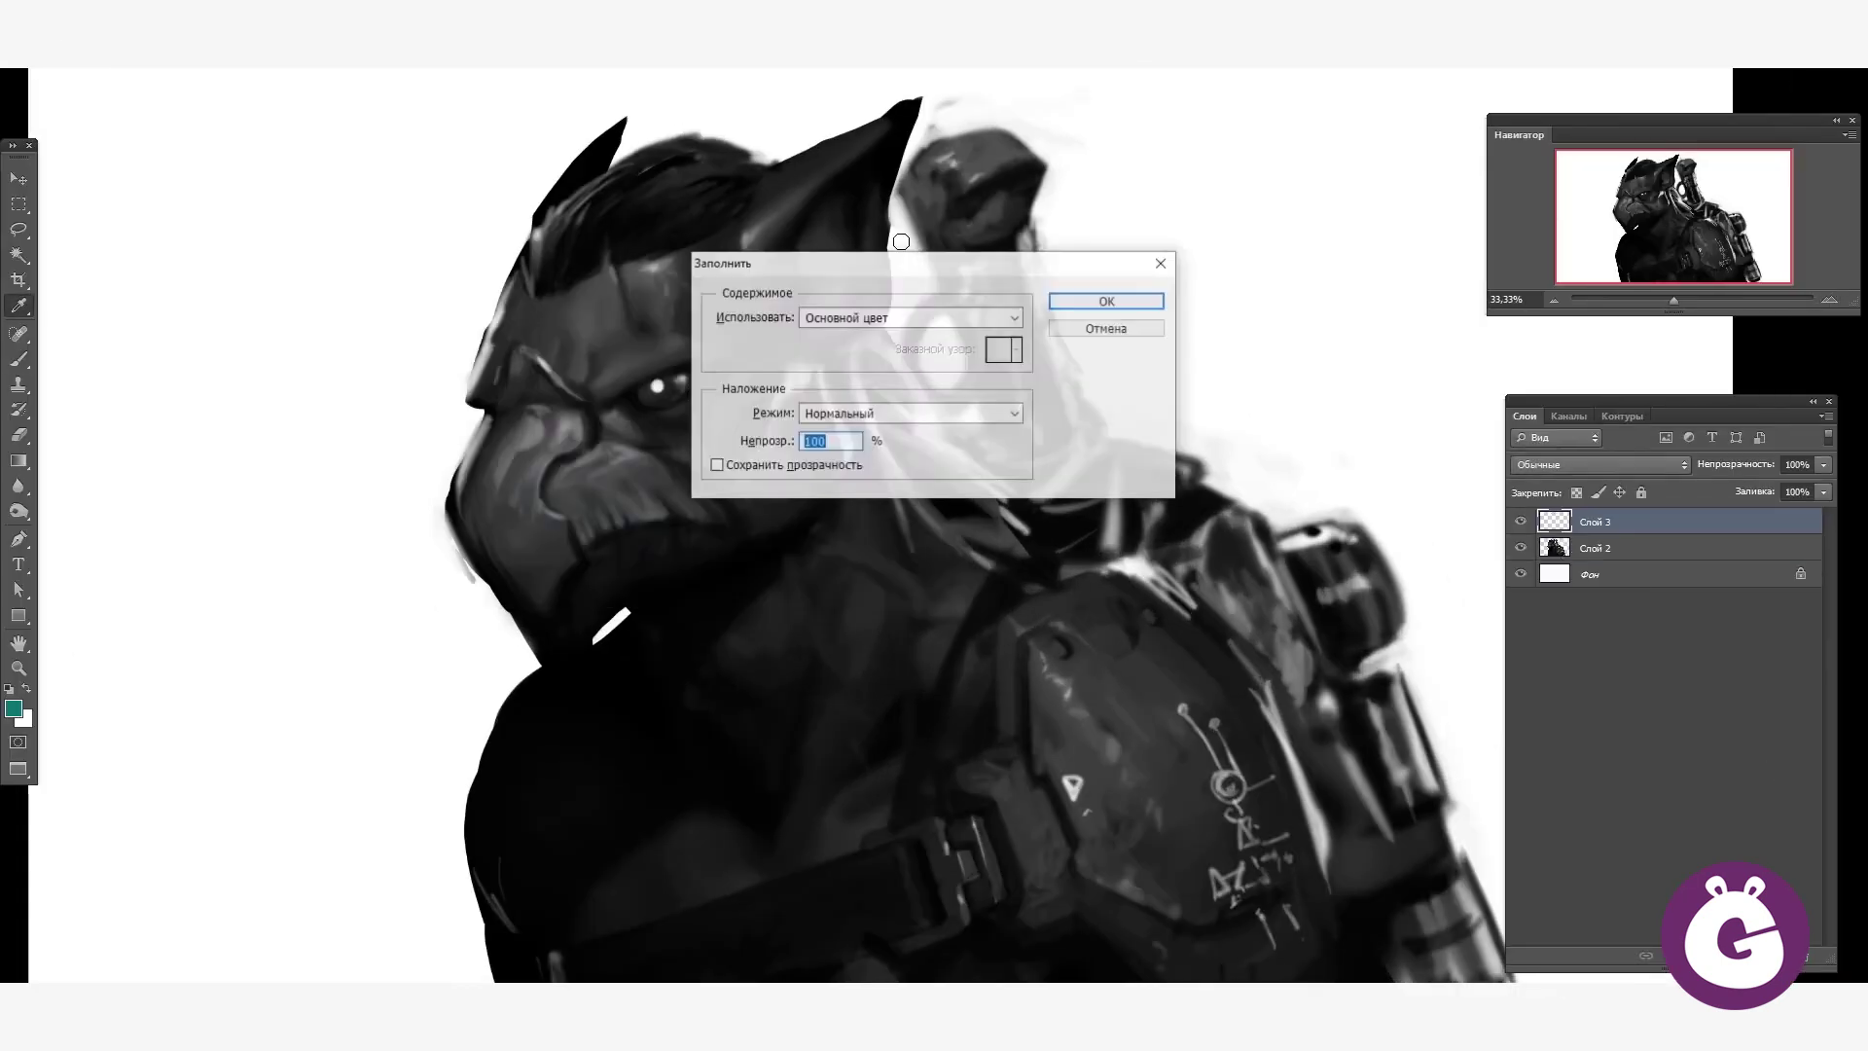
pyautogui.press('Return')
pyautogui.hotkey('shift', 'alt', 'b')
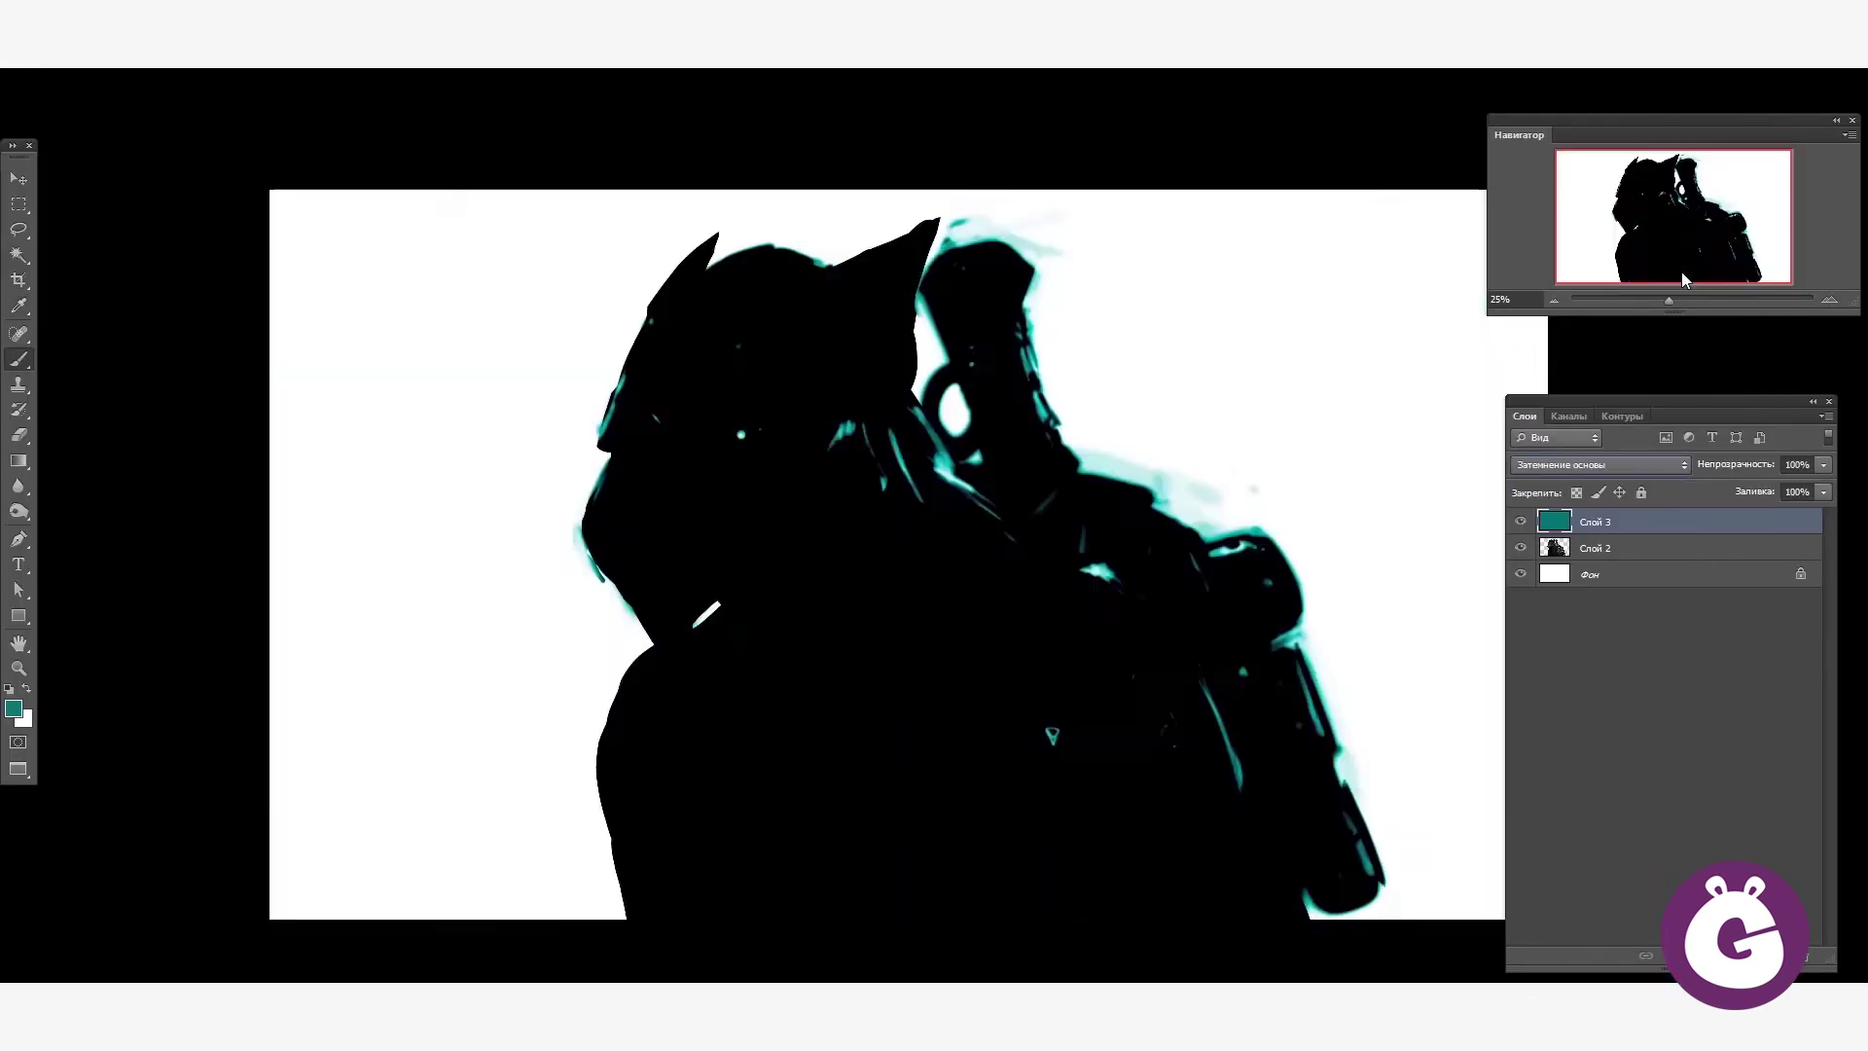
pyautogui.hotkey('shift', '+')
pyautogui.hotkey('shift', '+')
pyautogui.hotkey('shift', '+')
pyautogui.hotkey('shift', '+')
pyautogui.hotkey('shift', '+')
pyautogui.hotkey('shift', '+')
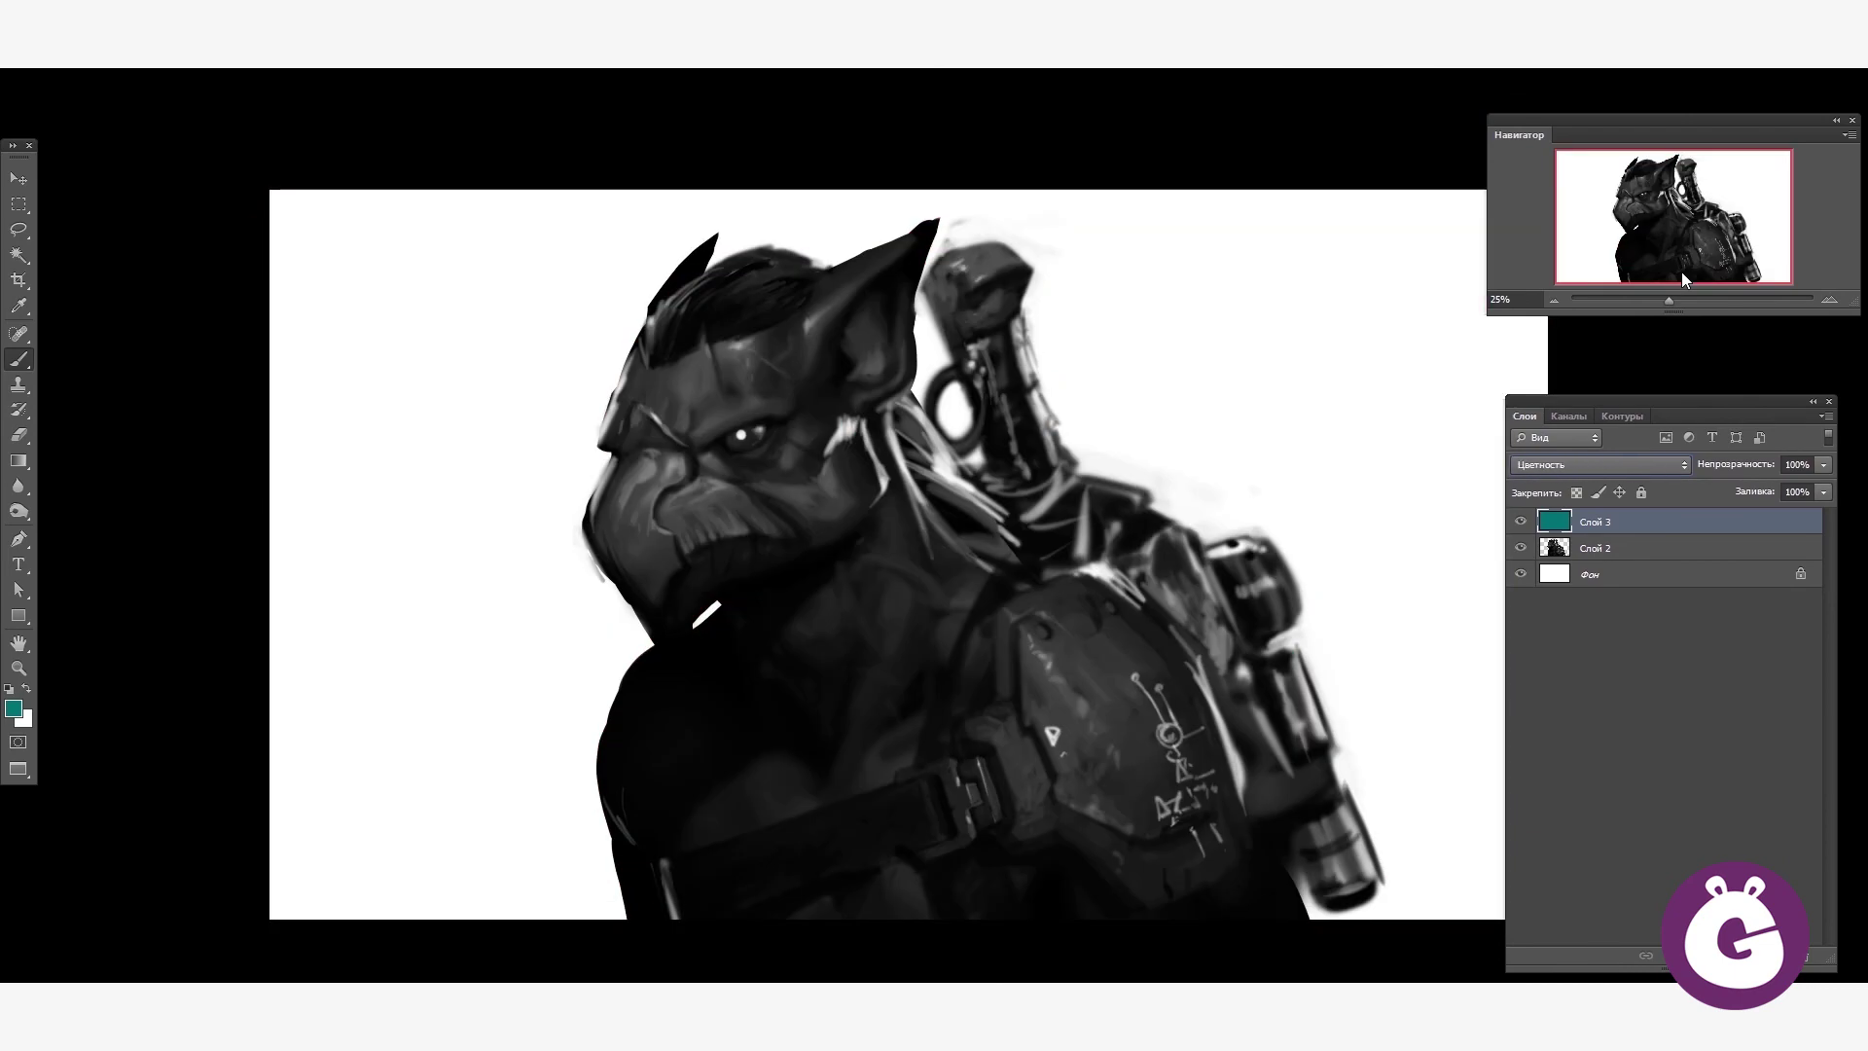
pyautogui.hotkey('shift', '+')
pyautogui.hotkey('shift', '+')
pyautogui.hotkey('shift', '+')
pyautogui.hotkey('shift', '+')
# - Erase the teal from the background around the figure and thin it over the backpack, shoulder pad and face
pyautogui.press('e')
pyautogui.moveTo(346, 250)
pyautogui.mouseDown()
pyautogui.moveTo(544, 233)
pyautogui.moveTo(509, 584)
pyautogui.moveTo(583, 661)
pyautogui.moveTo(500, 796)
pyautogui.moveTo(530, 842)
pyautogui.mouseUp()
pyautogui.moveTo(1333, 584)
pyautogui.mouseDown()
pyautogui.moveTo(1075, 188)
pyautogui.moveTo(1381, 856)
pyautogui.mouseUp()
pyautogui.moveTo(1313, 680); pyautogui.dragTo(1098, 661)
pyautogui.moveTo(1153, 773)
pyautogui.mouseDown()
pyautogui.moveTo(1099, 646)
pyautogui.moveTo(1177, 856)
pyautogui.moveTo(1318, 885)
pyautogui.mouseUp()
pyautogui.moveTo(970, 435)
pyautogui.mouseDown()
pyautogui.moveTo(1076, 500)
pyautogui.moveTo(1097, 604)
pyautogui.moveTo(877, 281)
pyautogui.moveTo(584, 195)
pyautogui.moveTo(681, 224)
pyautogui.moveTo(758, 210)
pyautogui.moveTo(721, 350)
pyautogui.moveTo(759, 457)
pyautogui.moveTo(647, 418)
pyautogui.moveTo(749, 418)
pyautogui.mouseUp()
# - With a smaller eraser, clear the teal from the hair edges, tooth, eye glint and the upper cylinder's highlights
pyautogui.press('[')
pyautogui.press('[')
pyautogui.press('[')
pyautogui.press('[')
pyautogui.press('[')
pyautogui.moveTo(418, 272); pyautogui.dragTo(519, 212)
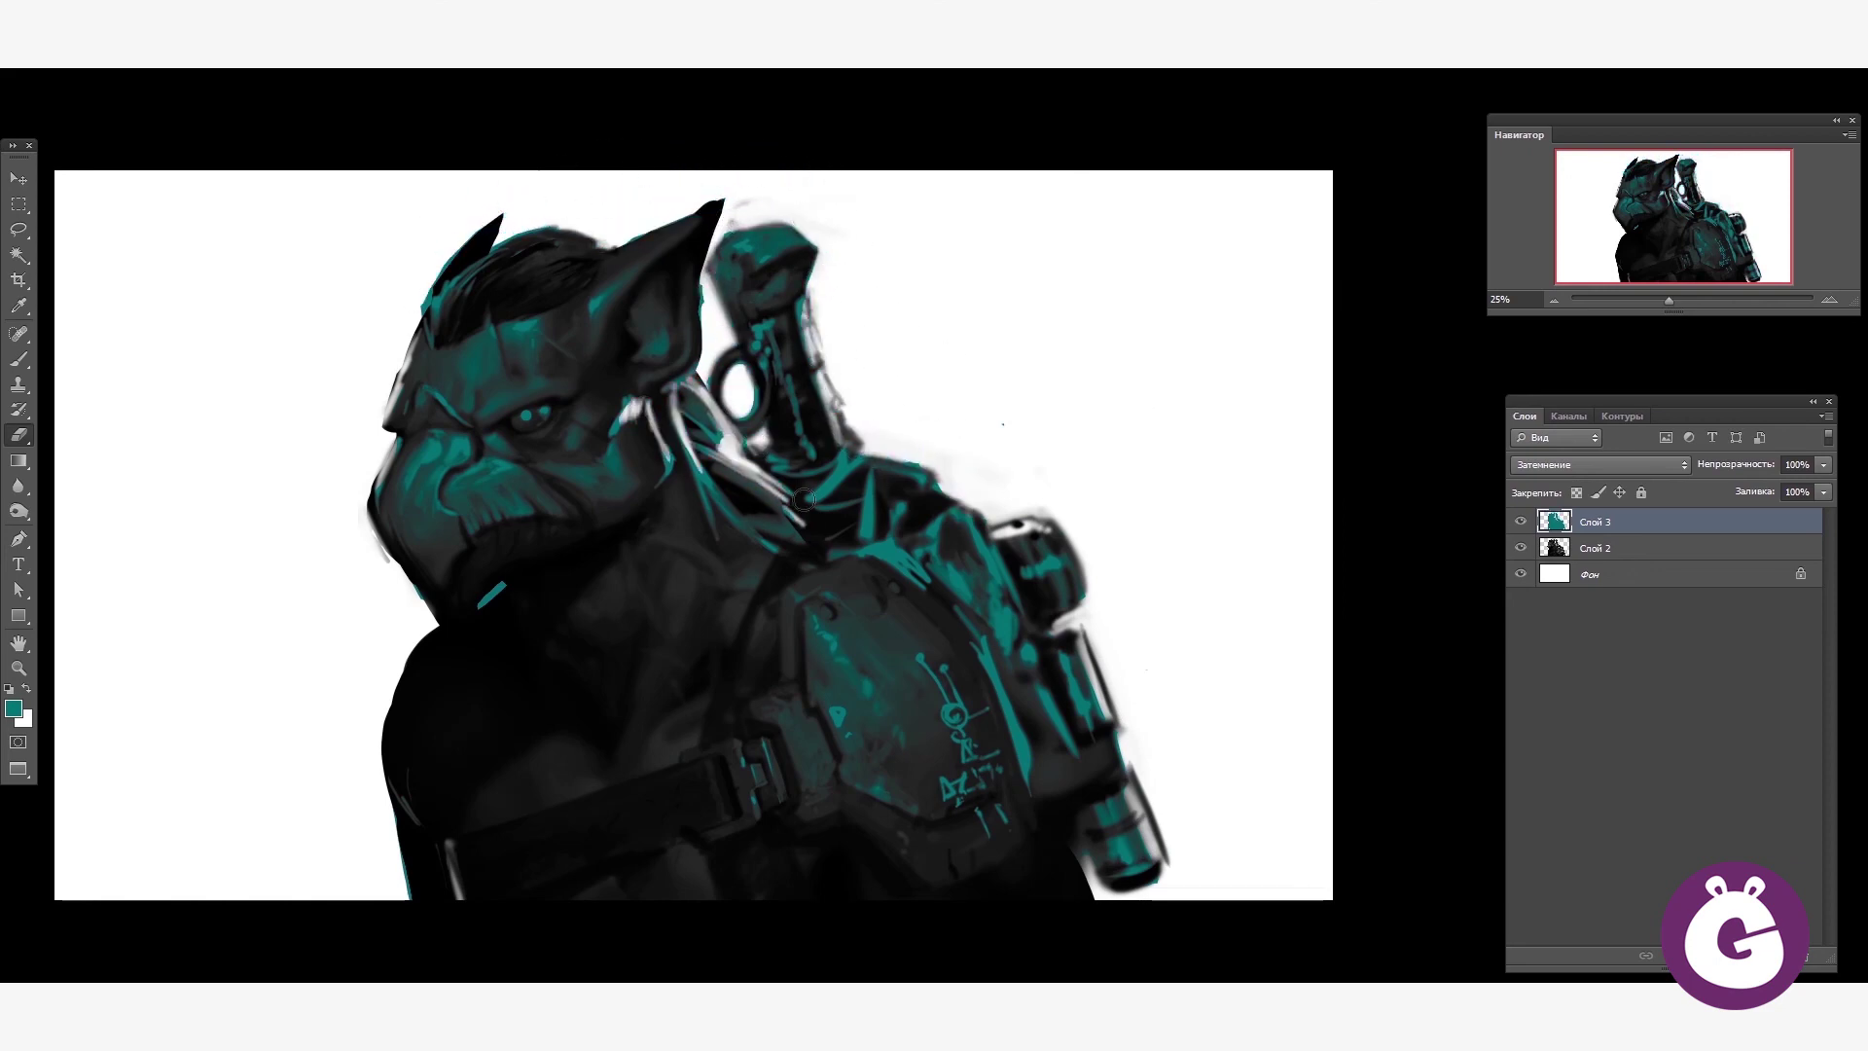
pyautogui.moveTo(1669, 300); pyautogui.dragTo(1674, 302)
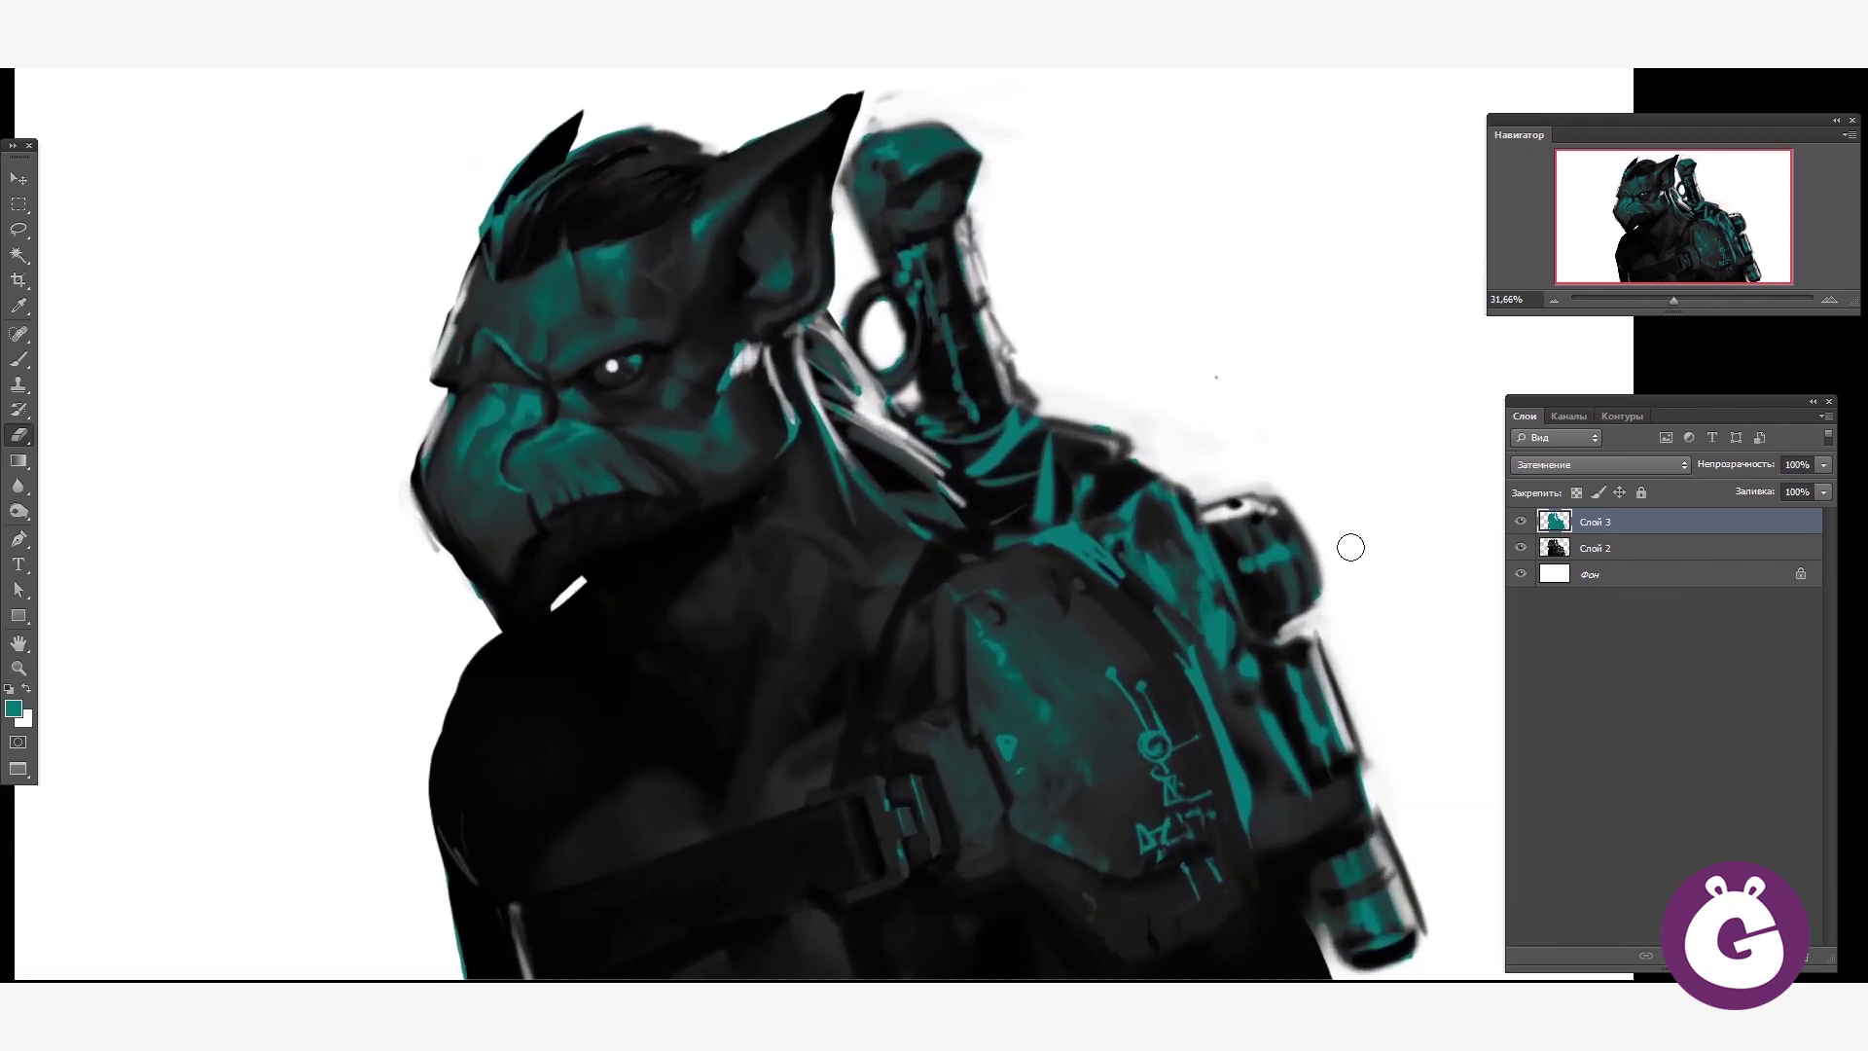
# - On a new layer, dab bright turquoise over the eye and change the layer's blending mode to make it glow
pyautogui.hotkey('ctrl', 'shift', 'alt', 'n')
pyautogui.click(12, 708)
pyautogui.click(917, 304)
pyautogui.press('b')
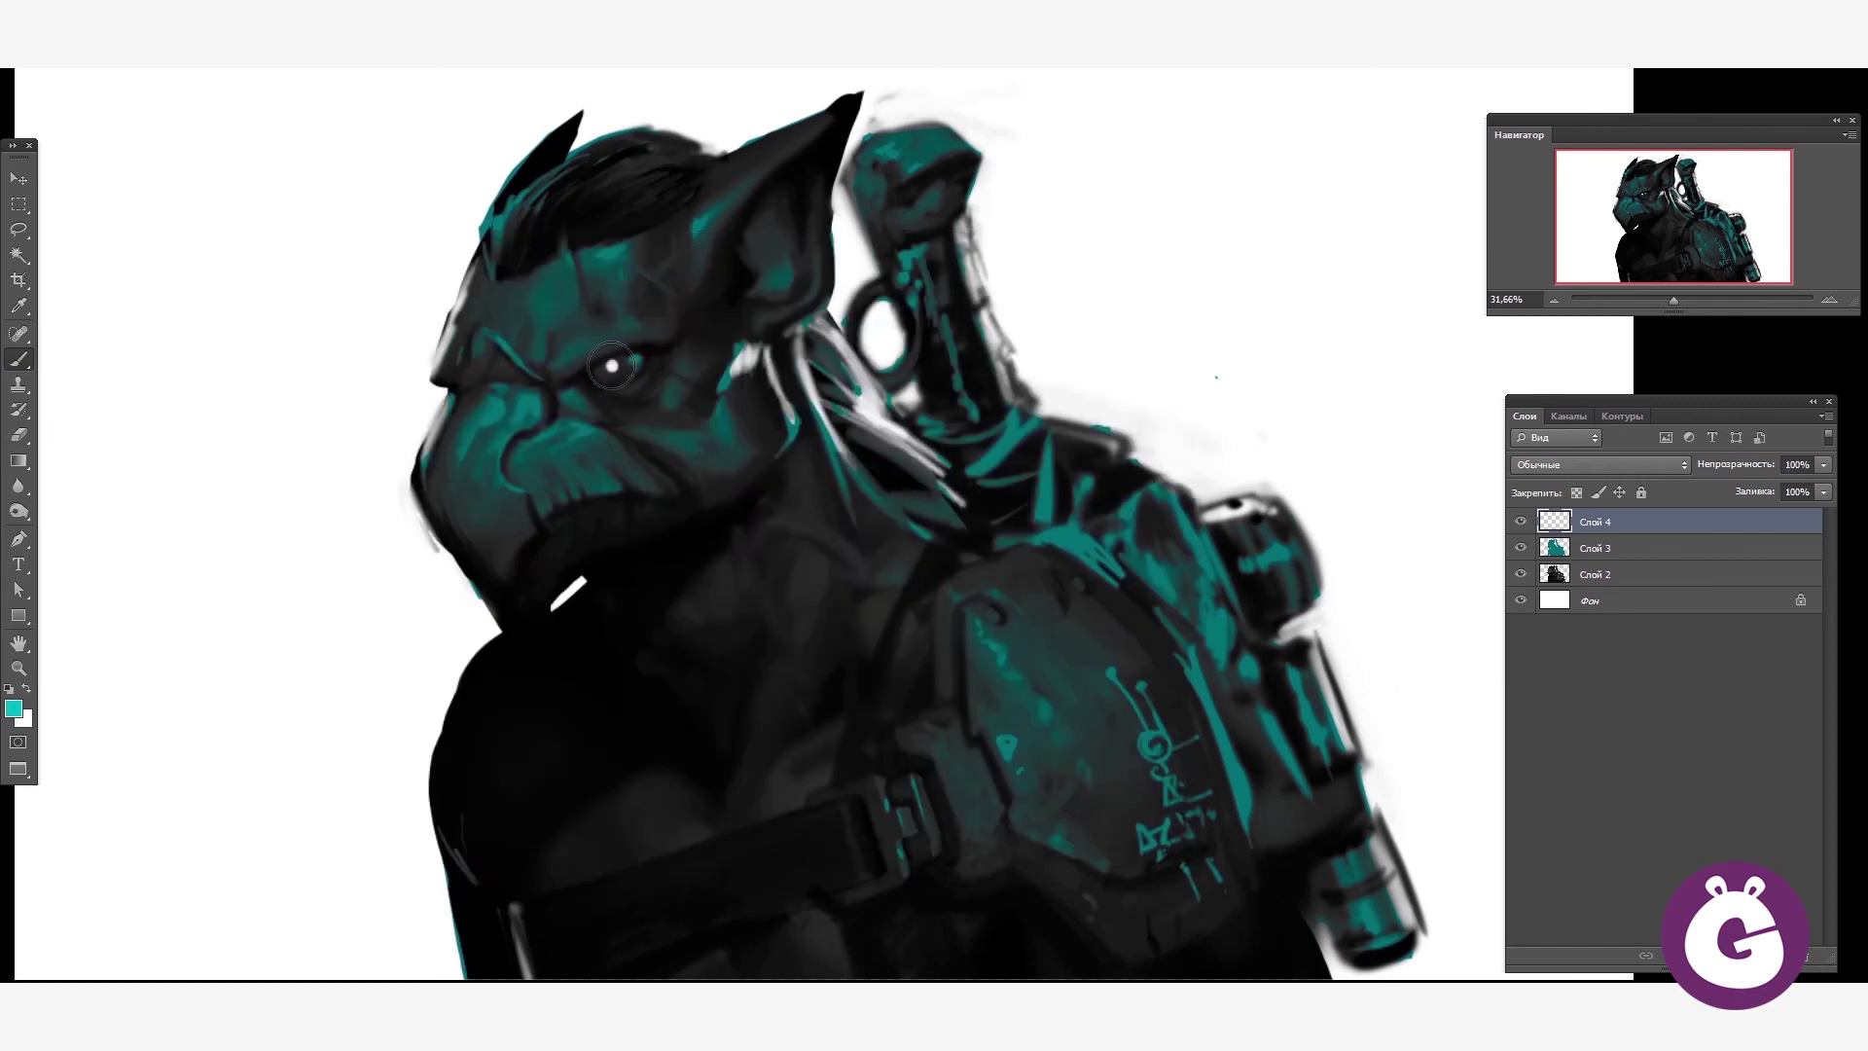
pyautogui.click(611, 366)
pyautogui.click(1600, 464)
pyautogui.click(1576, 594)
# - Shift the eye glow to green with Hue/Saturation and hide the interface panels
pyautogui.hotkey('ctrl', 'u')
pyautogui.moveTo(1492, 244)
pyautogui.mouseDown()
pyautogui.moveTo(1440, 243)
pyautogui.moveTo(1488, 249)
pyautogui.moveTo(1465, 248)
pyautogui.mouseUp()
pyautogui.press('Return')
pyautogui.press('Tab')
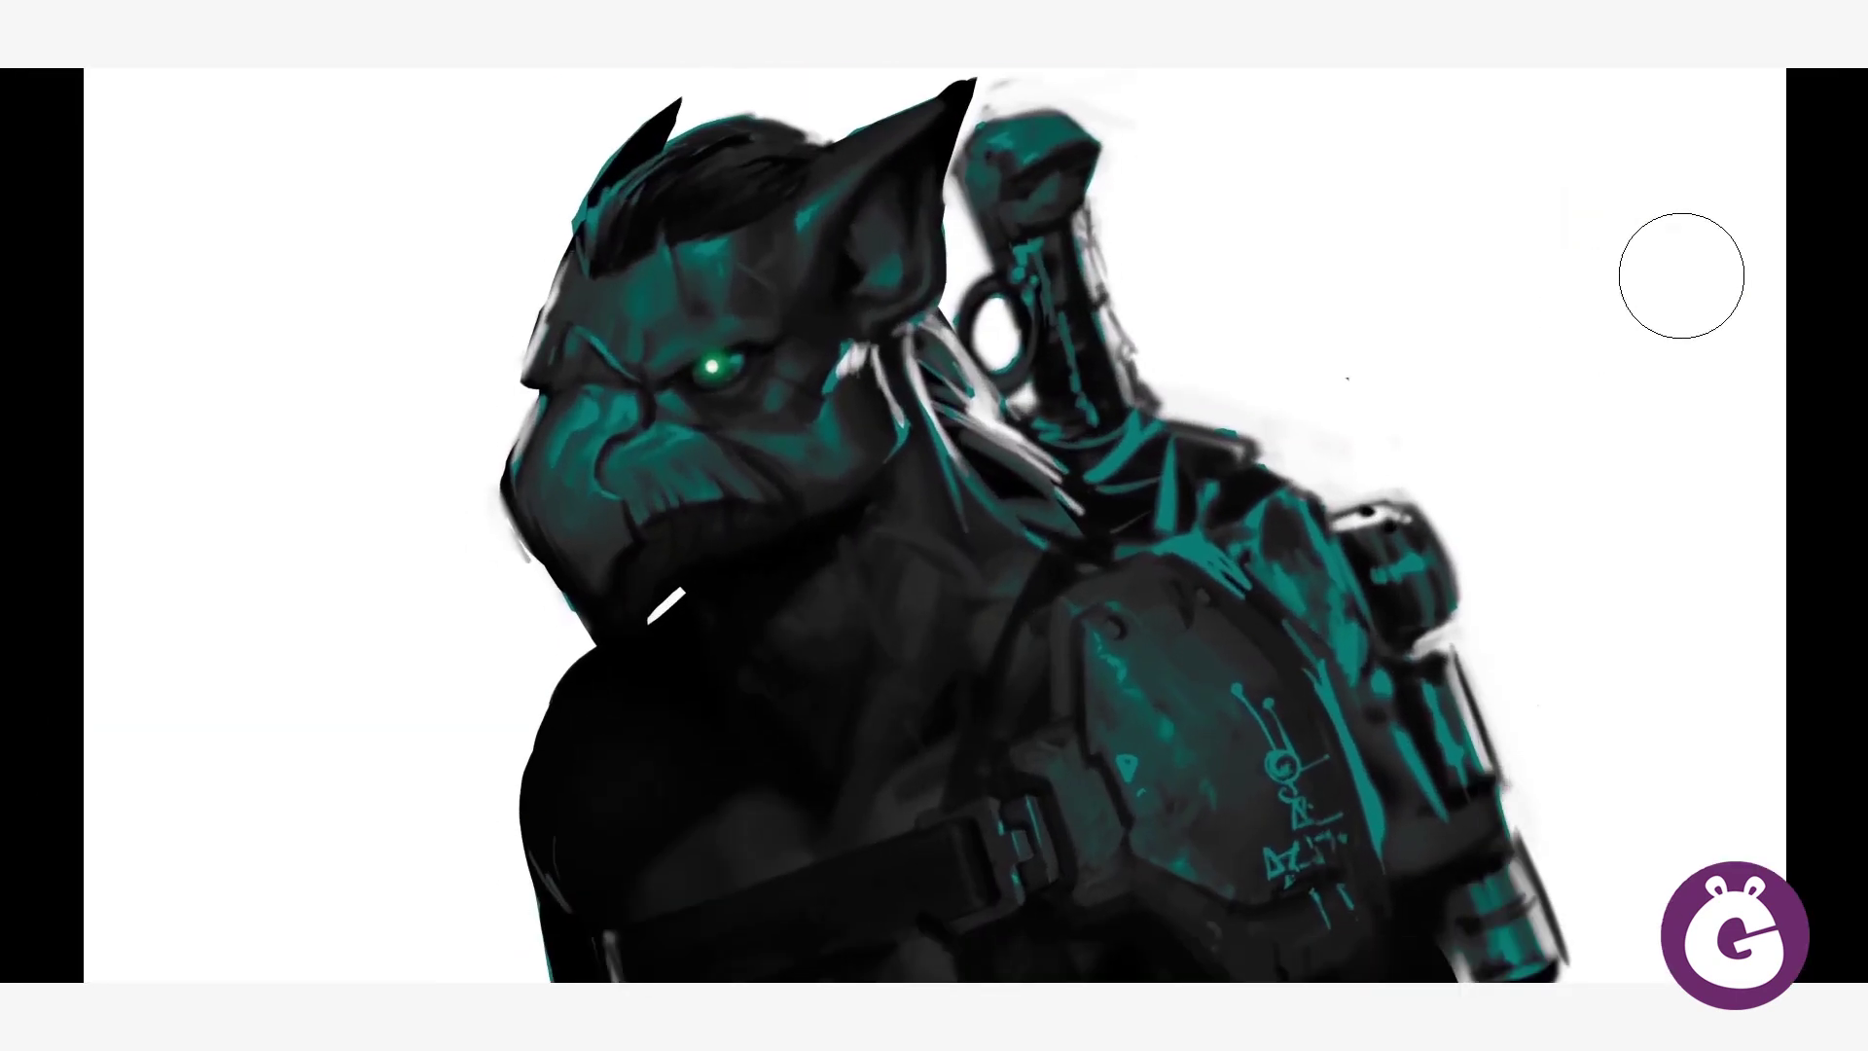